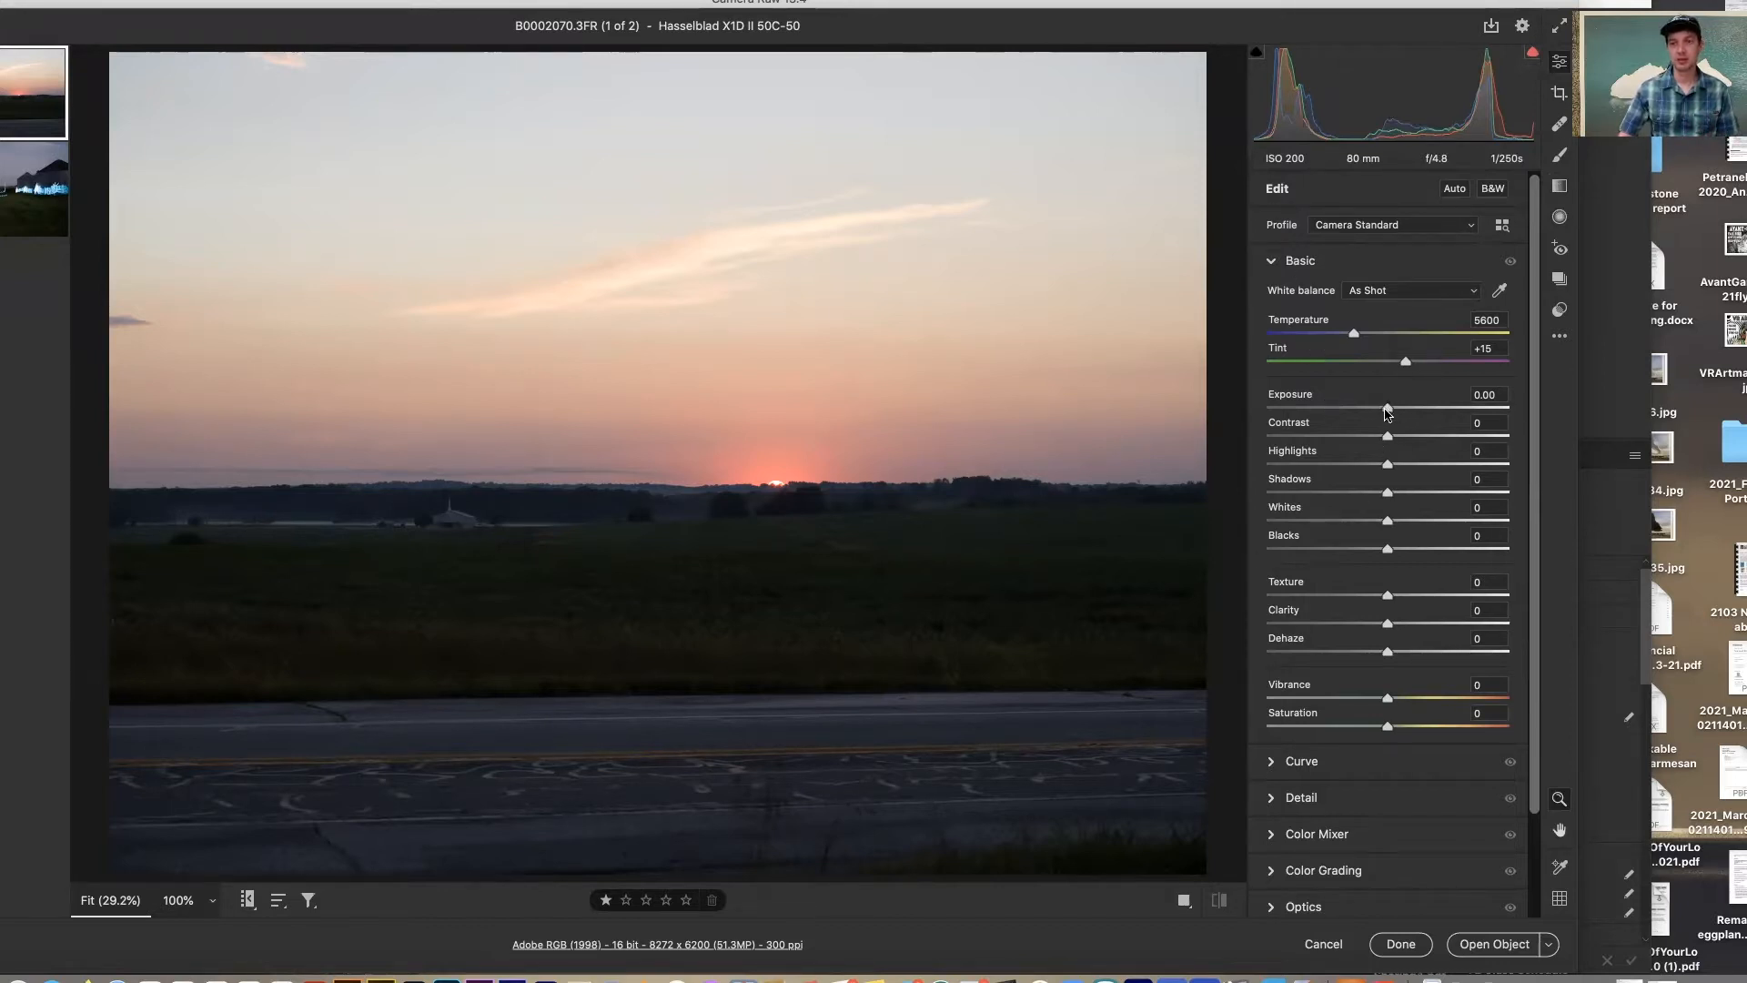
- Try brightening the sunset photo and resetting it, and settle on an exposure of +0.70
drag(1386, 411, 1404, 412)
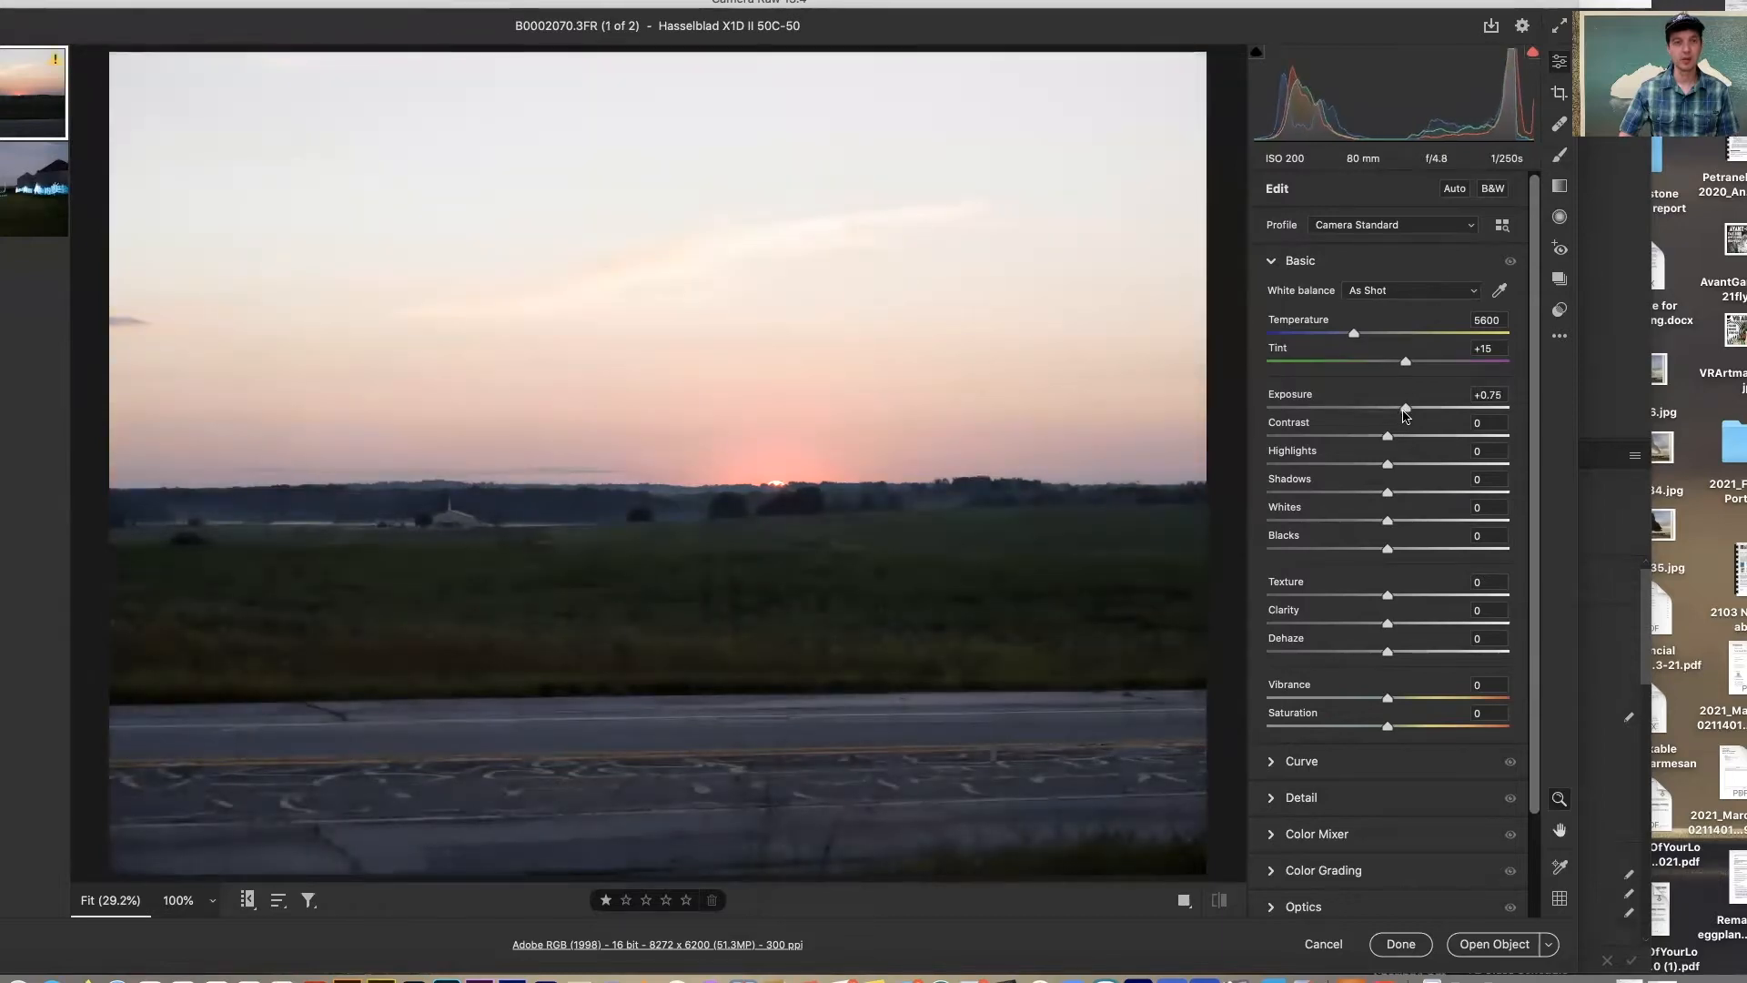
mouse_move(1404, 411)
mouse_down()
mouse_move(1422, 411)
mouse_move(1387, 411)
mouse_up()
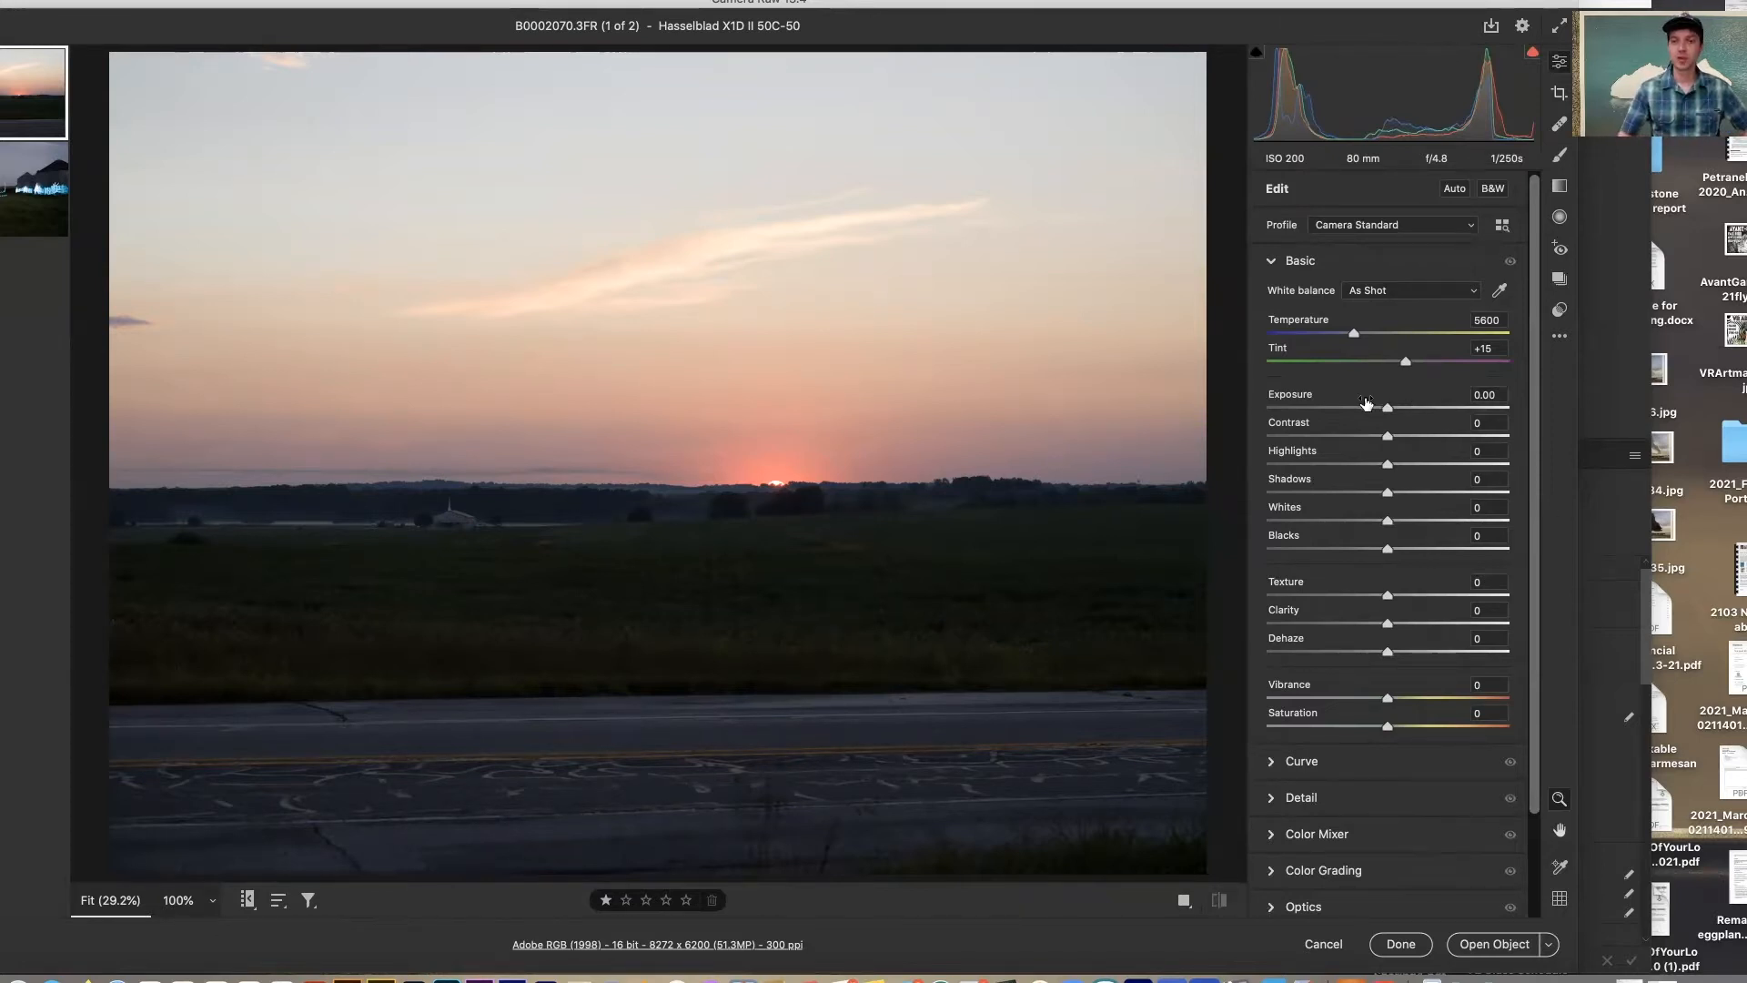
drag(1388, 408, 1404, 408)
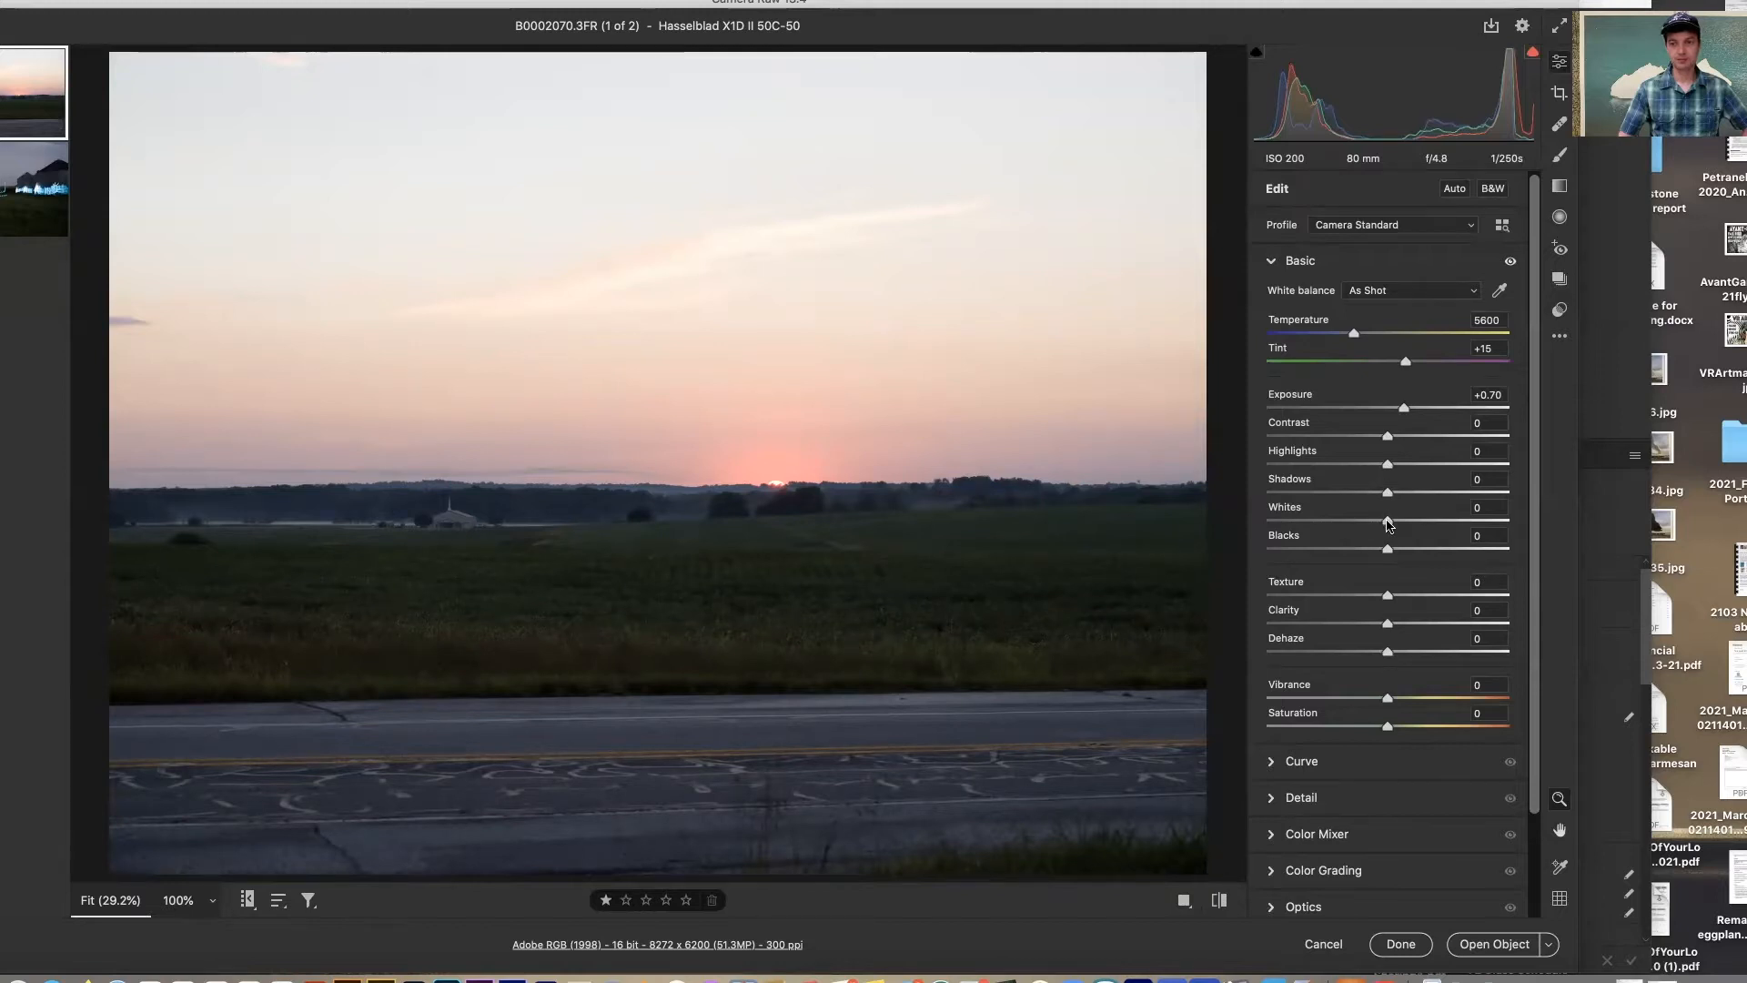
- Set the whites to -36, the shadows to +23 and the blacks to -2
drag(1388, 523, 1345, 521)
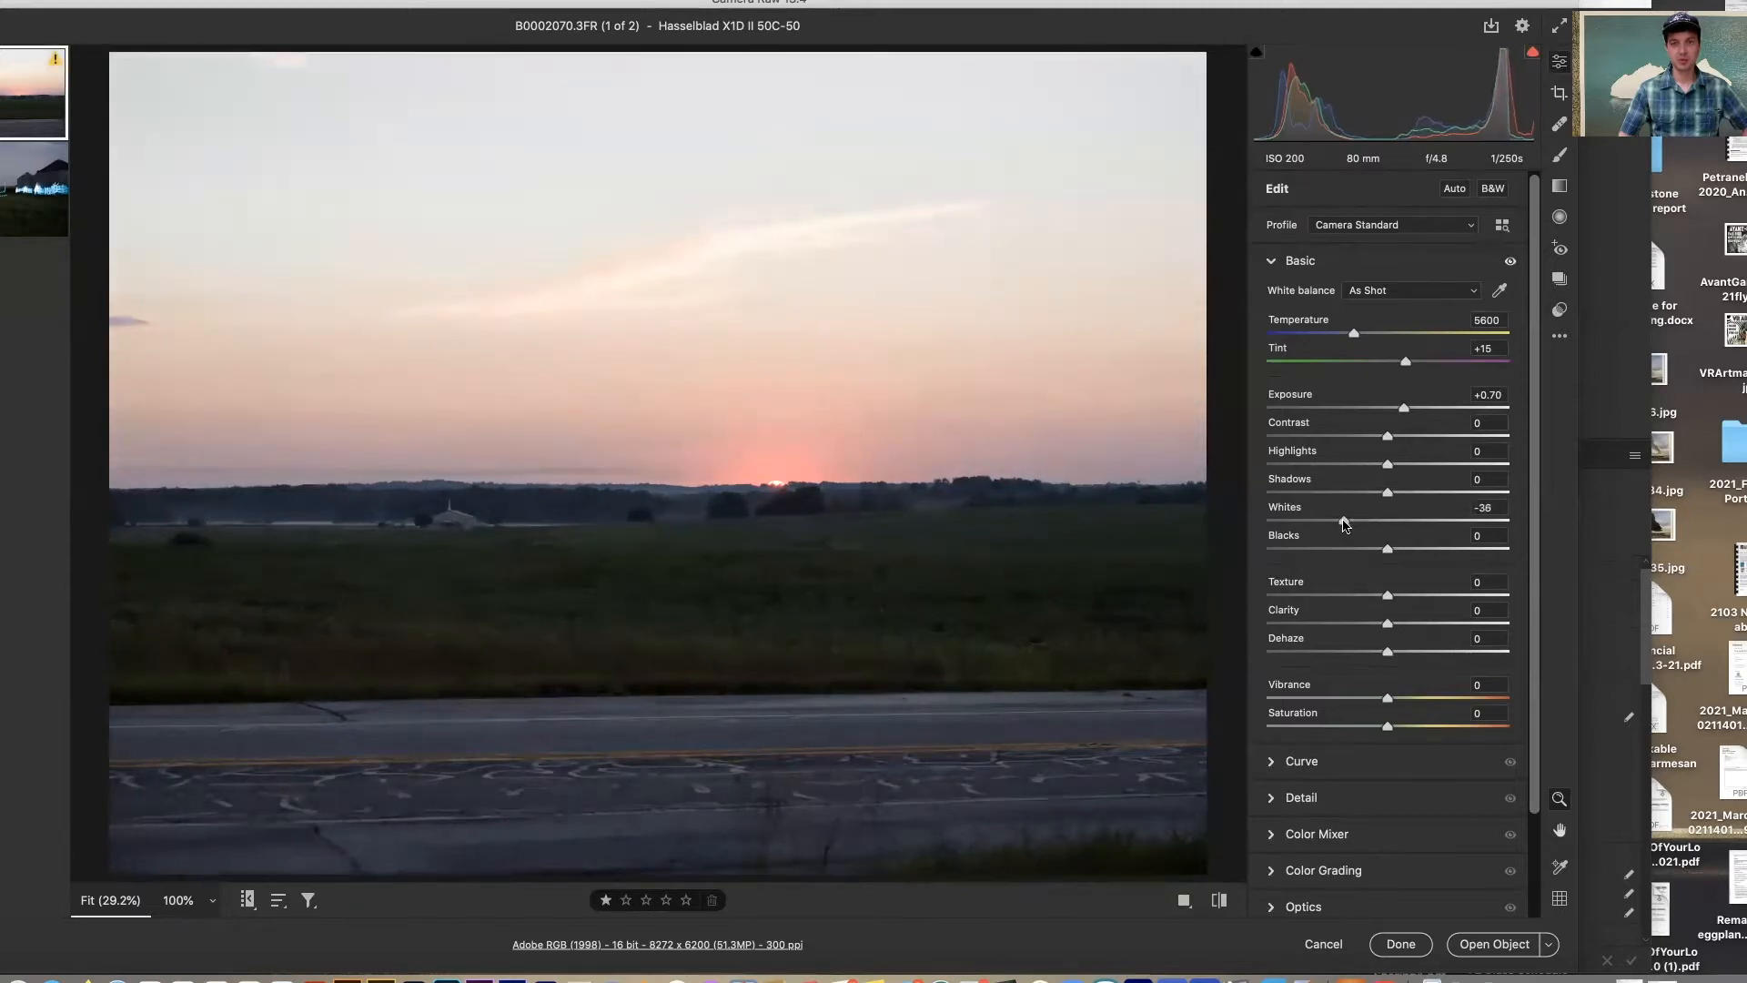
drag(1388, 493, 1416, 492)
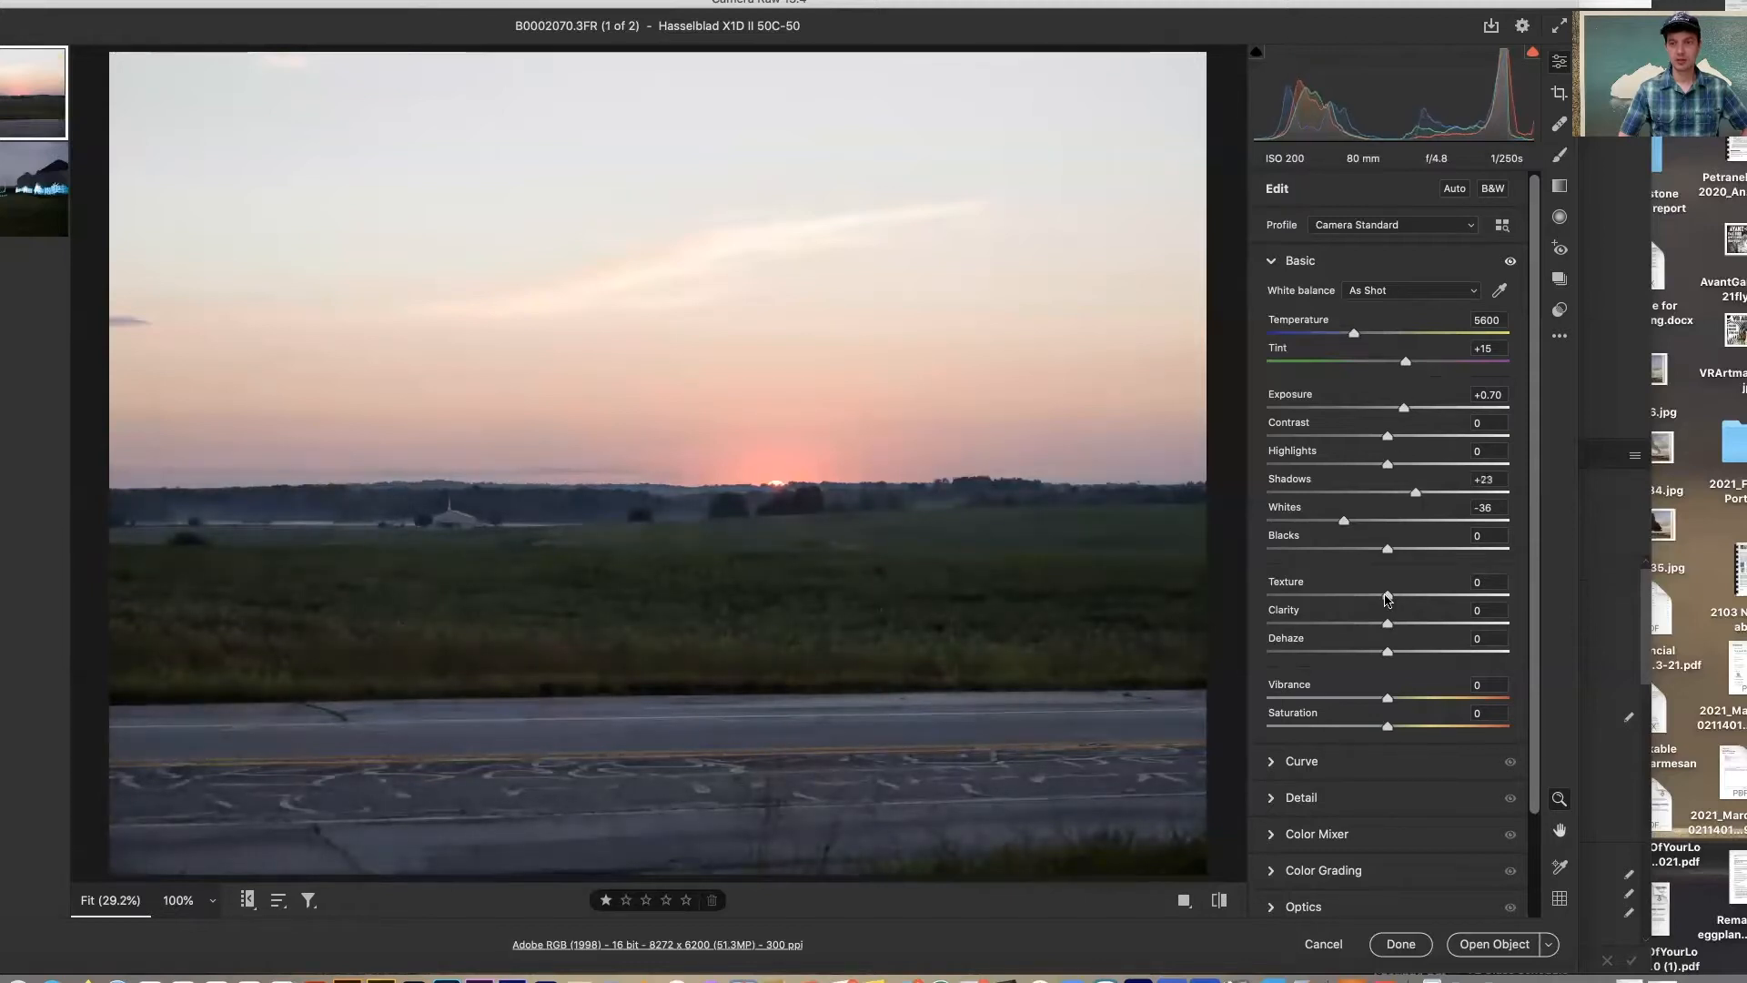
mouse_move(1388, 550)
mouse_down()
mouse_move(1405, 553)
mouse_move(1385, 556)
mouse_up()
- Set the contrast to +8, shadows to +26, highlights to -57 and clarity to +14
drag(1388, 437, 1405, 437)
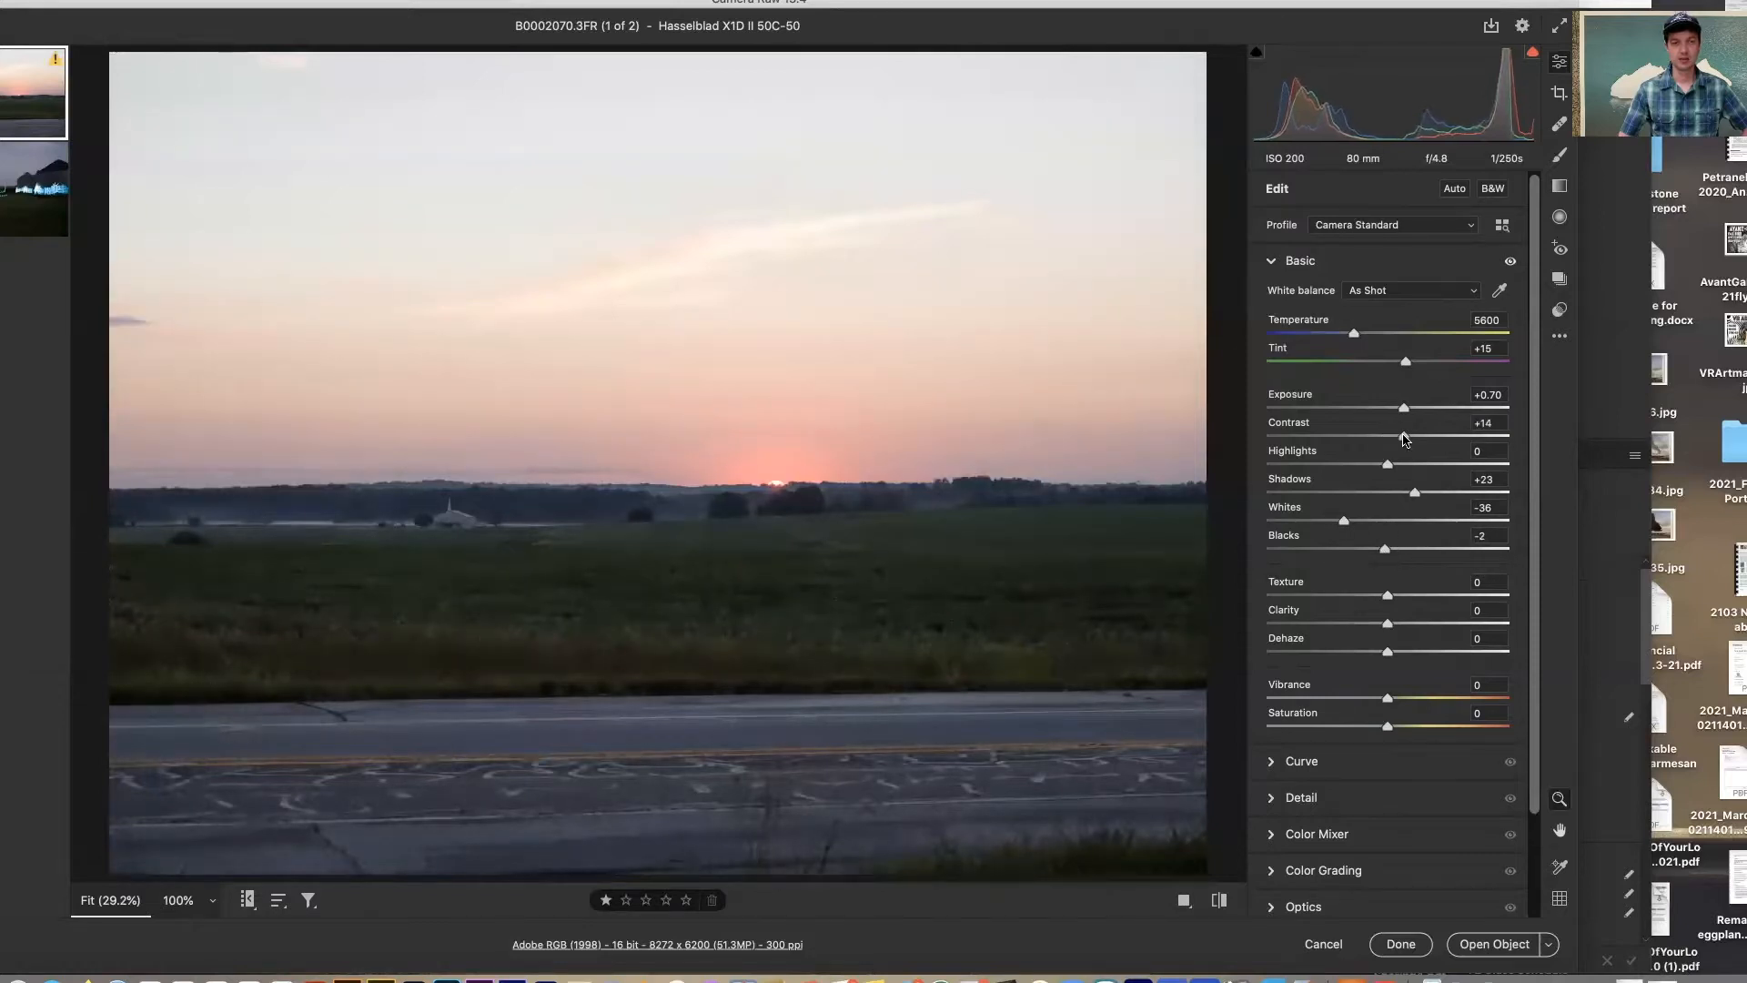
drag(1413, 494, 1423, 494)
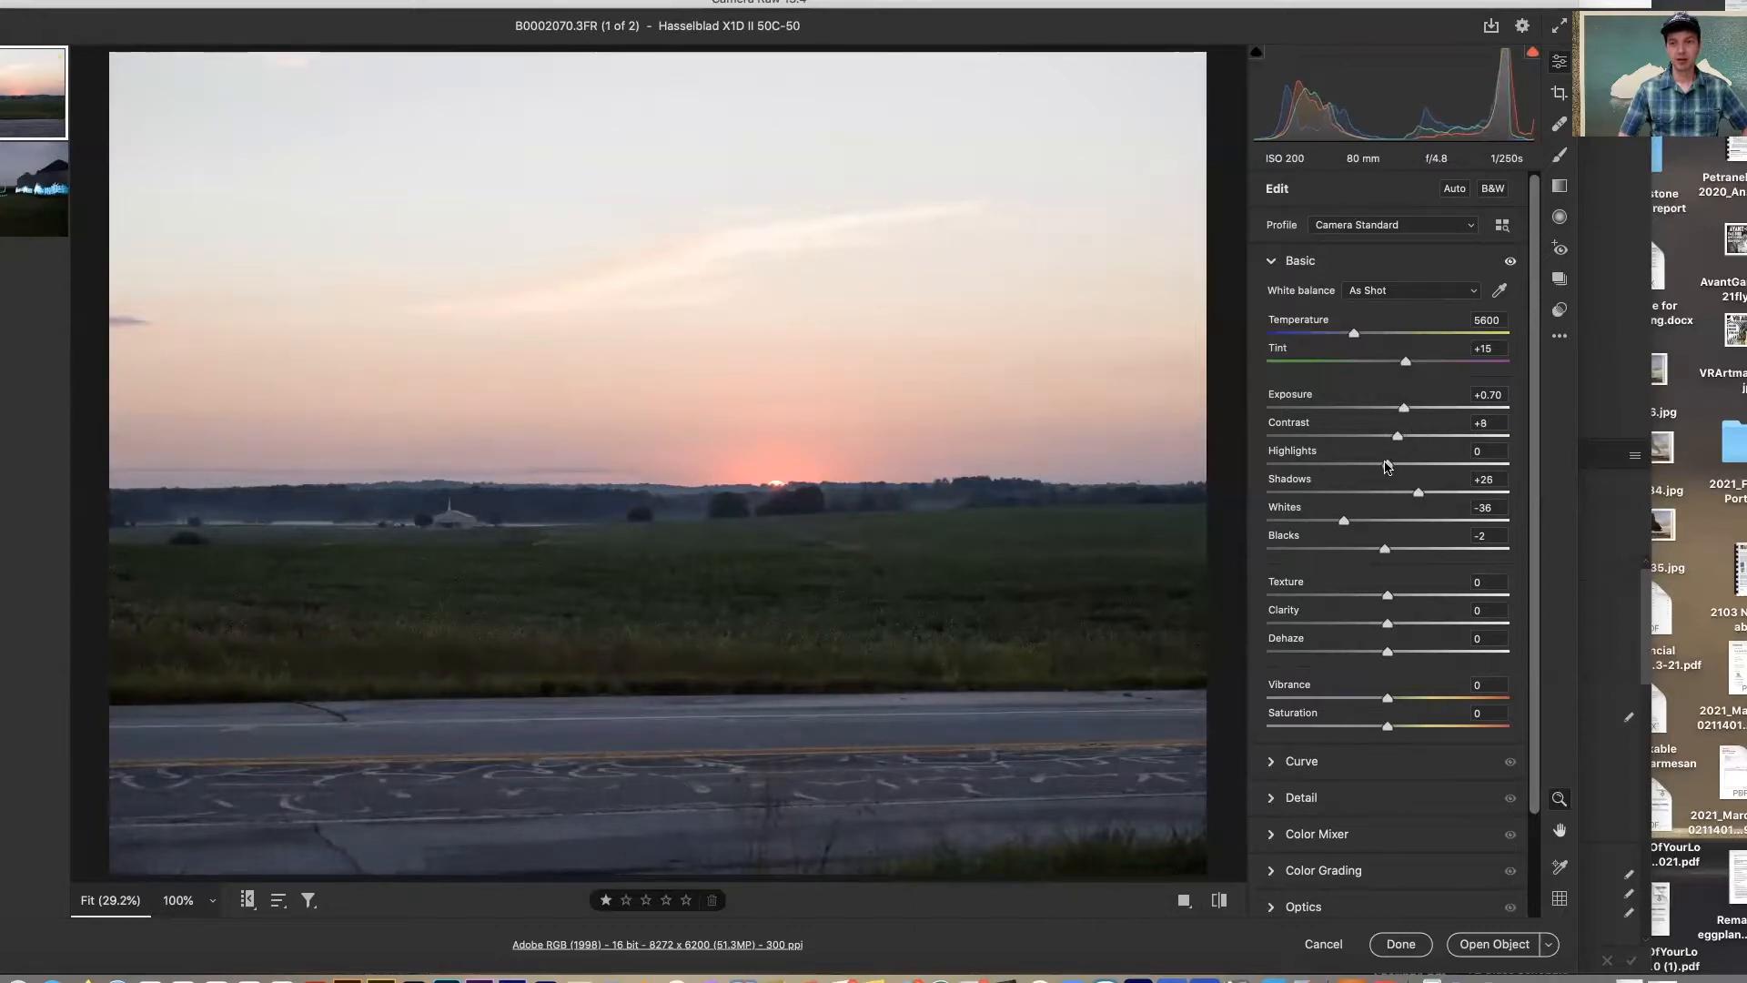
drag(1388, 465, 1320, 470)
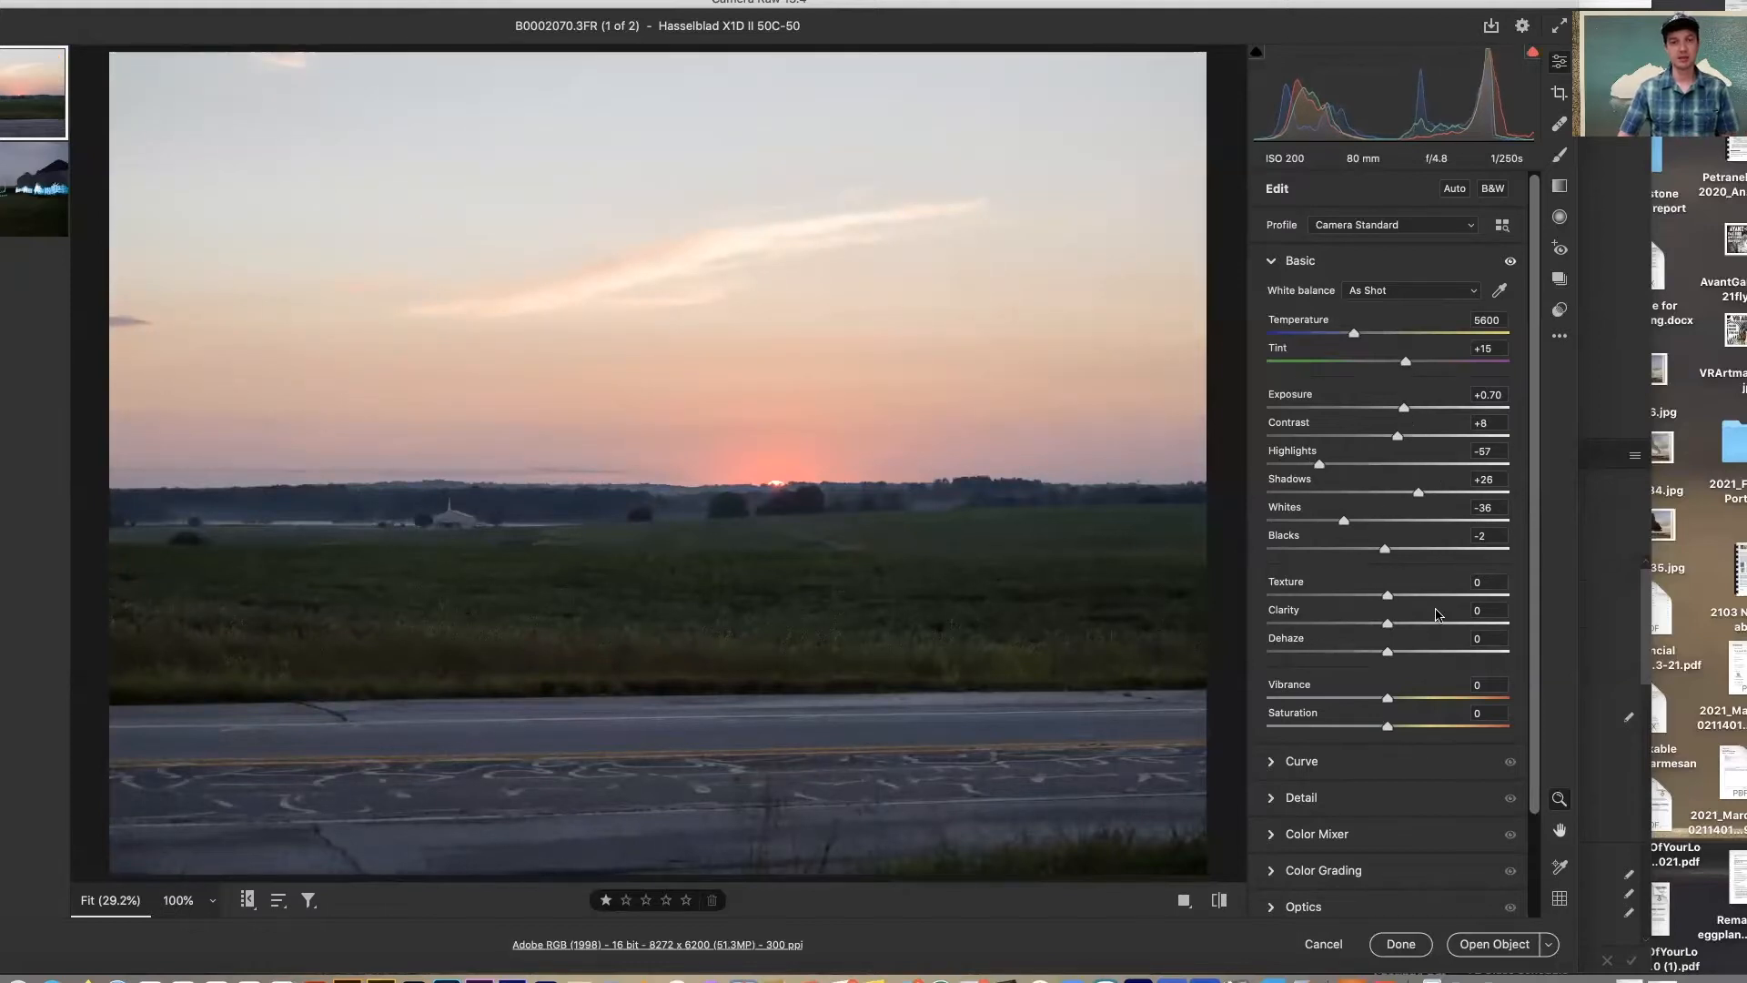
drag(1387, 625, 1406, 626)
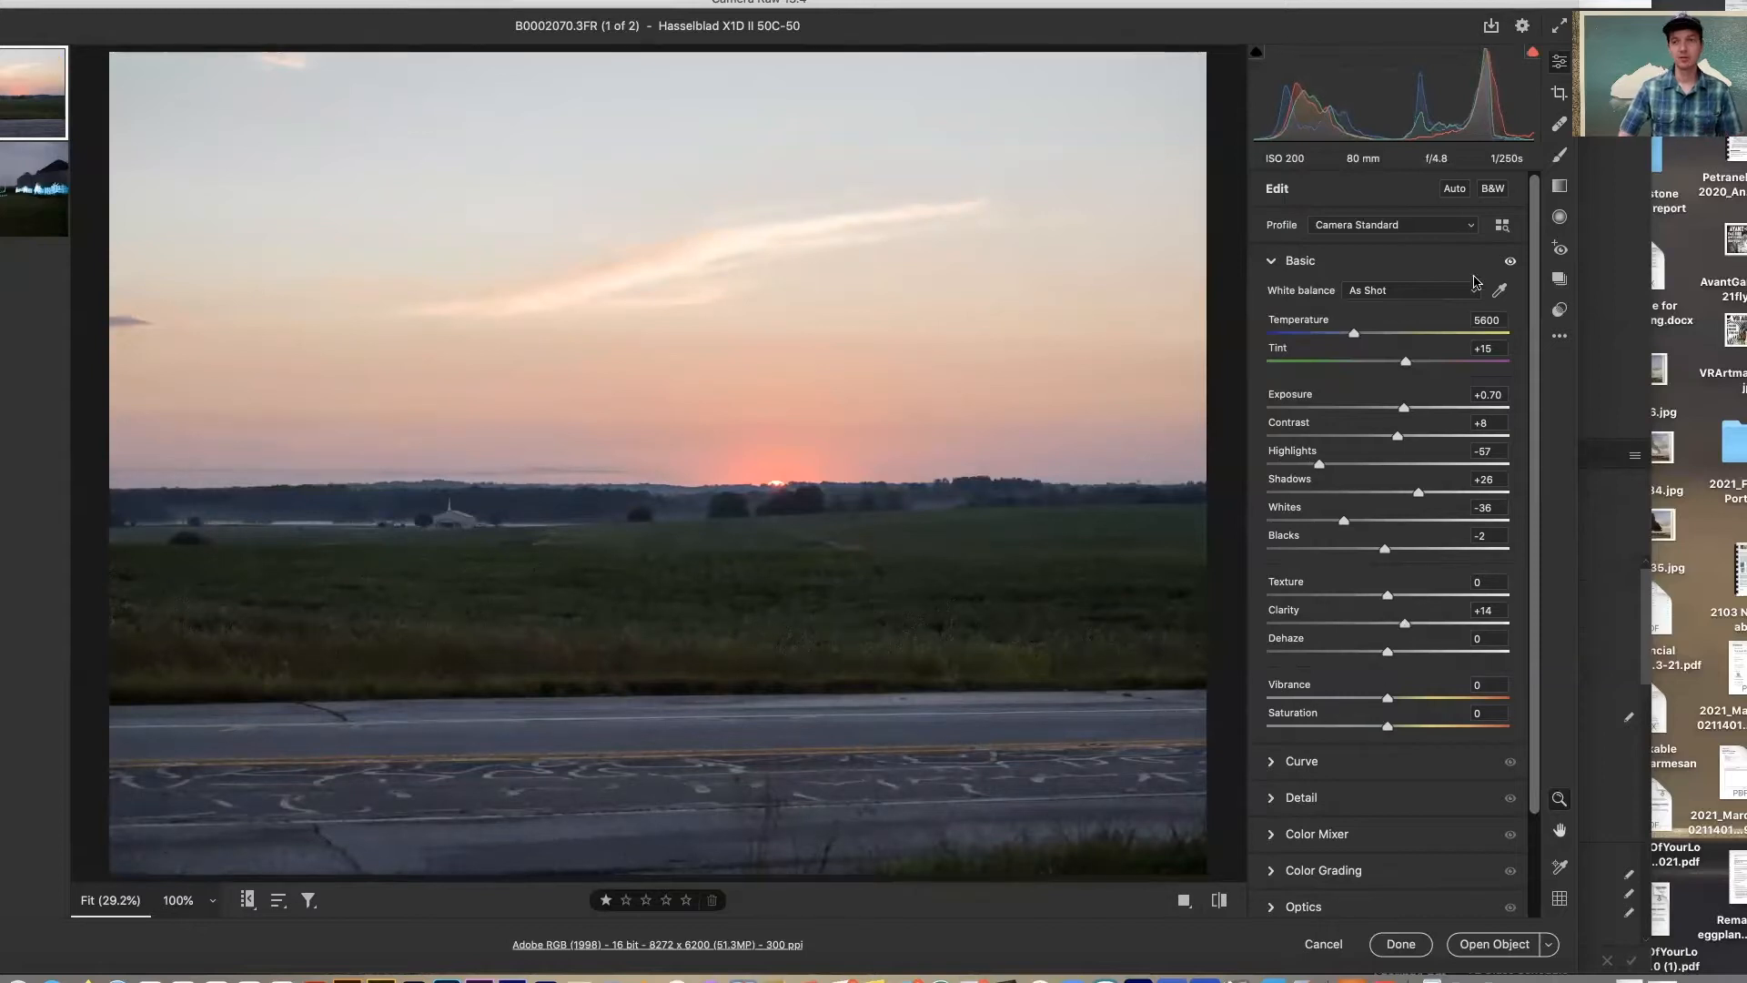
- Activate the Graduated Filter and unlock the screen by entering the account password
click(1559, 188)
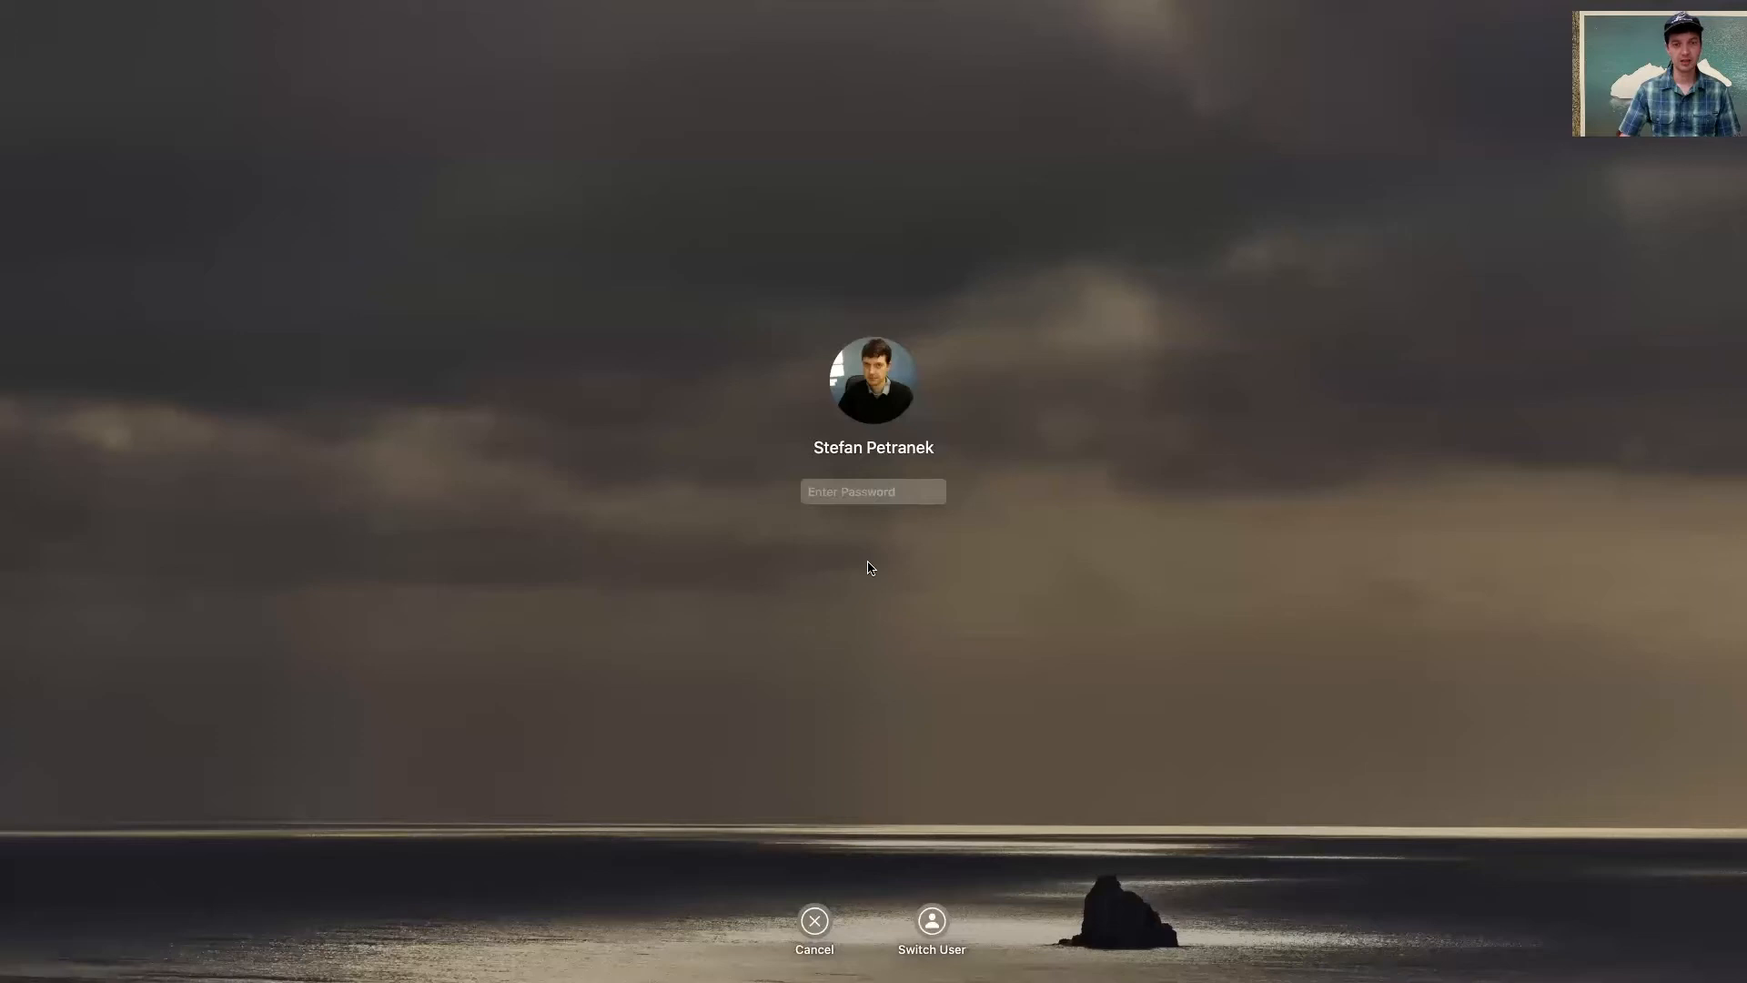
text(••••••)
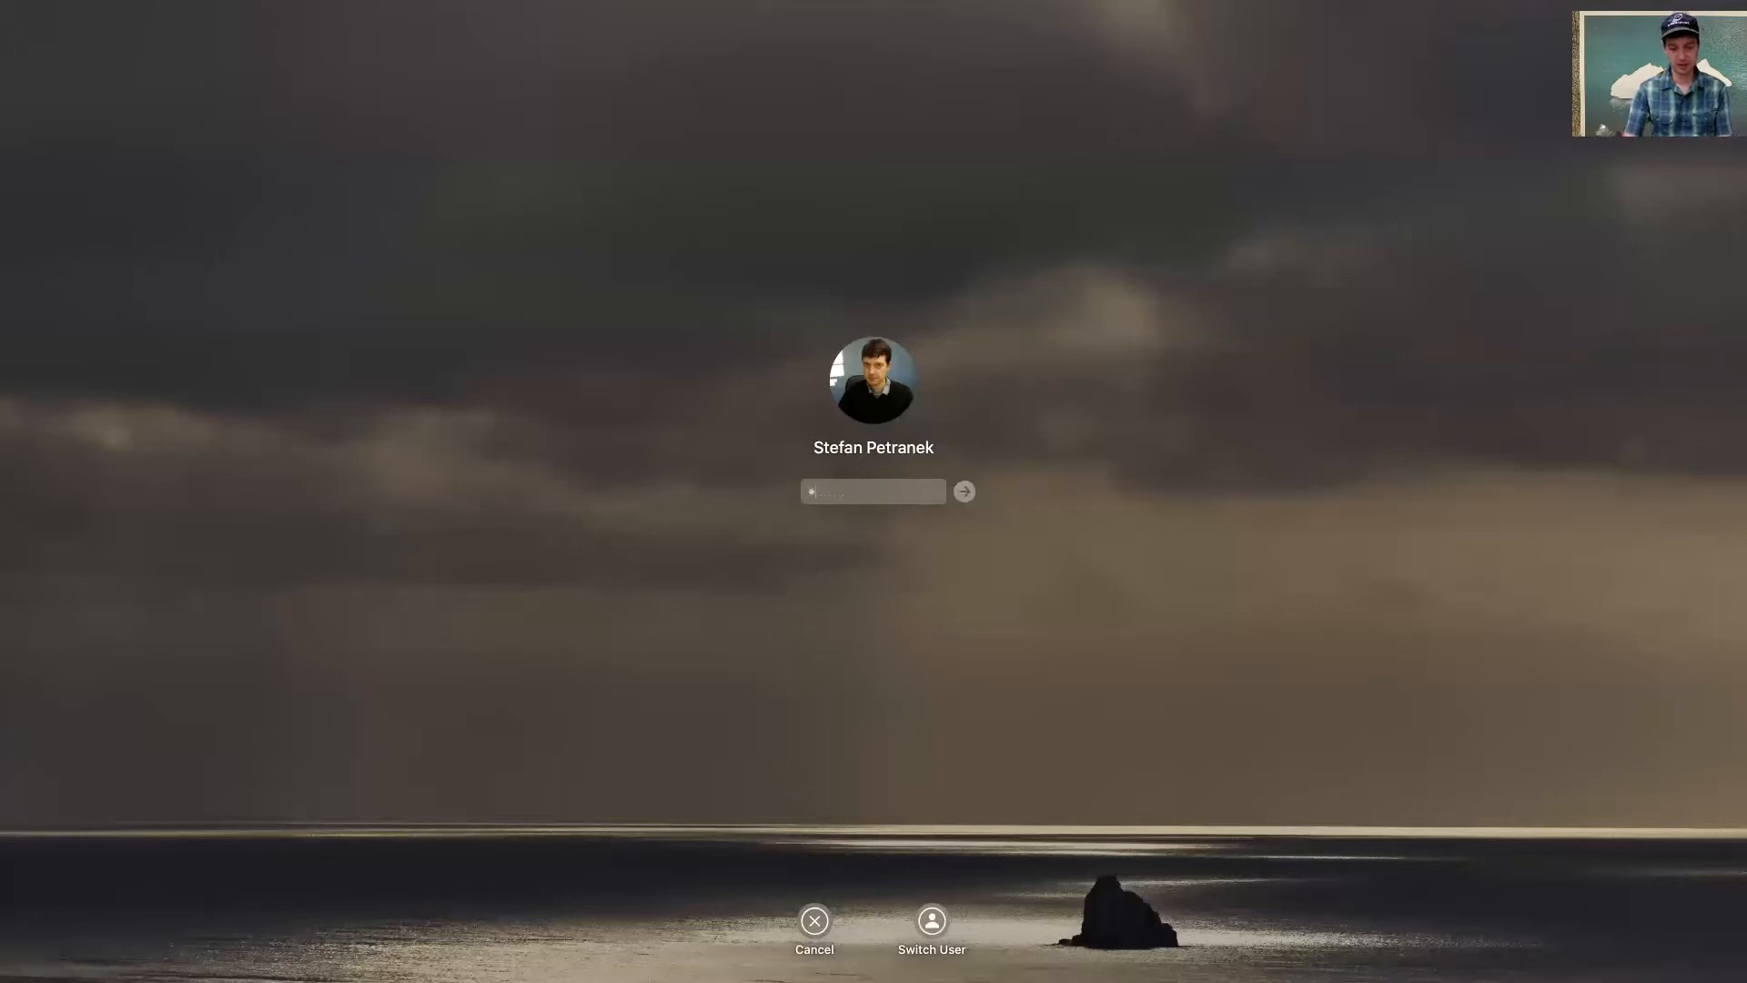
text(•••)
key(Return)
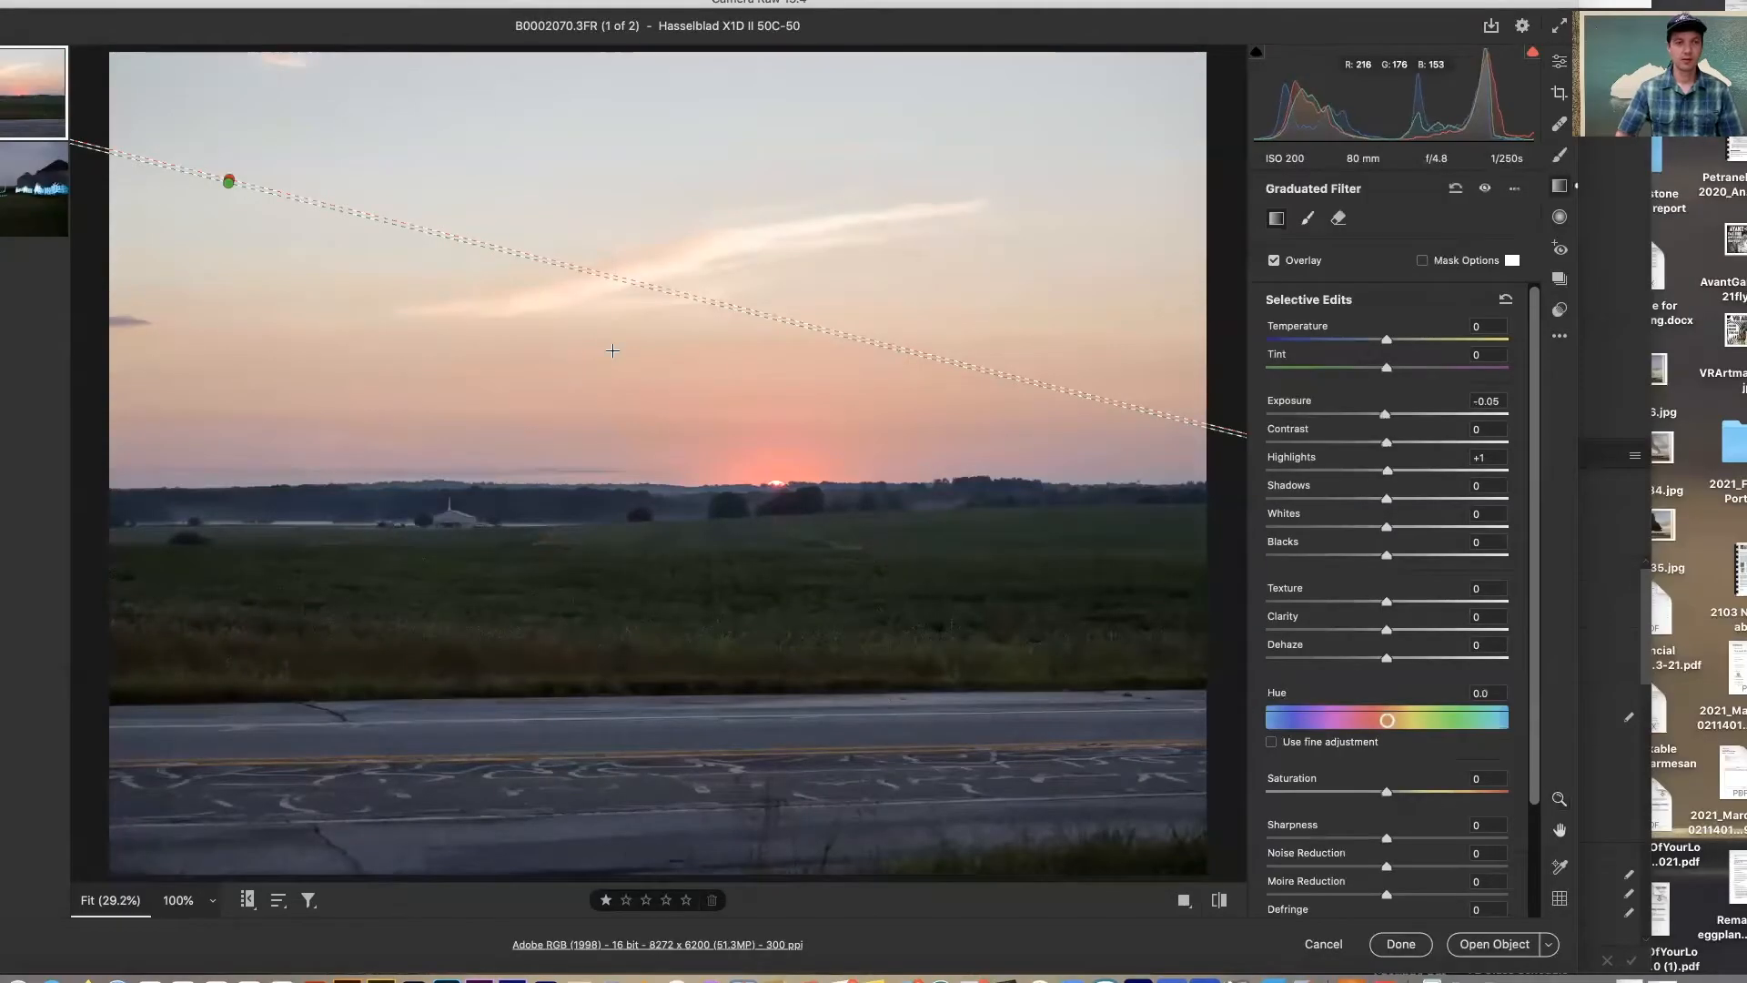
- Draw a graduated filter from the photo's upper edge down to the horizon and set its exposure to -1.40
drag(226, 179, 223, 480)
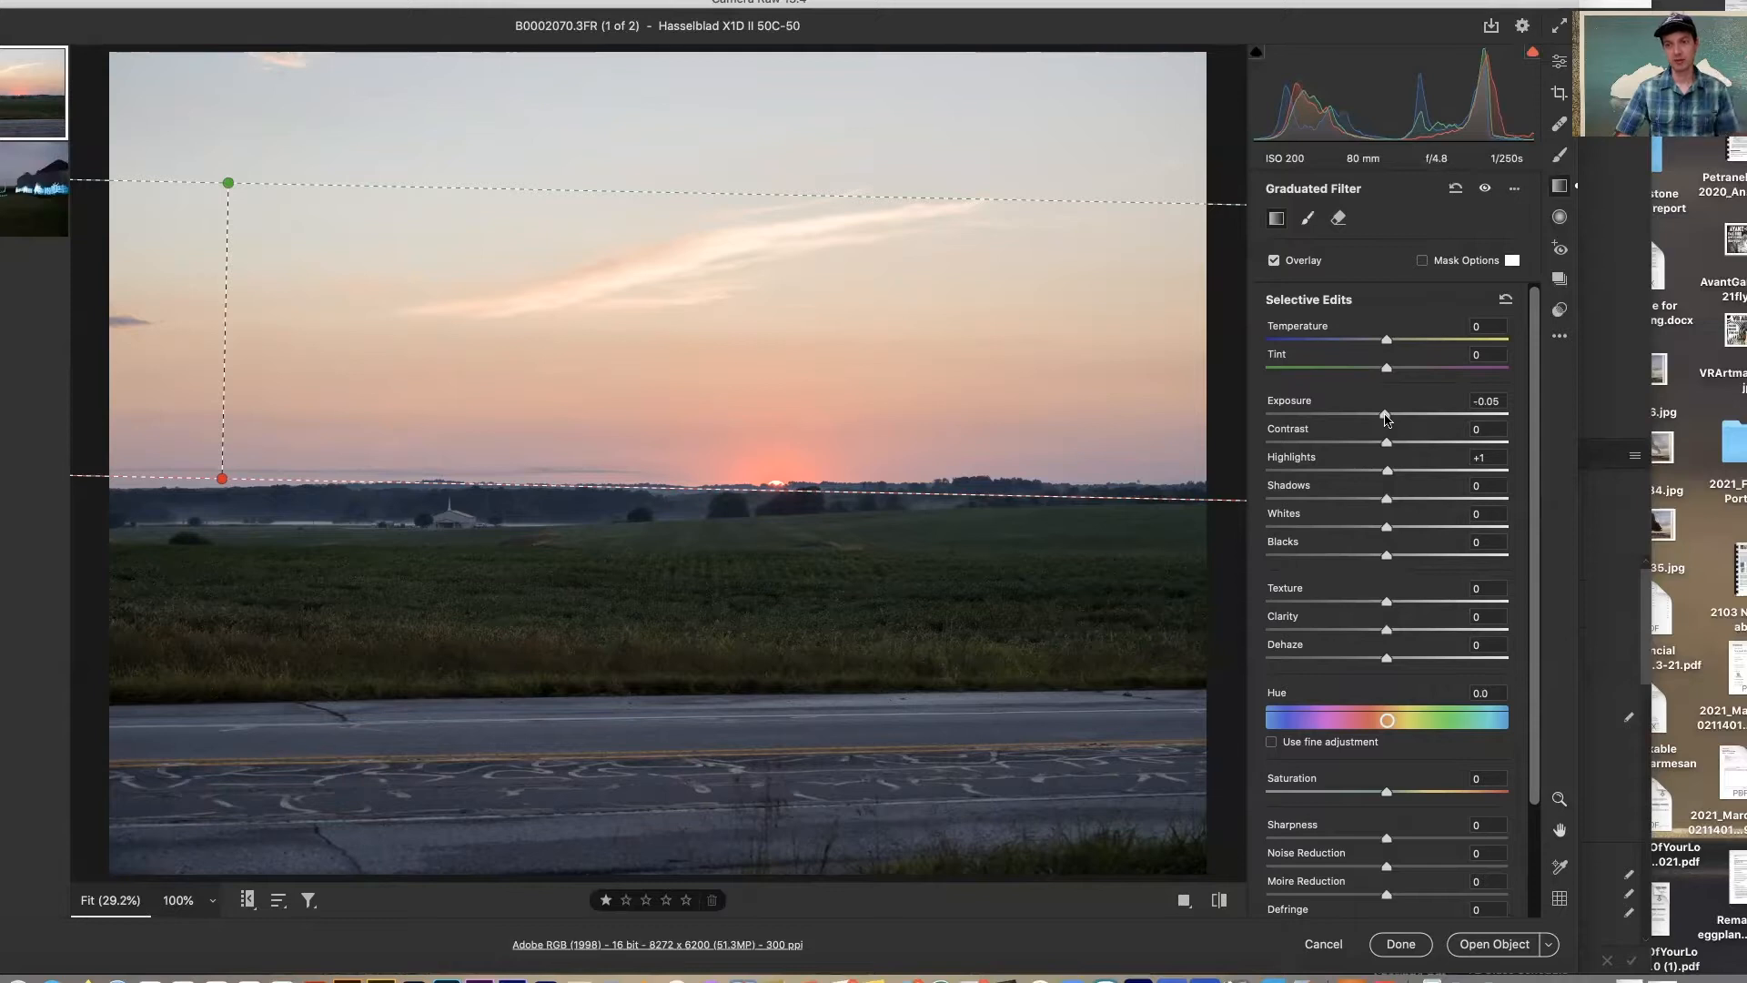
drag(229, 183, 227, 61)
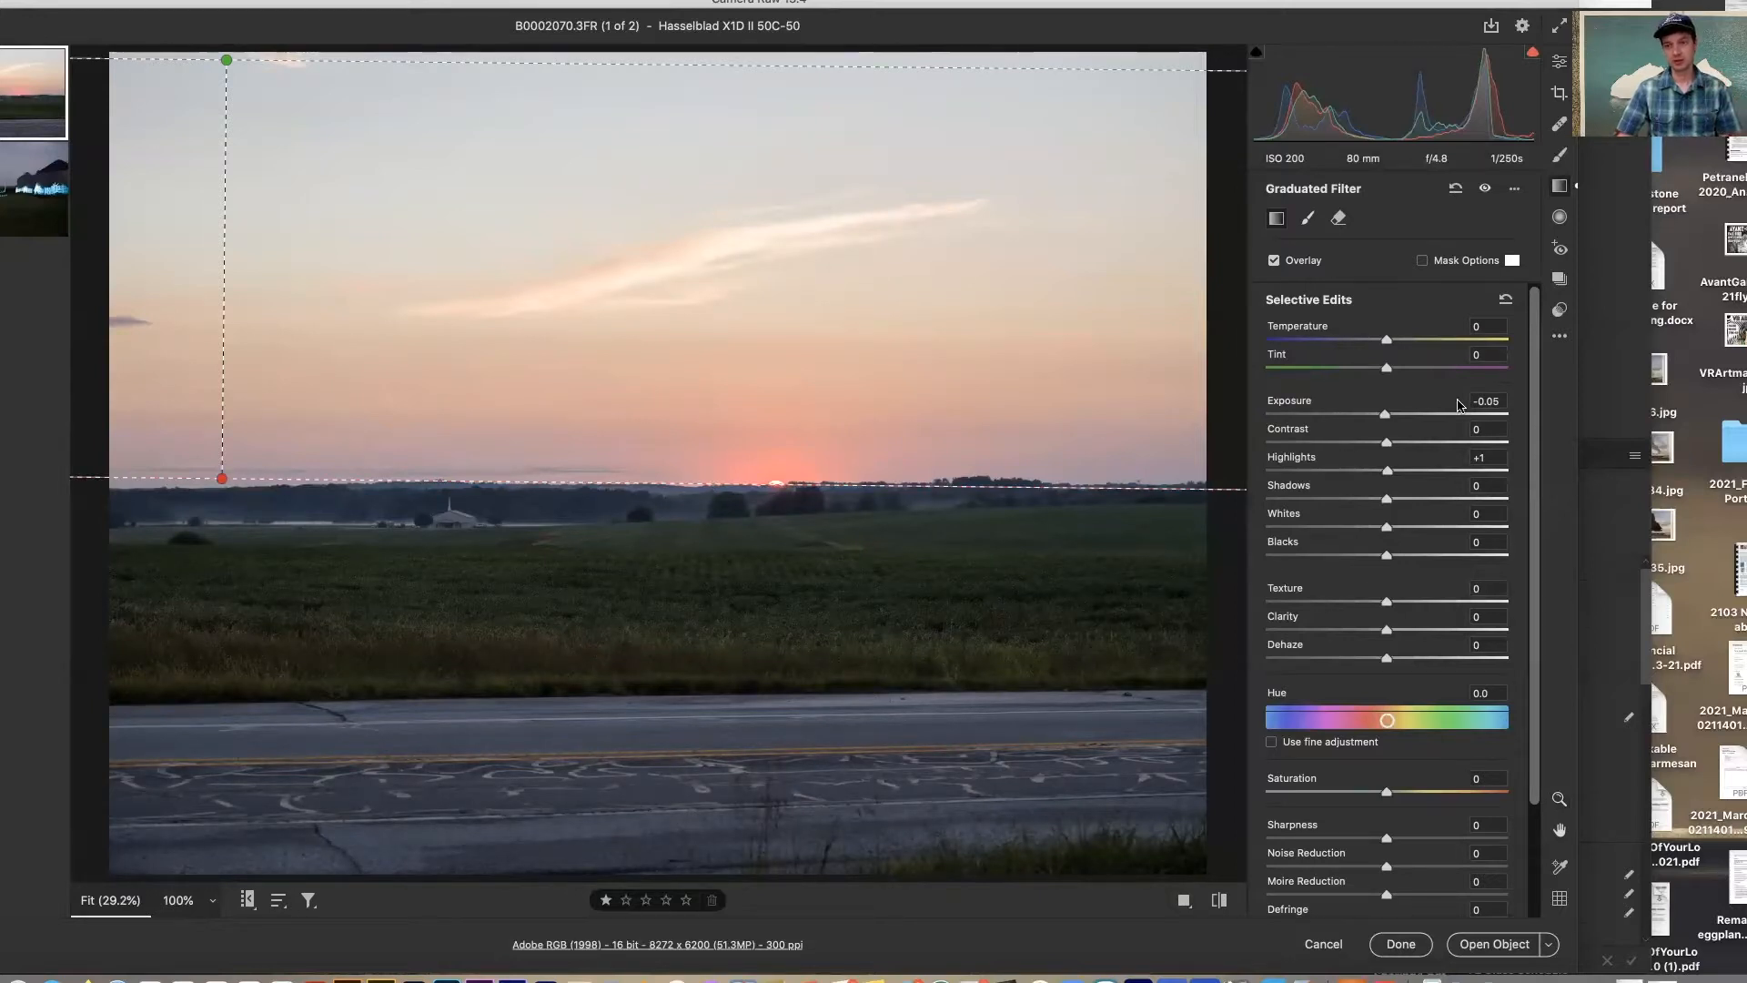
drag(1384, 418, 1344, 414)
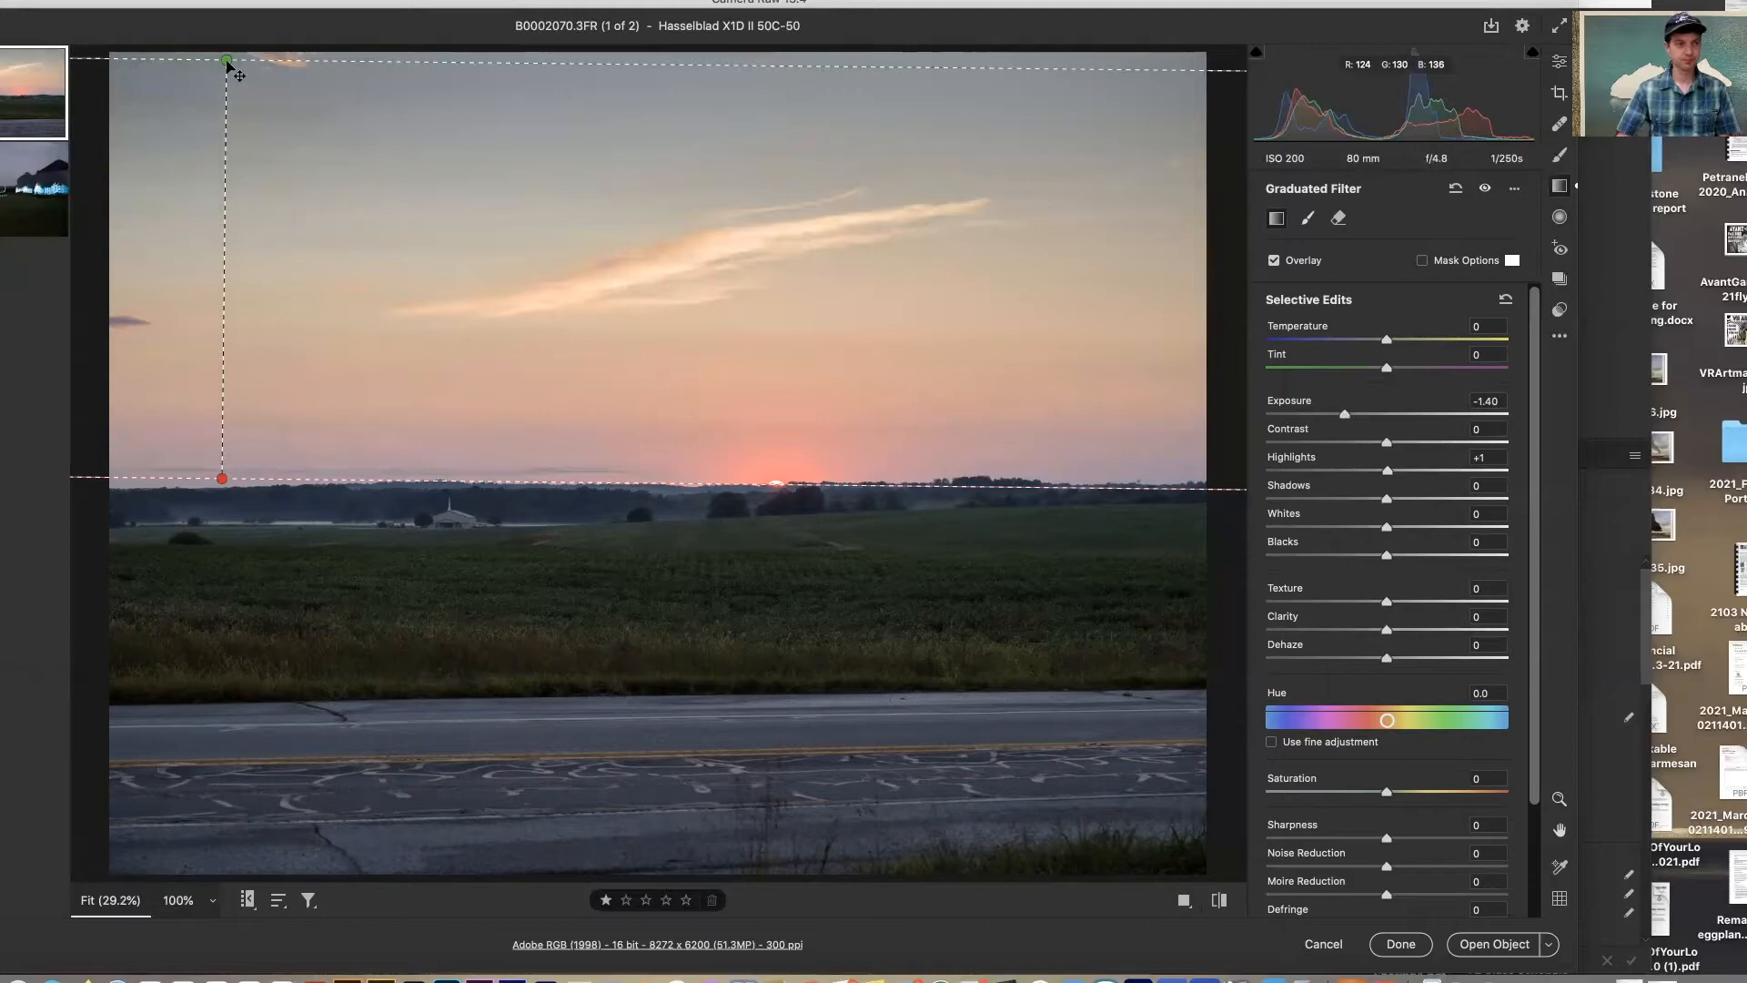
- Try a short gradient transition above the horizon and one near the photo's upper edge, comparing with the overlay hidden and shown
drag(226, 60, 222, 376)
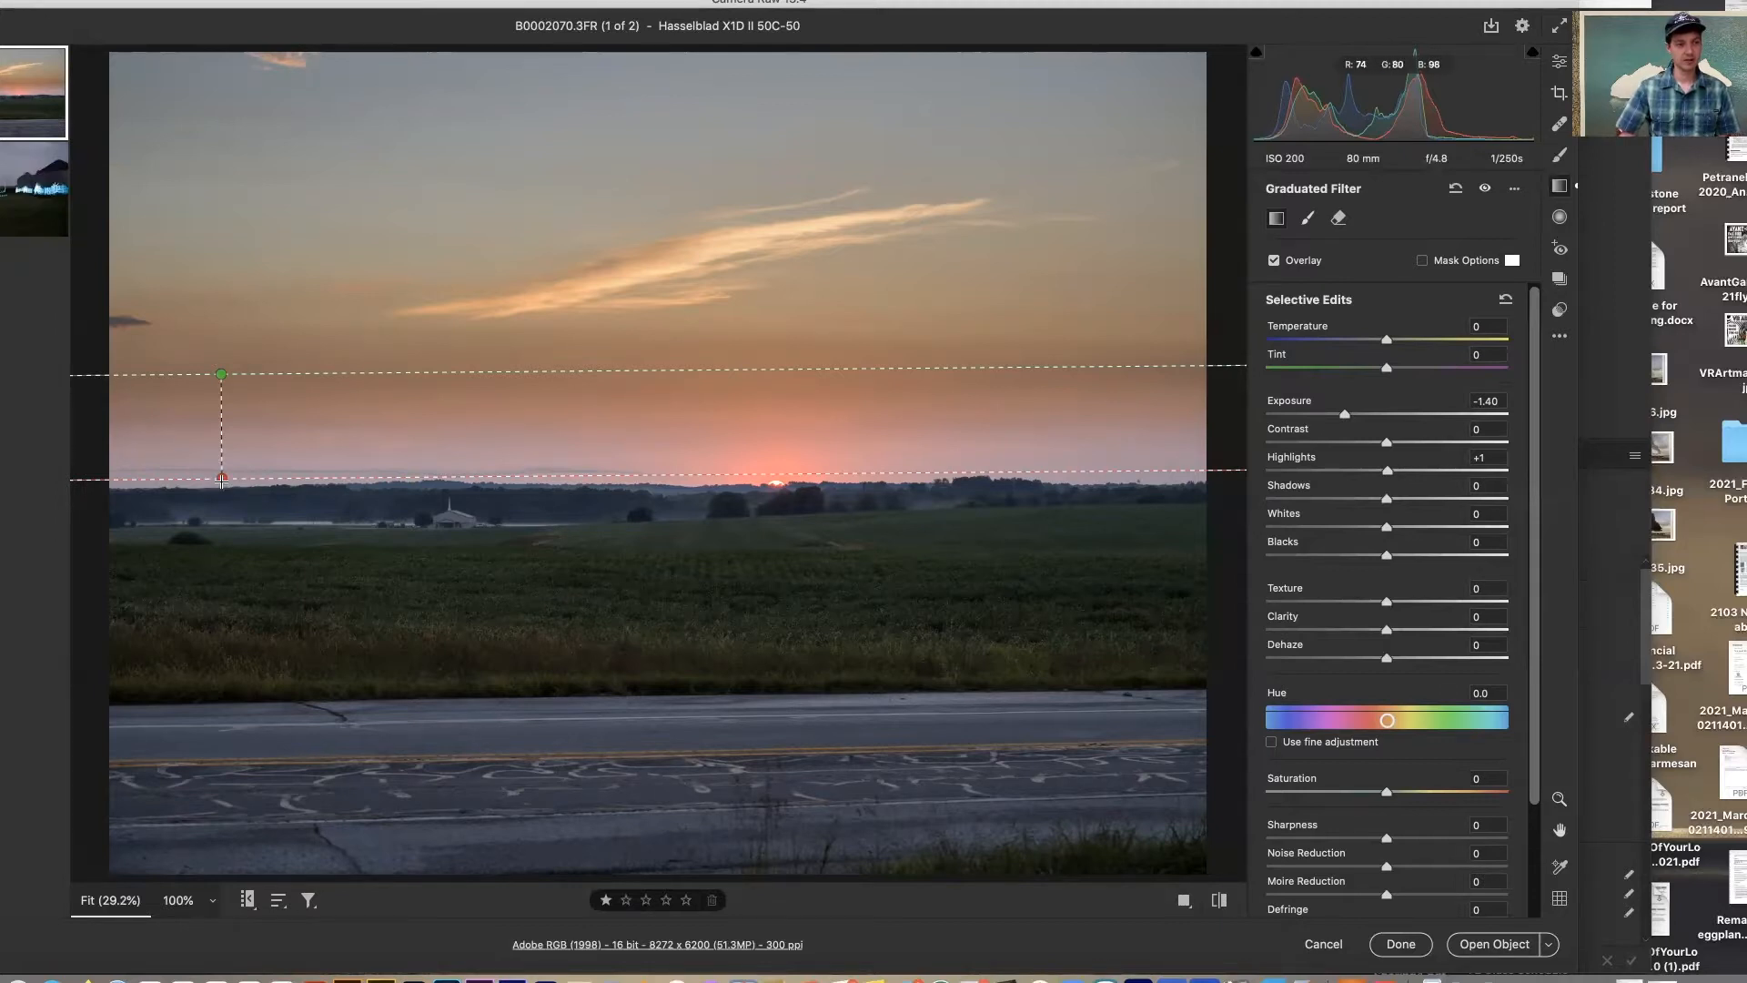
drag(223, 477, 226, 64)
drag(221, 409, 224, 135)
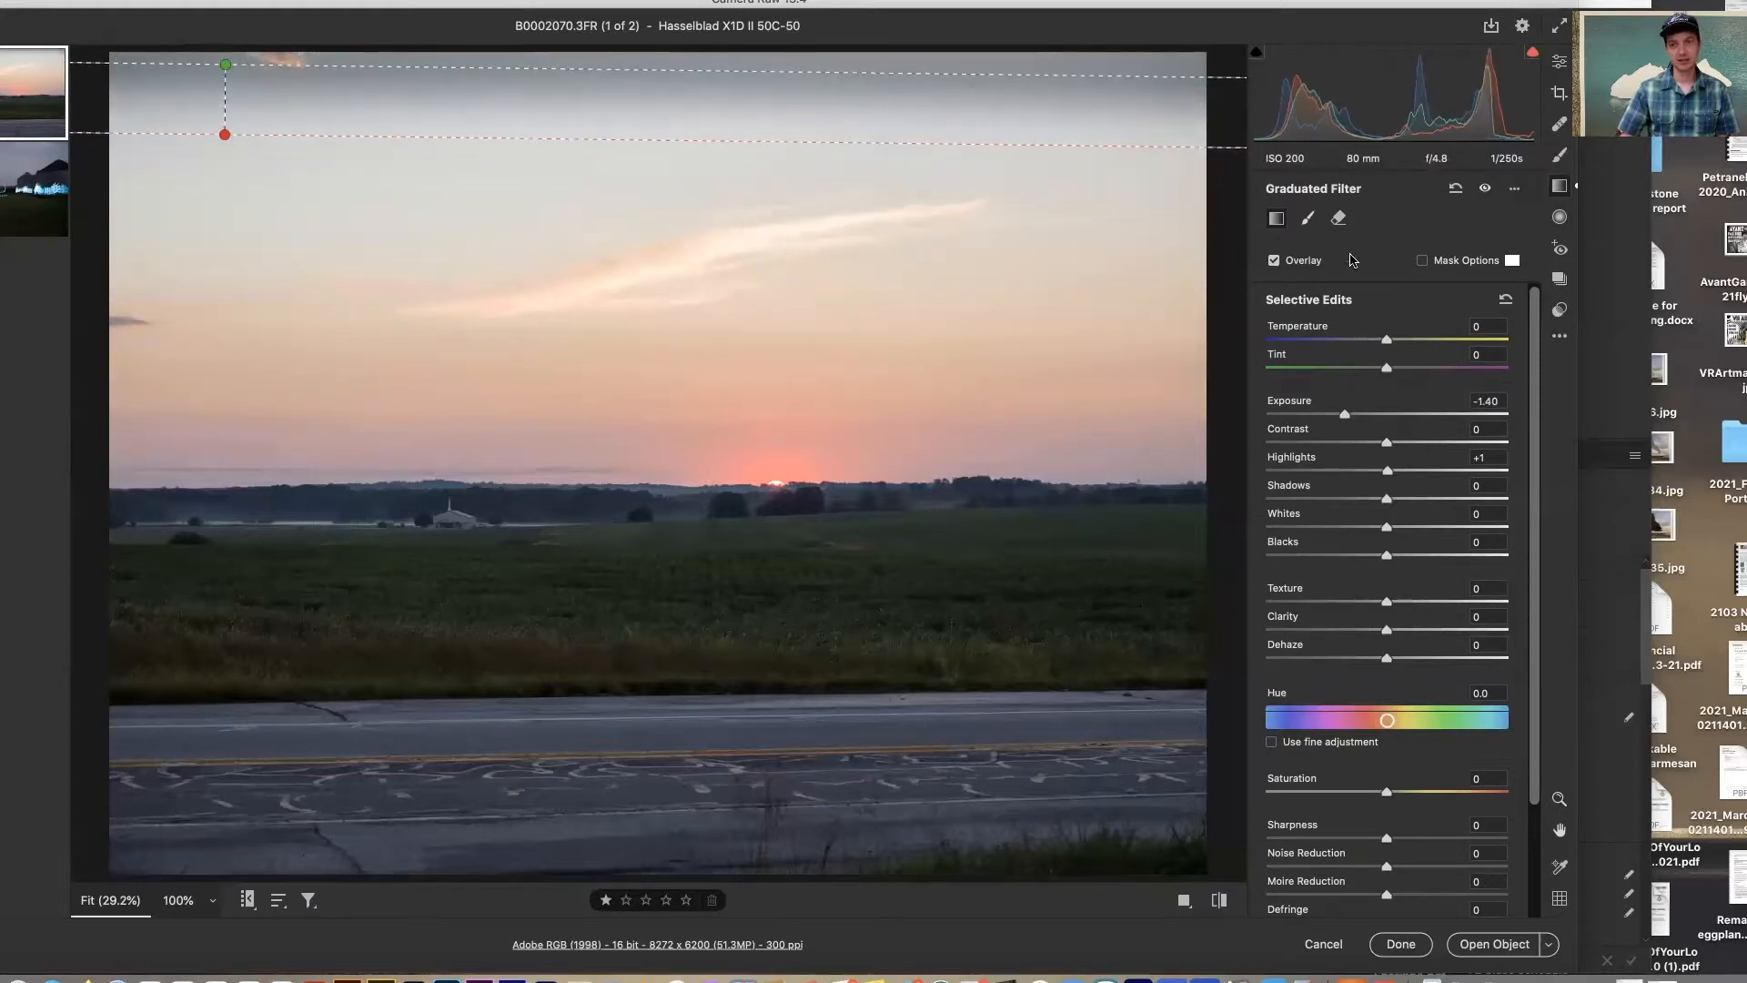
click(1274, 260)
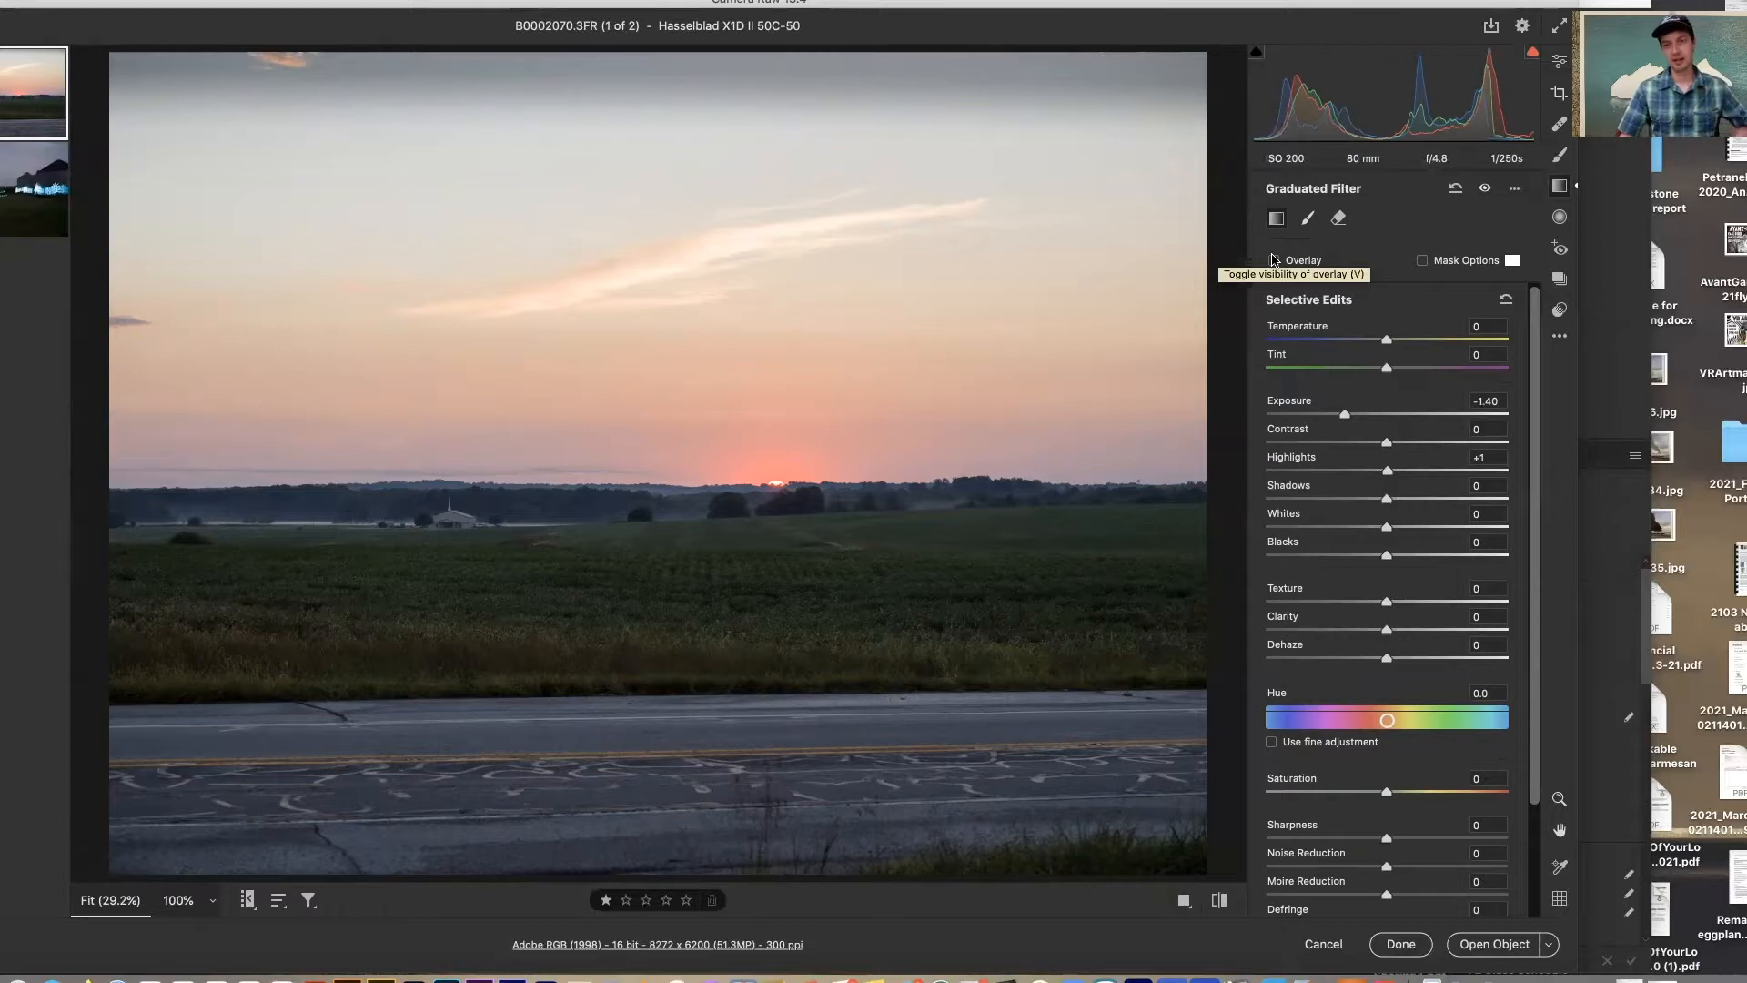
click(1274, 260)
- Lengthen the sky gradient, move it down so it ends just above the horizon, and rotate it until it is level
drag(227, 137, 226, 338)
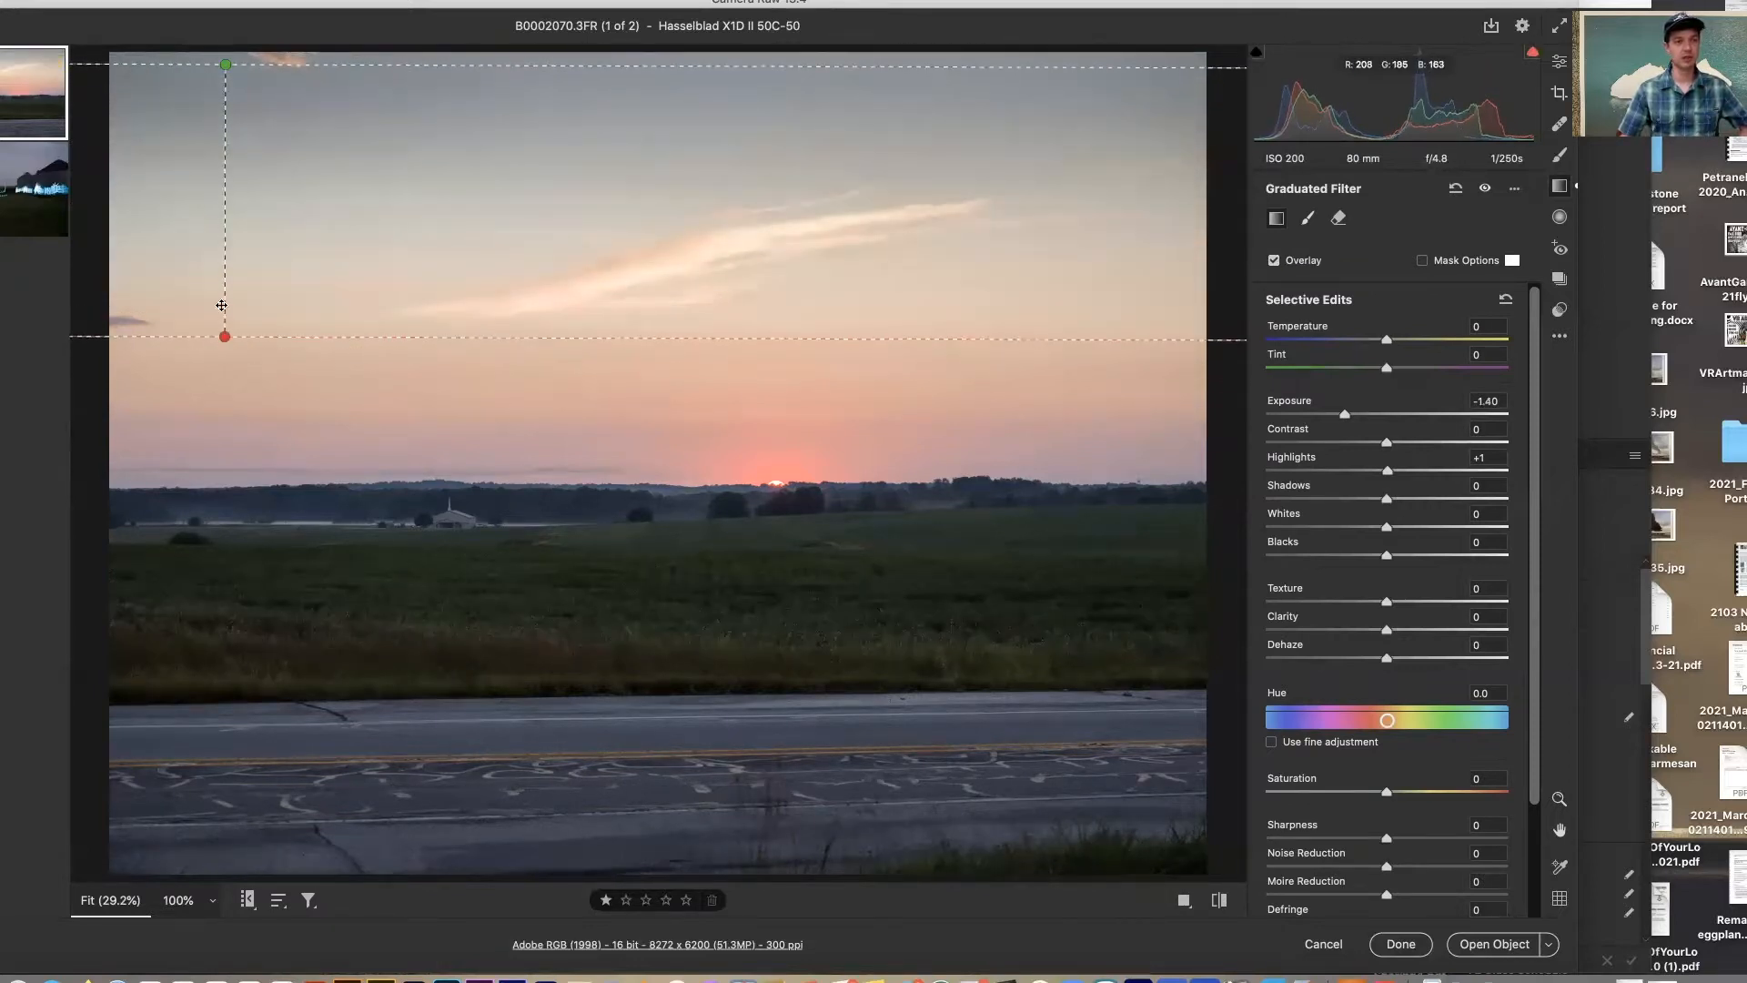
drag(224, 192, 417, 265)
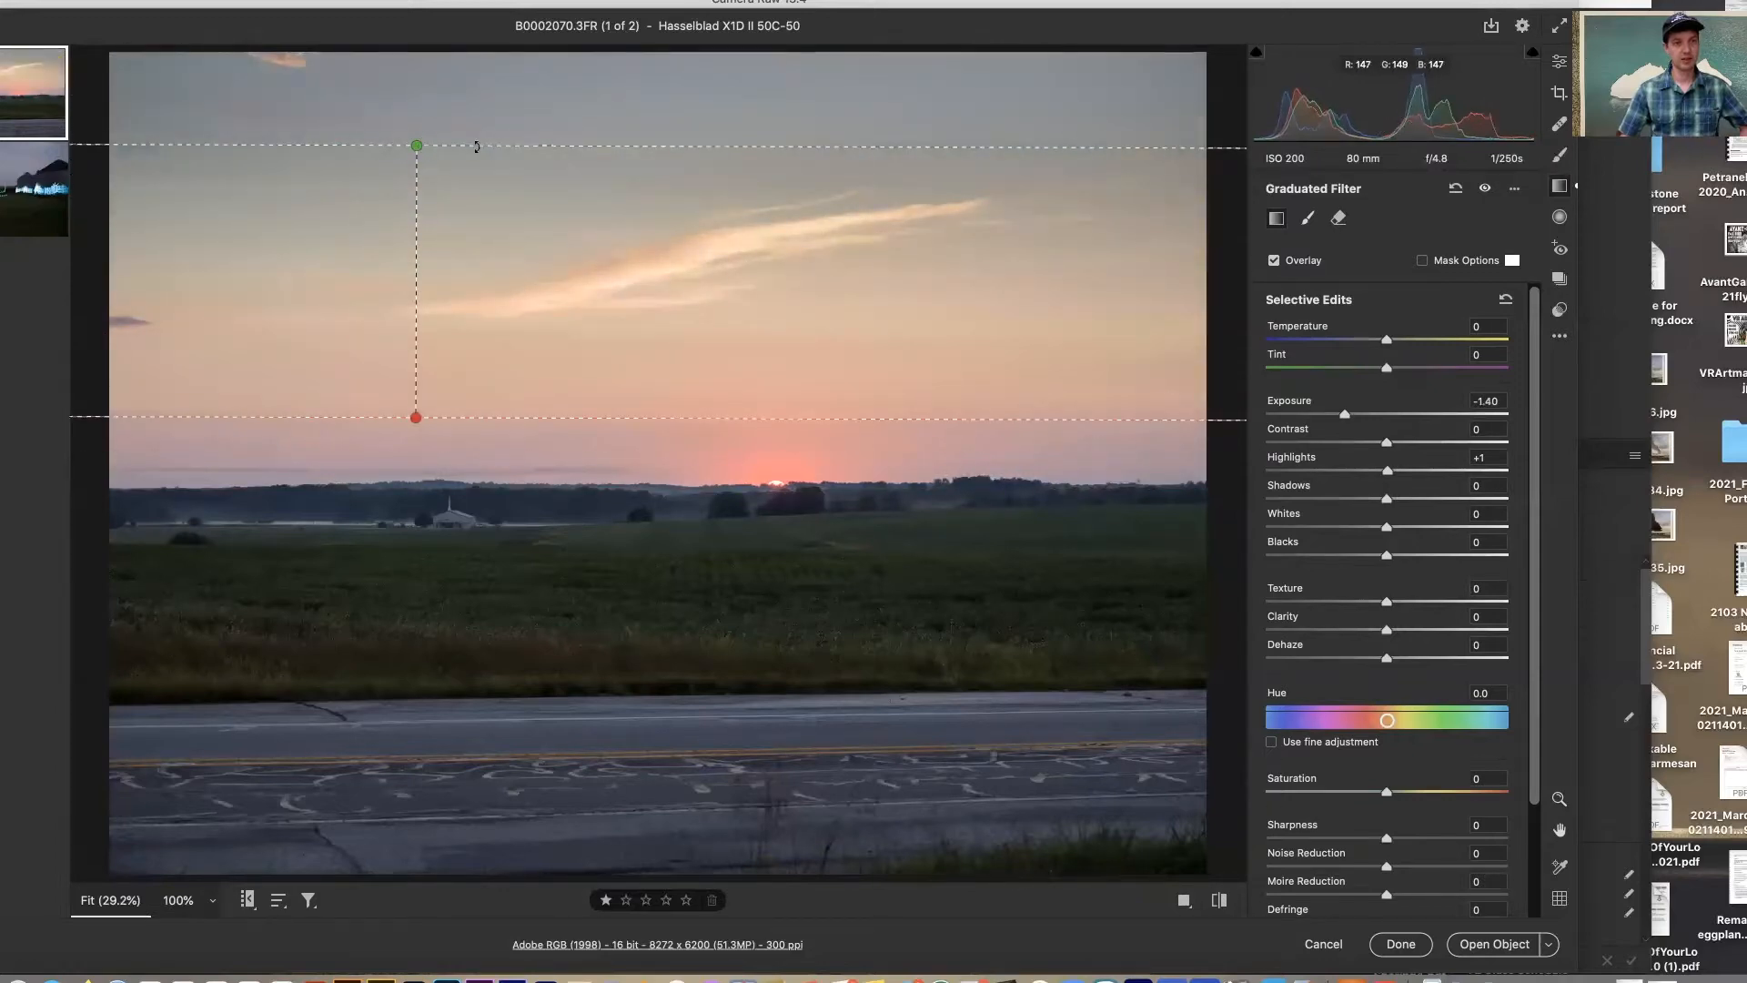
drag(495, 146, 414, 216)
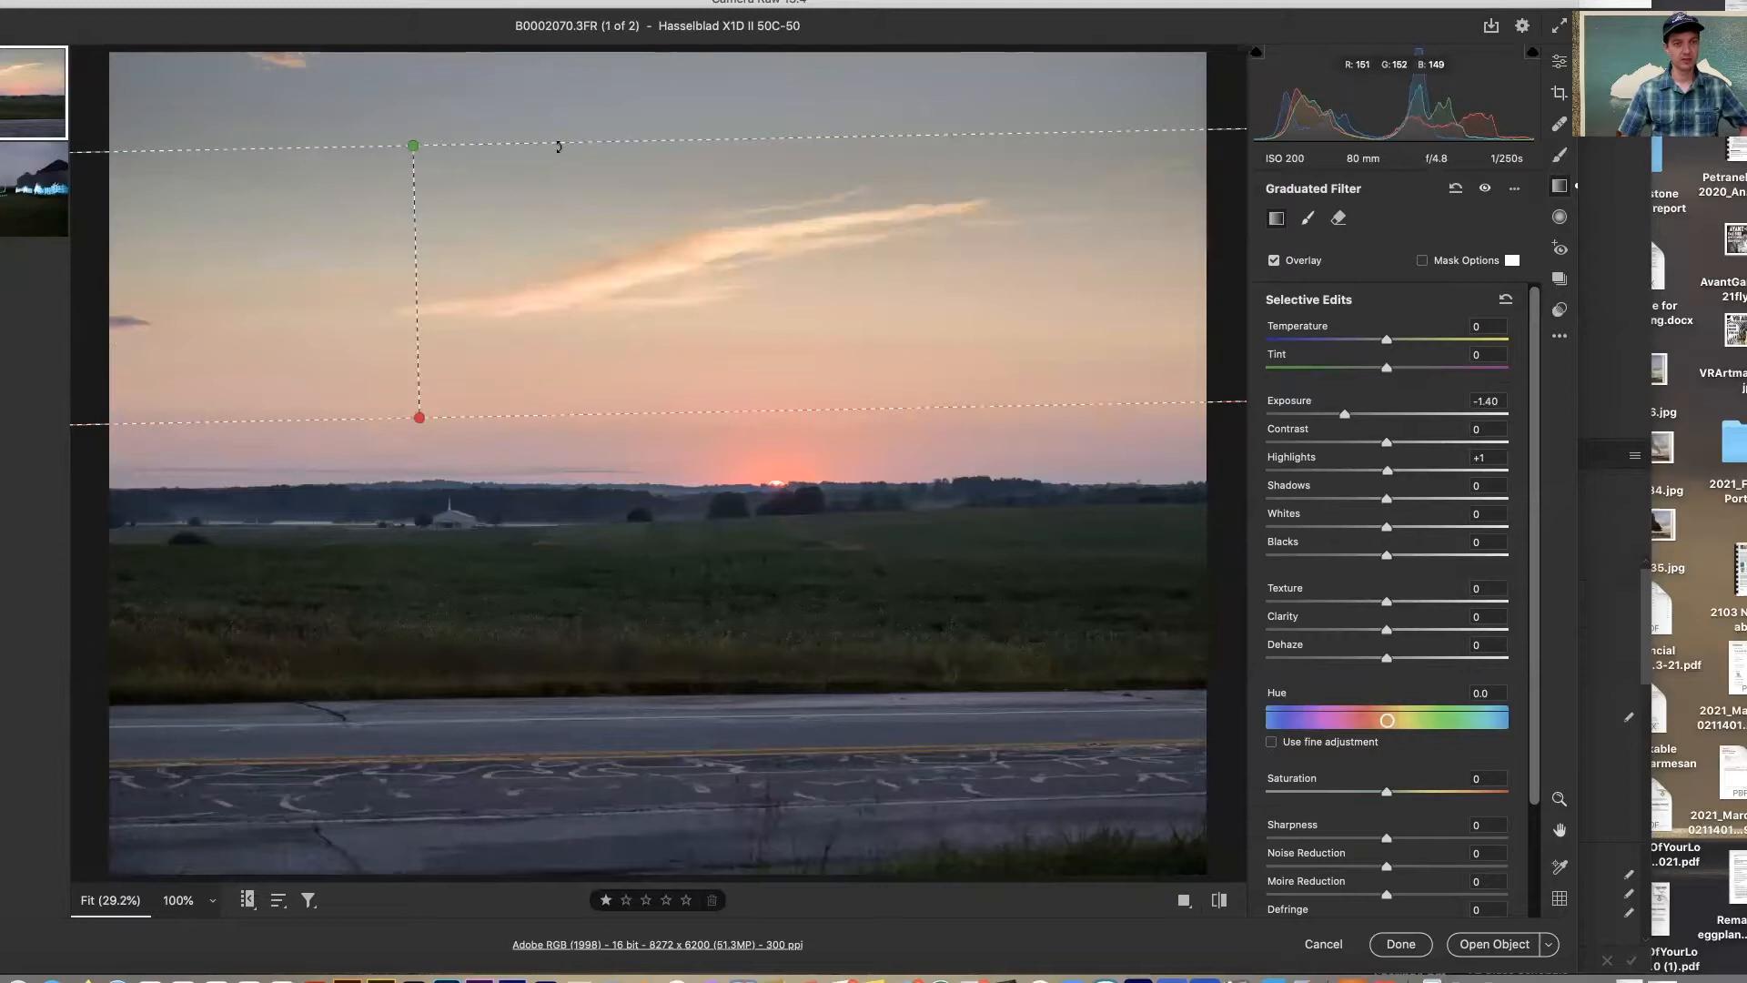
drag(559, 147, 533, 145)
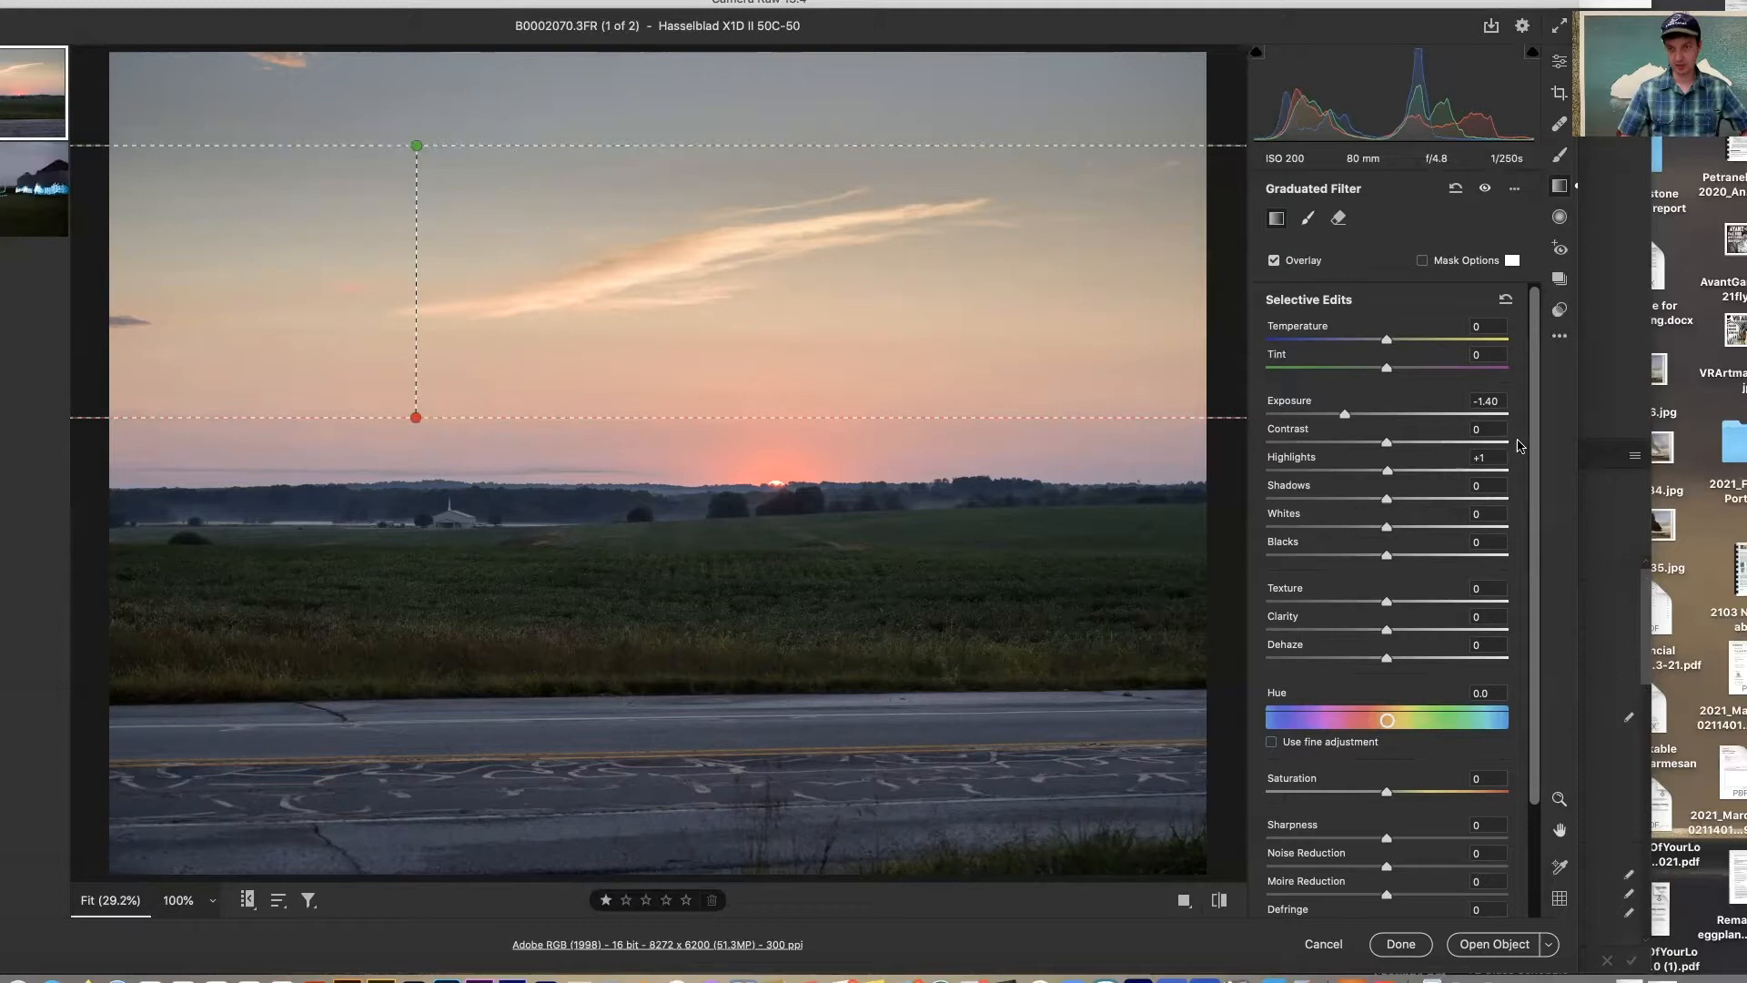
- Look through the selective edits of the sky gradient and try a saturation change, returning it to 0
scroll(1536, 437, down, 3)
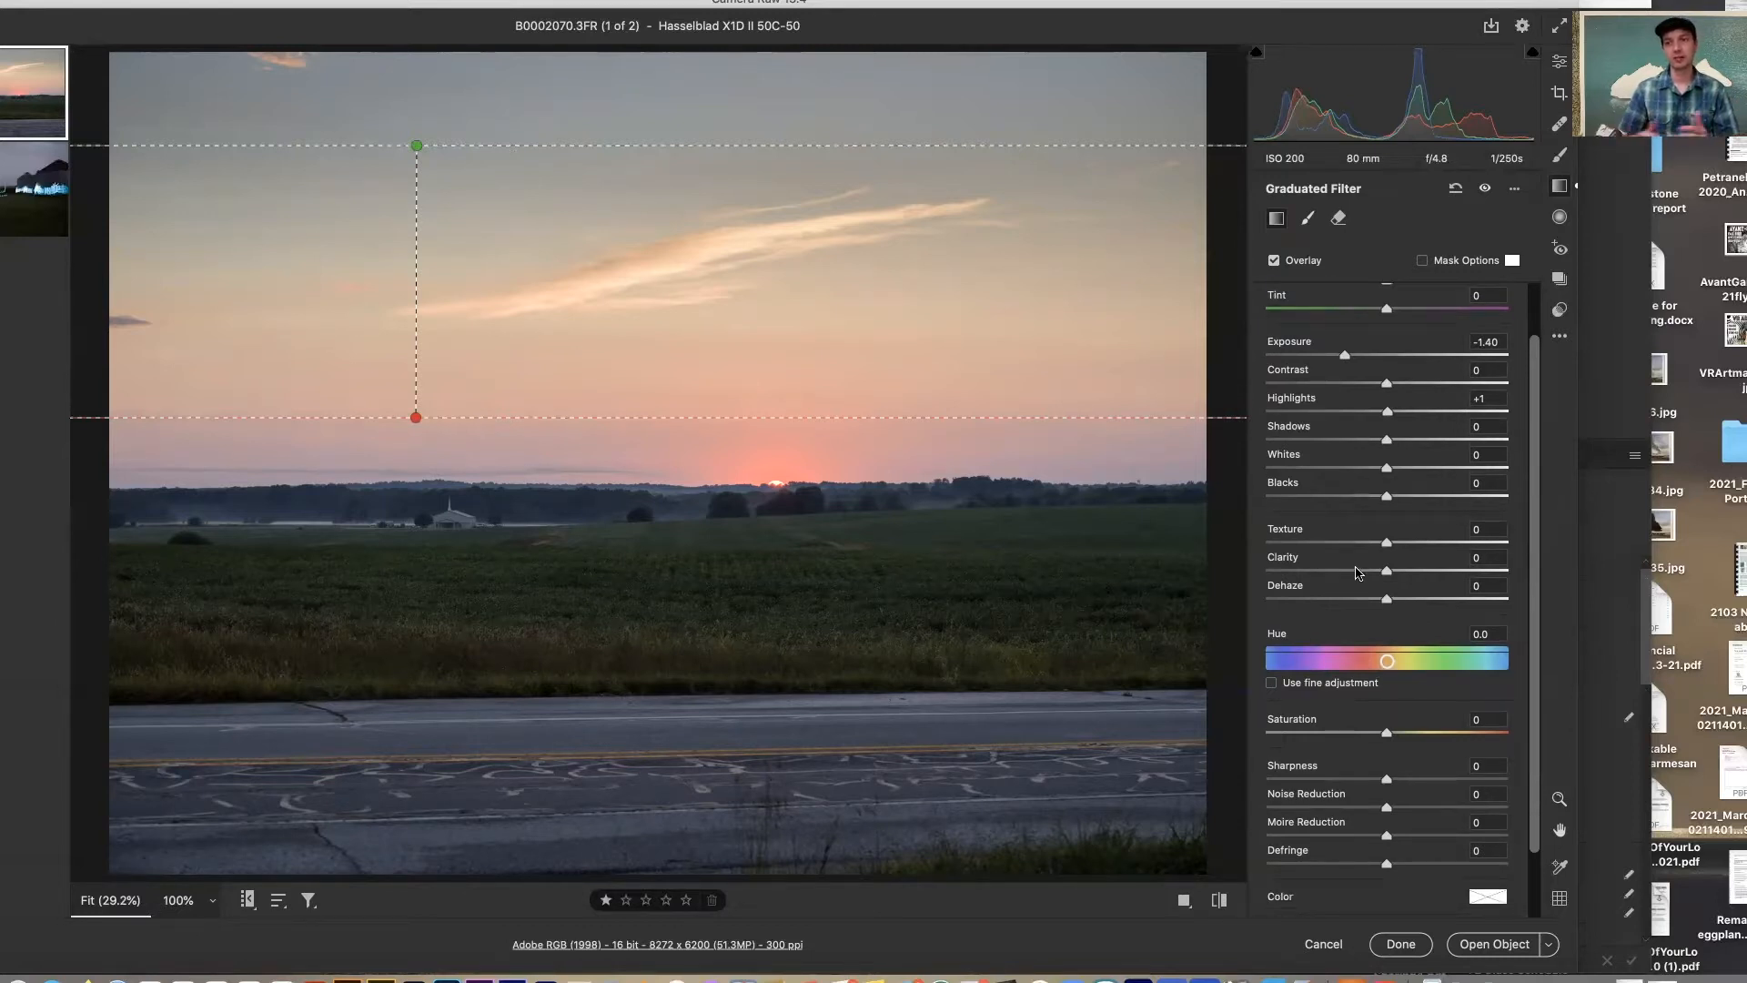
drag(1536, 373, 1536, 326)
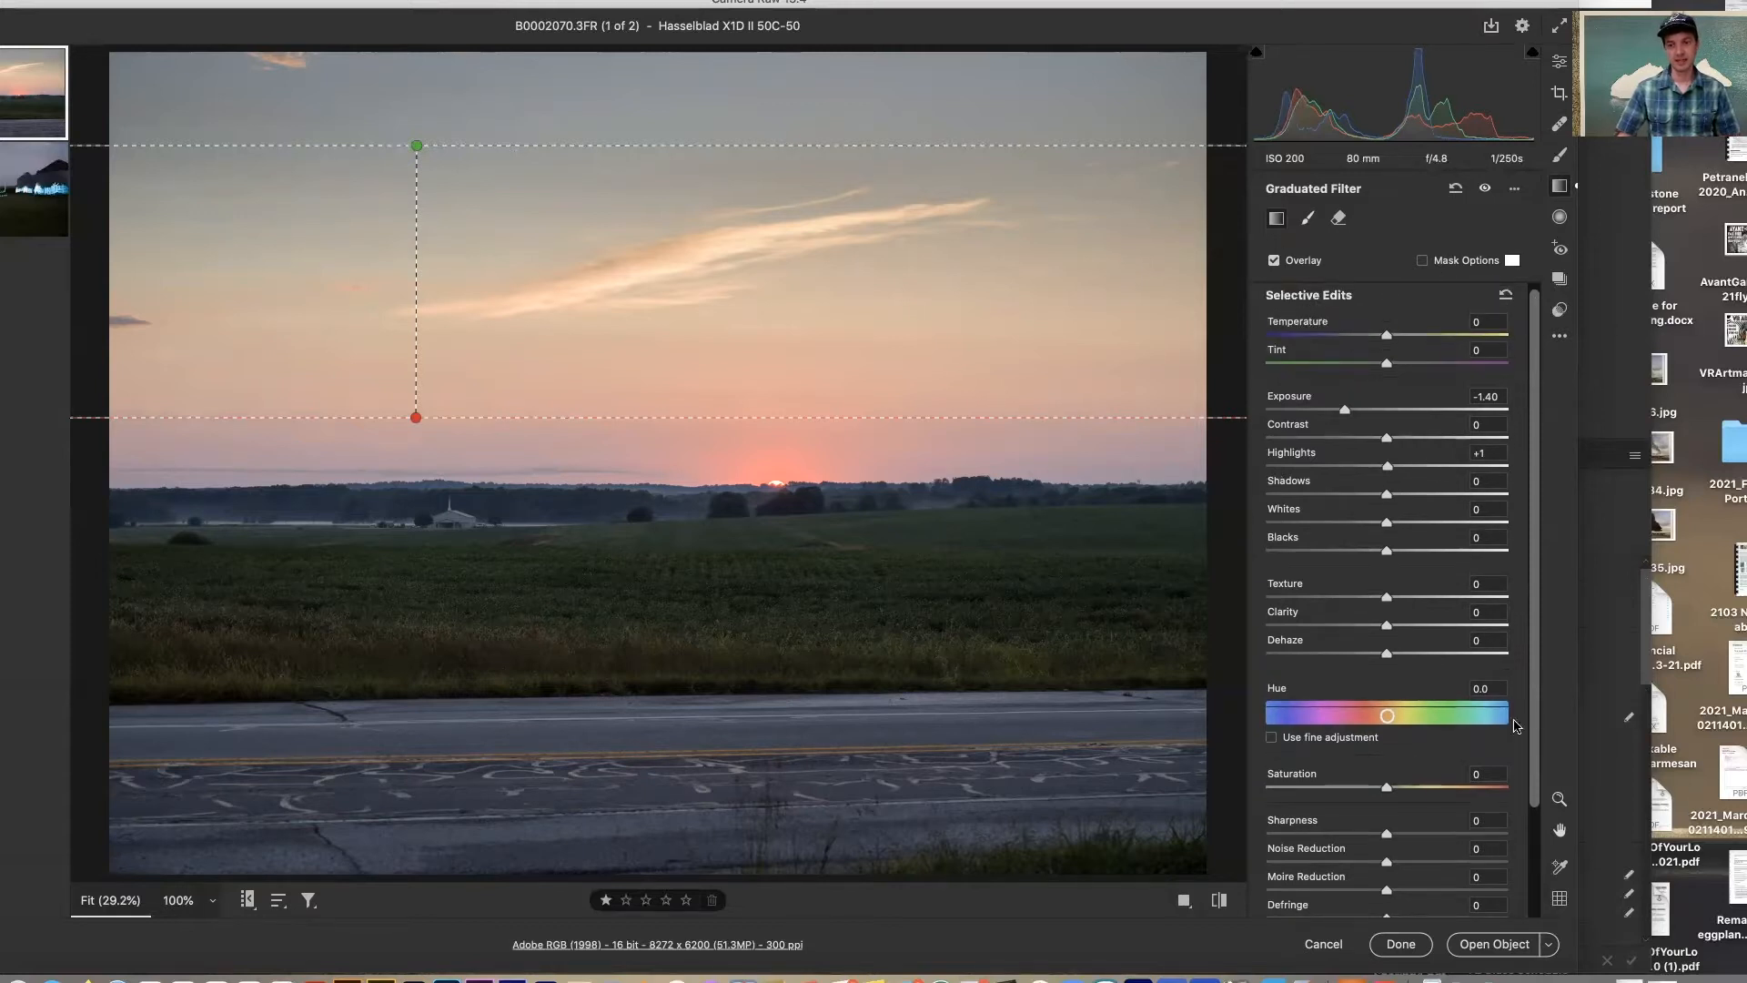
scroll(1330, 812, down, 1)
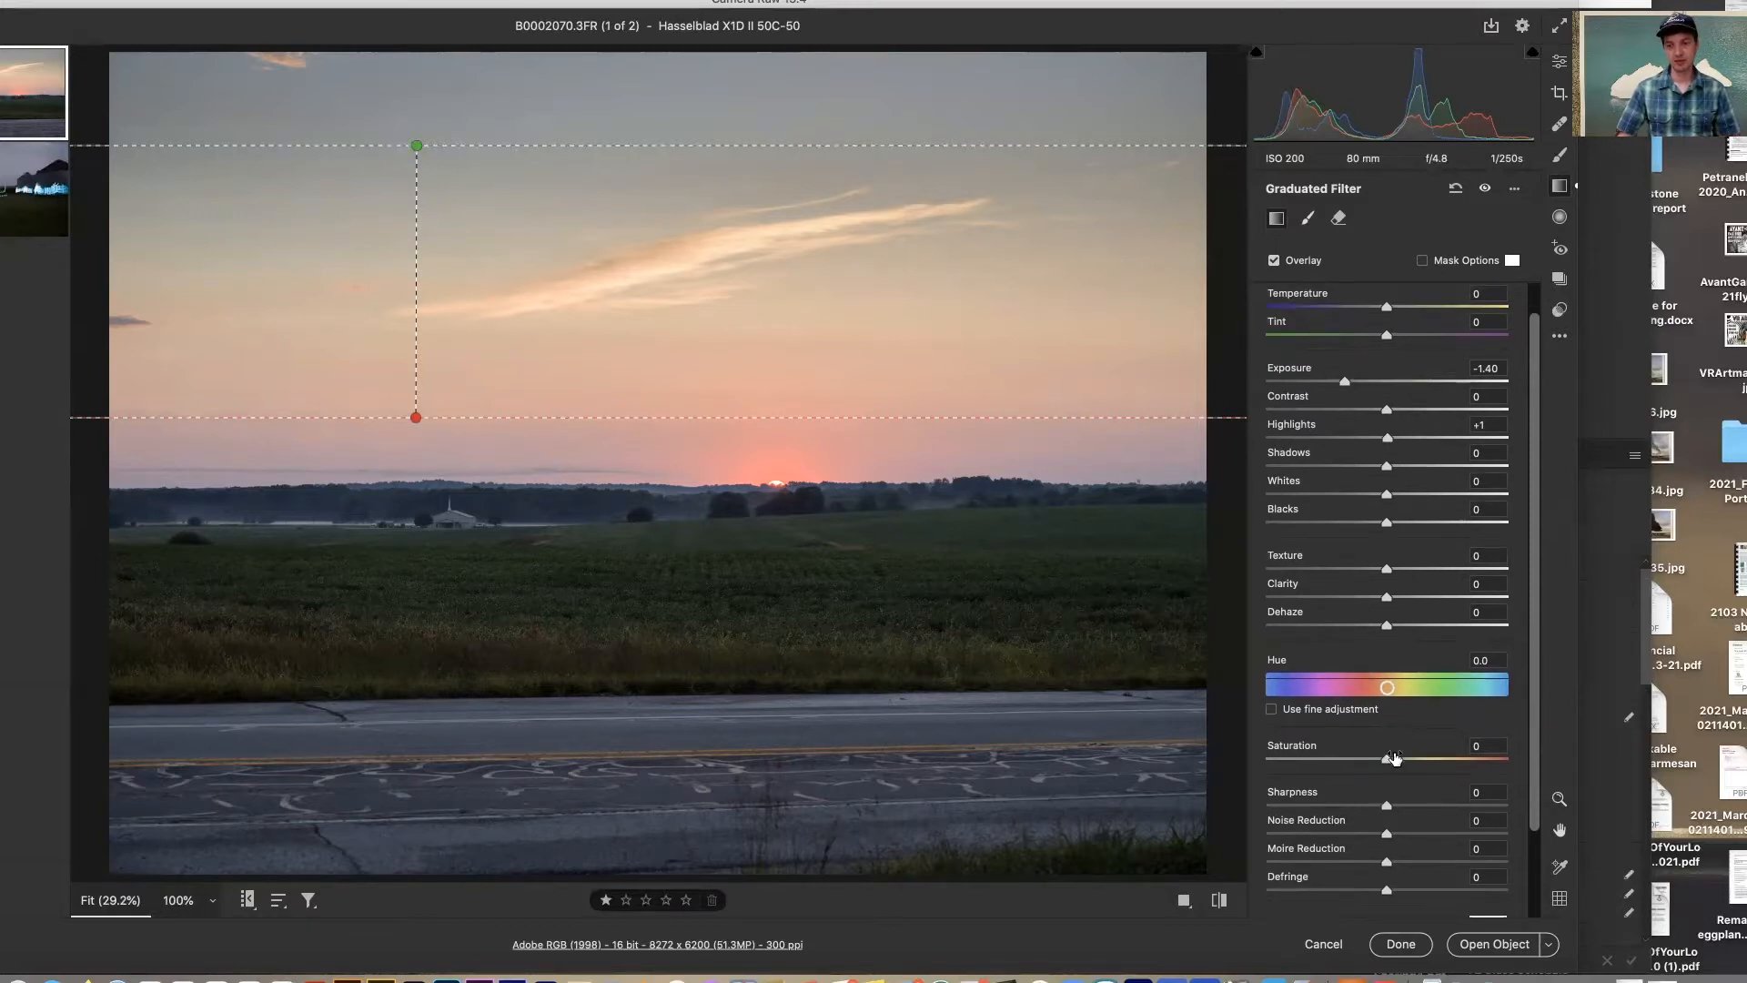
mouse_move(1386, 764)
mouse_down()
mouse_move(1458, 765)
mouse_move(1265, 767)
mouse_move(1448, 766)
mouse_move(1387, 775)
mouse_up()
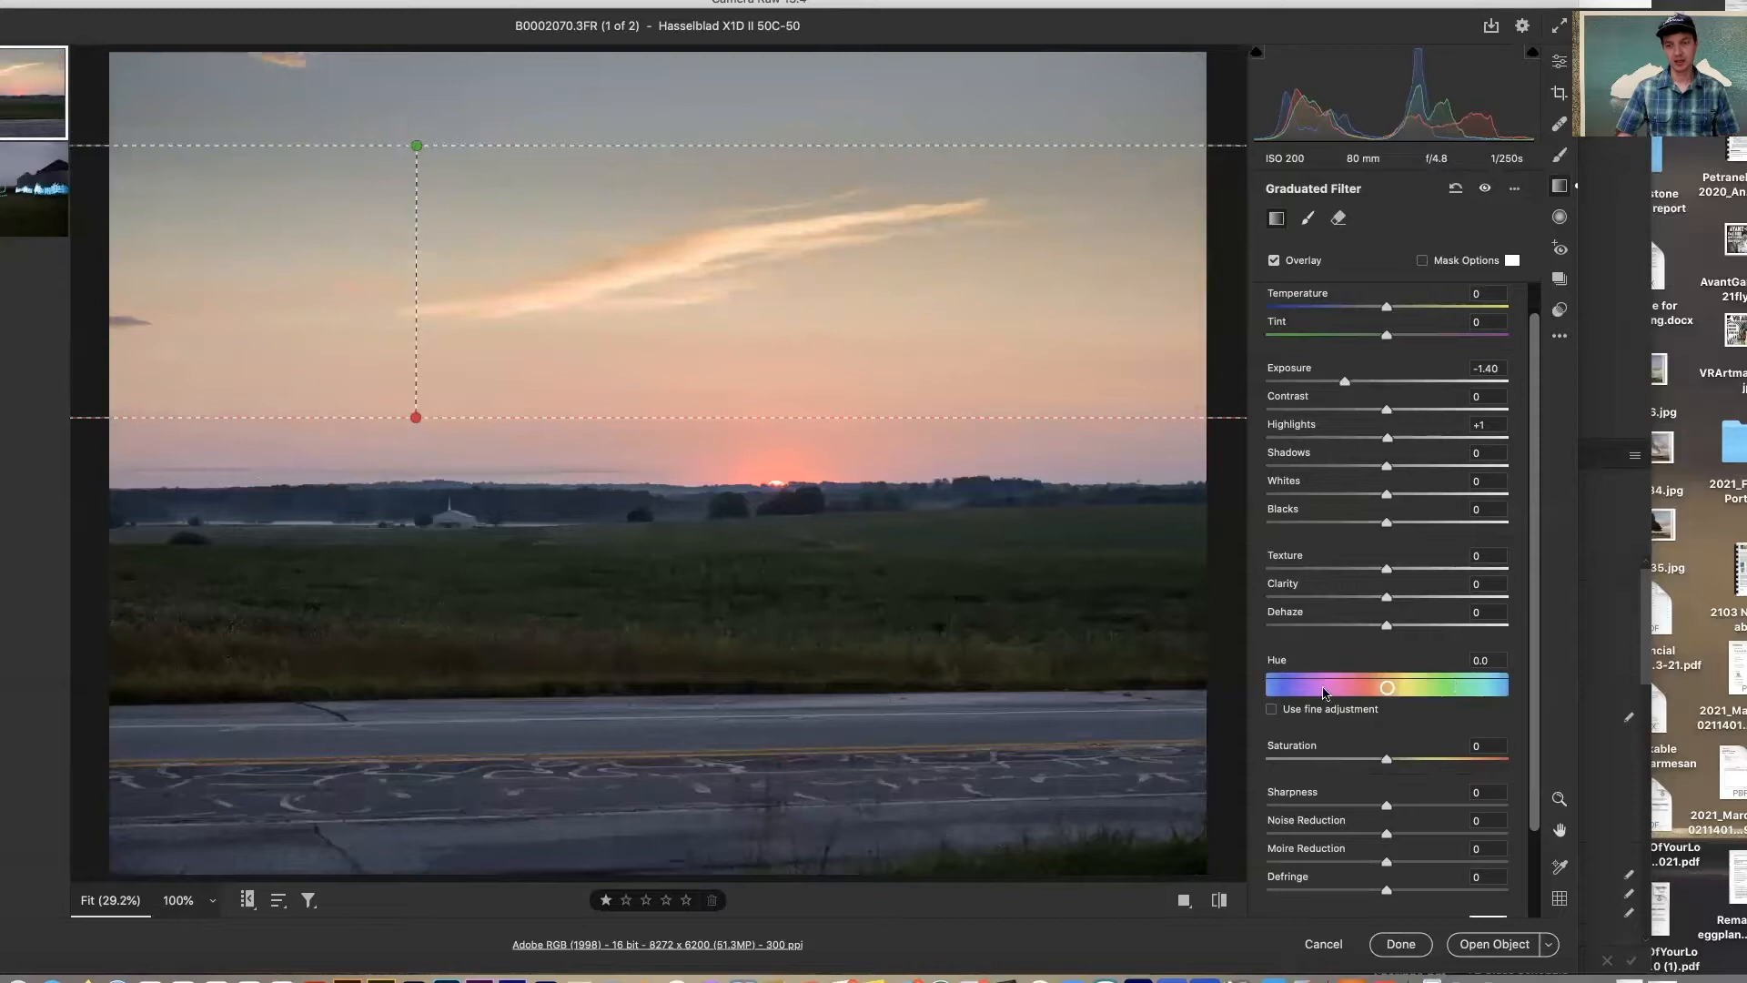
- Try hue shifts on the sky gradient with and without fine adjustment, and reset the hue to 0
mouse_move(1376, 692)
mouse_down()
mouse_move(1260, 692)
mouse_move(1389, 689)
mouse_move(1385, 710)
mouse_up()
click(1273, 709)
mouse_move(1374, 694)
mouse_down()
mouse_move(1313, 699)
mouse_move(1406, 692)
mouse_move(1387, 690)
mouse_up()
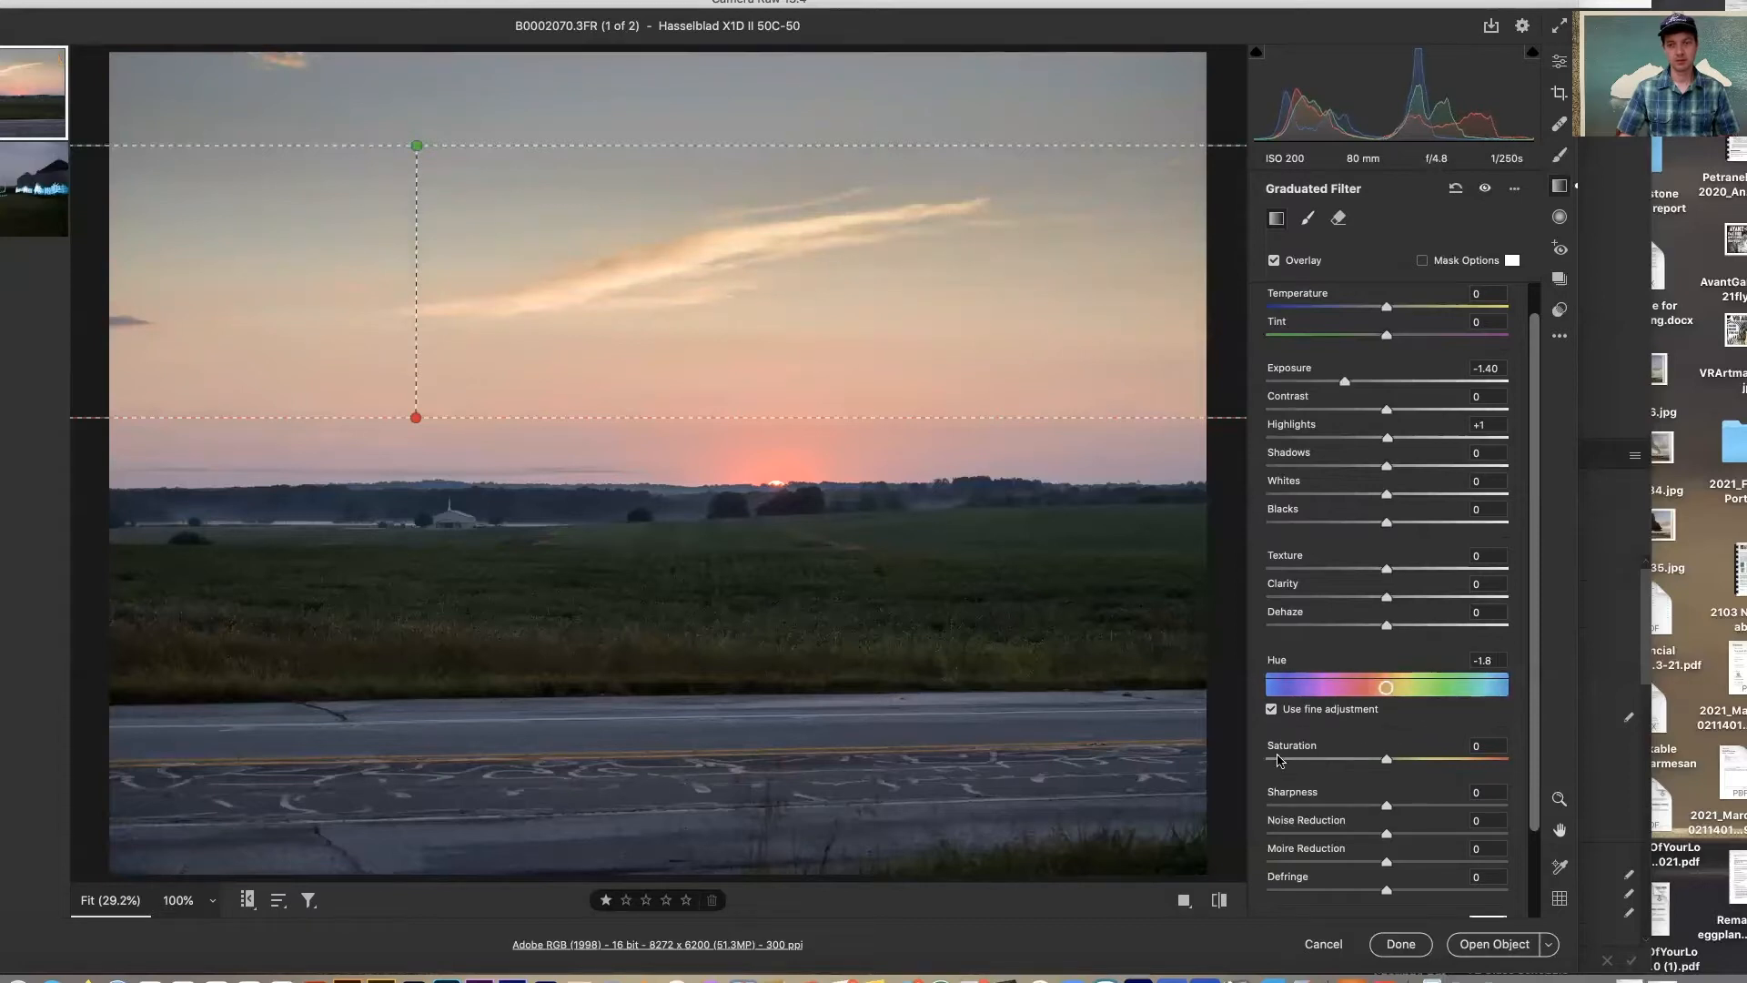
click(1271, 709)
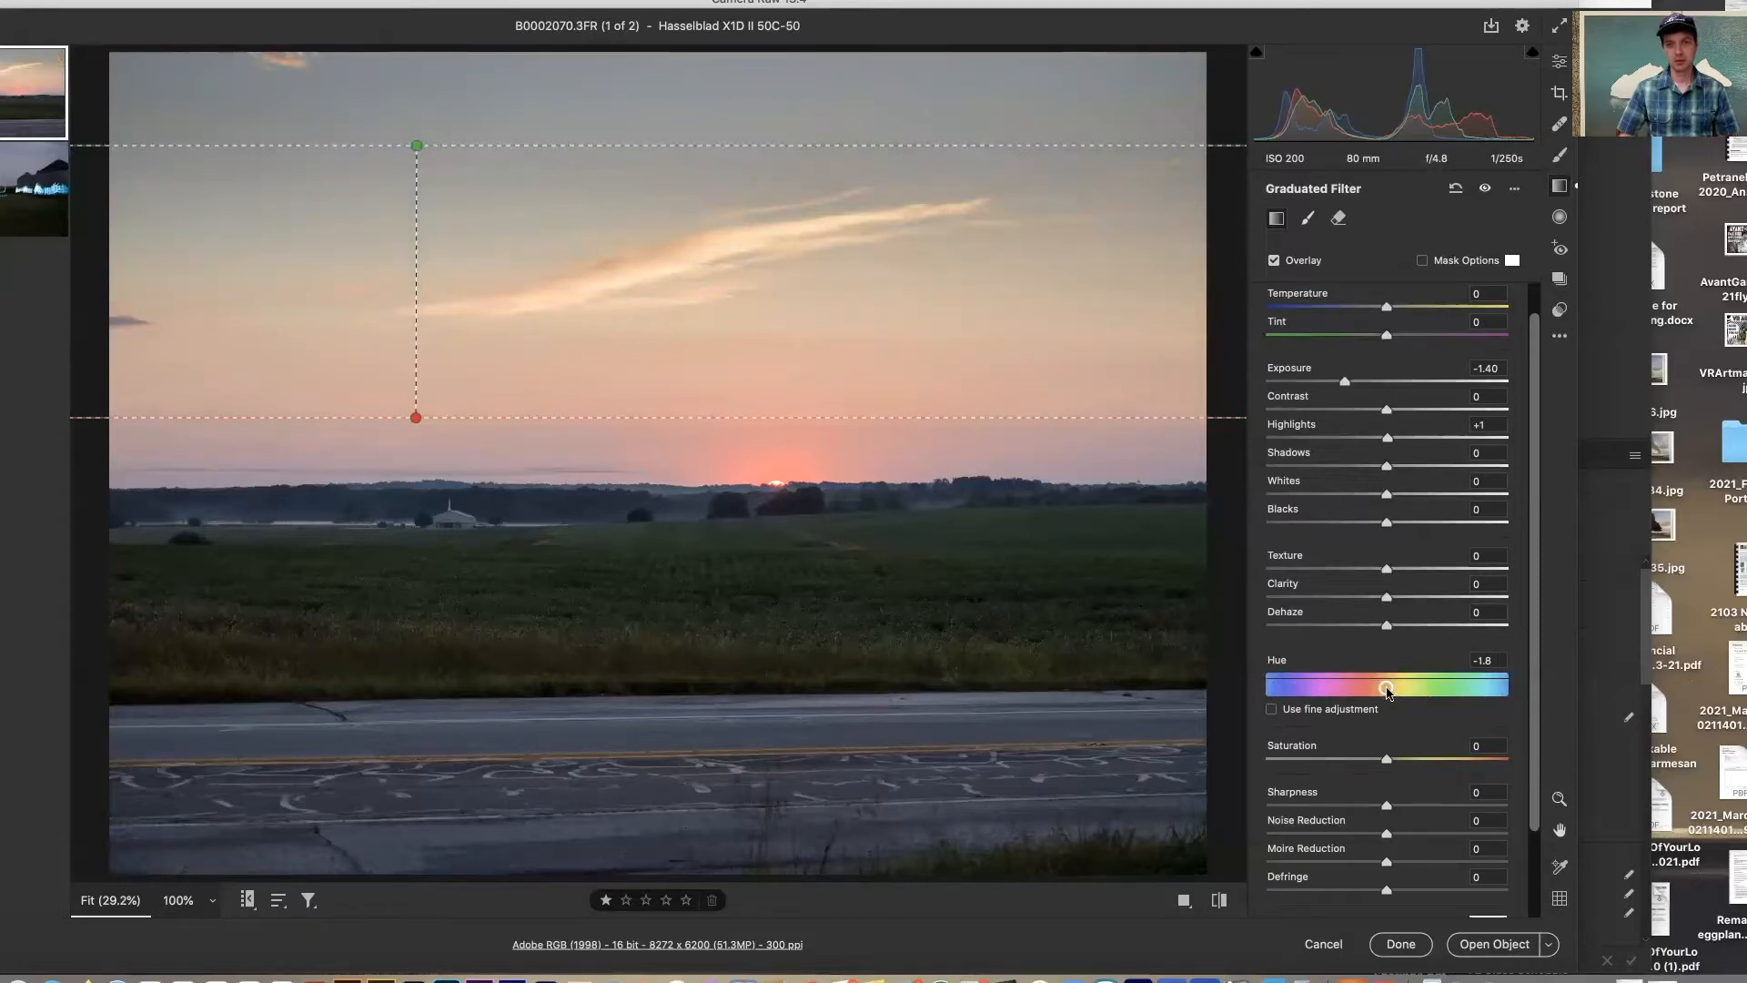
drag(1382, 691, 1387, 688)
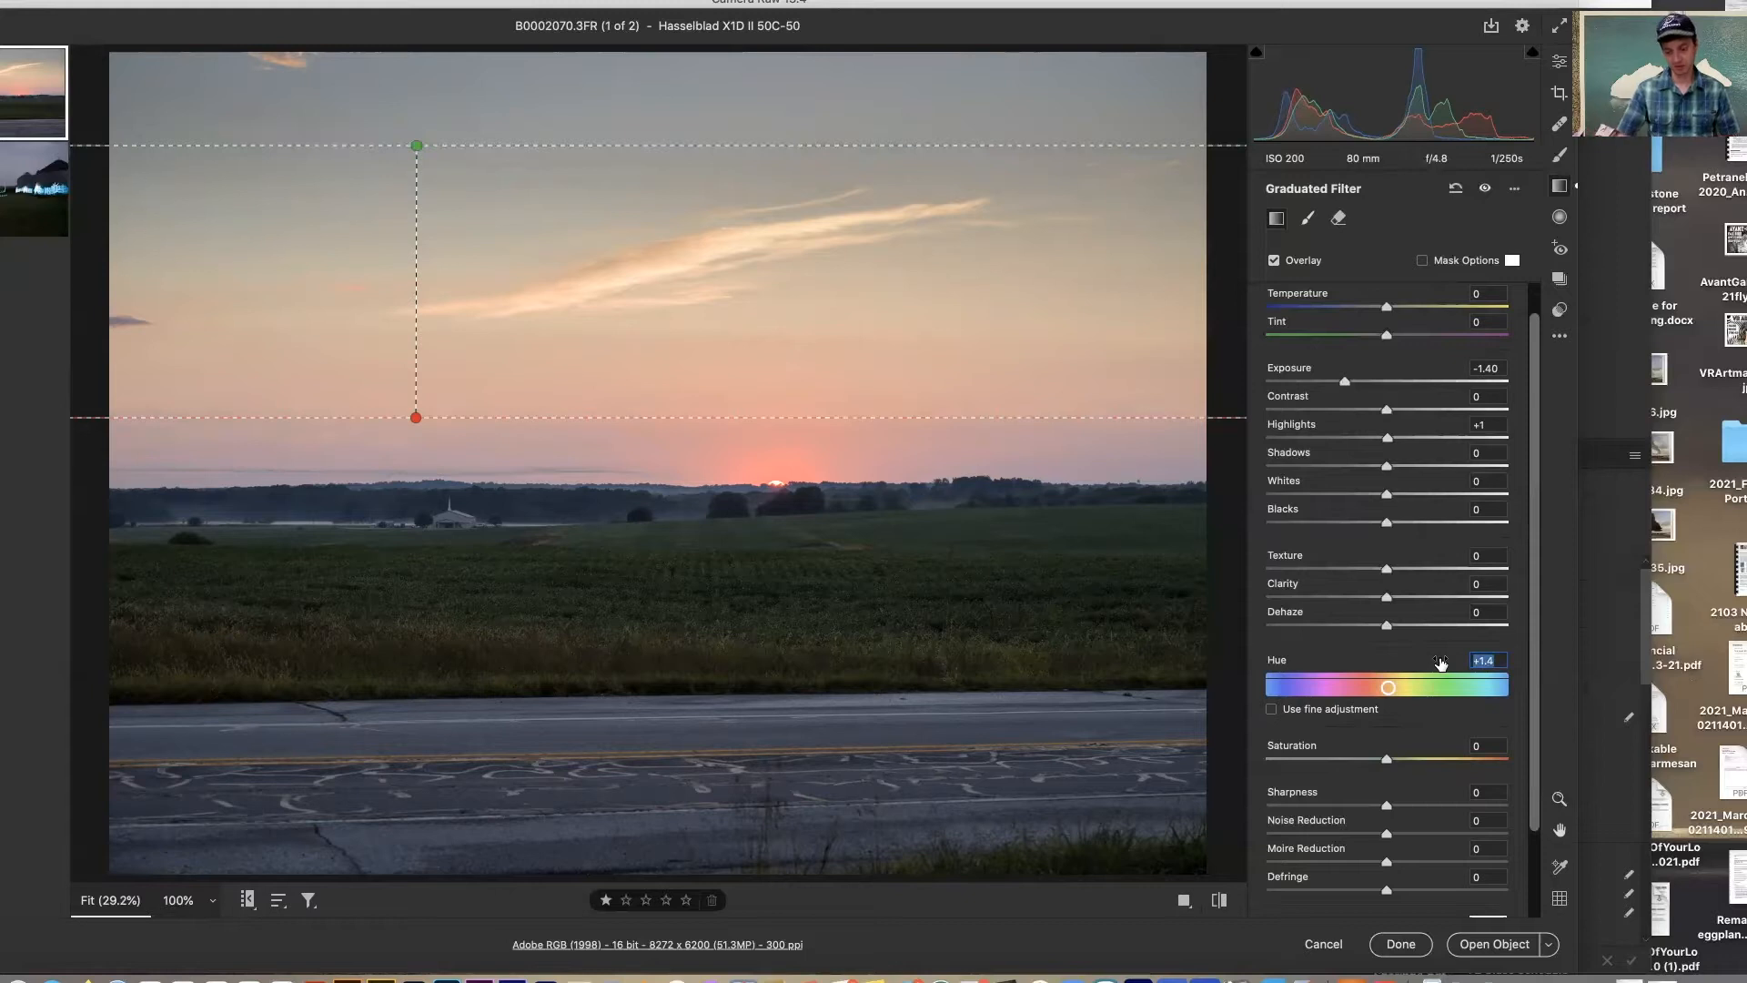
text(0)
key(Tab)
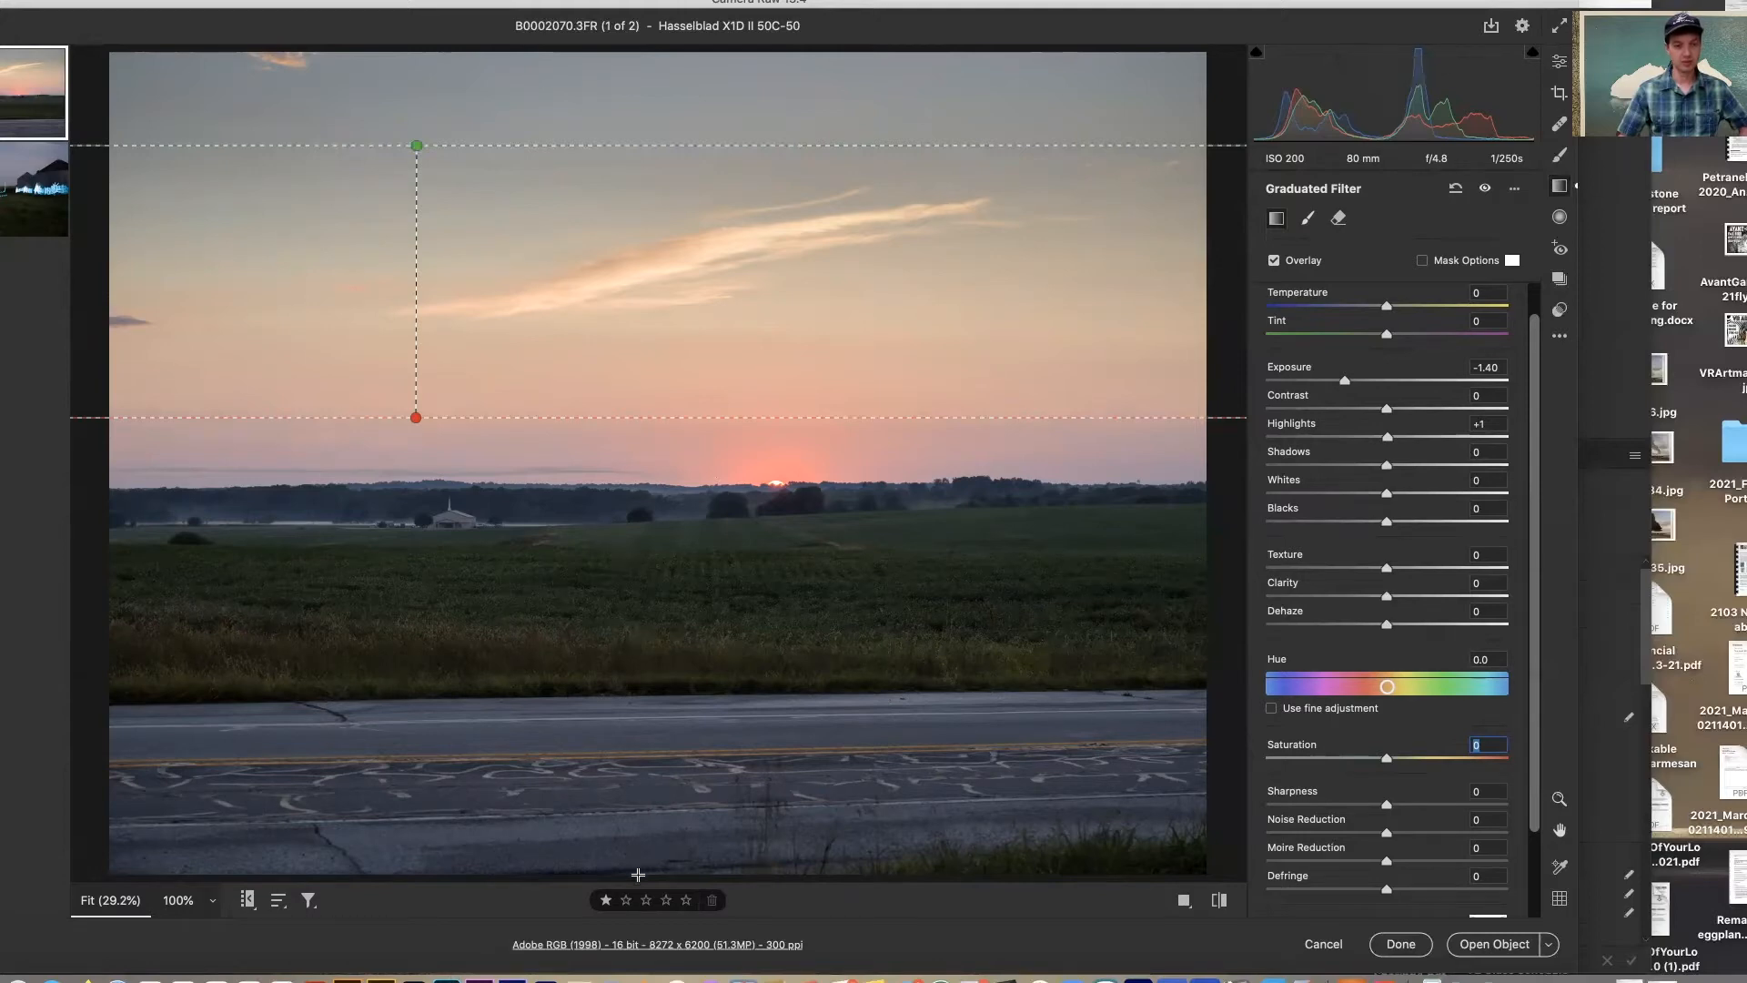
- Draw a second graduated filter from the photo's lower edge up to the horizon and set its exposure to +1.85
drag(638, 873, 641, 481)
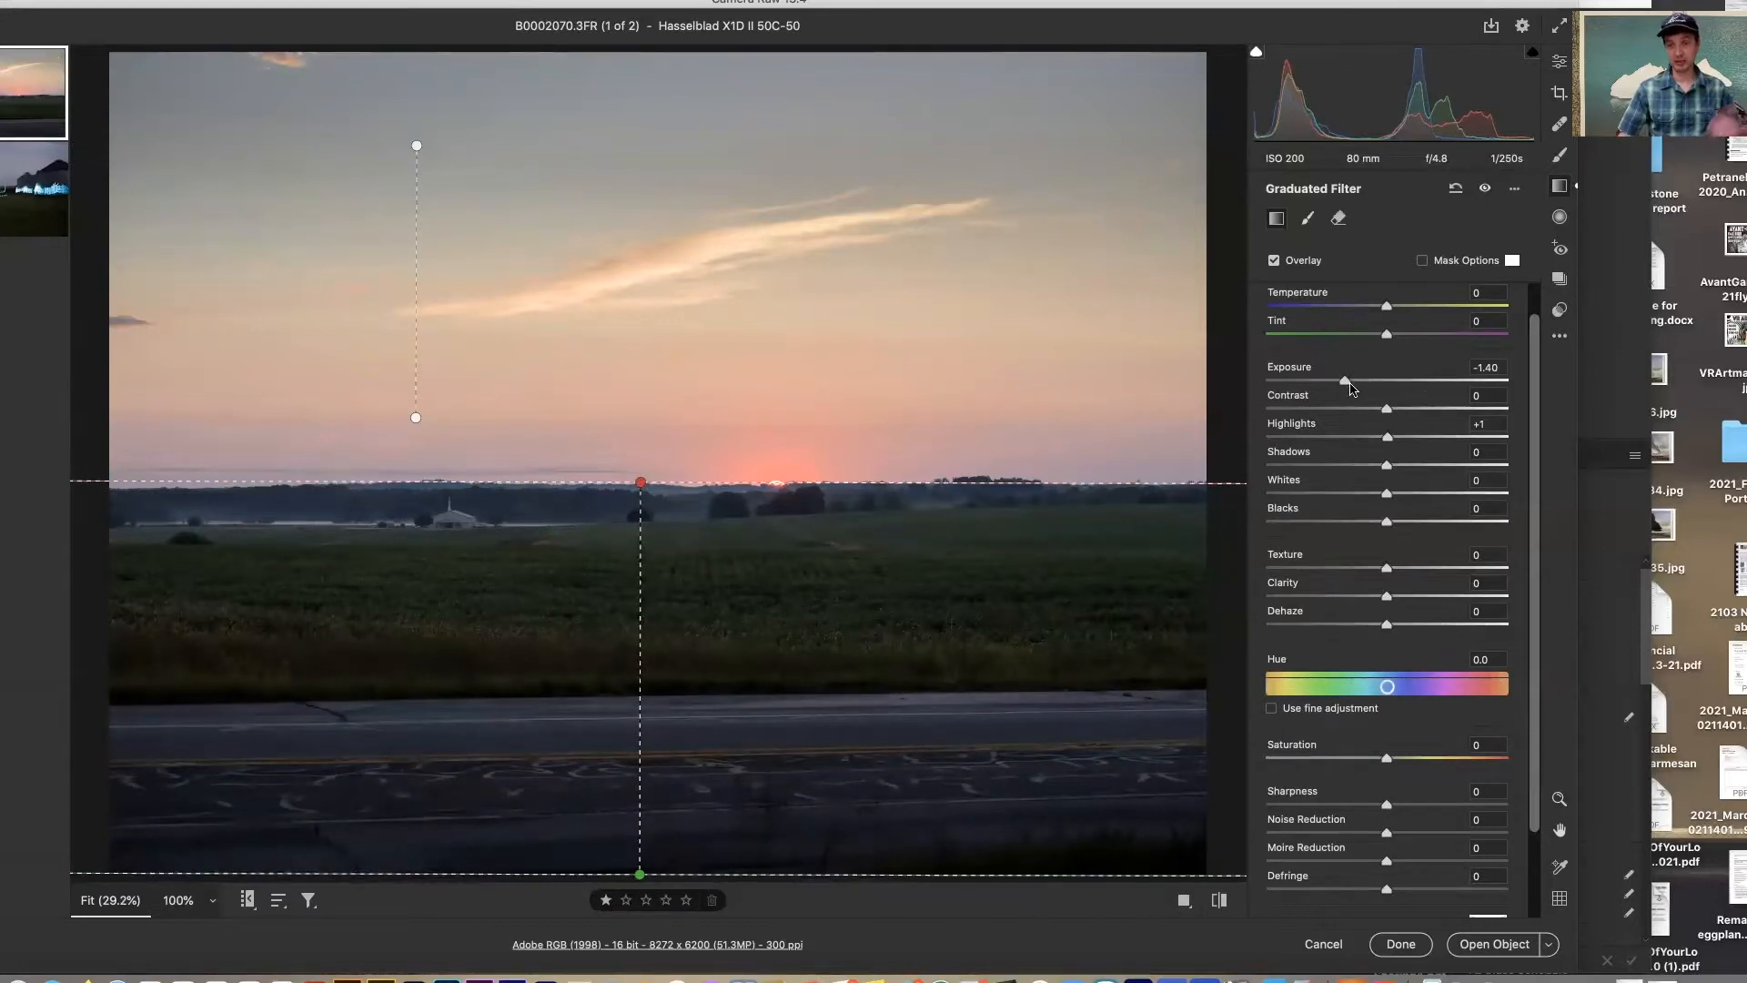
click(1389, 381)
drag(1397, 383, 1443, 382)
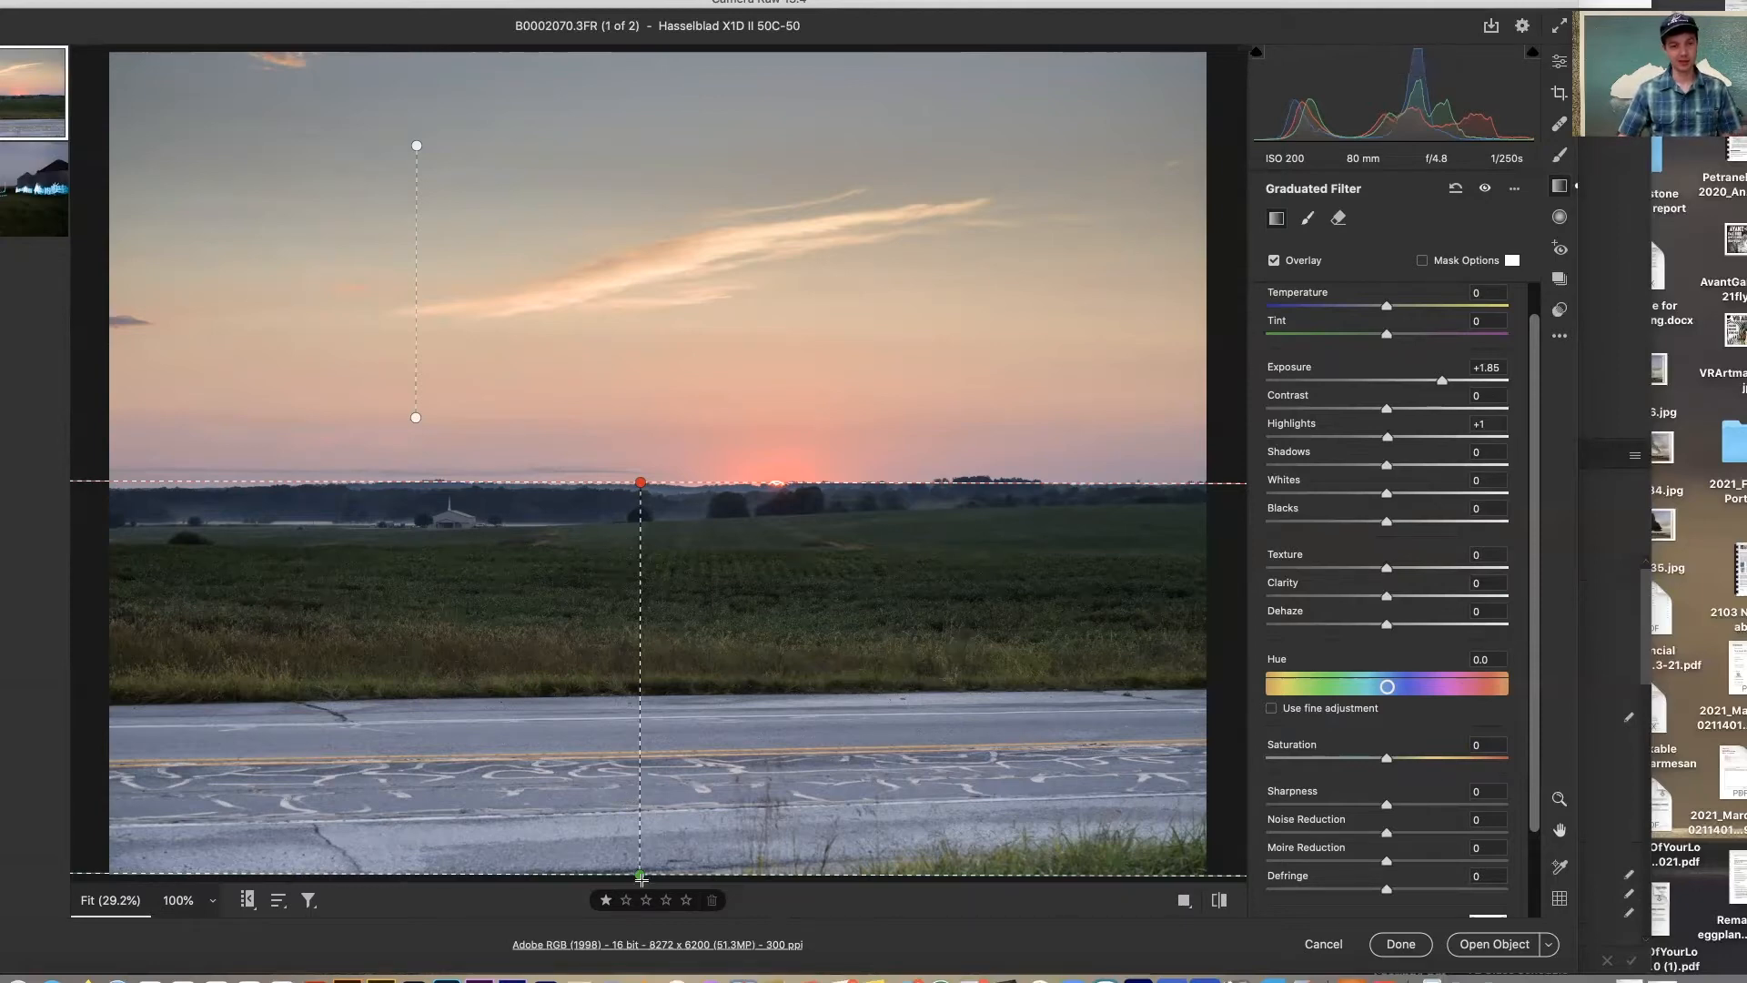
- Shorten the foreground gradient to run from the far road edge to the horizon, level it, and set its exposure to +1.50
drag(642, 875, 644, 694)
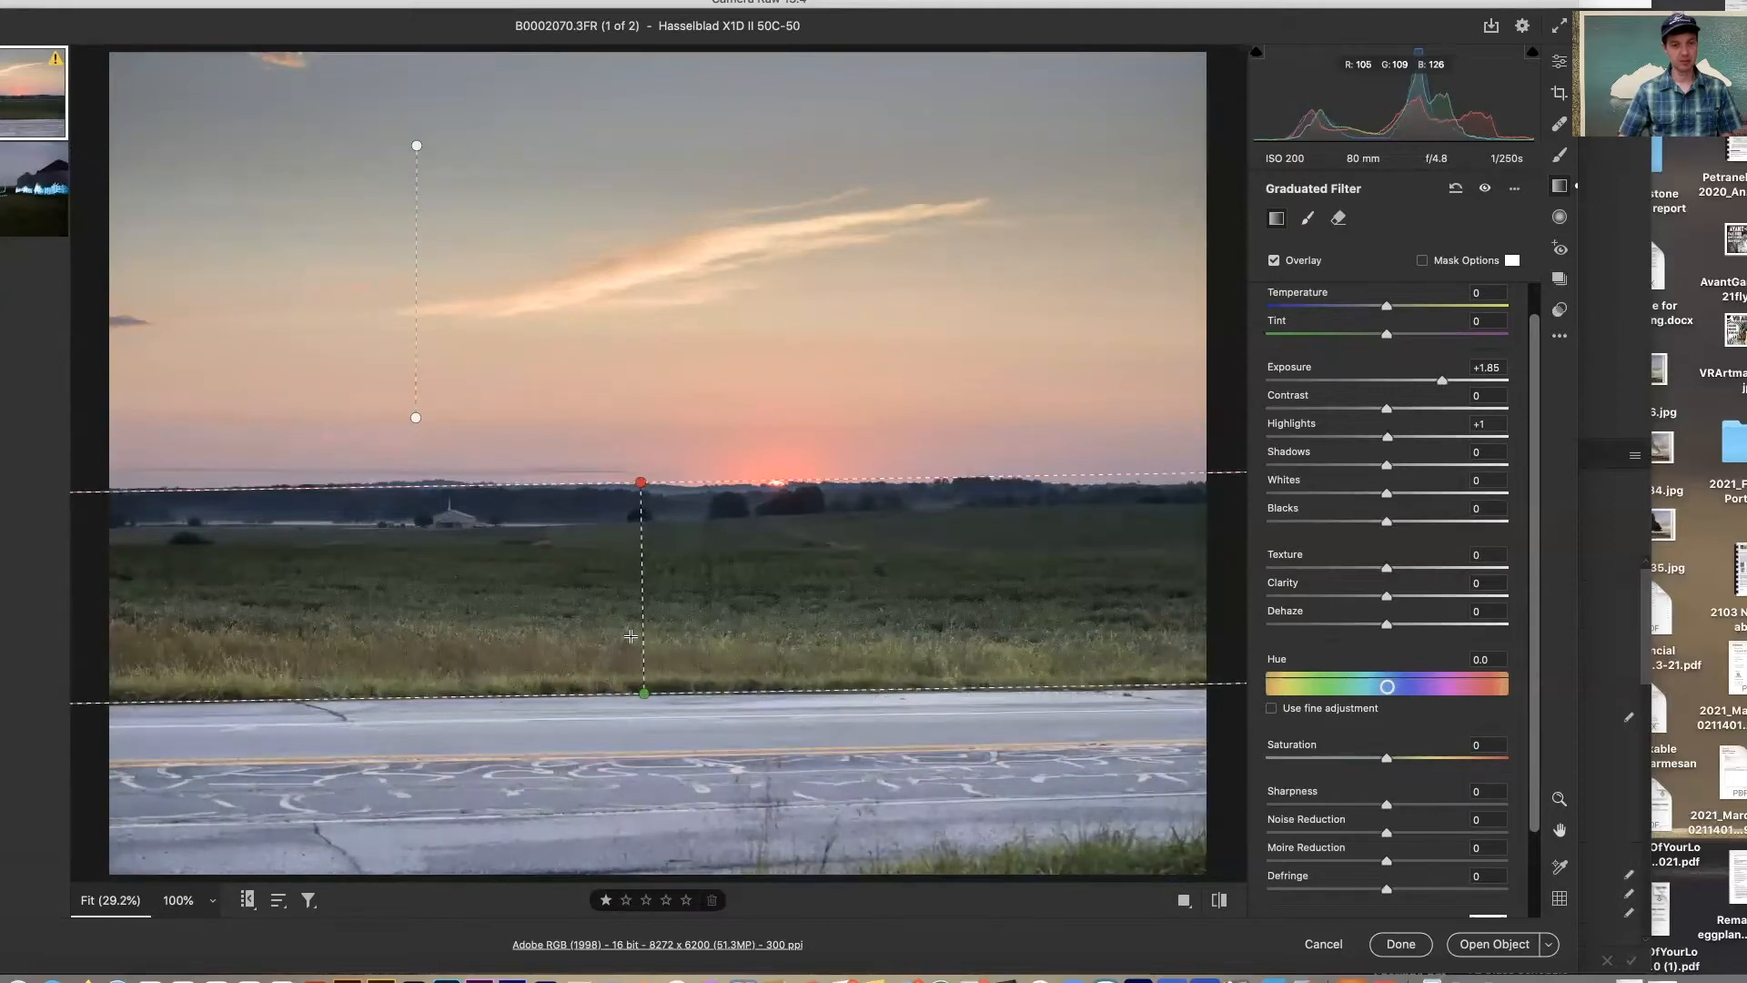
mouse_move(644, 483)
mouse_down()
mouse_move(641, 456)
mouse_move(645, 491)
mouse_up()
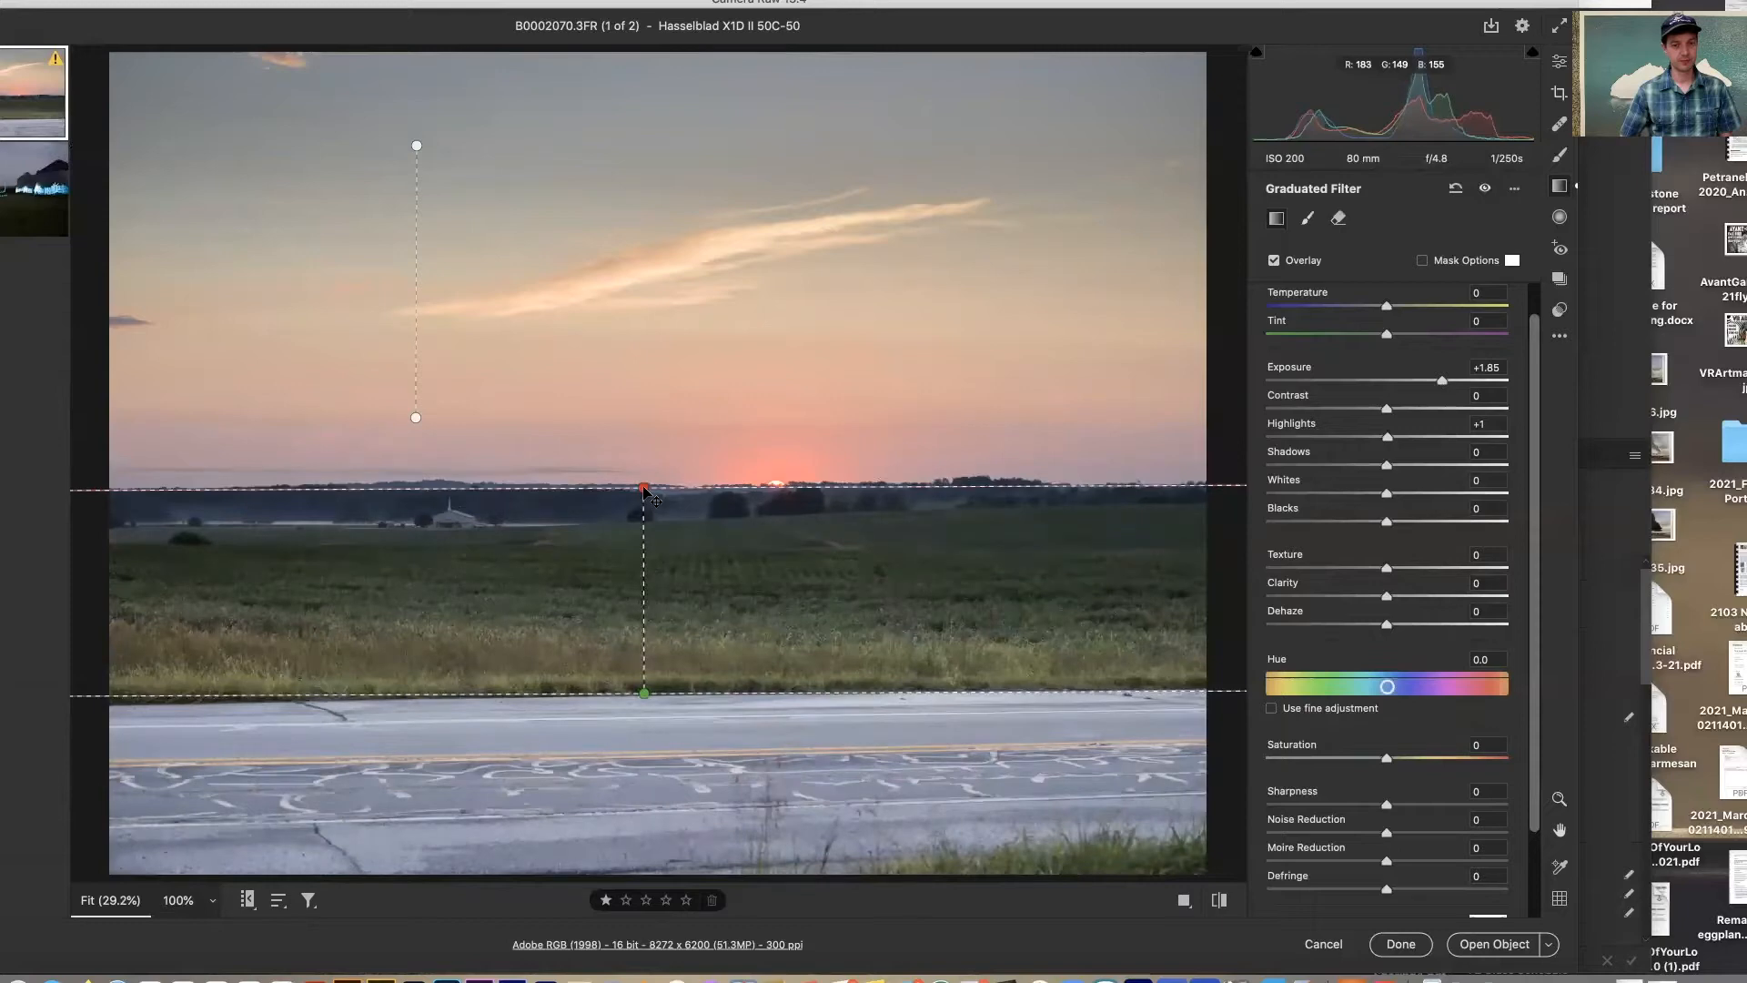
mouse_move(1443, 381)
mouse_down()
mouse_move(1413, 387)
mouse_move(1431, 397)
mouse_up()
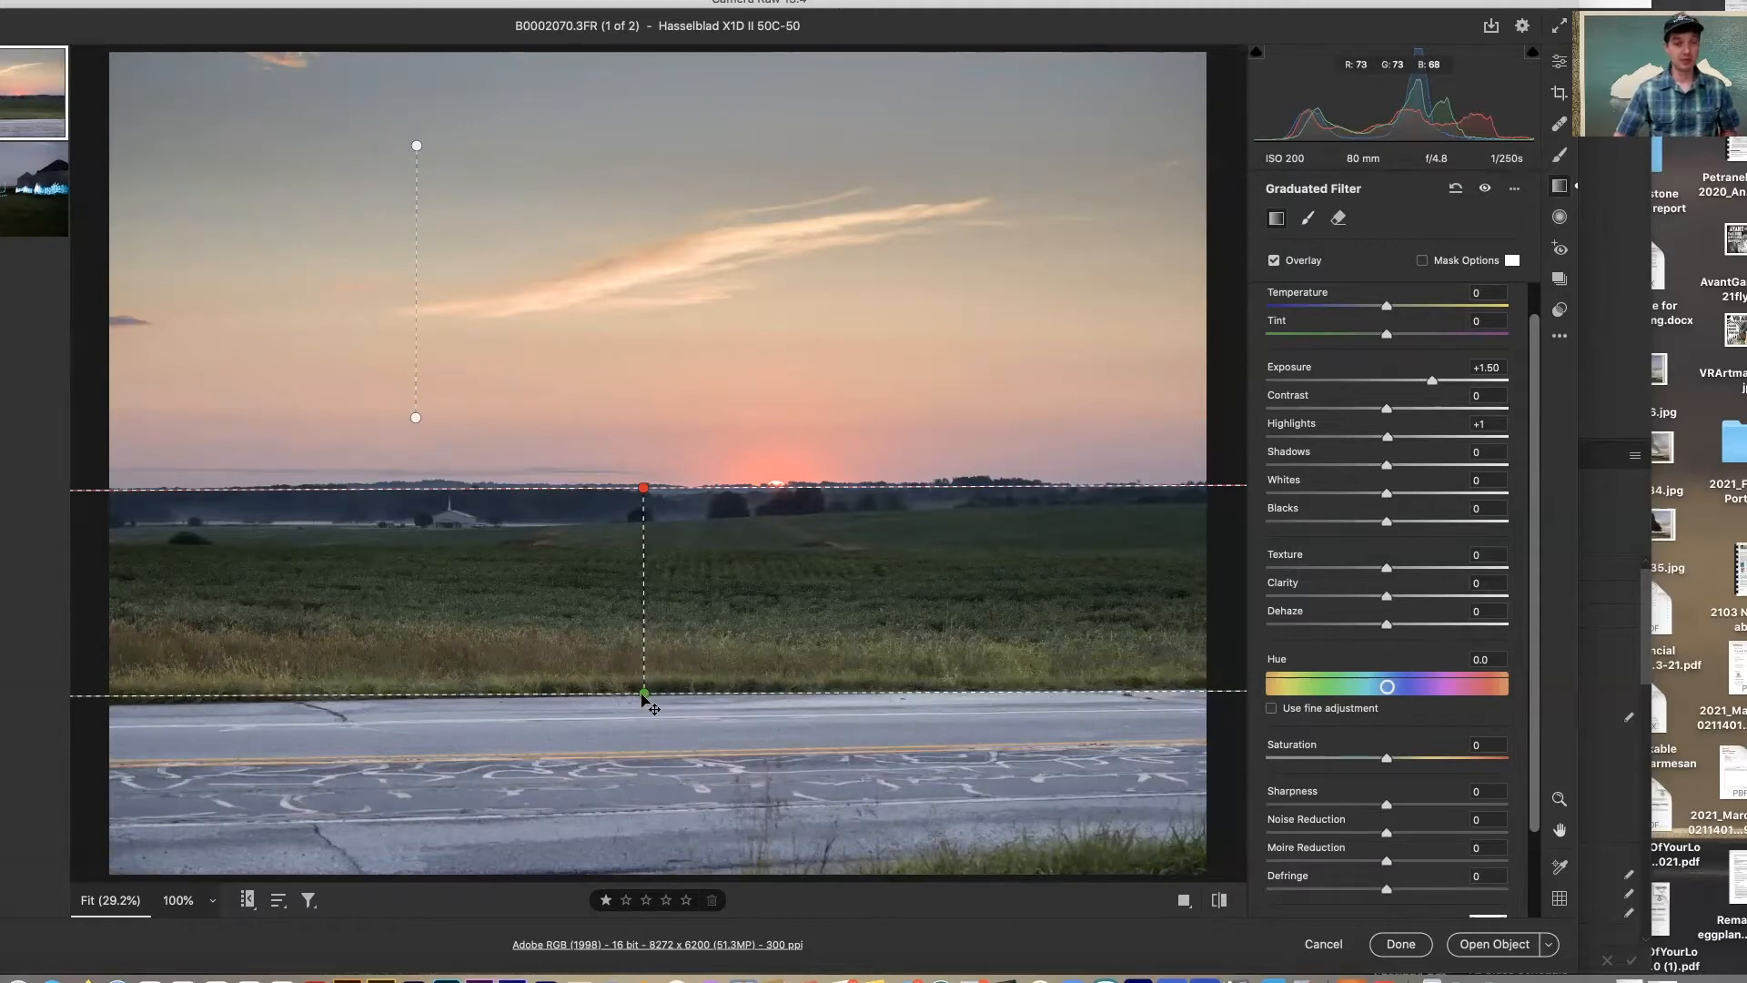
- Reverse the foreground gradient so it starts at the horizon and ends near the photo's lower edge, and set its exposure to +0.75
drag(638, 702, 643, 271)
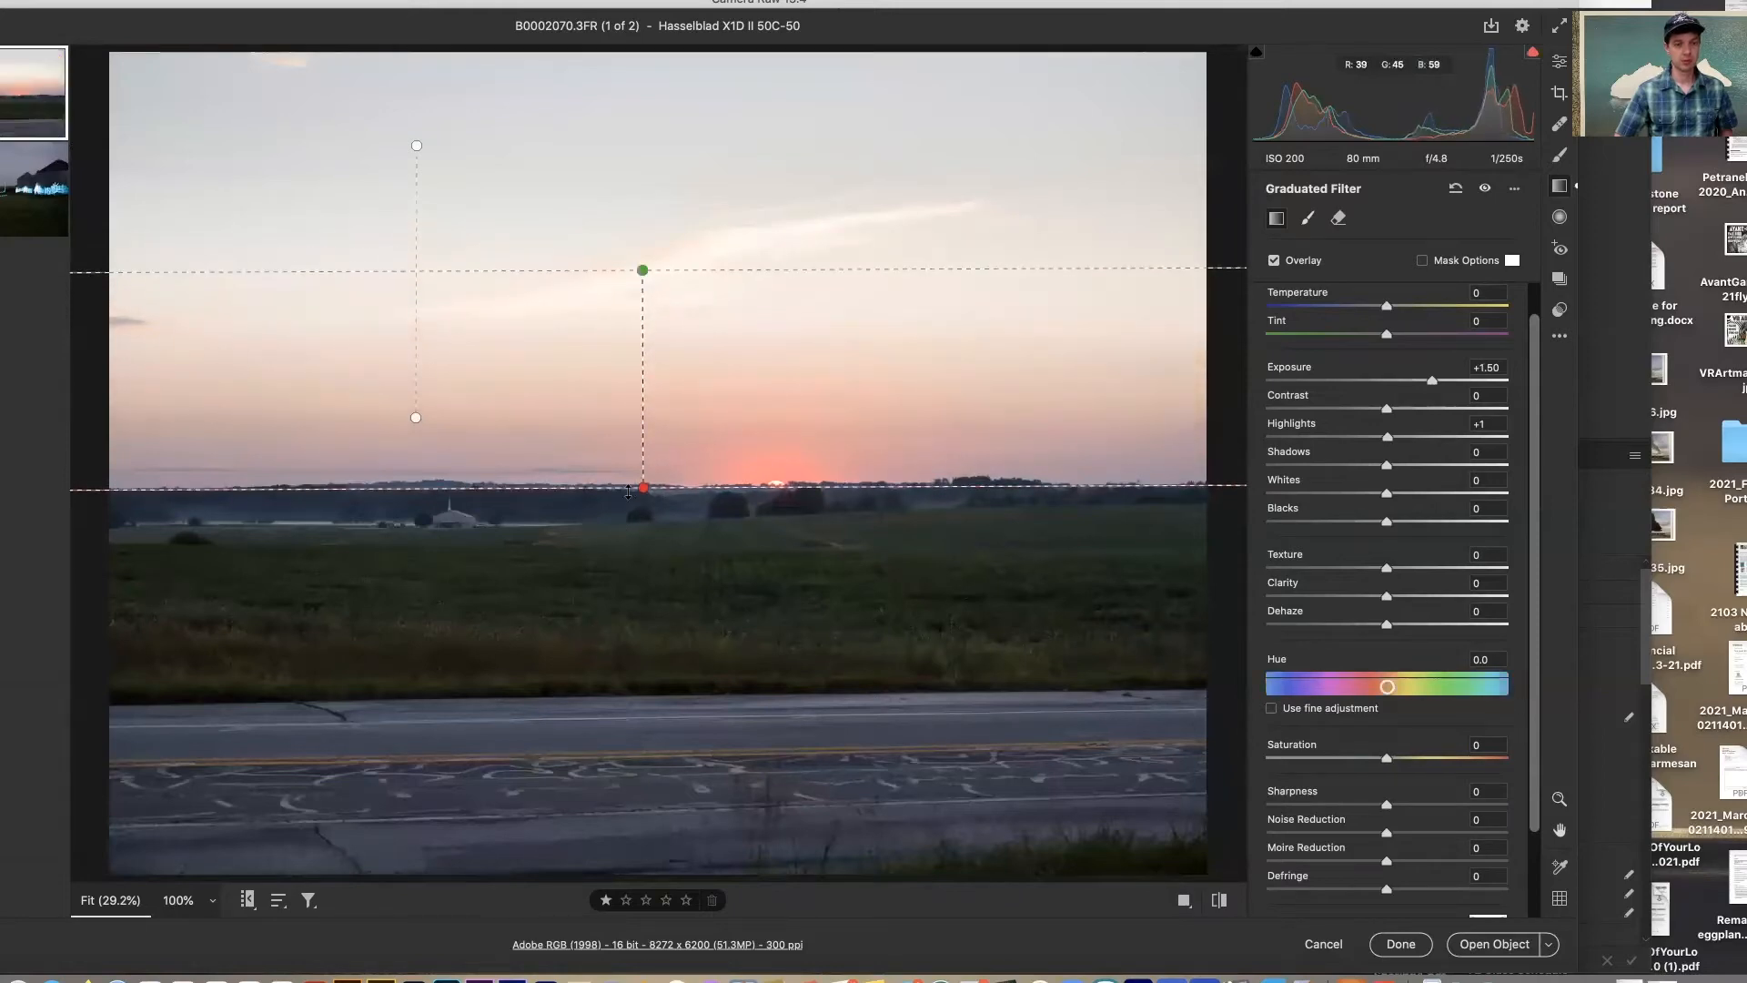
drag(643, 465, 646, 676)
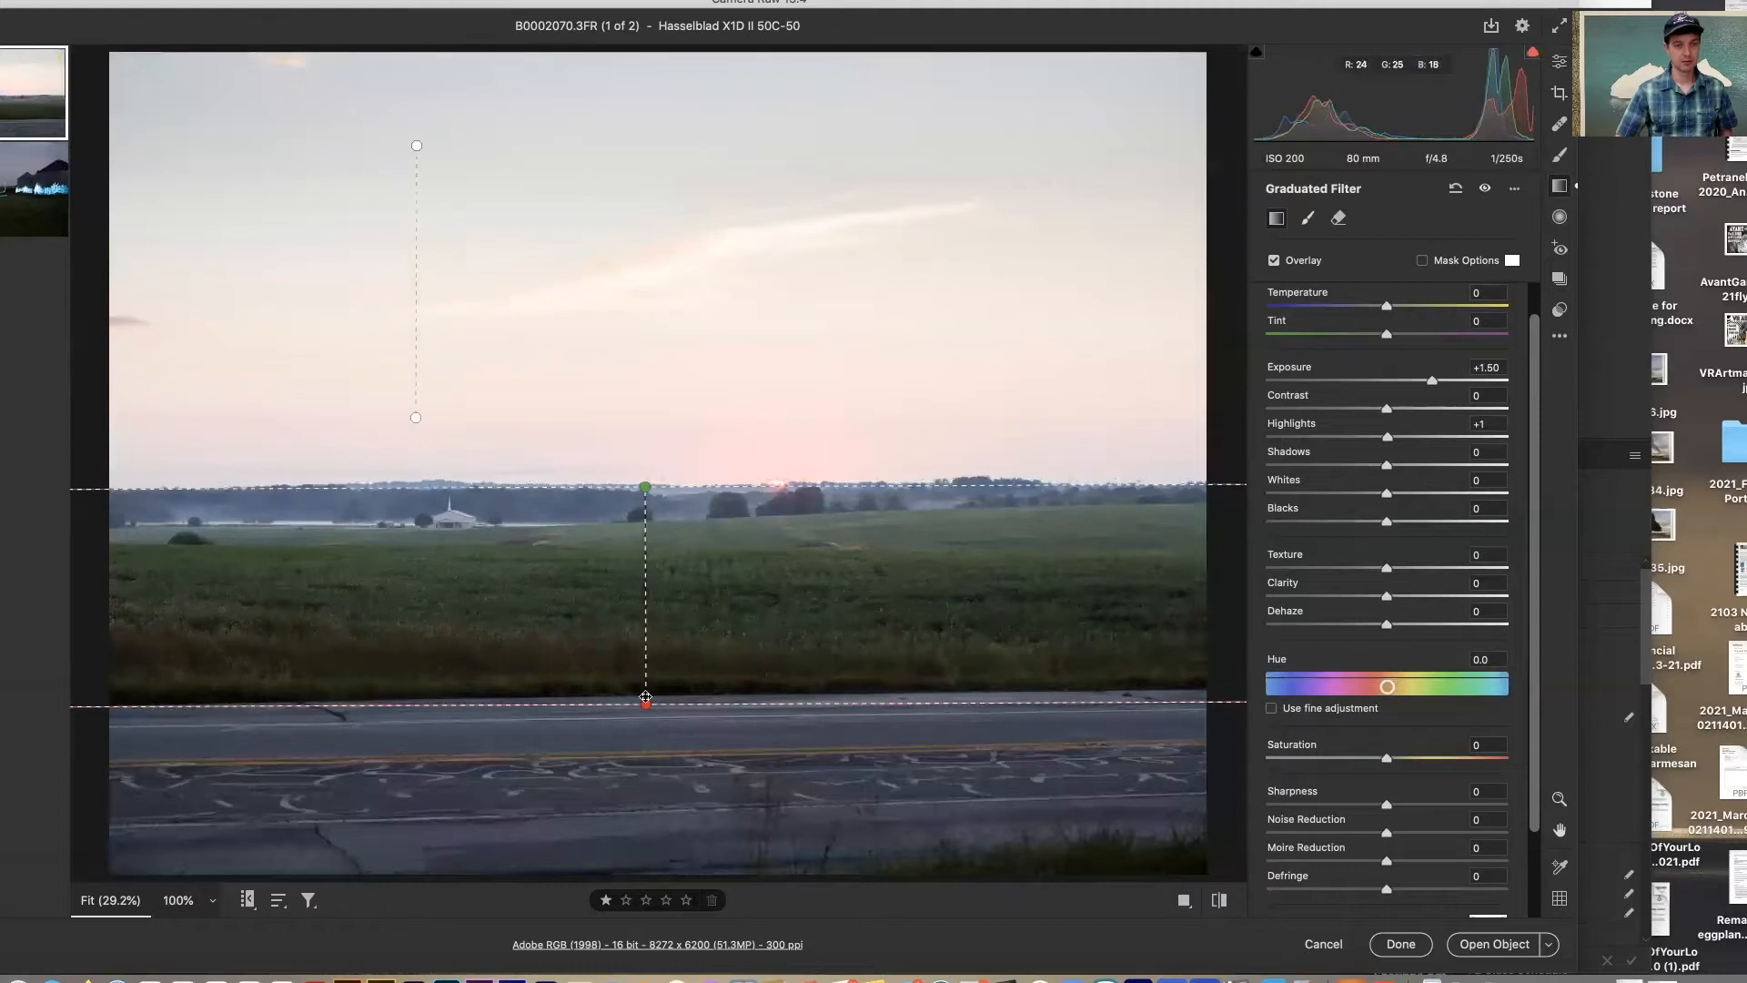
drag(651, 719, 646, 861)
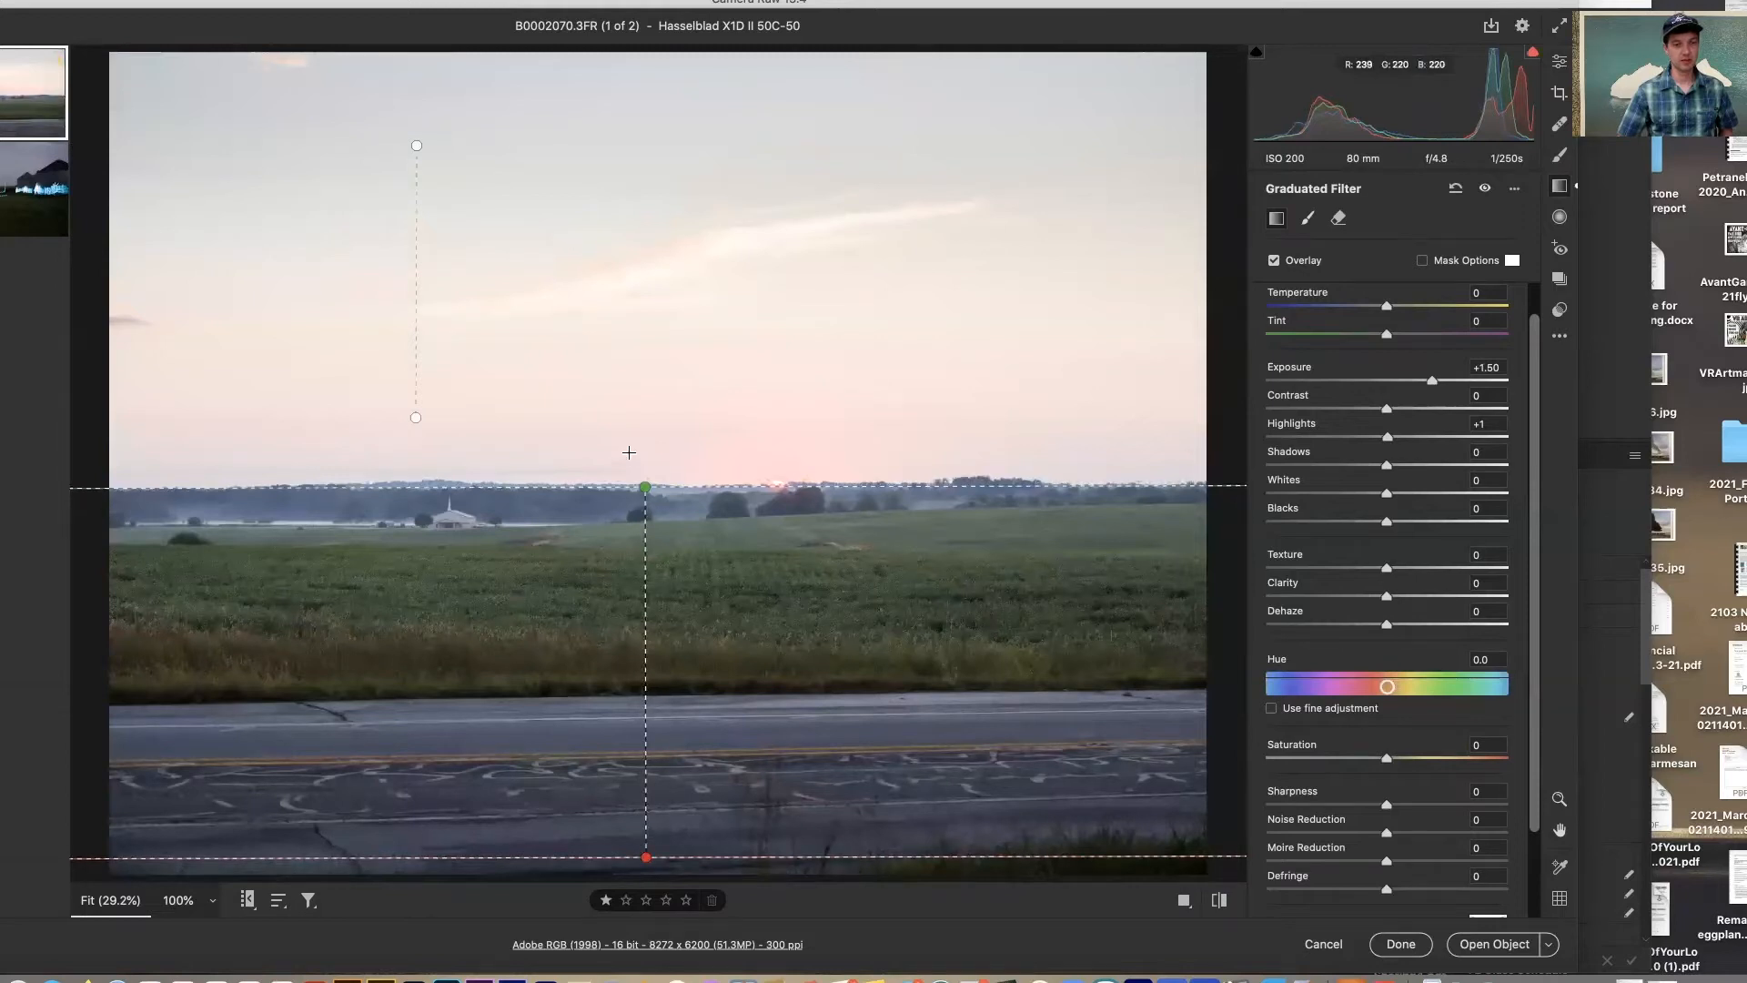
drag(645, 488, 646, 496)
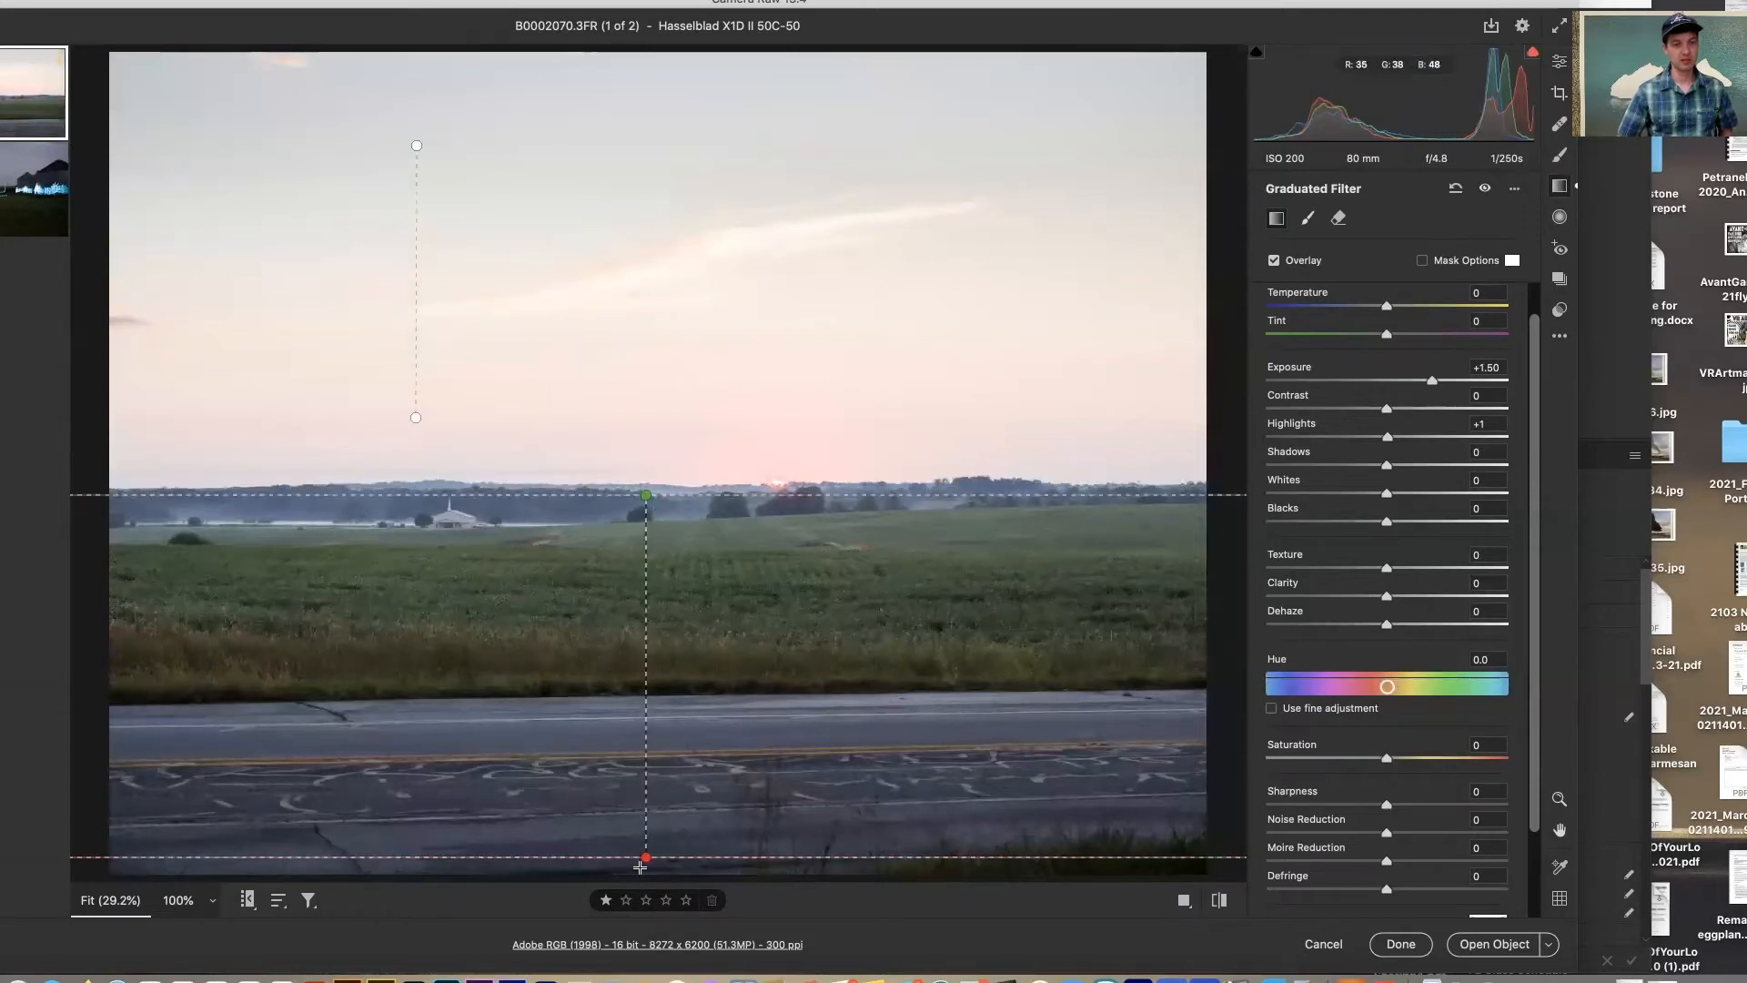
drag(1432, 384, 1407, 386)
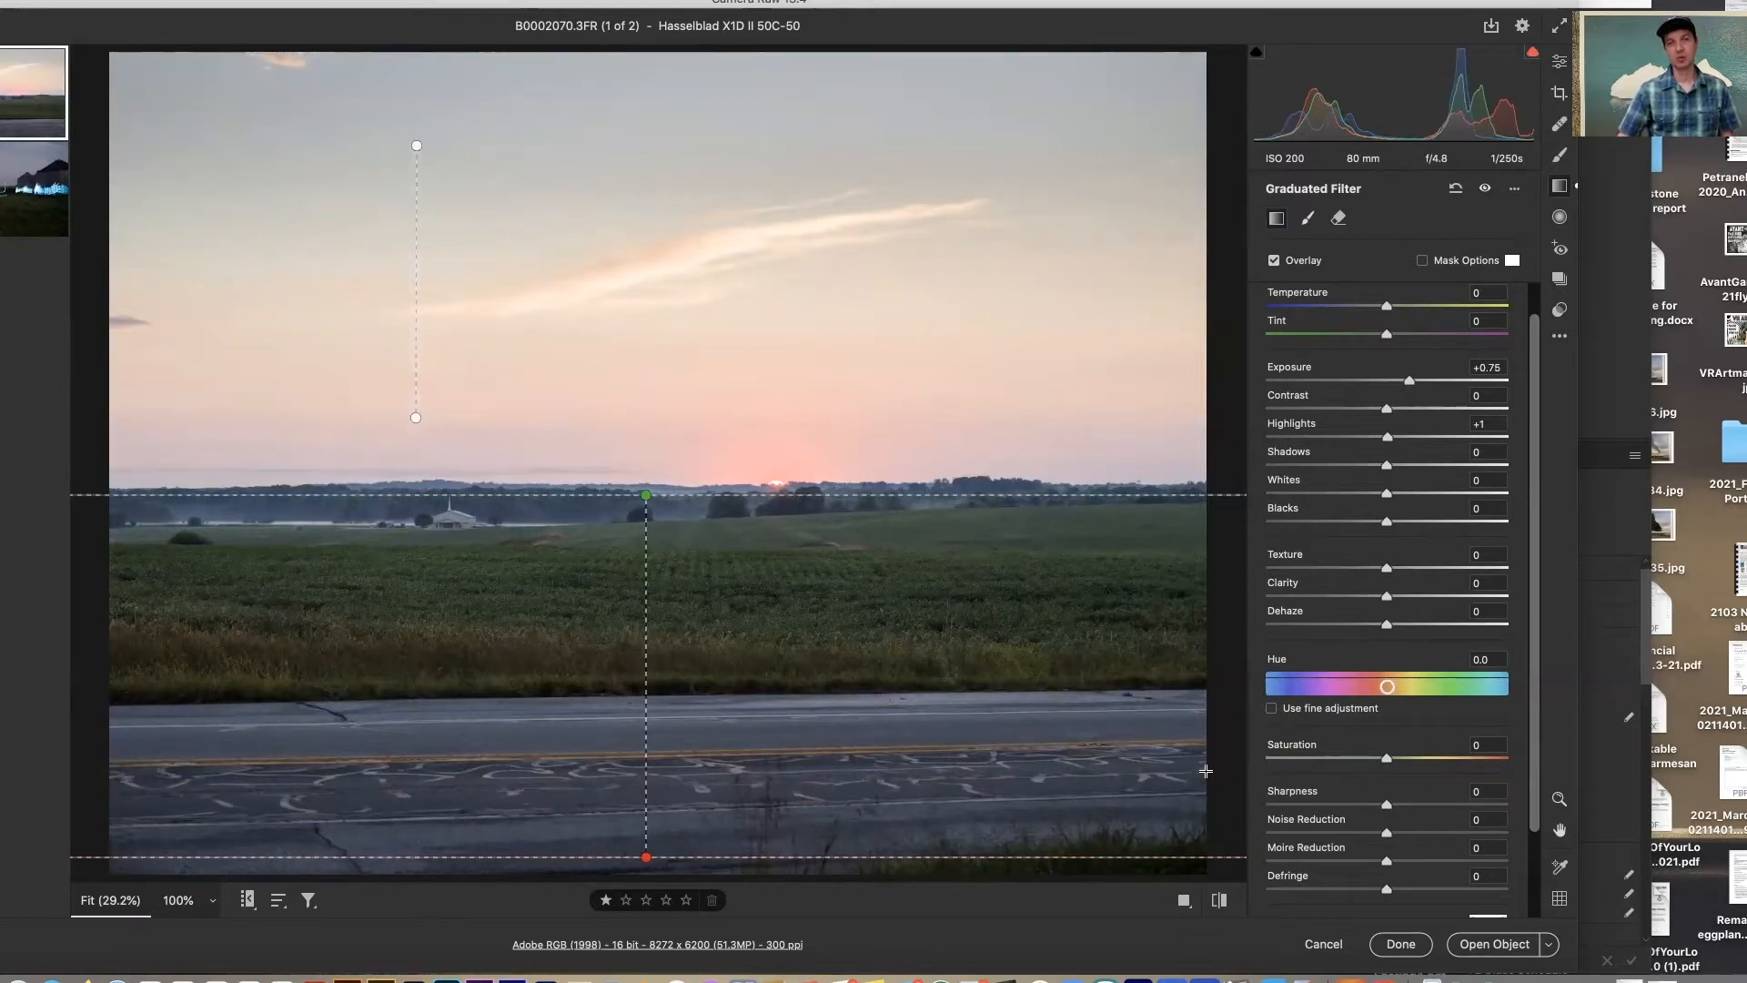
drag(1536, 334, 1534, 296)
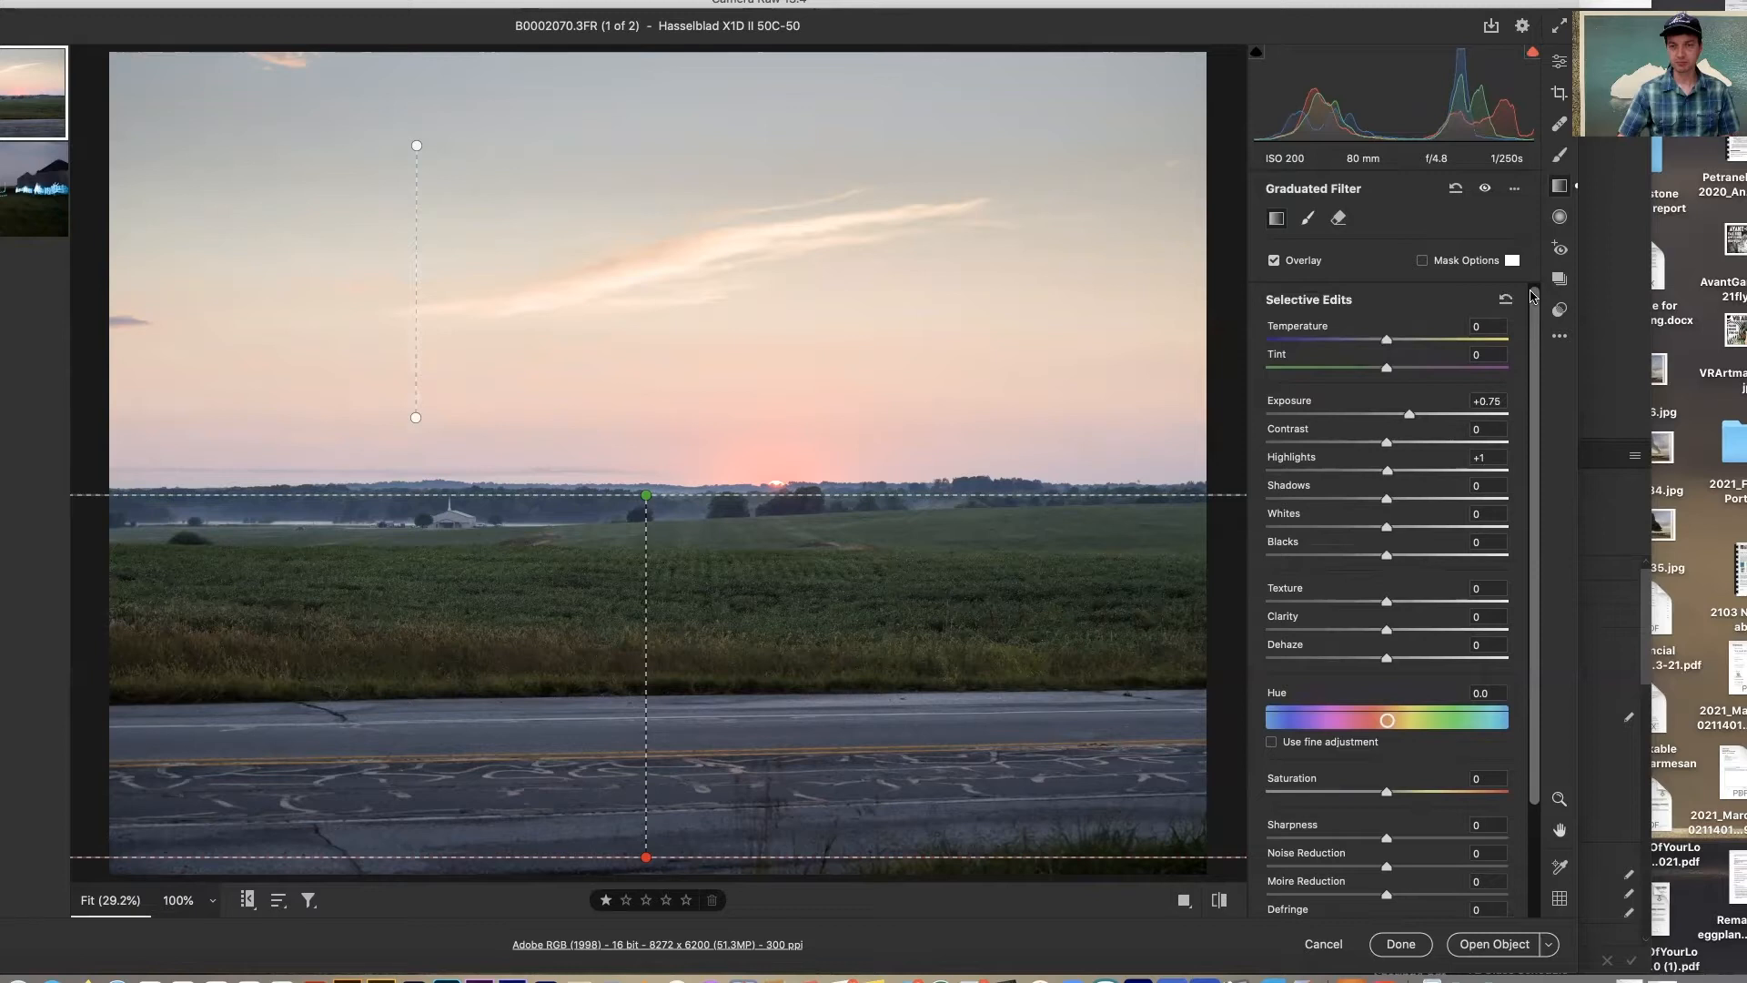
- Adjust the whole photo's basic settings to exposure +0.55, contrast +35, shadows +47, whites -50 and vibrance +13
click(1558, 61)
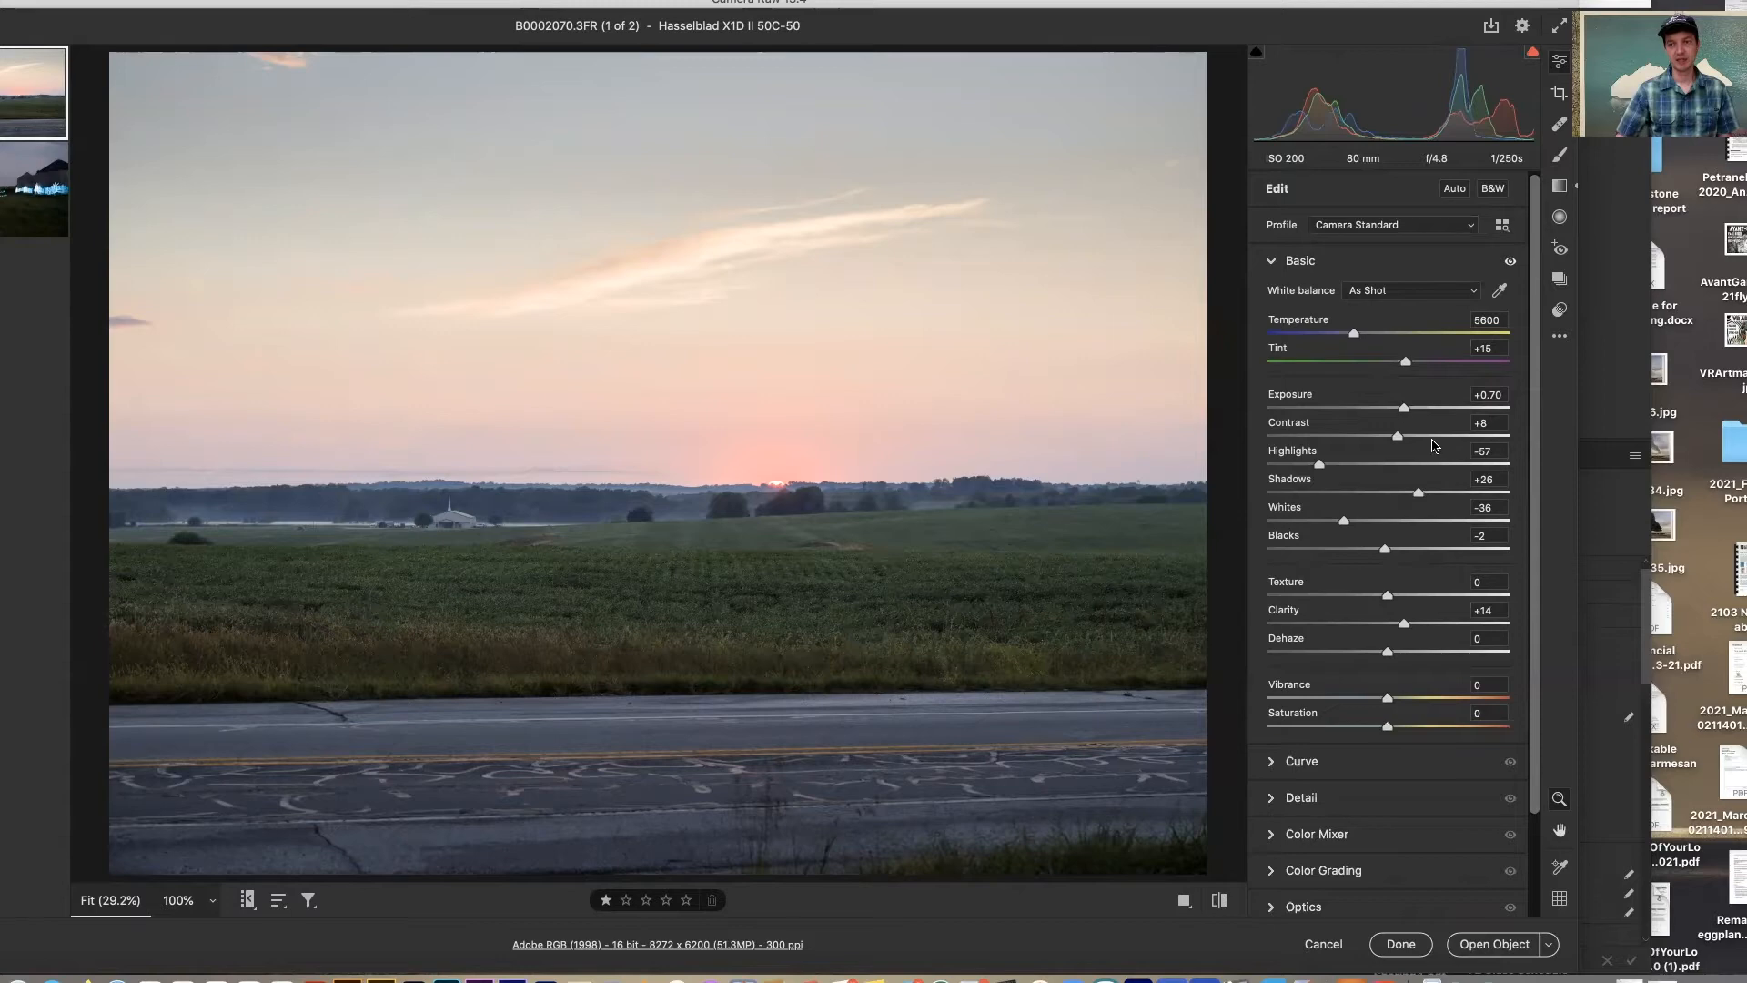
mouse_move(1401, 408)
mouse_down()
mouse_move(1430, 437)
mouse_move(1399, 409)
mouse_up()
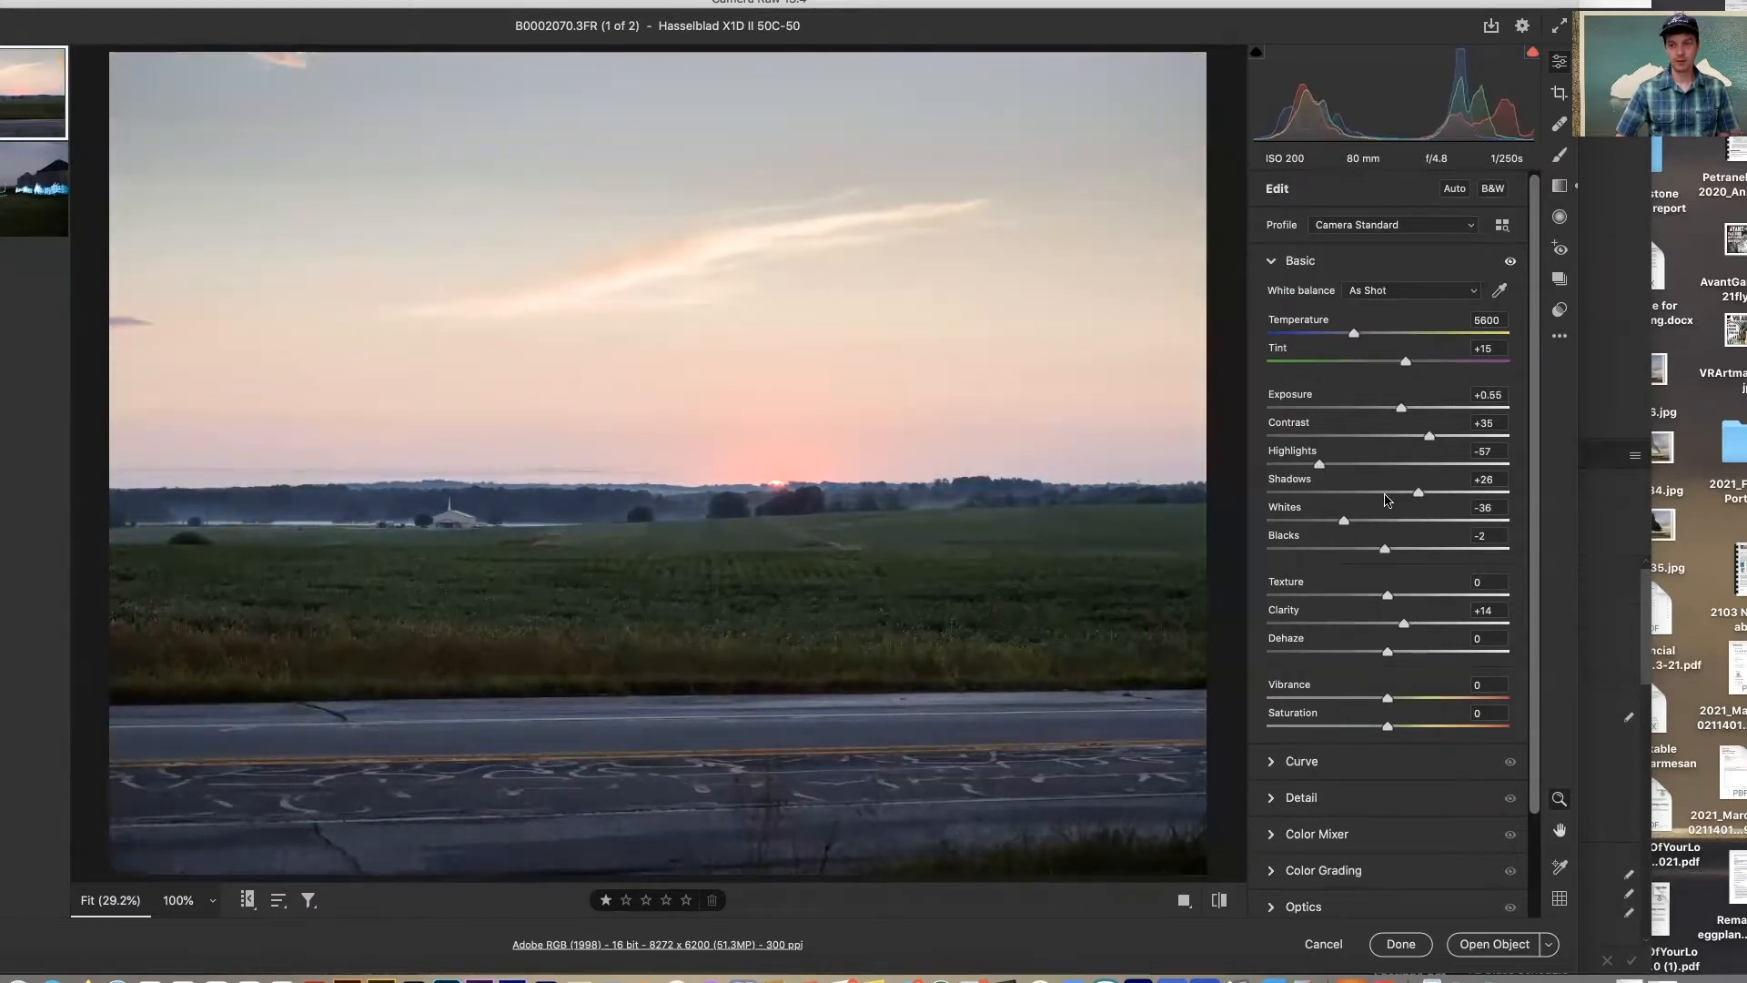
drag(1418, 493, 1444, 494)
mouse_move(1350, 525)
mouse_down()
mouse_move(1315, 523)
mouse_move(1331, 526)
mouse_up()
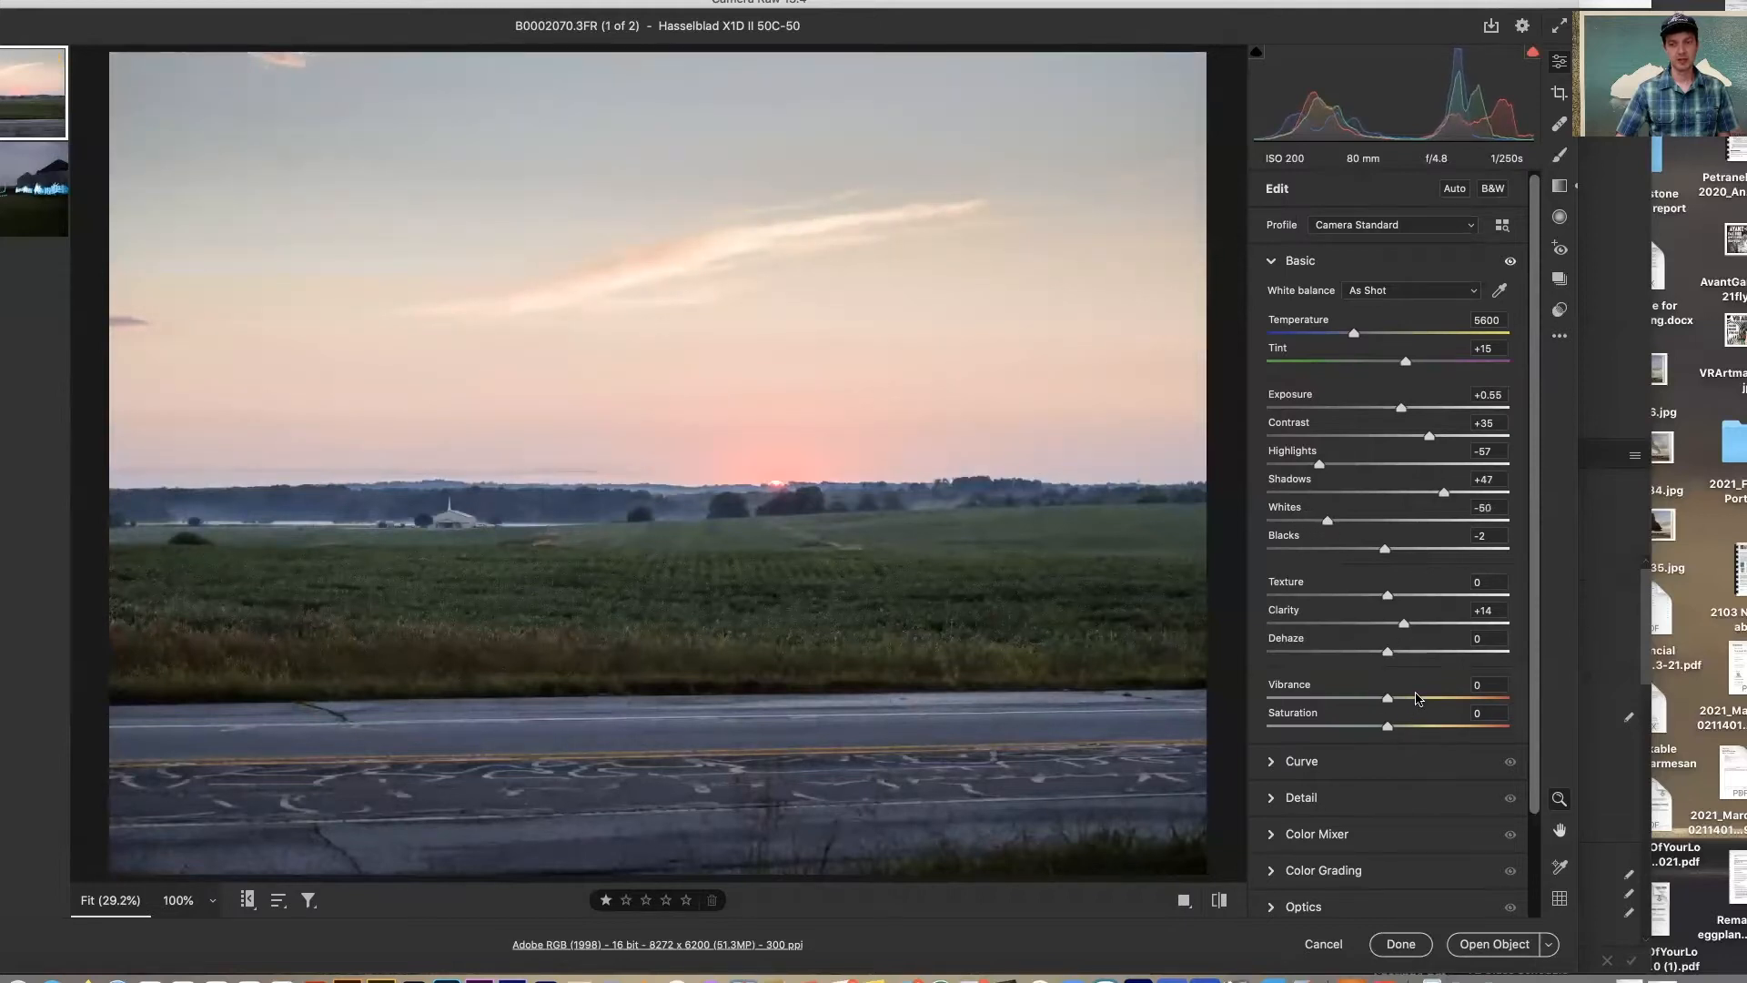
drag(1450, 698, 1390, 697)
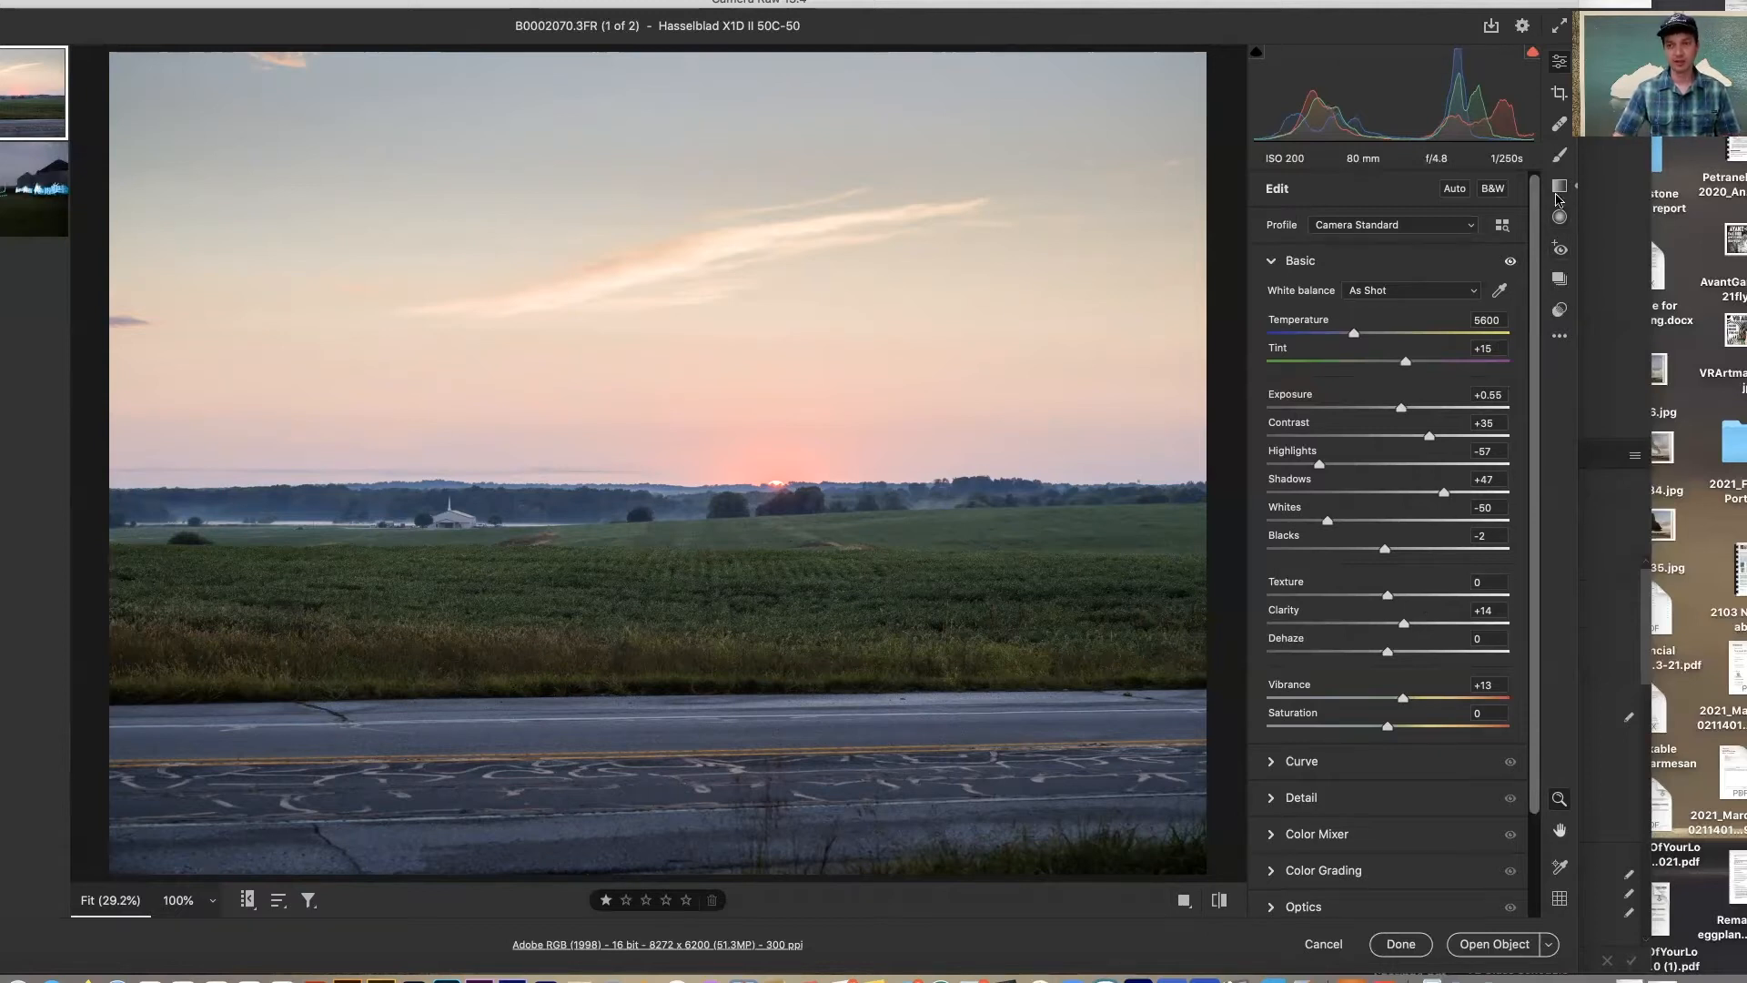
- Draw a radial filter and reshape it into a large ellipse centred near the horizon, reaching from the upper sky to the road
click(1560, 220)
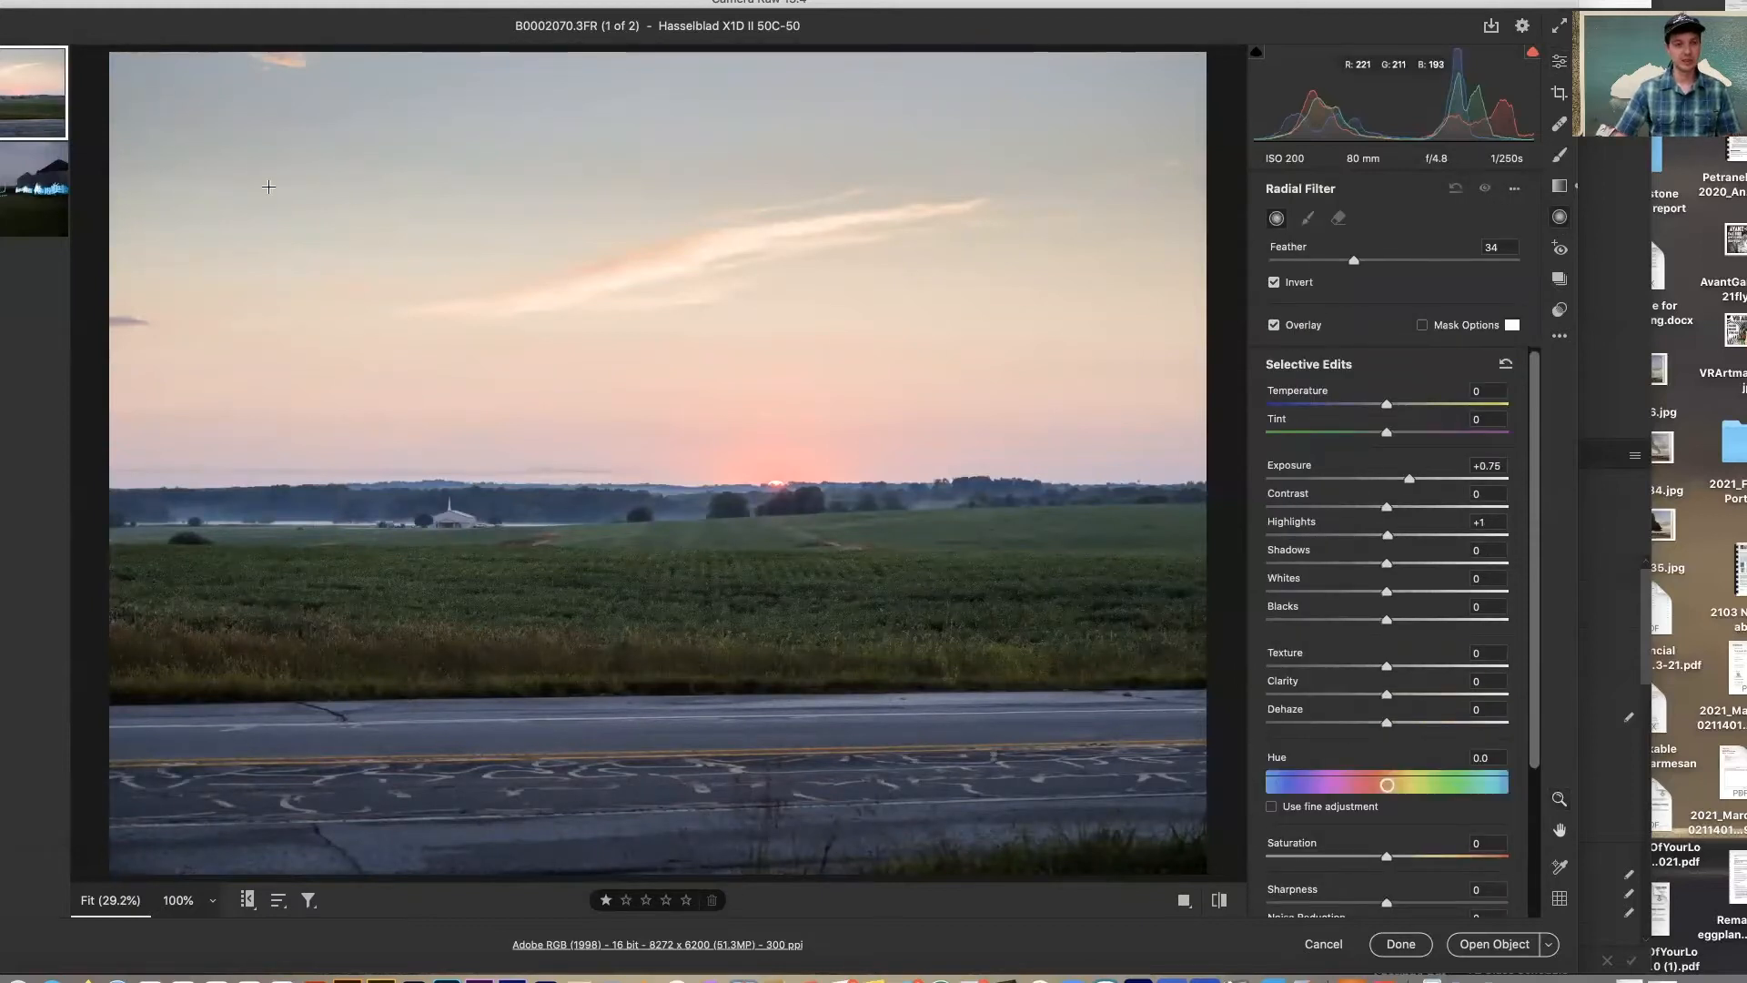
drag(376, 245, 796, 395)
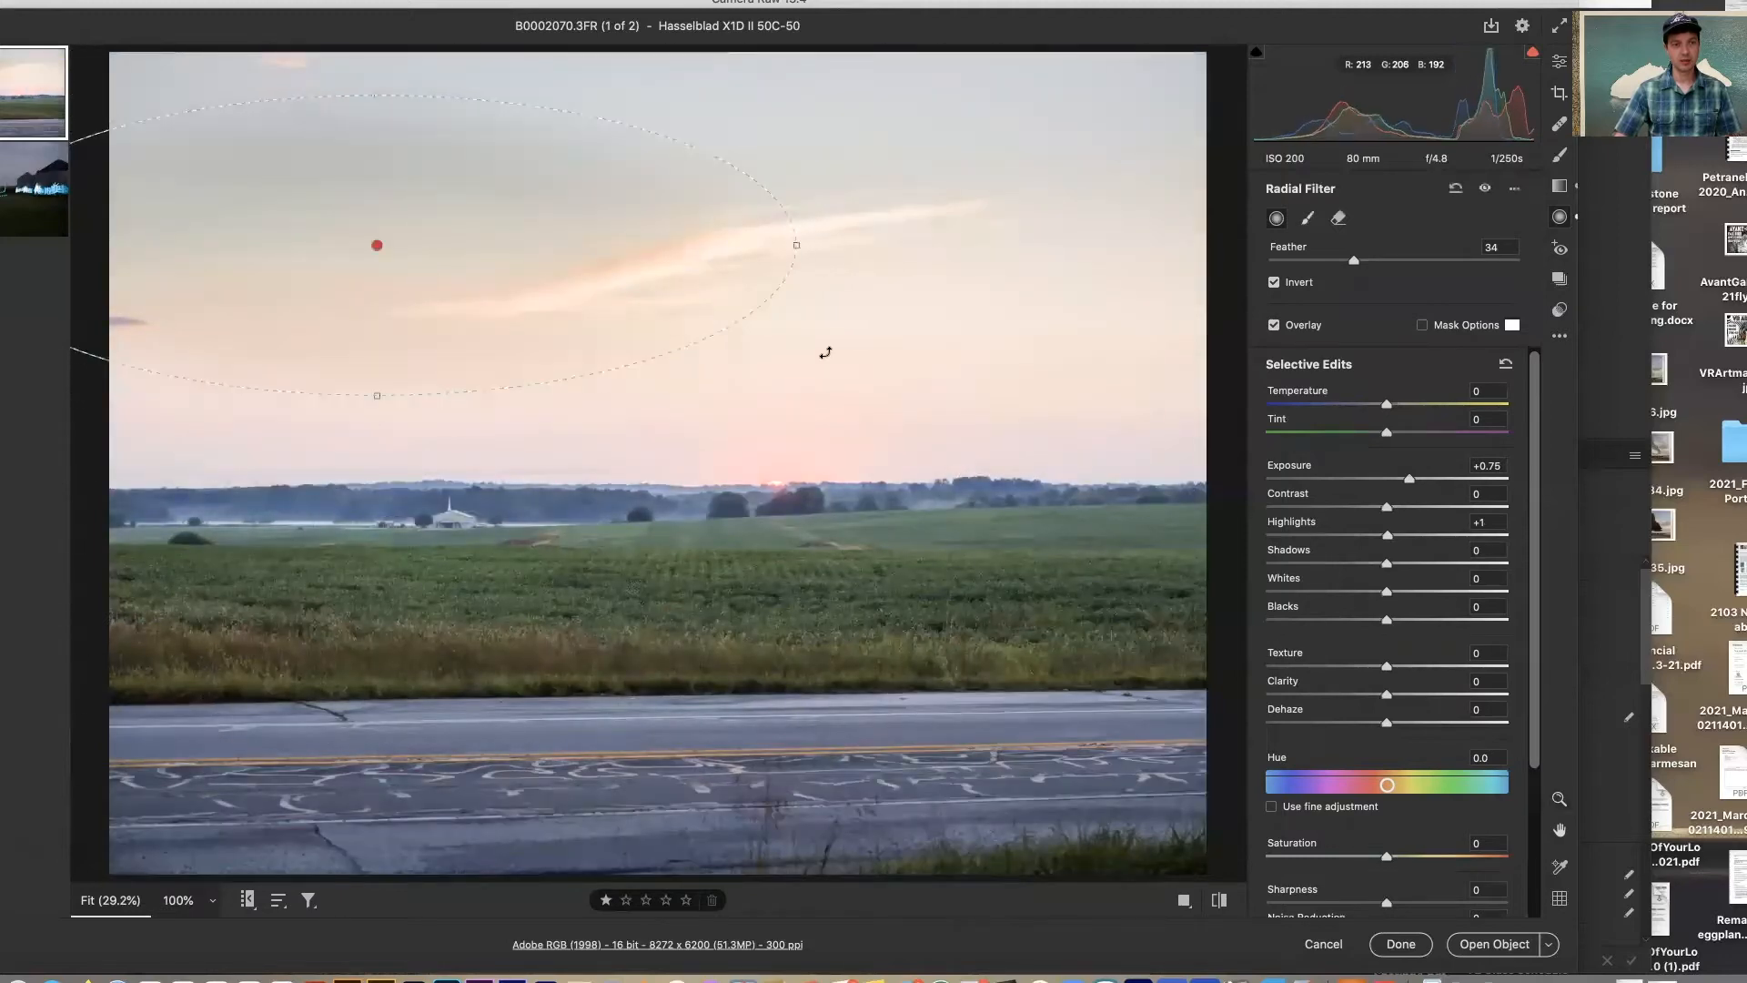
drag(532, 322, 829, 527)
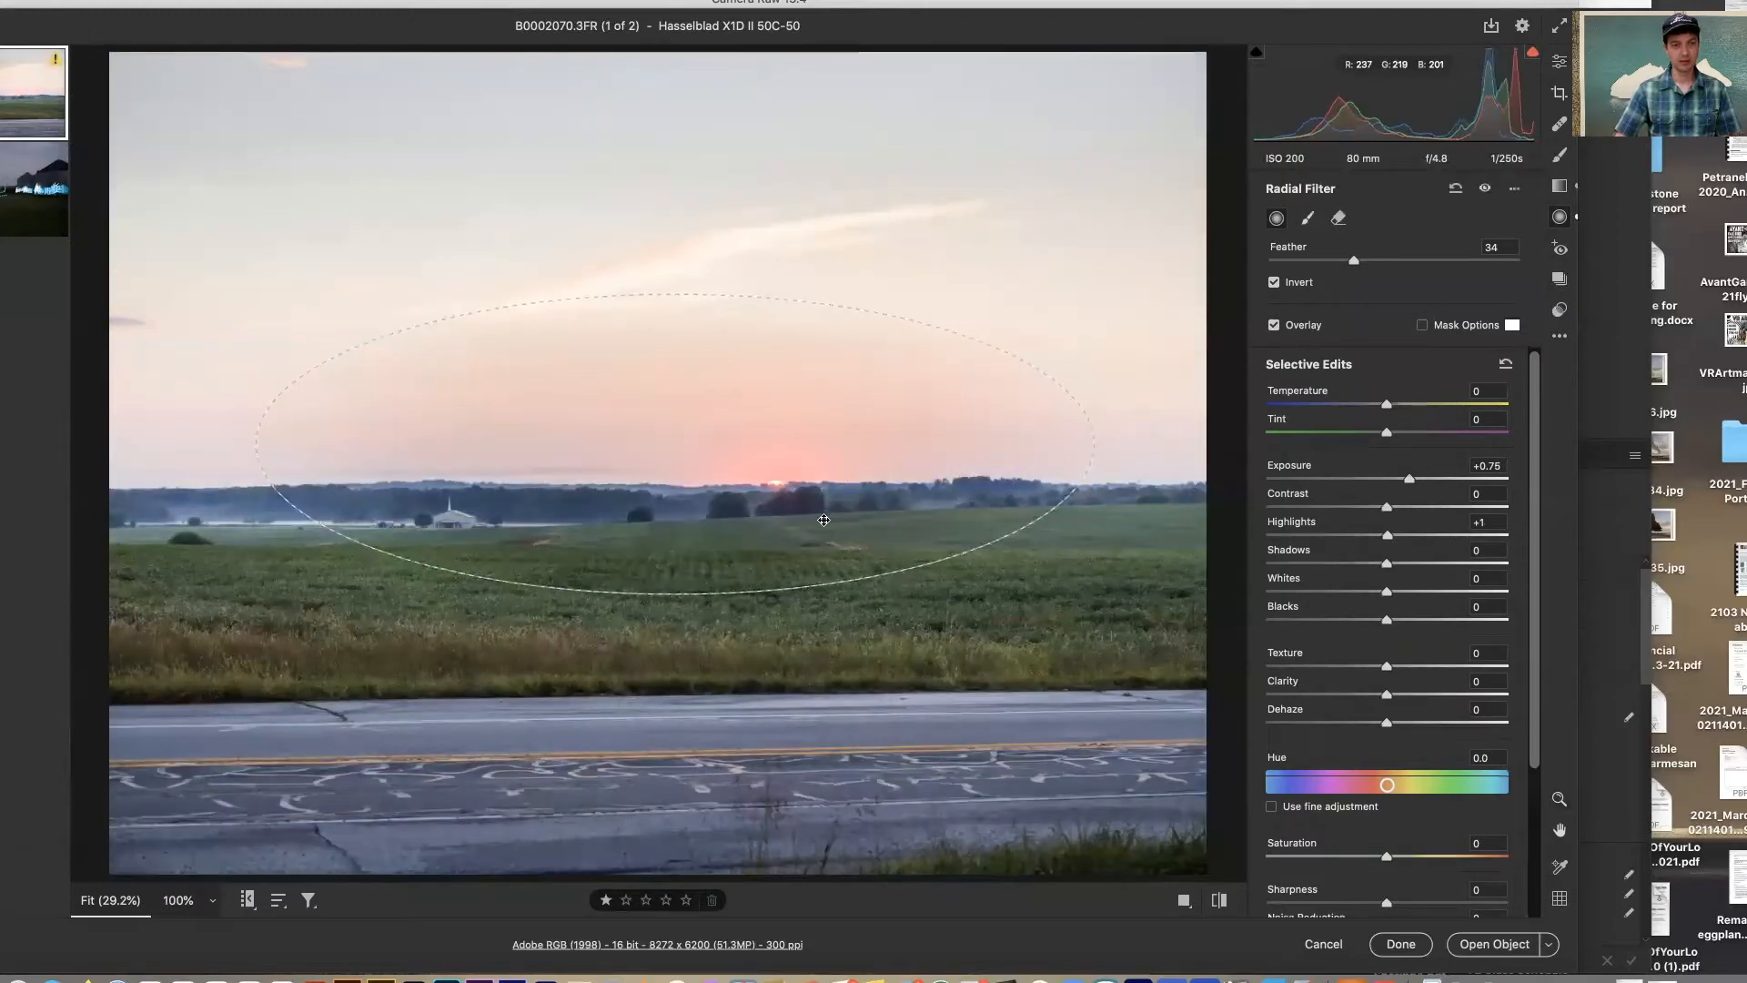
drag(672, 300, 694, 142)
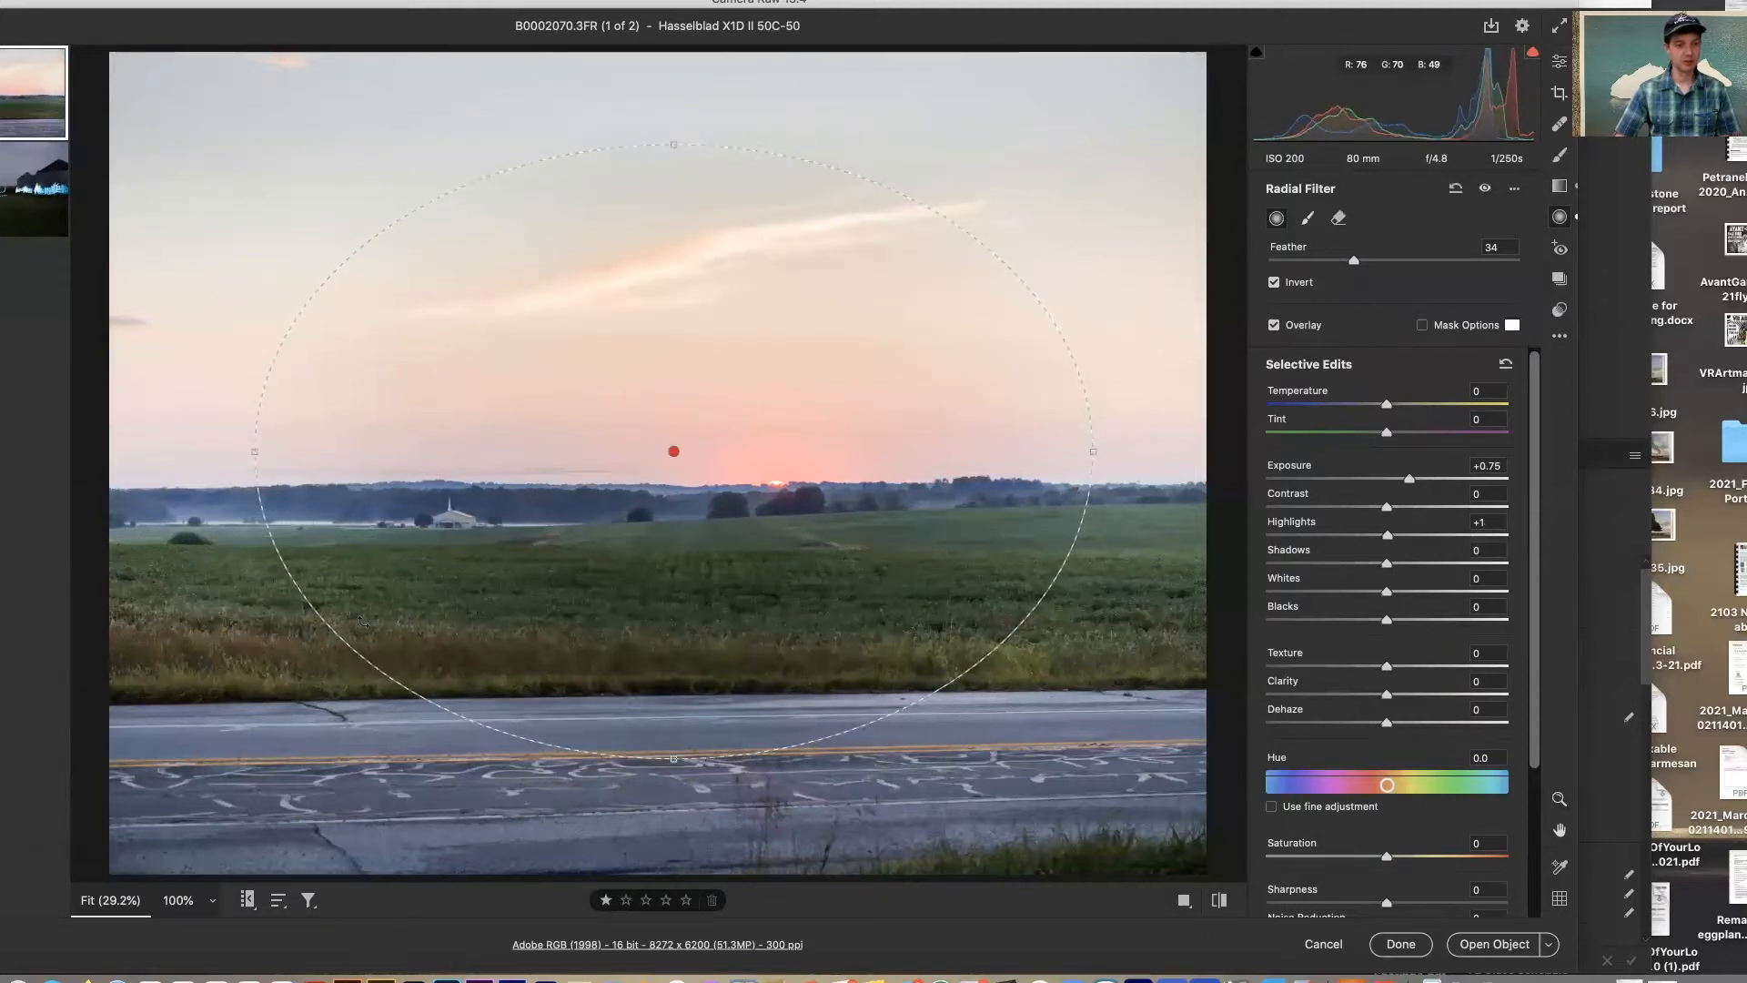
drag(346, 644, 290, 673)
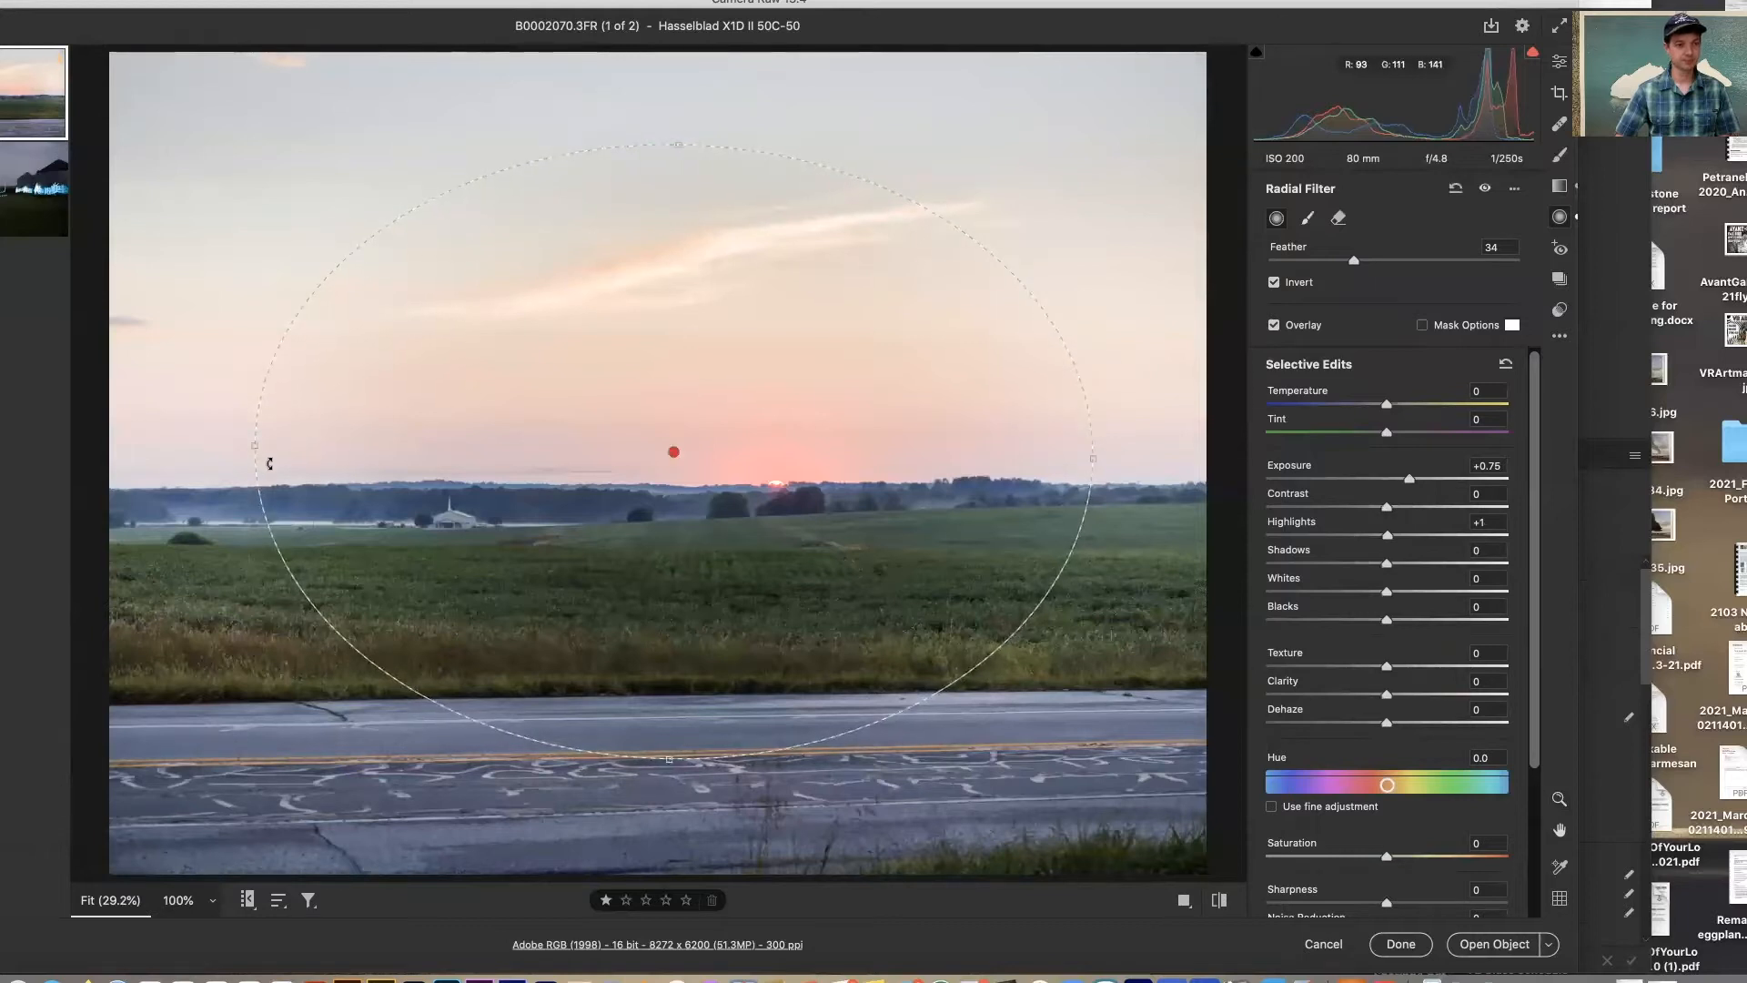
drag(253, 444, 183, 483)
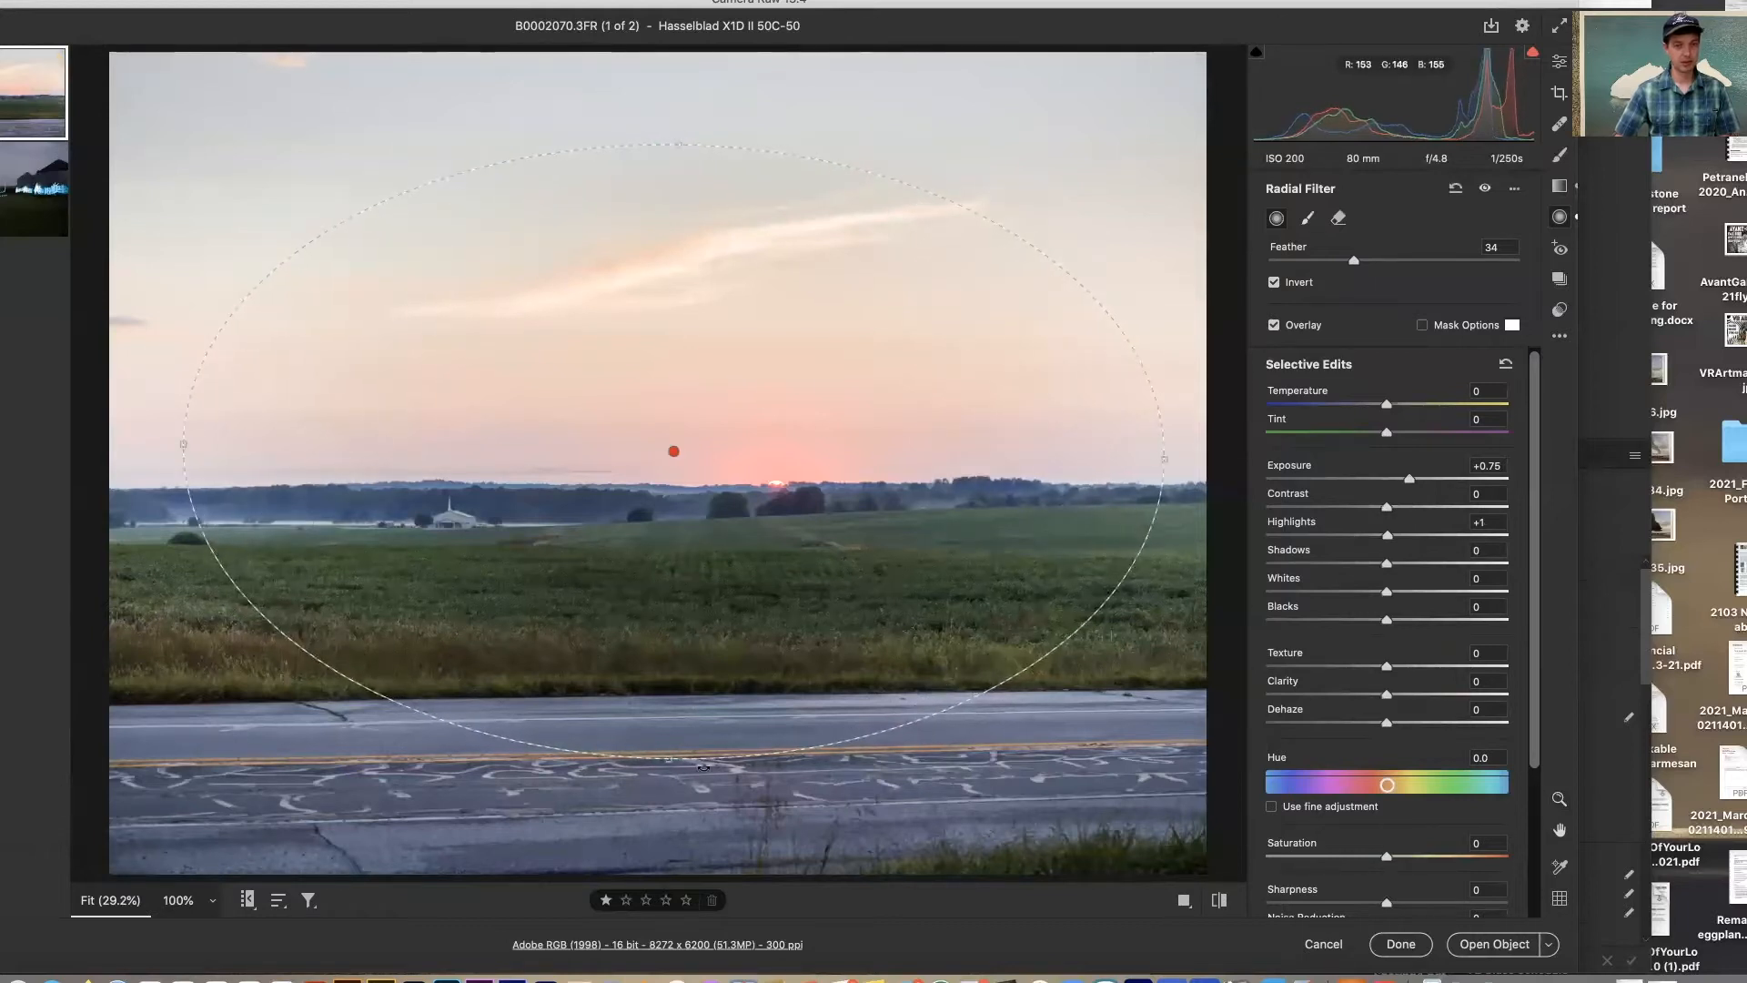
drag(668, 758, 664, 788)
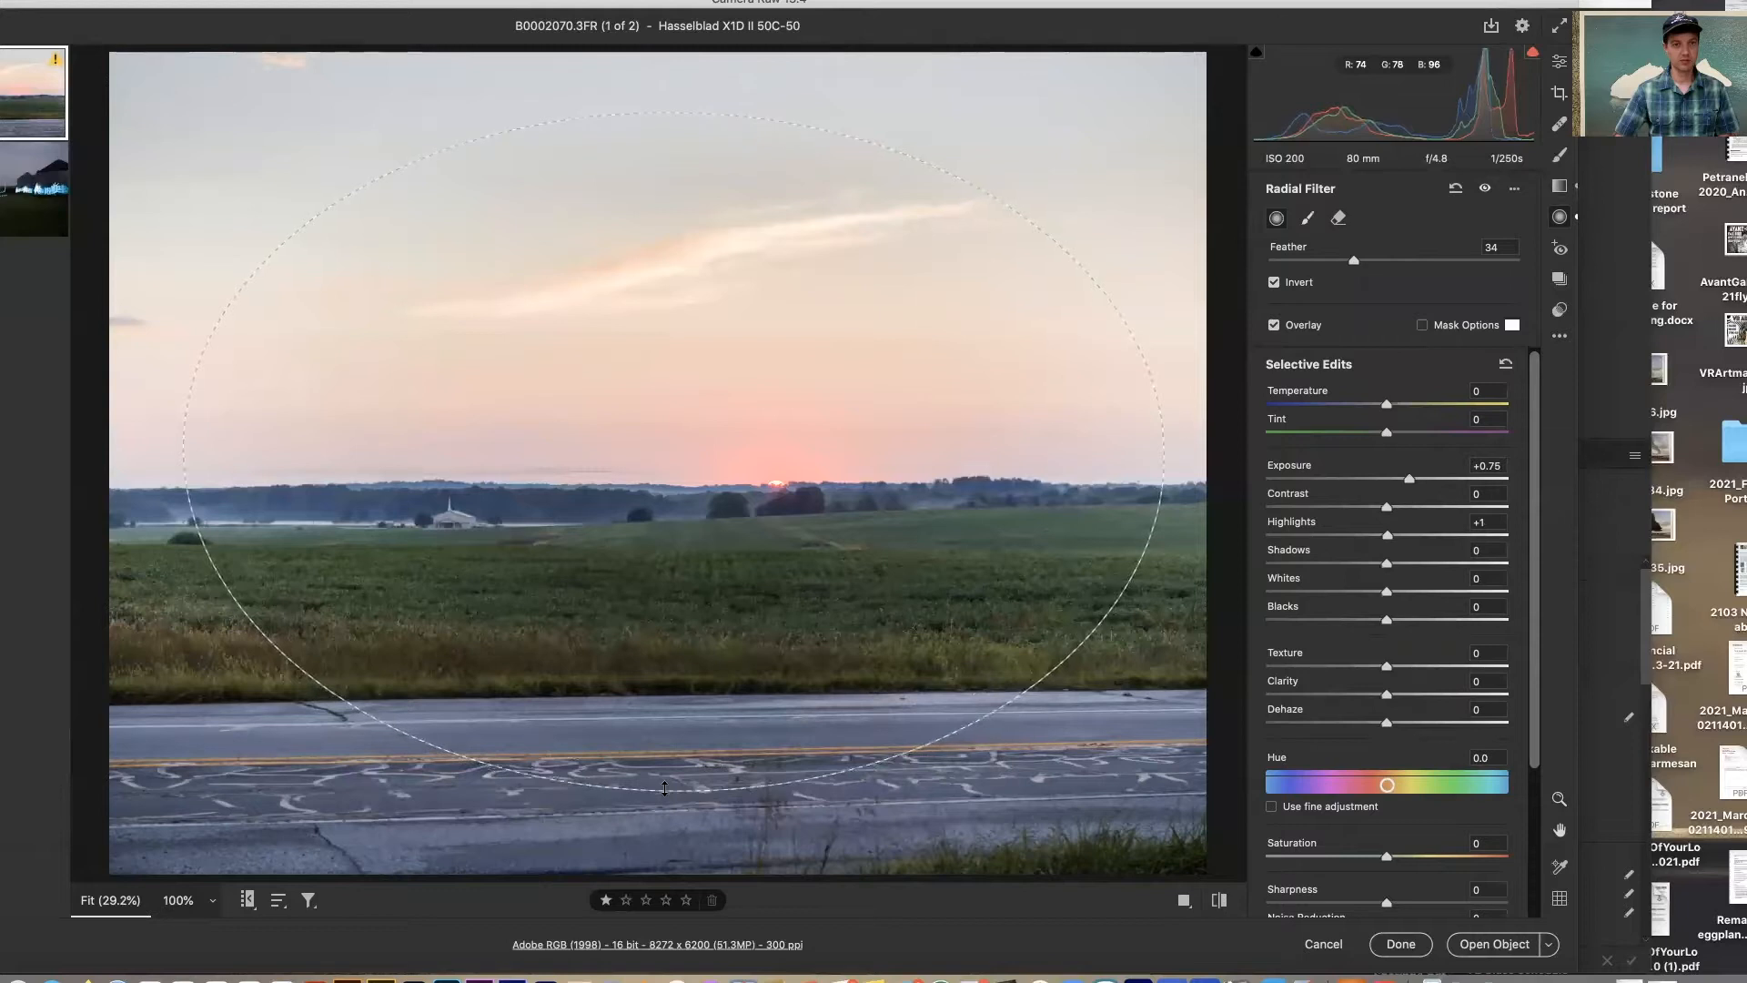
drag(713, 638, 700, 659)
drag(663, 145, 665, 100)
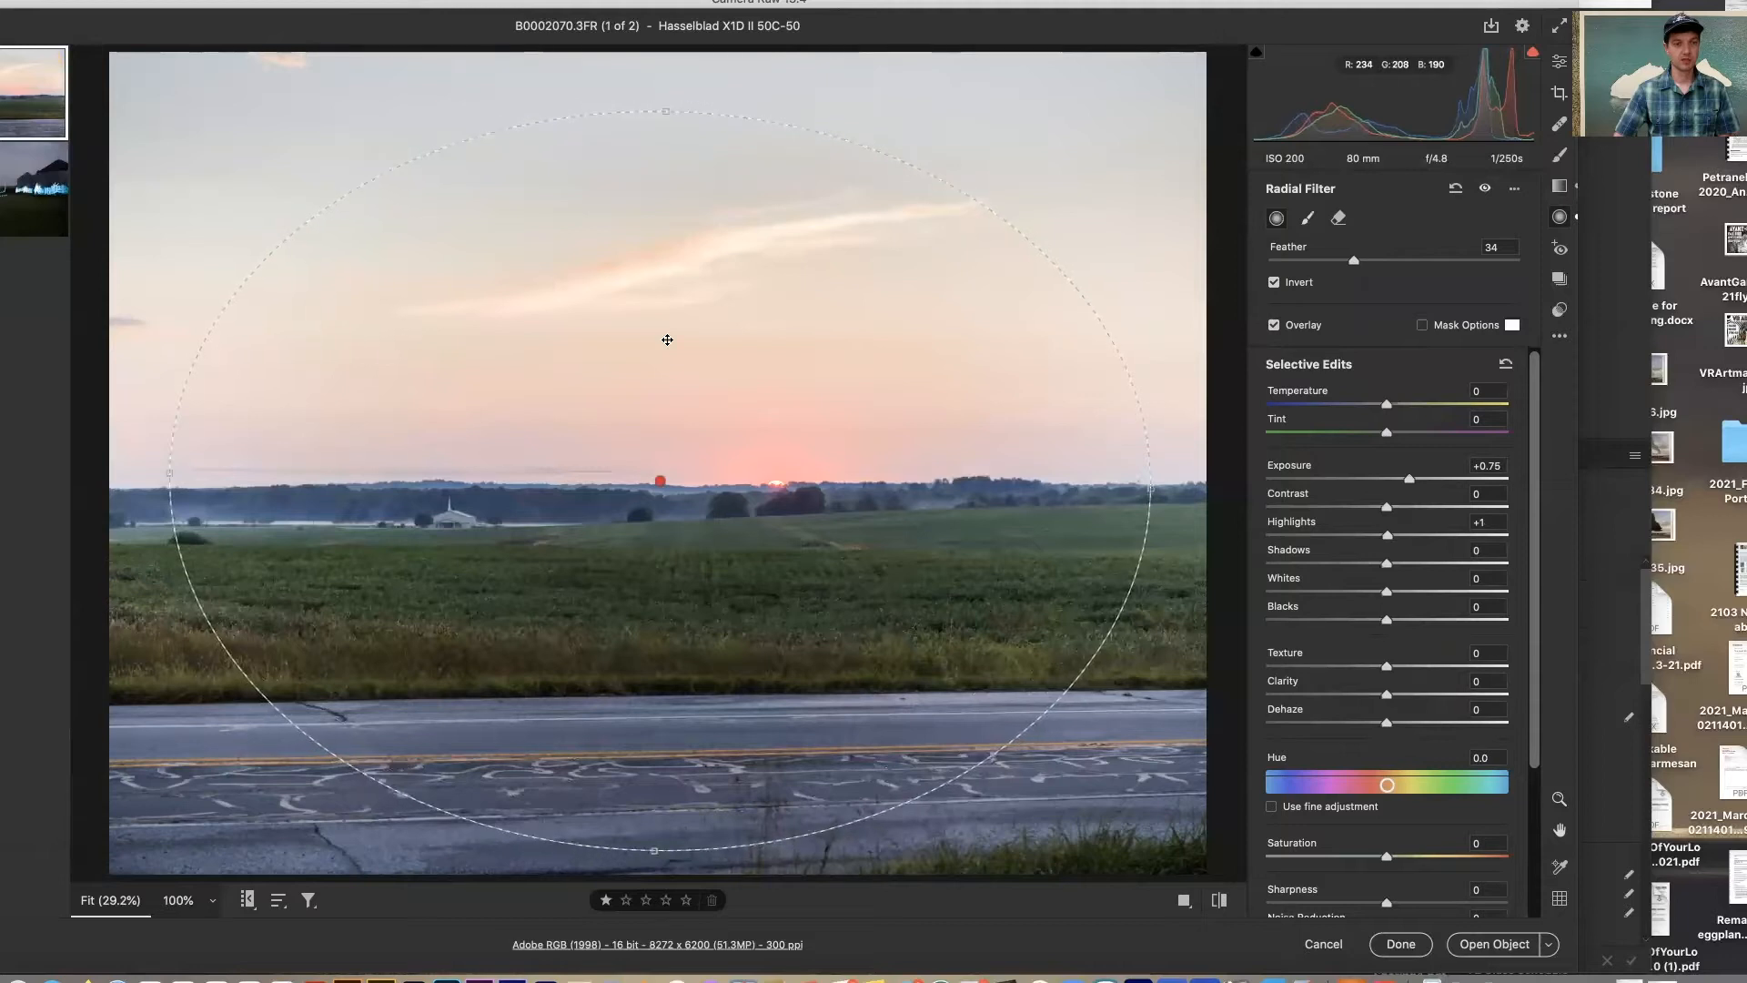
- Set the radial filter's exposure to -1.15 to darken the photo's edges, and compare the result with the overlay hidden and shown
drag(1409, 480, 1353, 483)
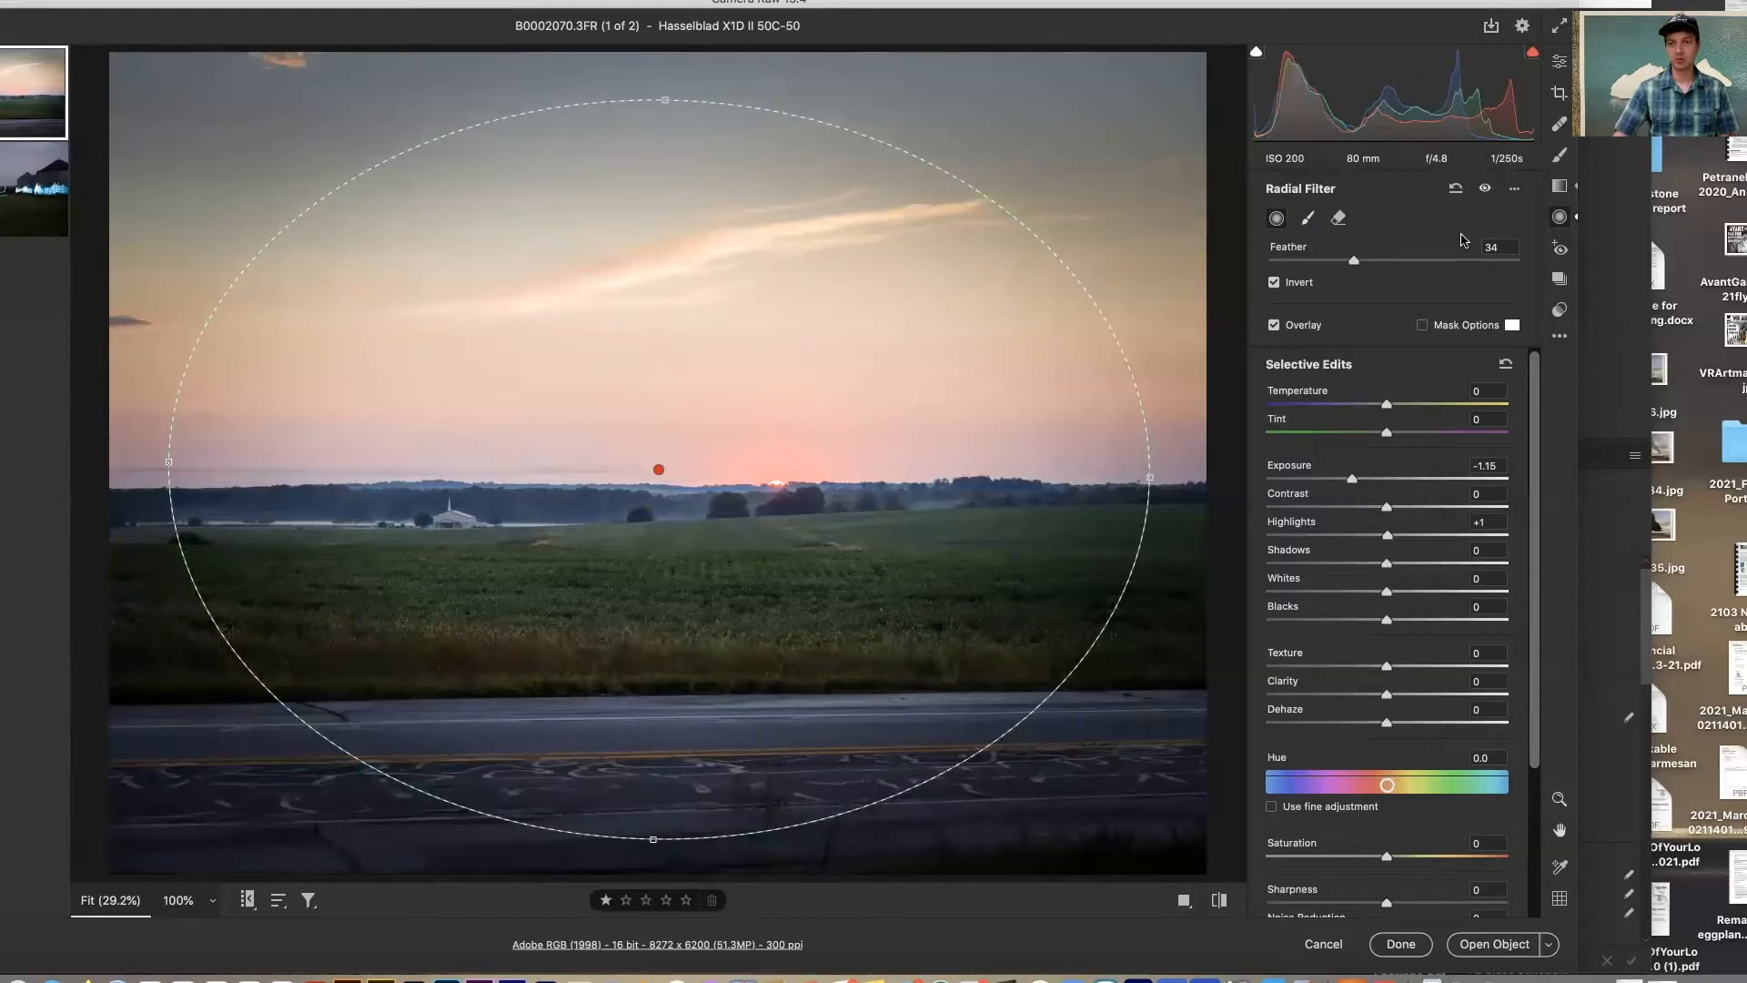
click(1274, 325)
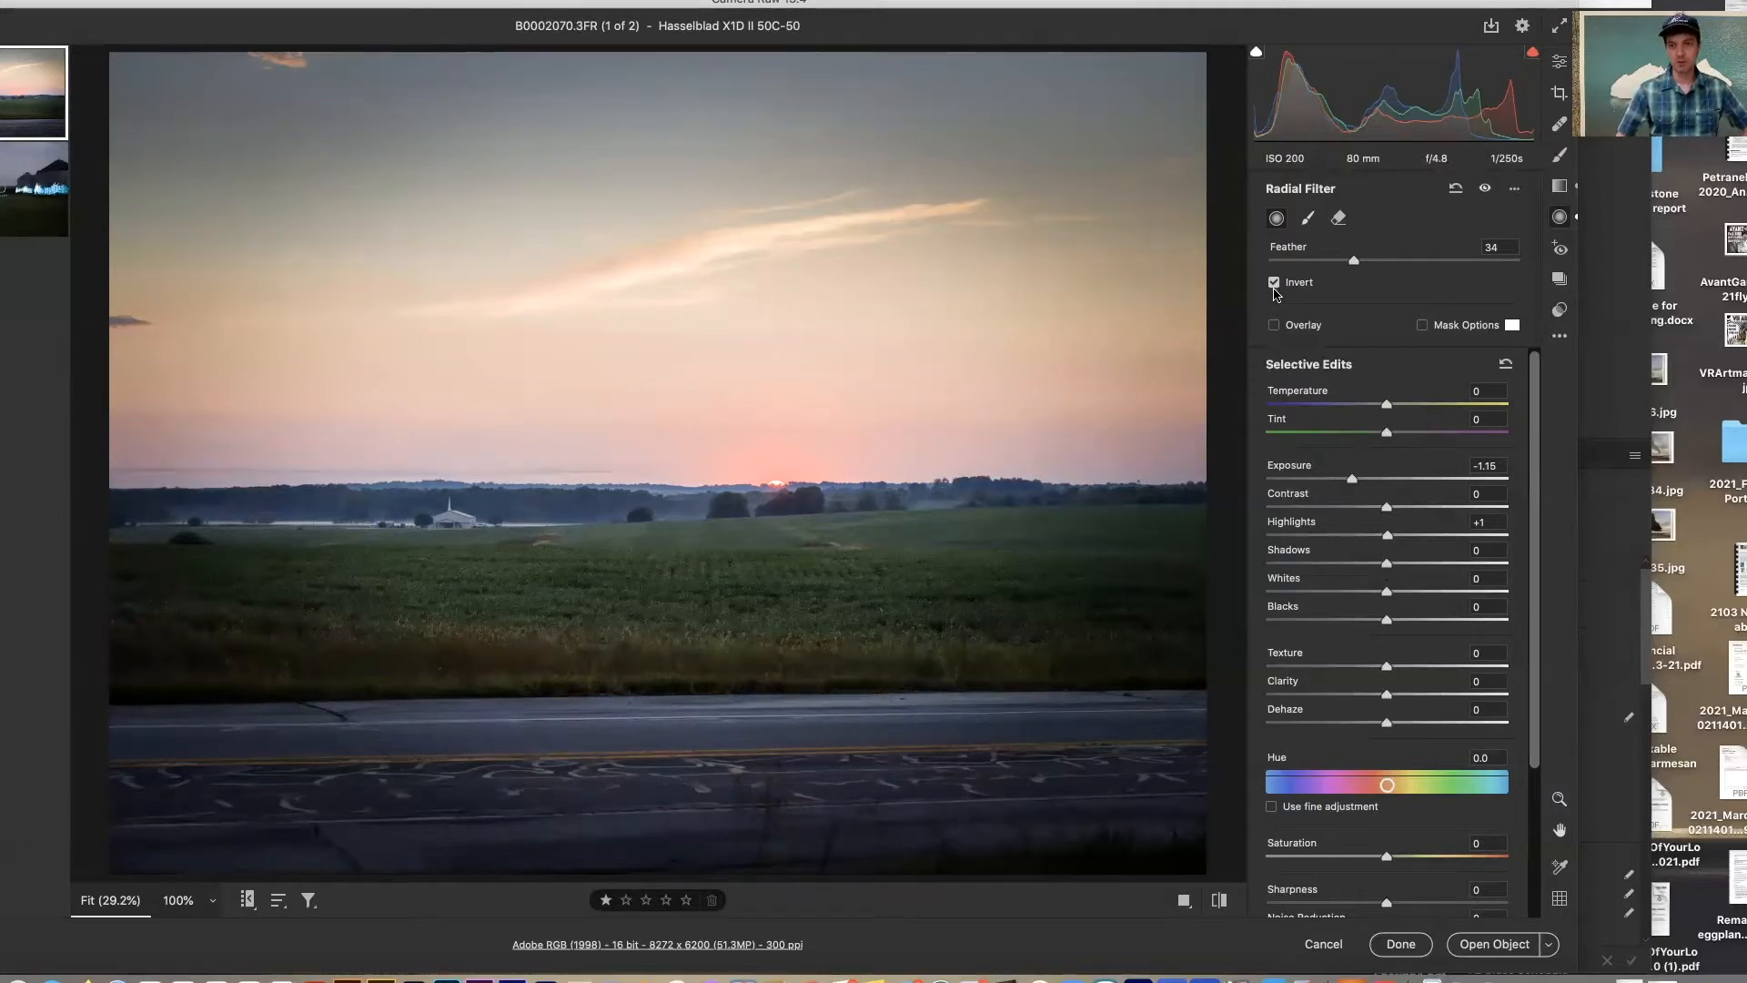
click(1275, 325)
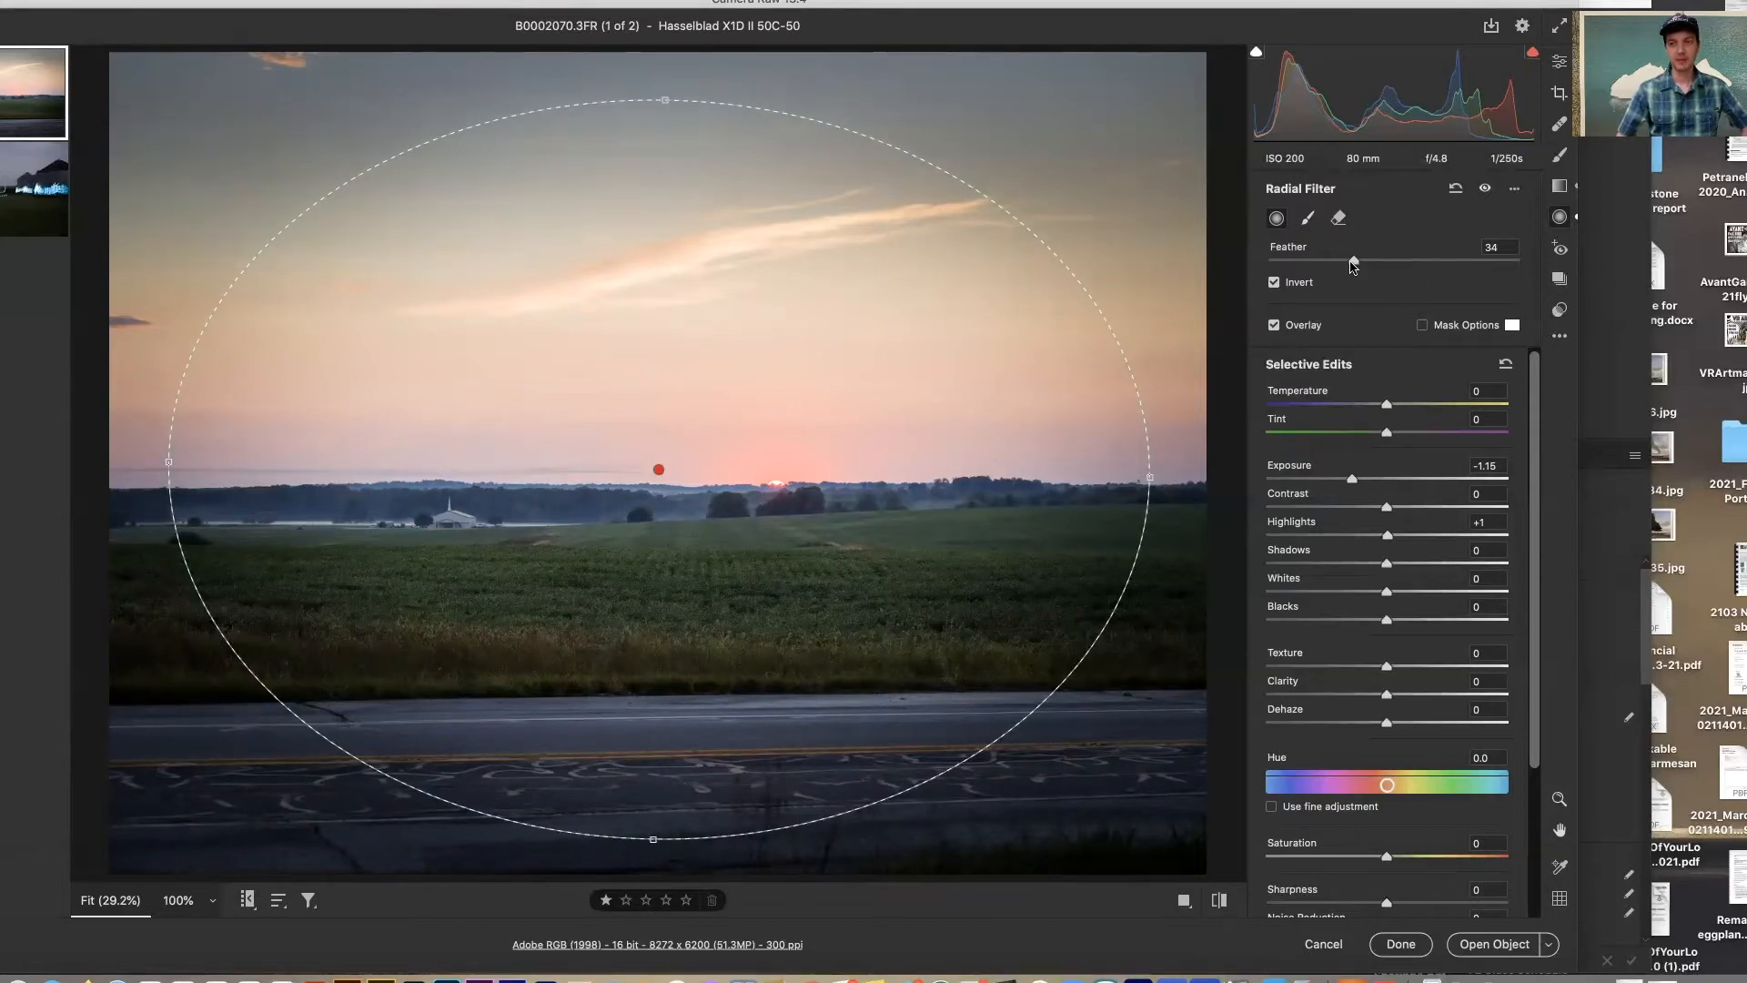
- Try the radial filter's feather at 78 and 0, then hide the overlay and switch inversion off and on again
drag(1354, 264, 1462, 273)
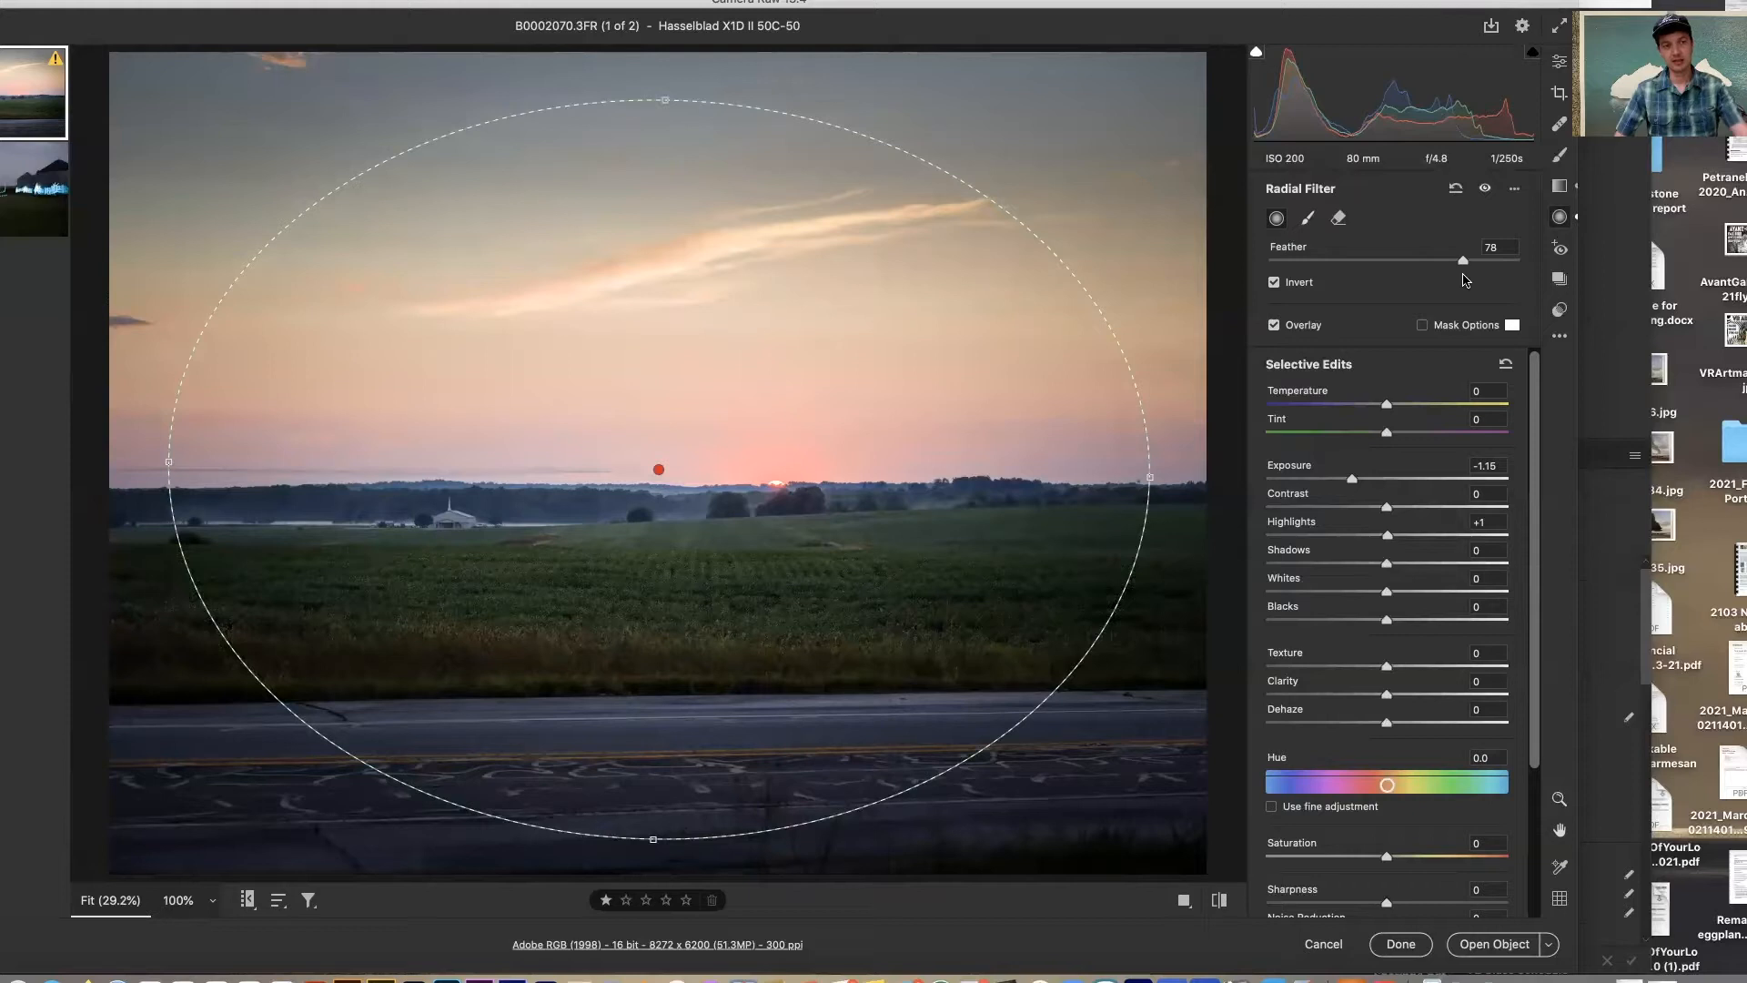
drag(1465, 280, 1256, 277)
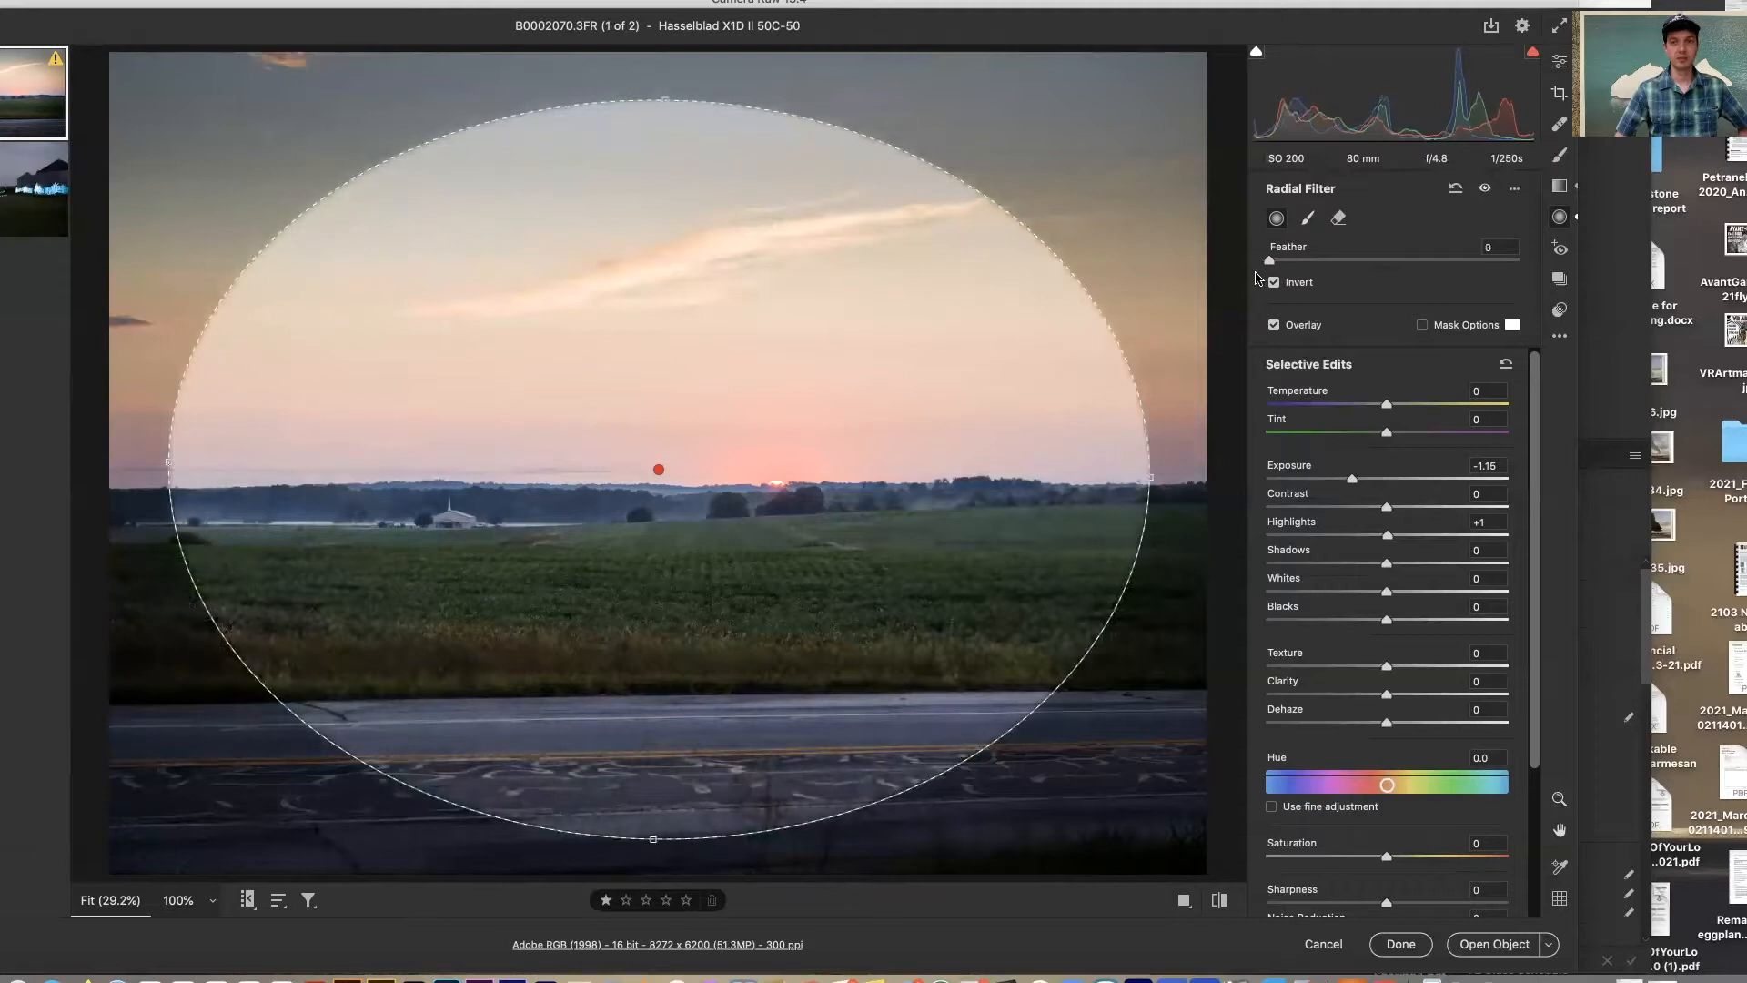
click(1273, 327)
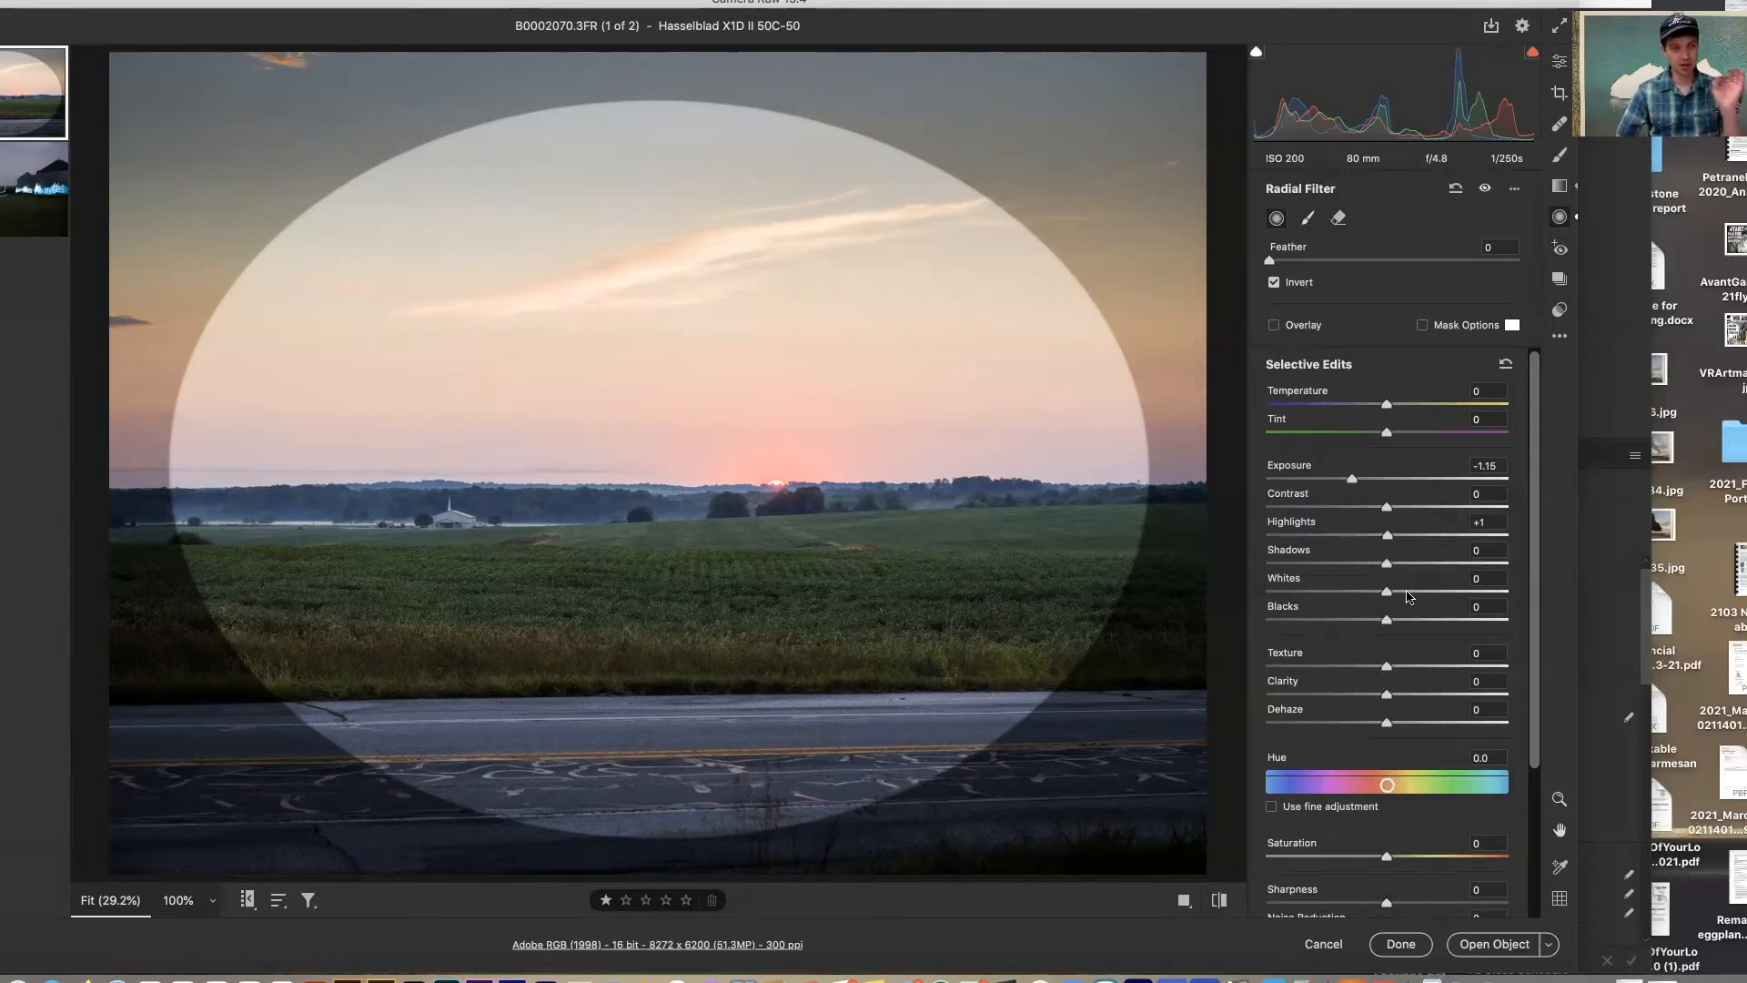
click(1274, 285)
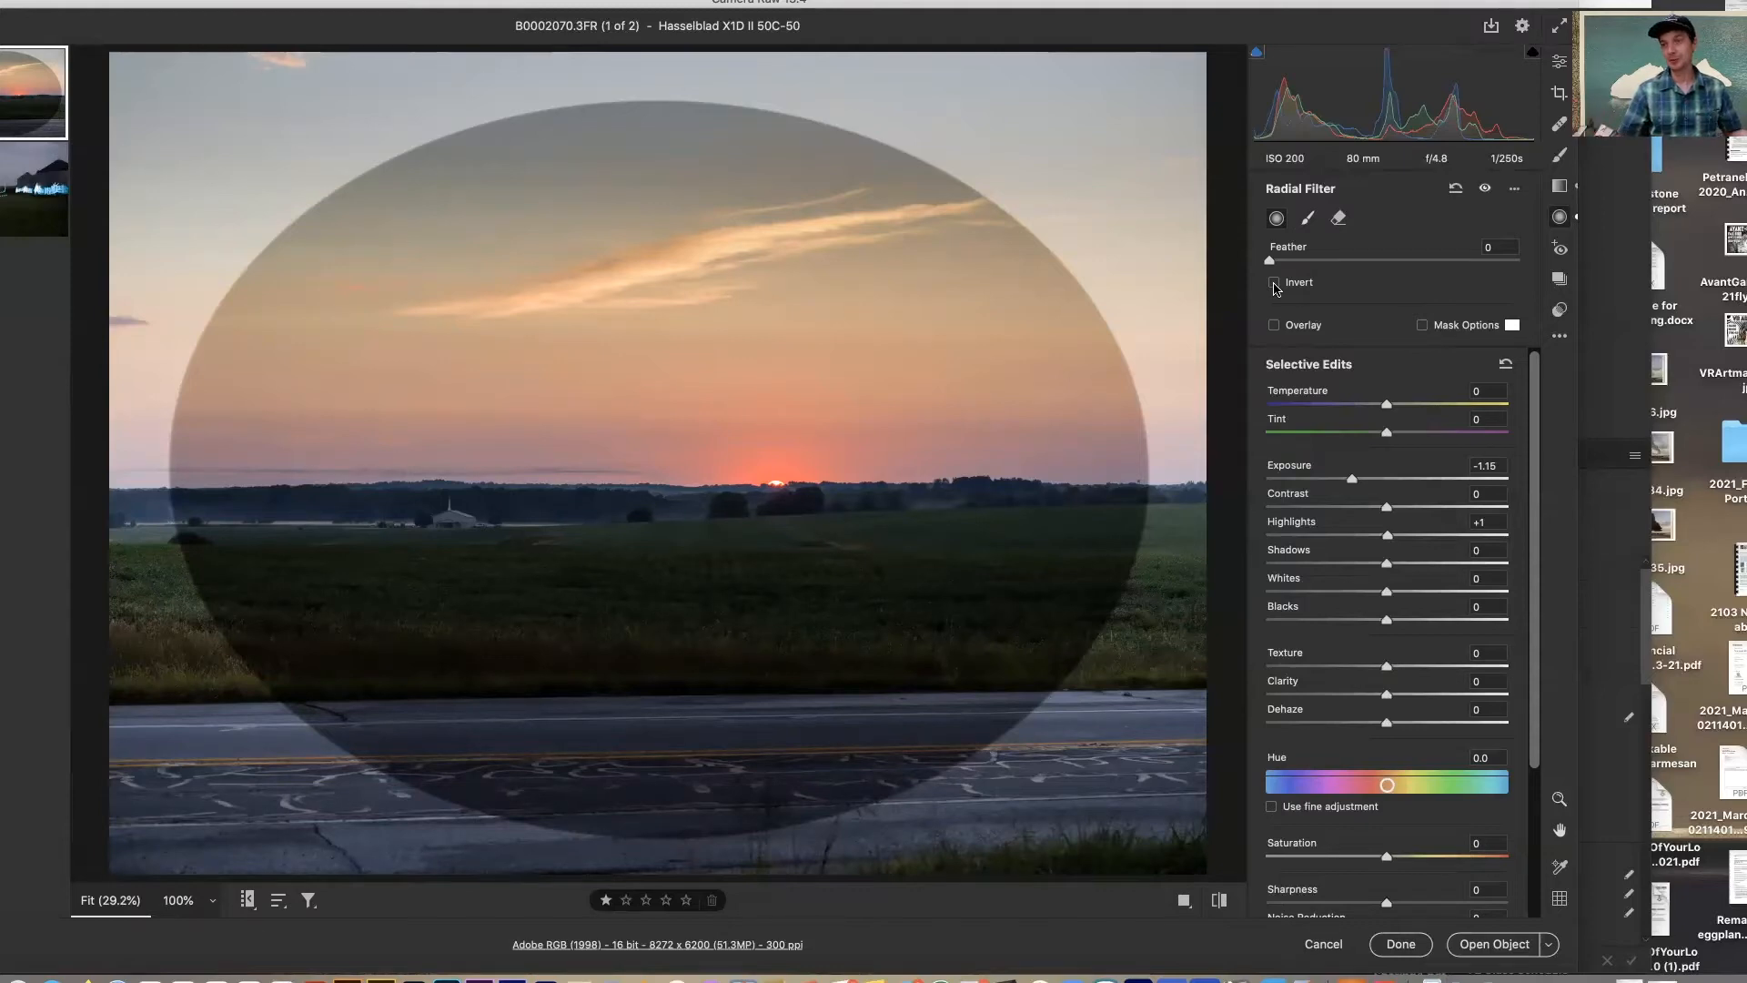
click(1274, 284)
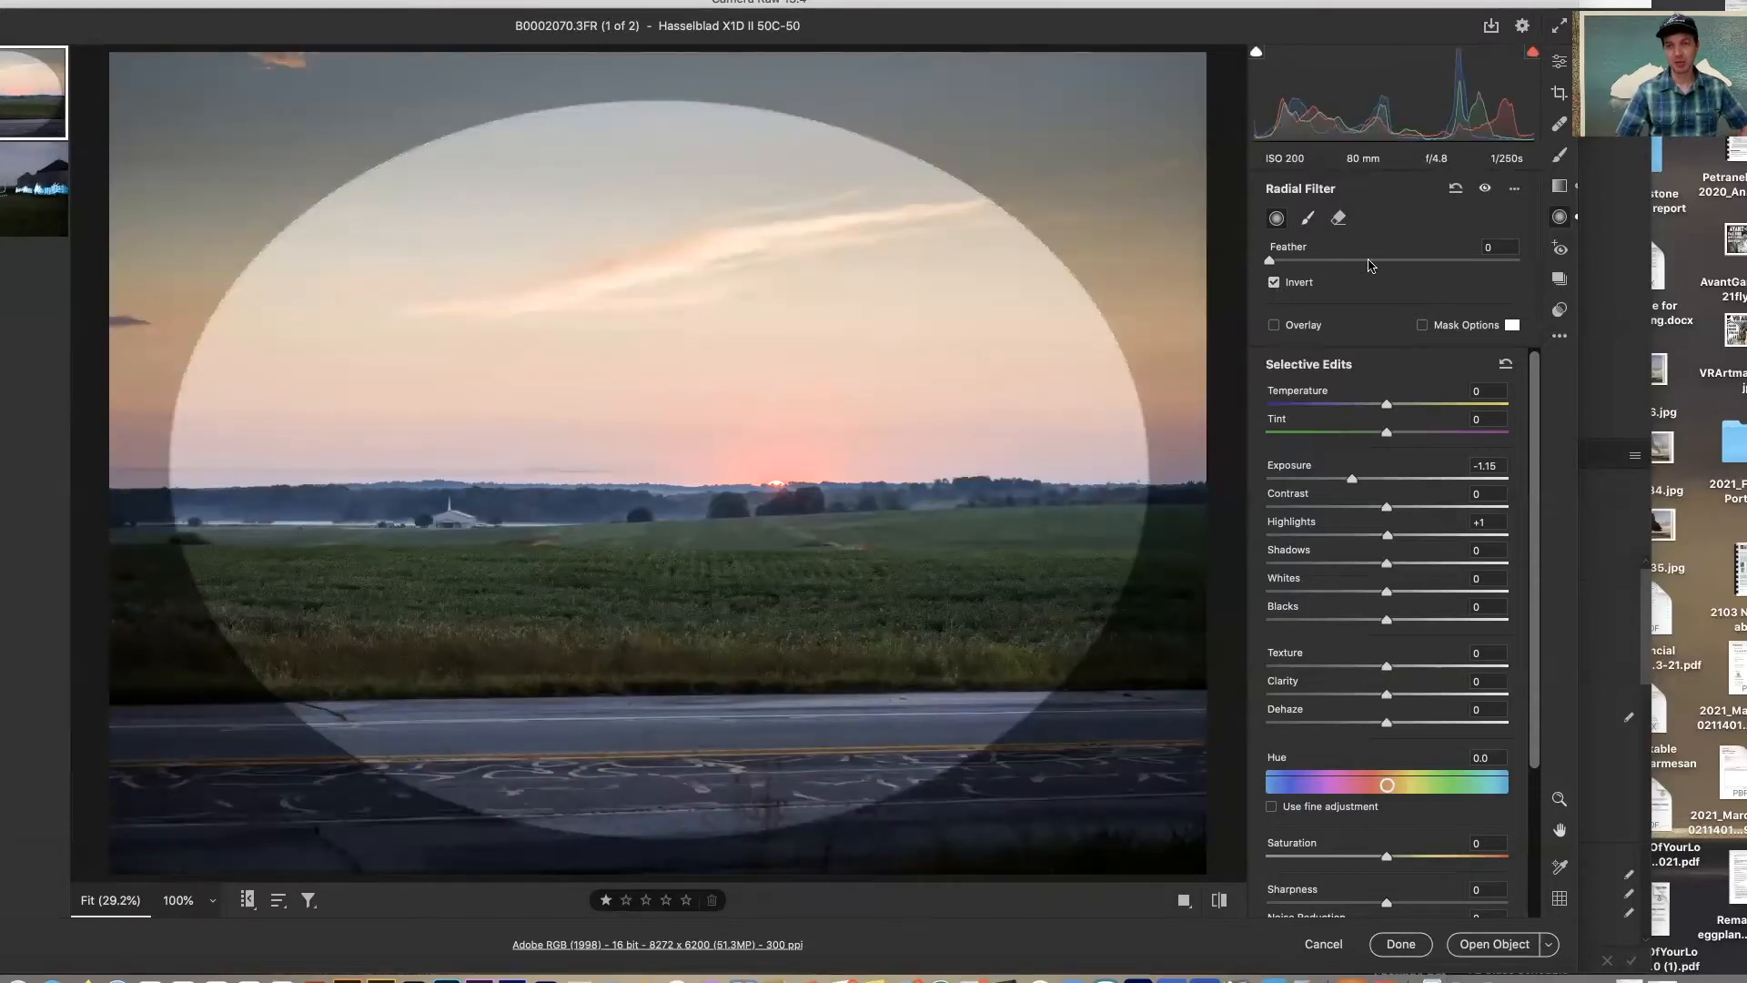
- Set the radial filter's feather to 30, show the overlay, and enlarge the ellipse slightly in height and width
drag(1374, 265, 1346, 271)
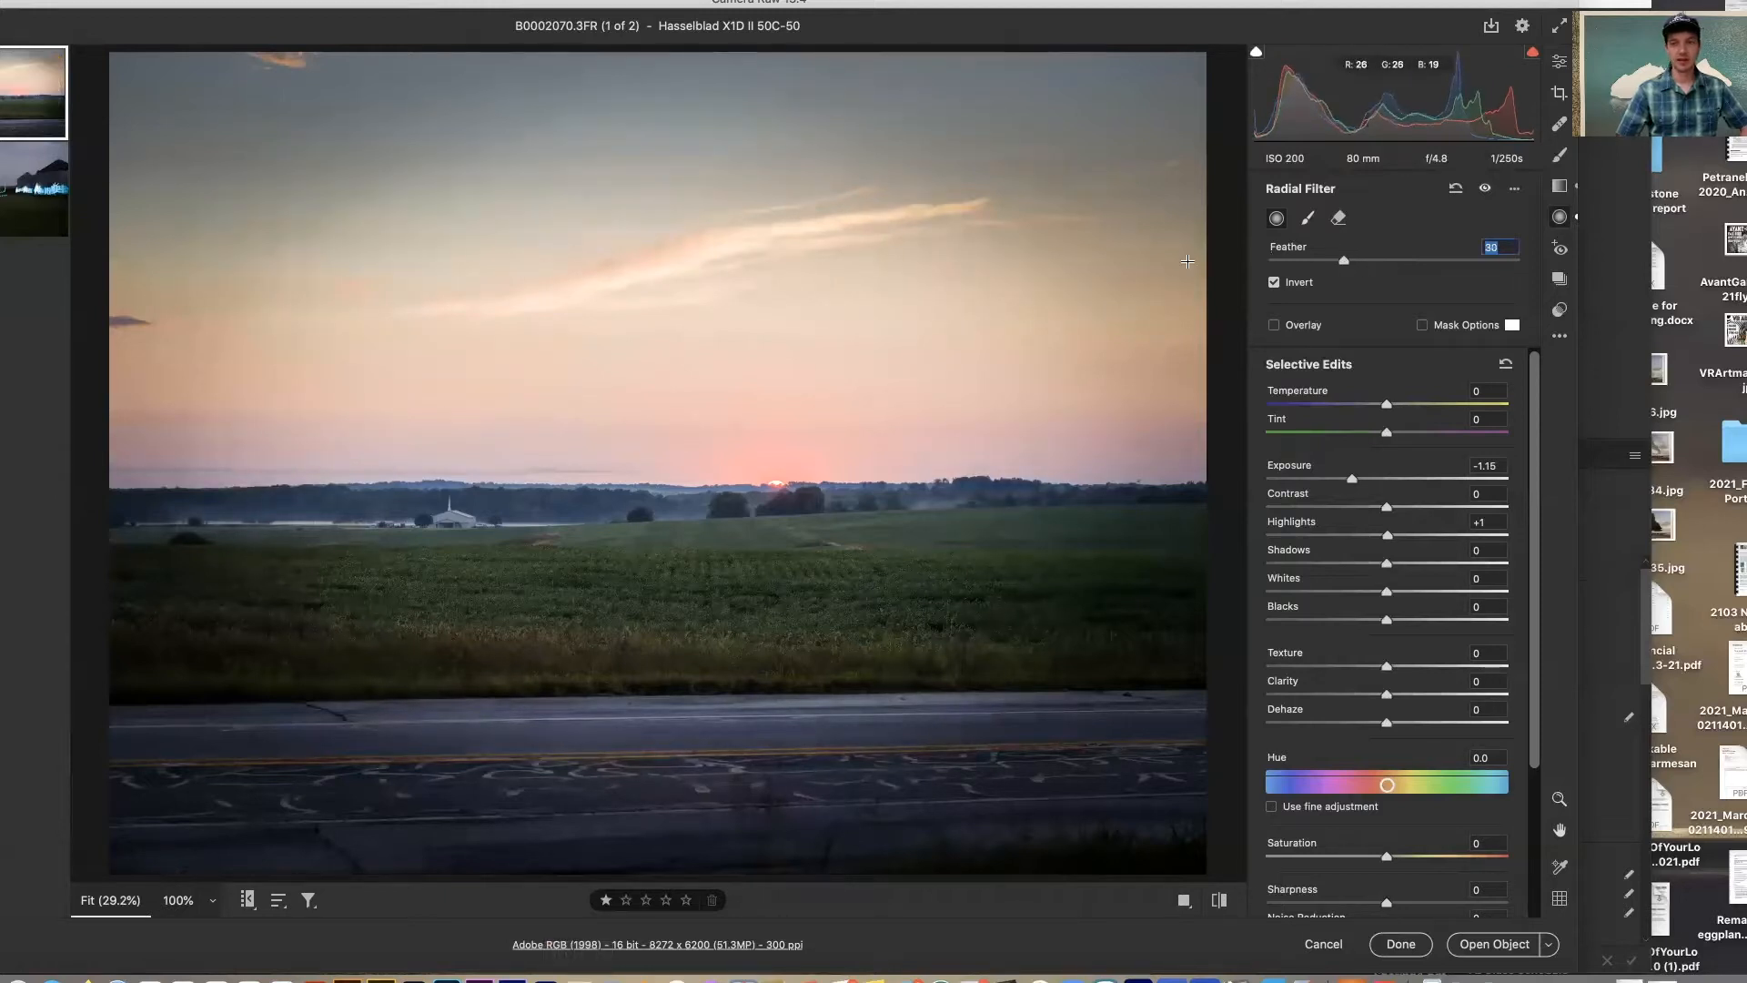
click(1280, 330)
drag(664, 98, 664, 85)
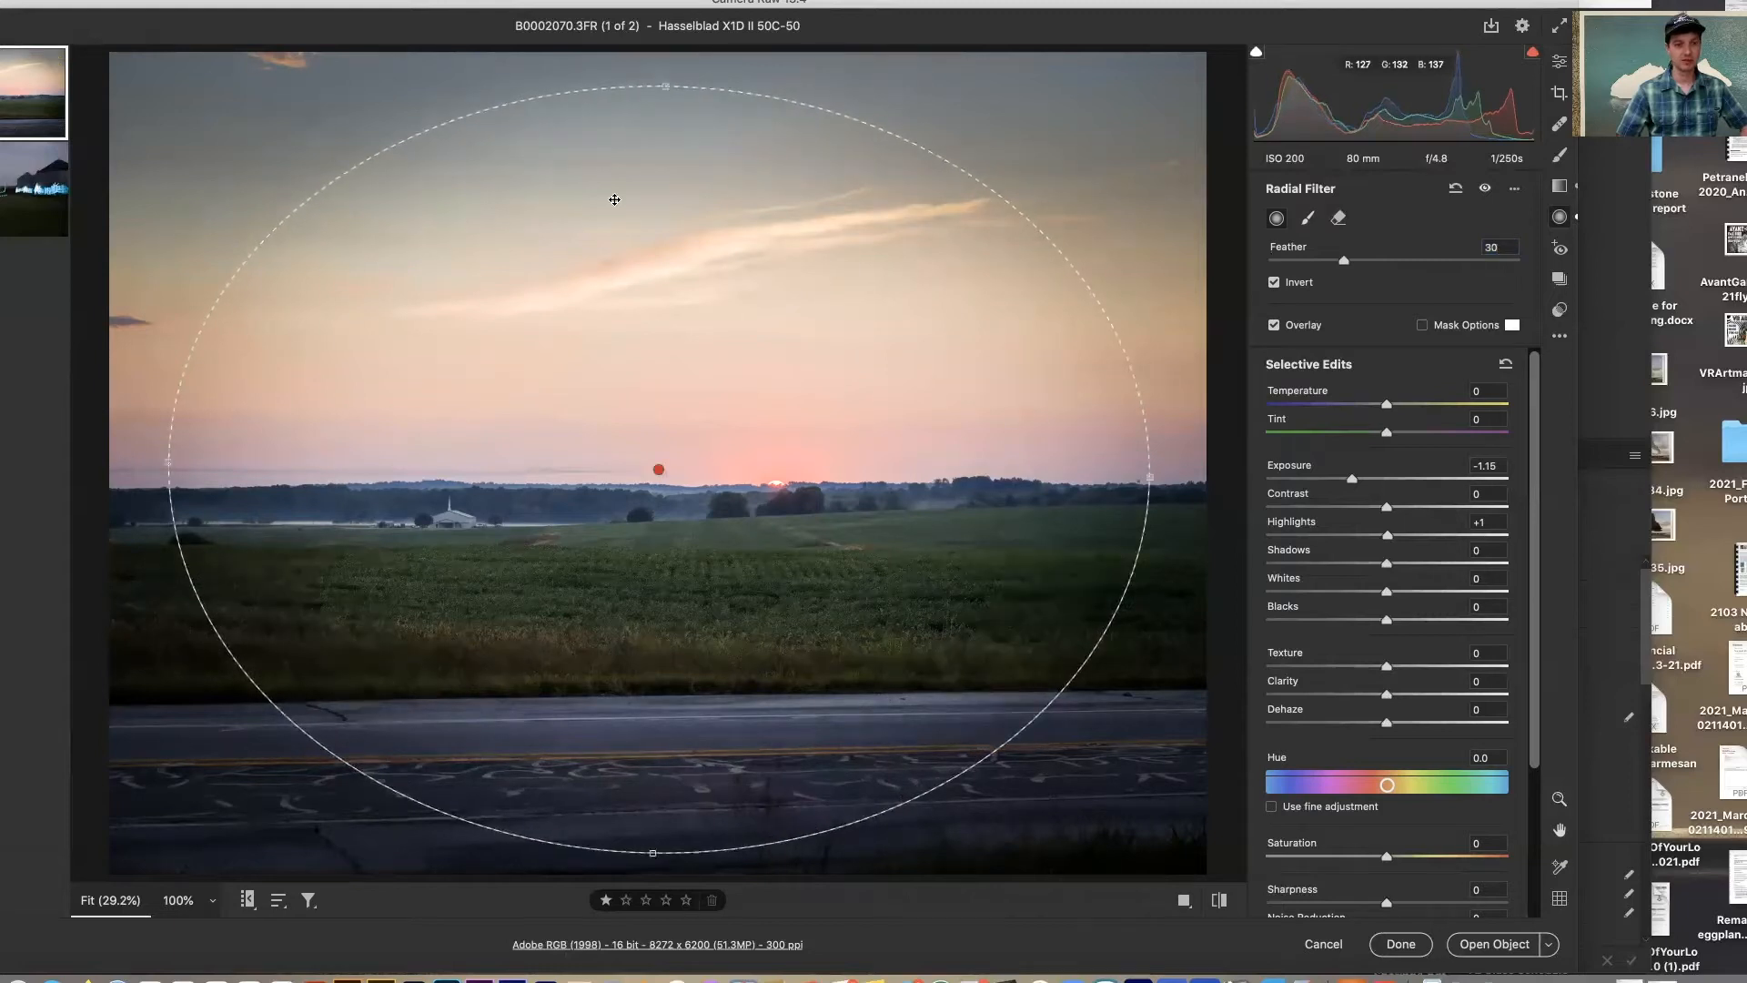
drag(168, 463, 150, 462)
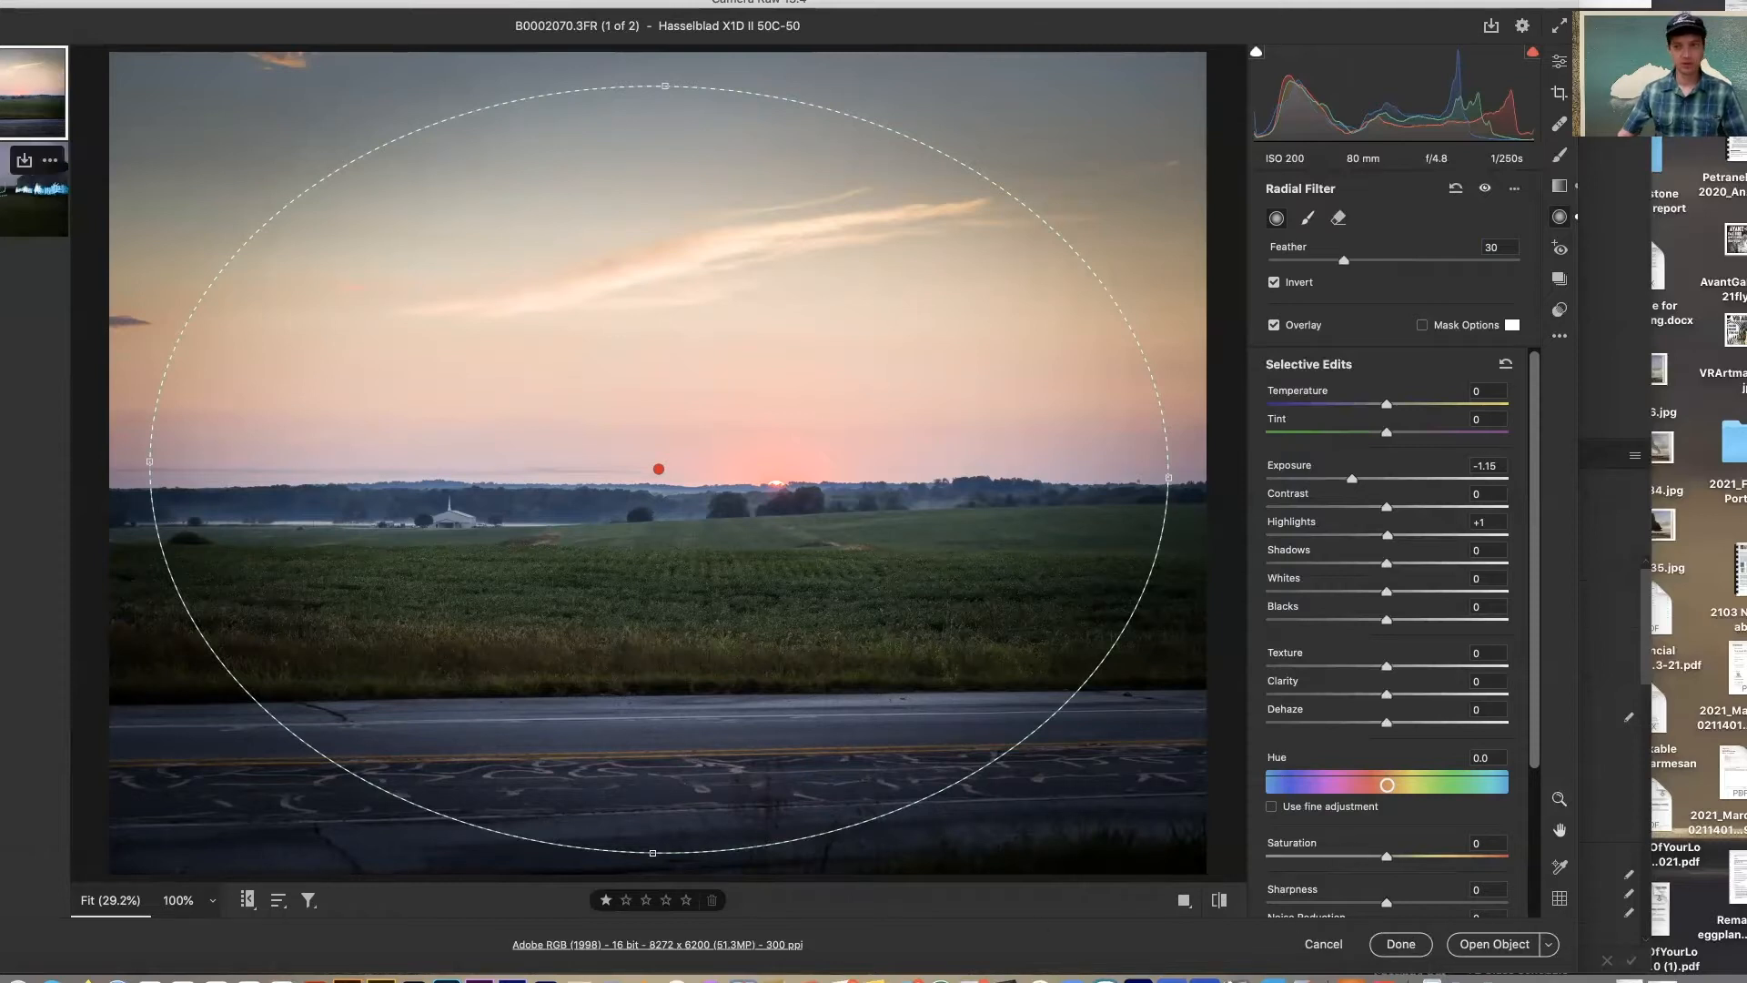
- Open the second photo with the silos and set its exposure to +0.70, highlights -52, whites -93, shadows +30 and blacks -13
click(27, 196)
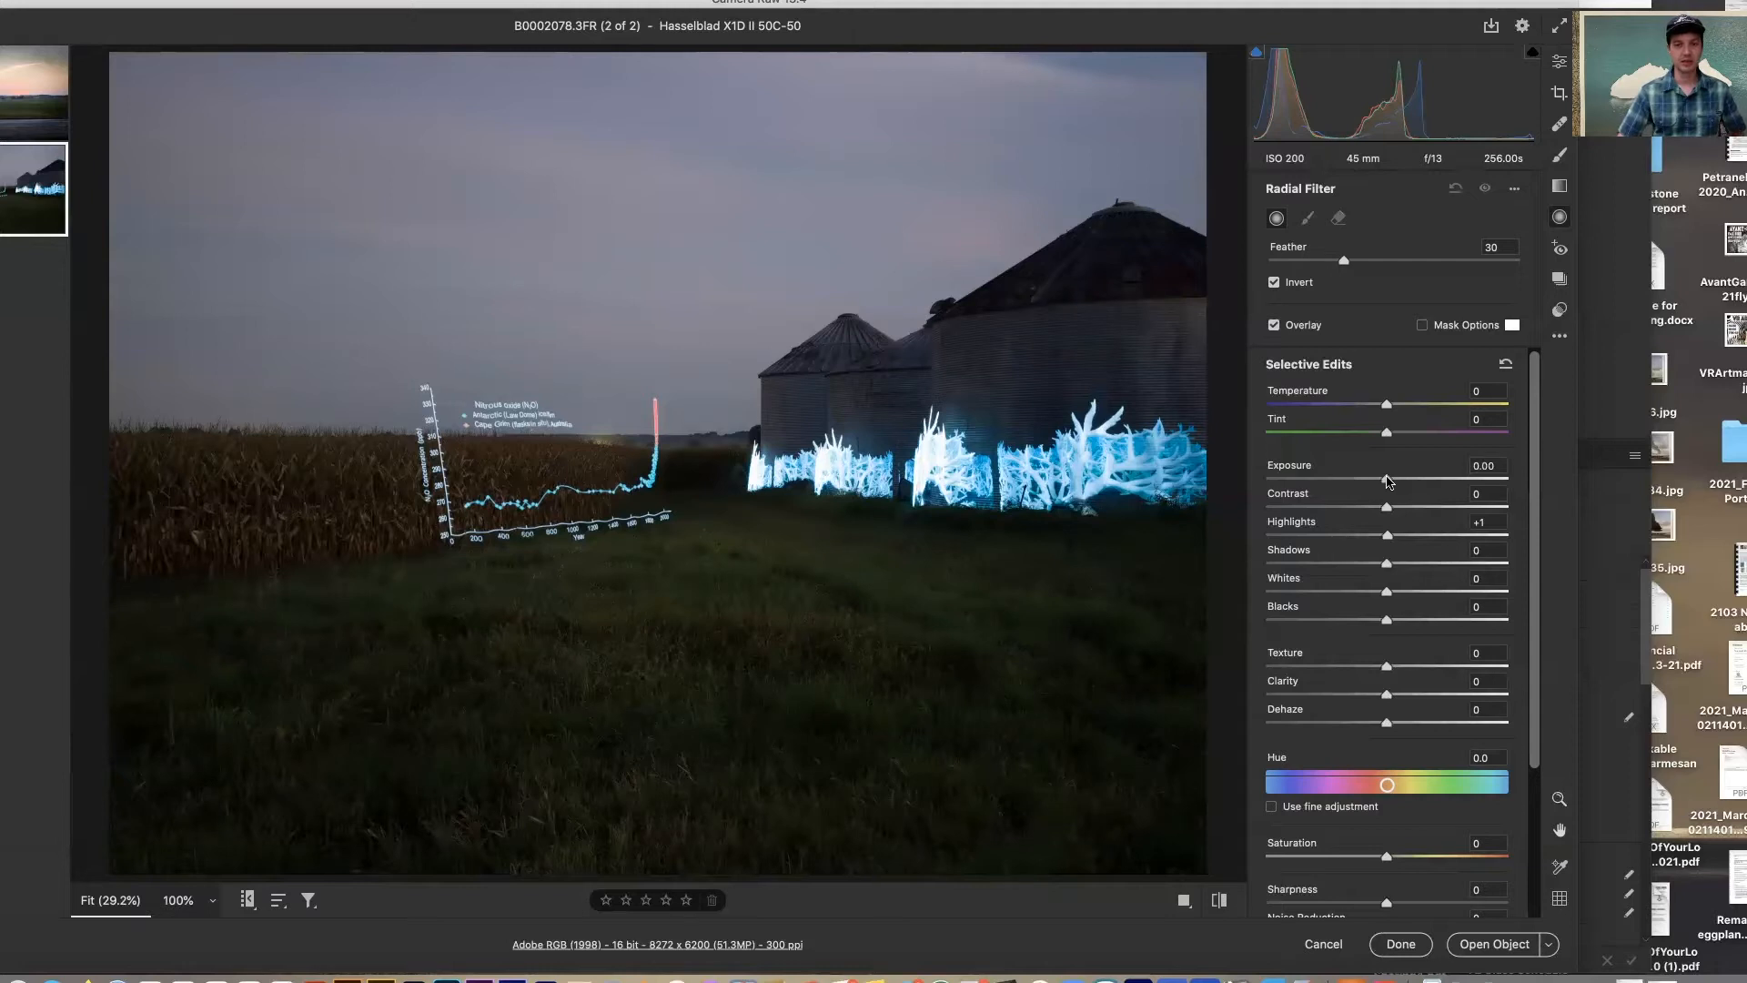
drag(1387, 480, 1385, 481)
click(1561, 64)
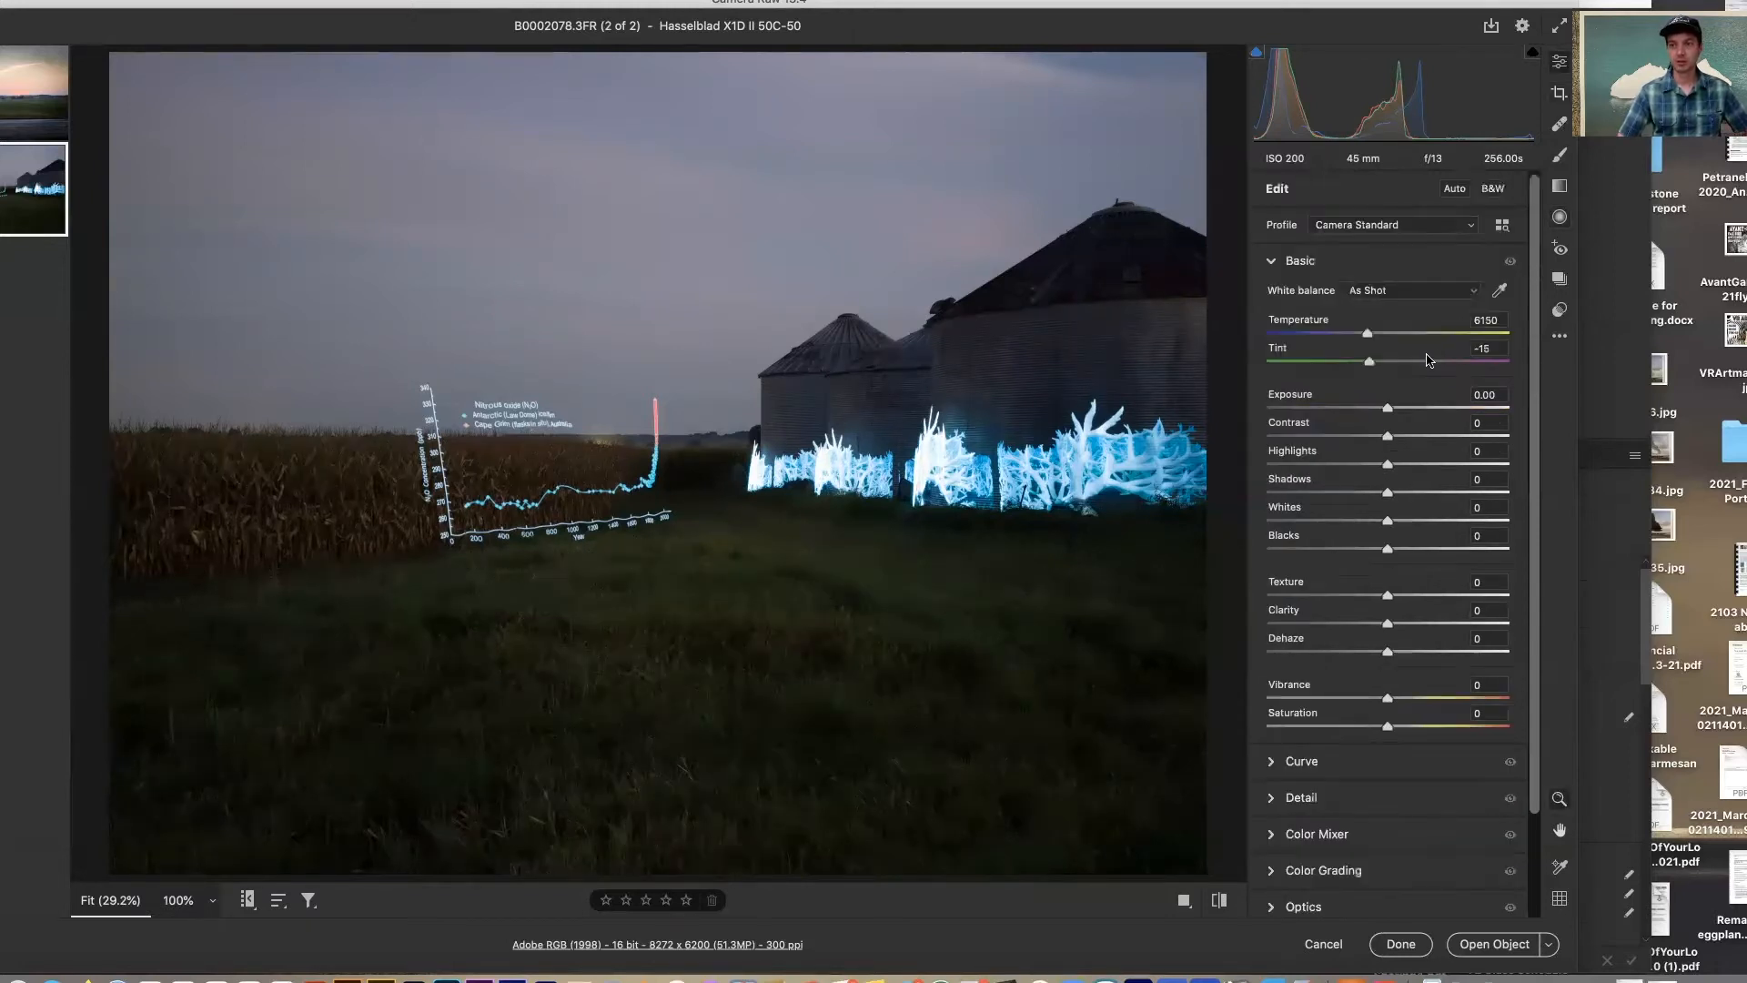
drag(1387, 409, 1404, 409)
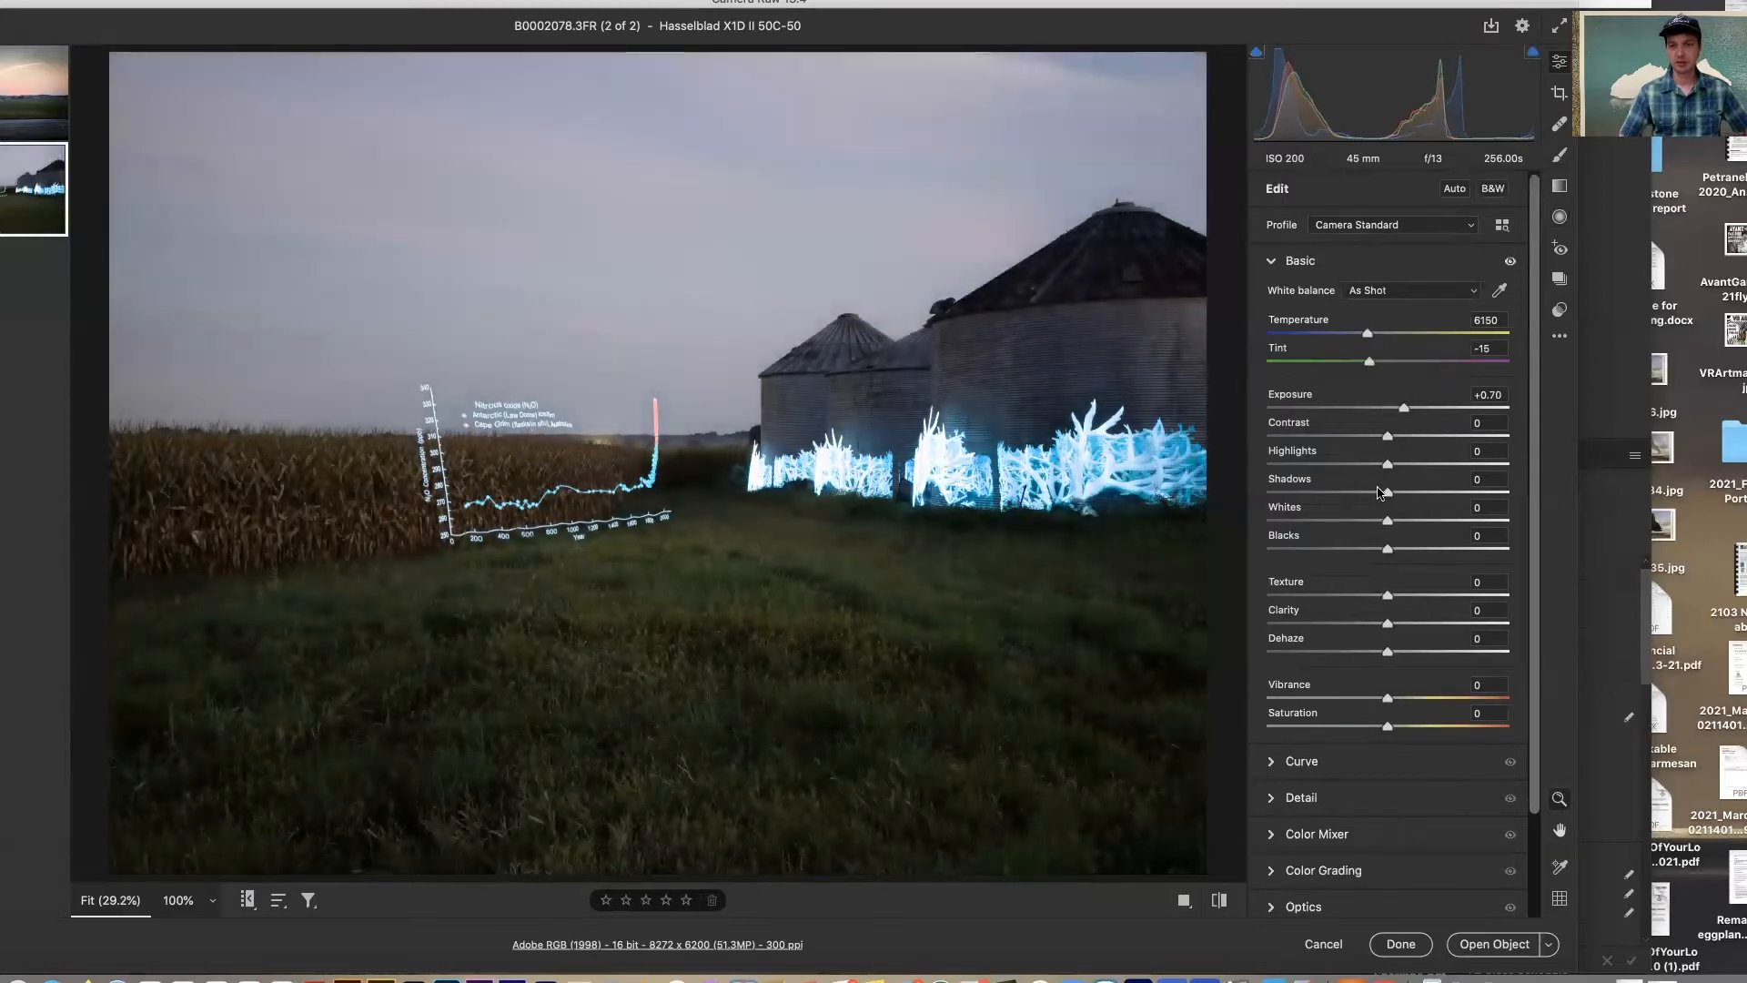
drag(1387, 466, 1277, 546)
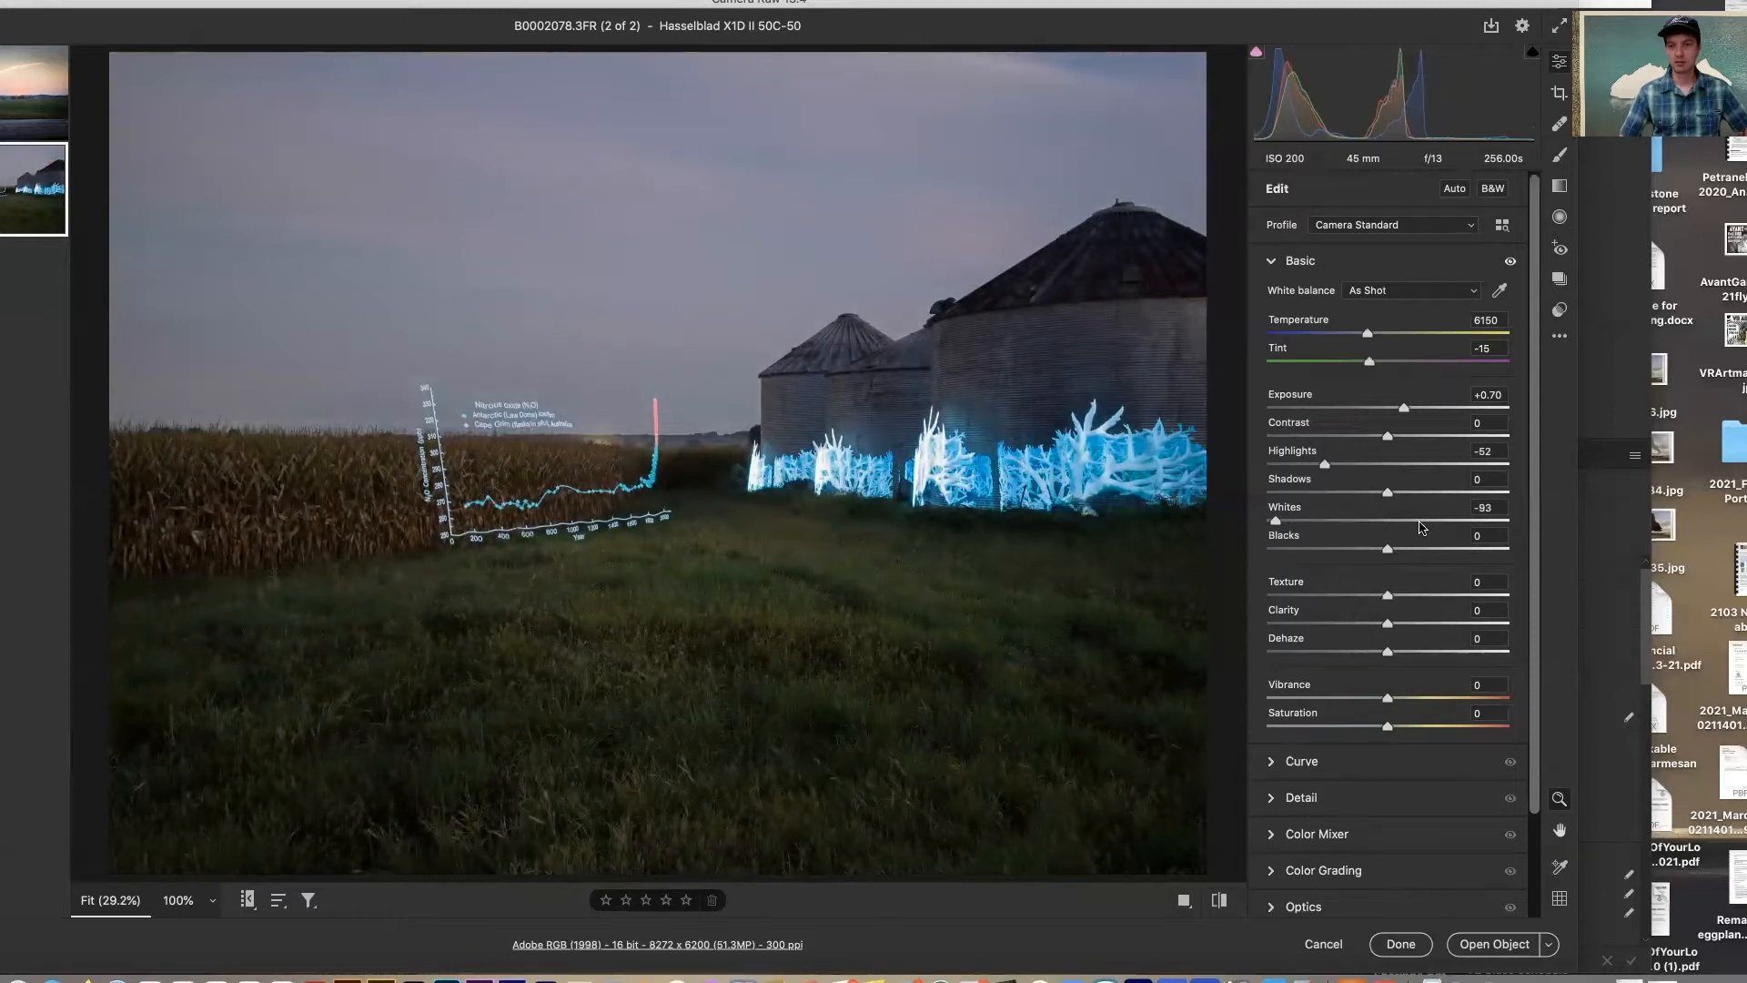
drag(1387, 494, 1424, 498)
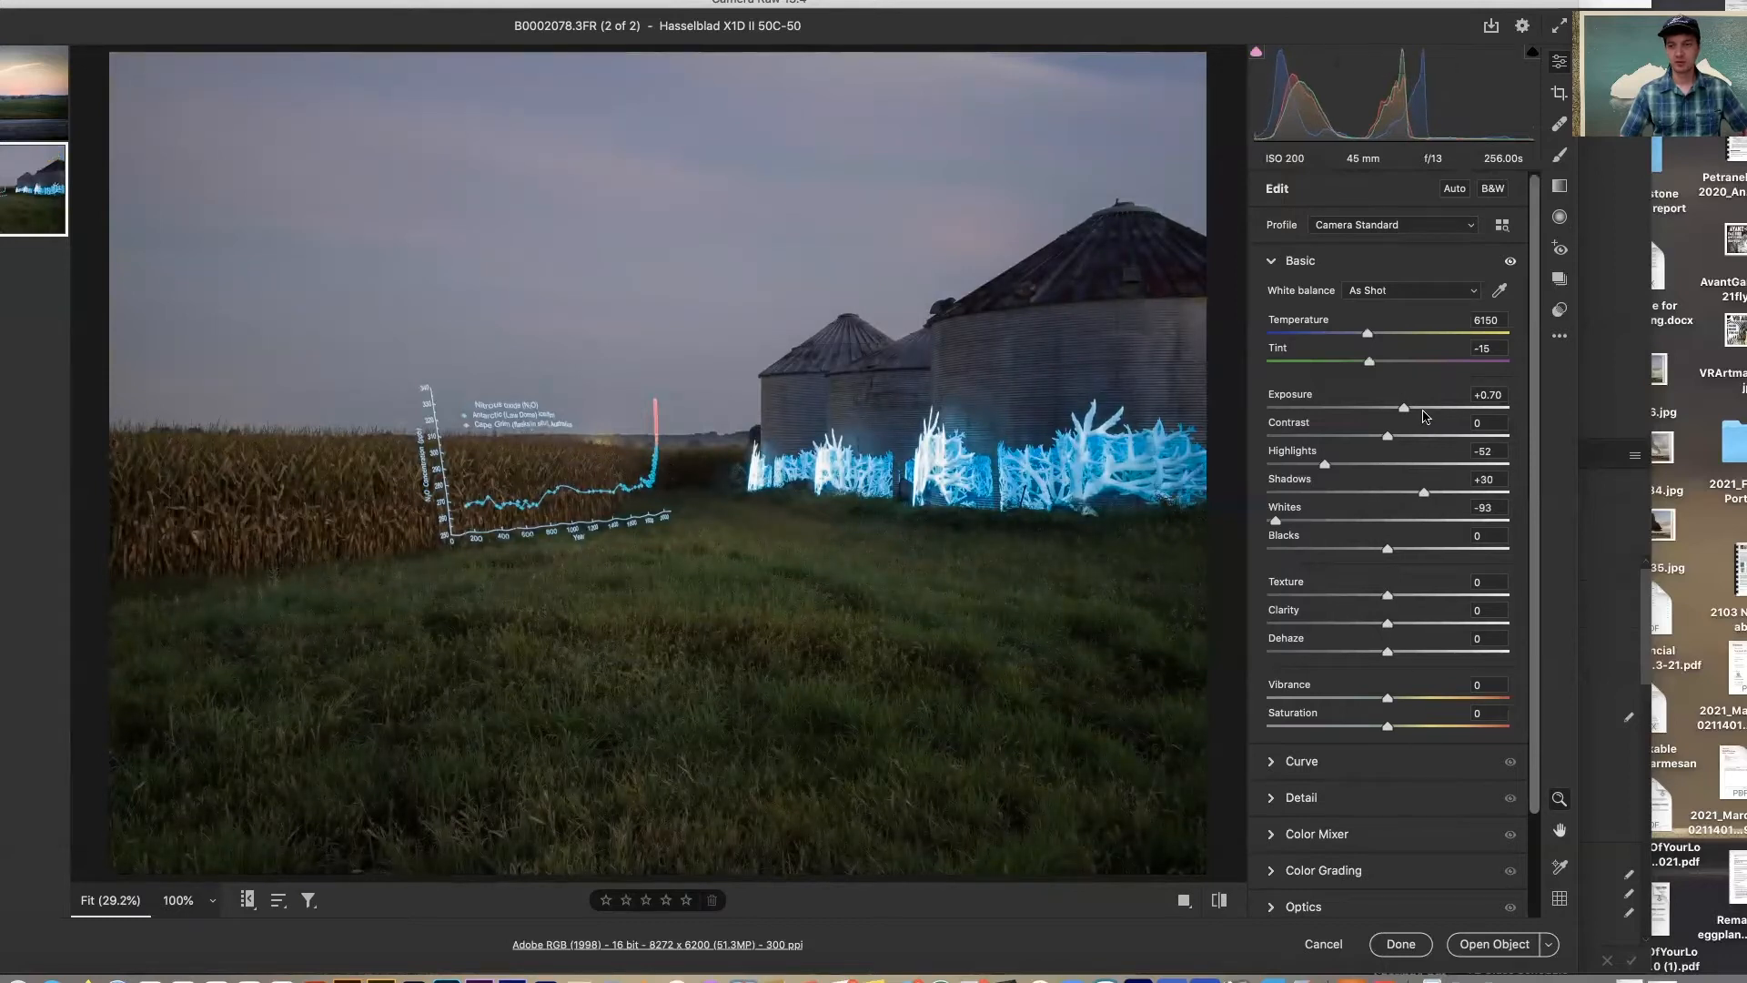
drag(1387, 550, 1372, 552)
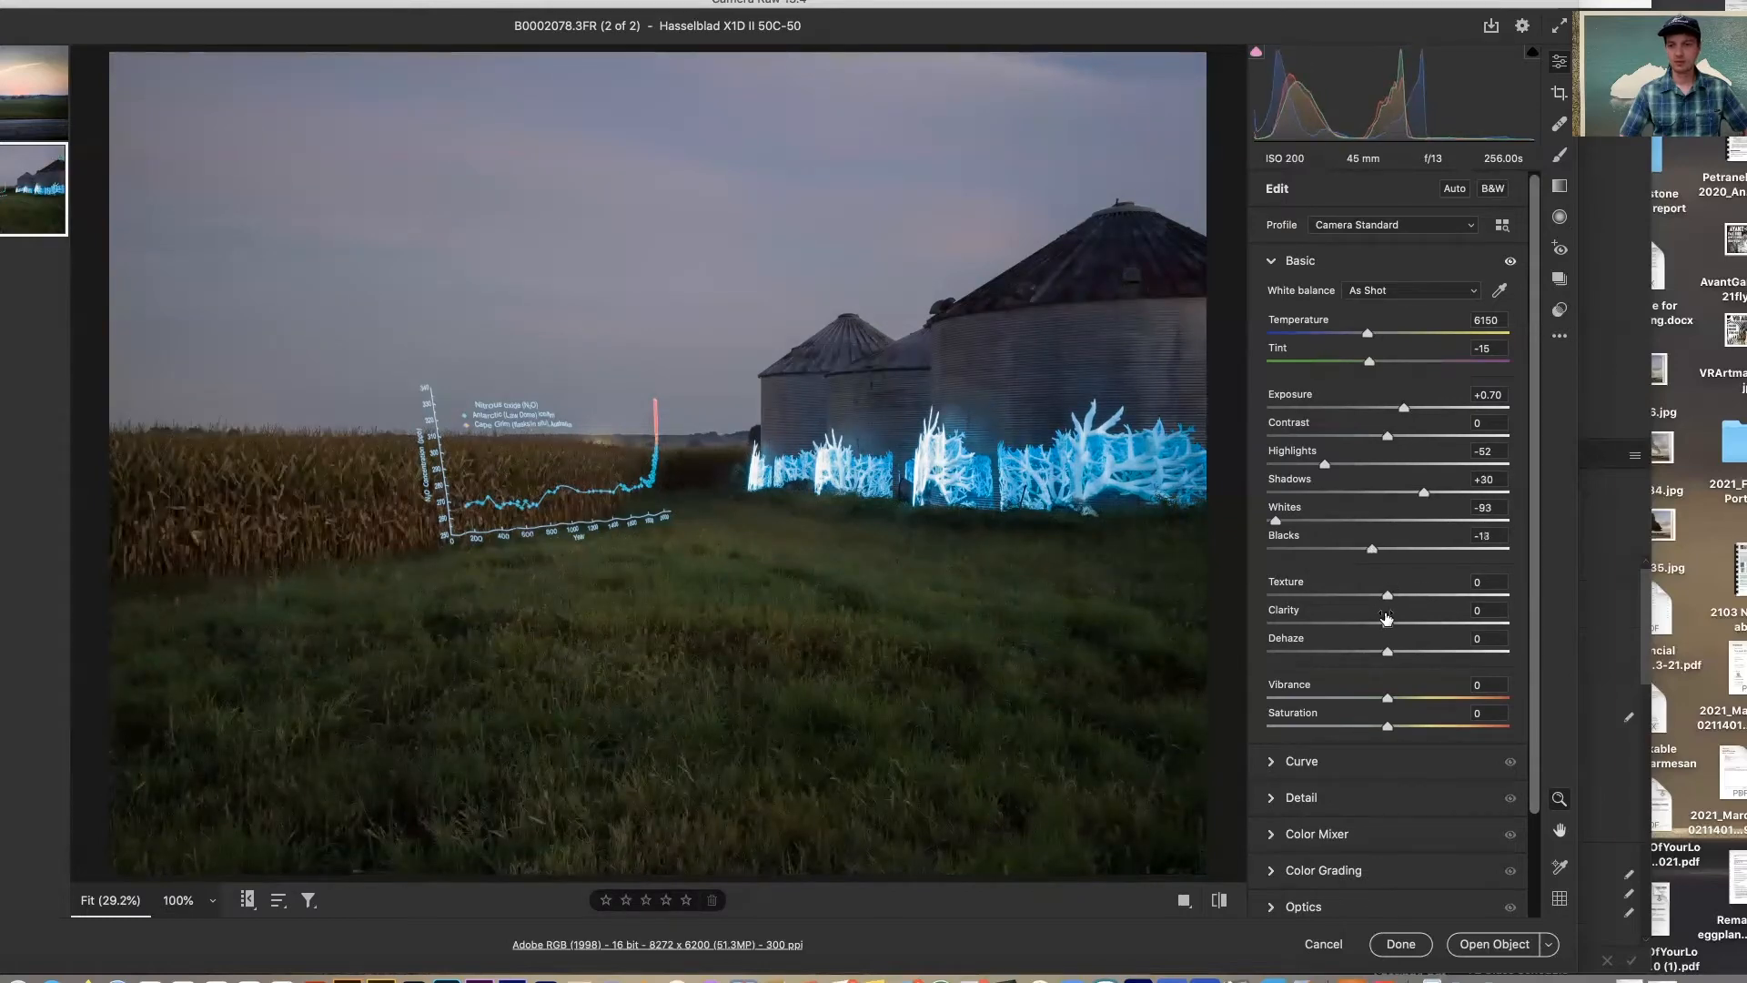
- Set the silo photo's clarity to +17 and its saturation to -8
drag(1387, 624, 1408, 624)
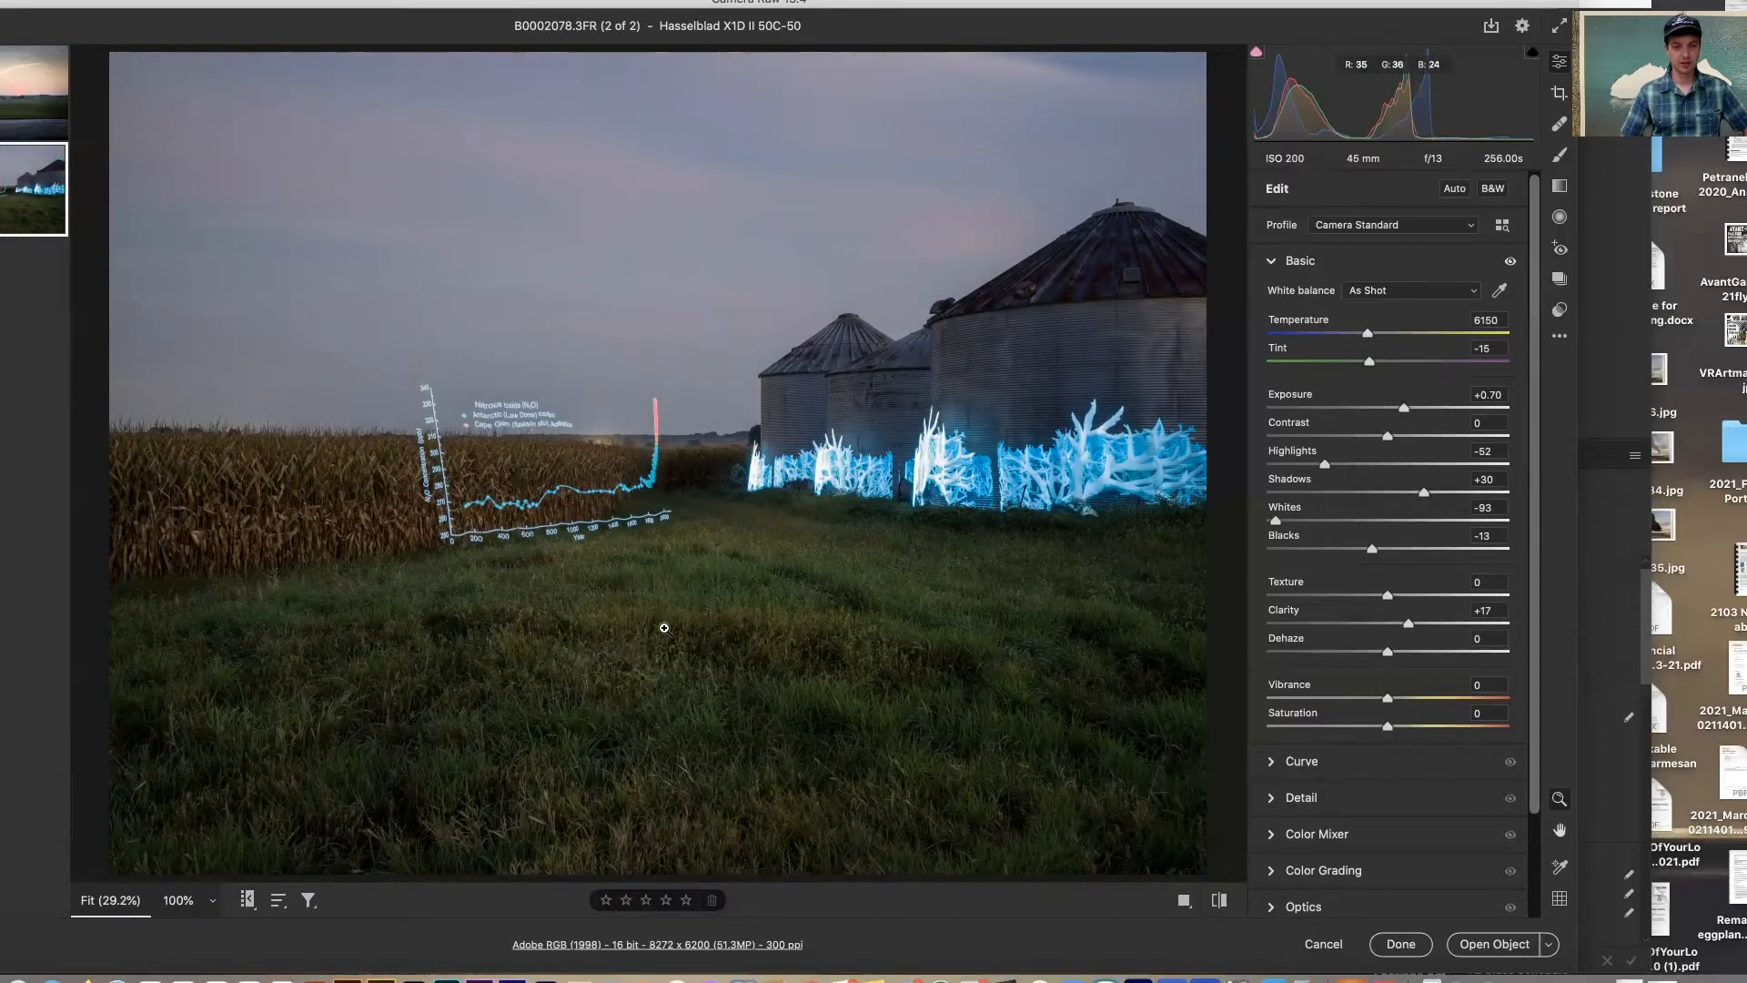
mouse_move(1387, 699)
mouse_down()
mouse_move(1360, 702)
mouse_move(1384, 702)
mouse_move(1380, 730)
mouse_up()
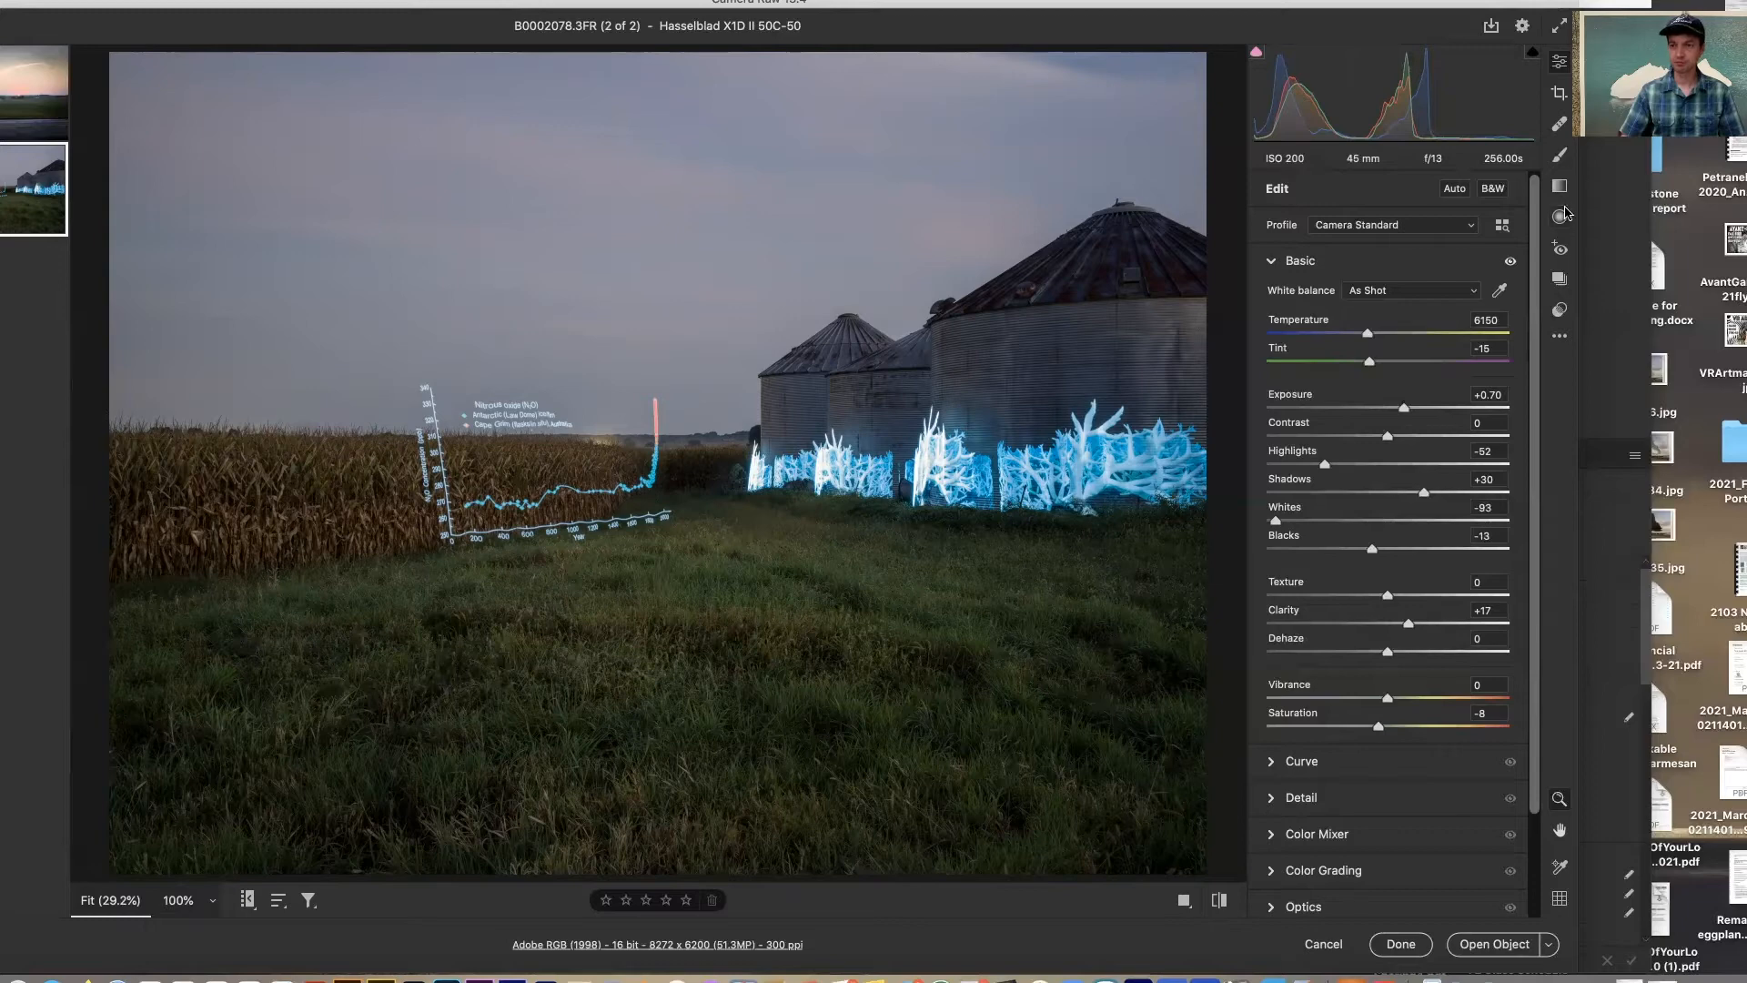
- Switch to the adjustment brush, reduce its size to 18, reveal its extra settings and set the density to 88
click(1559, 161)
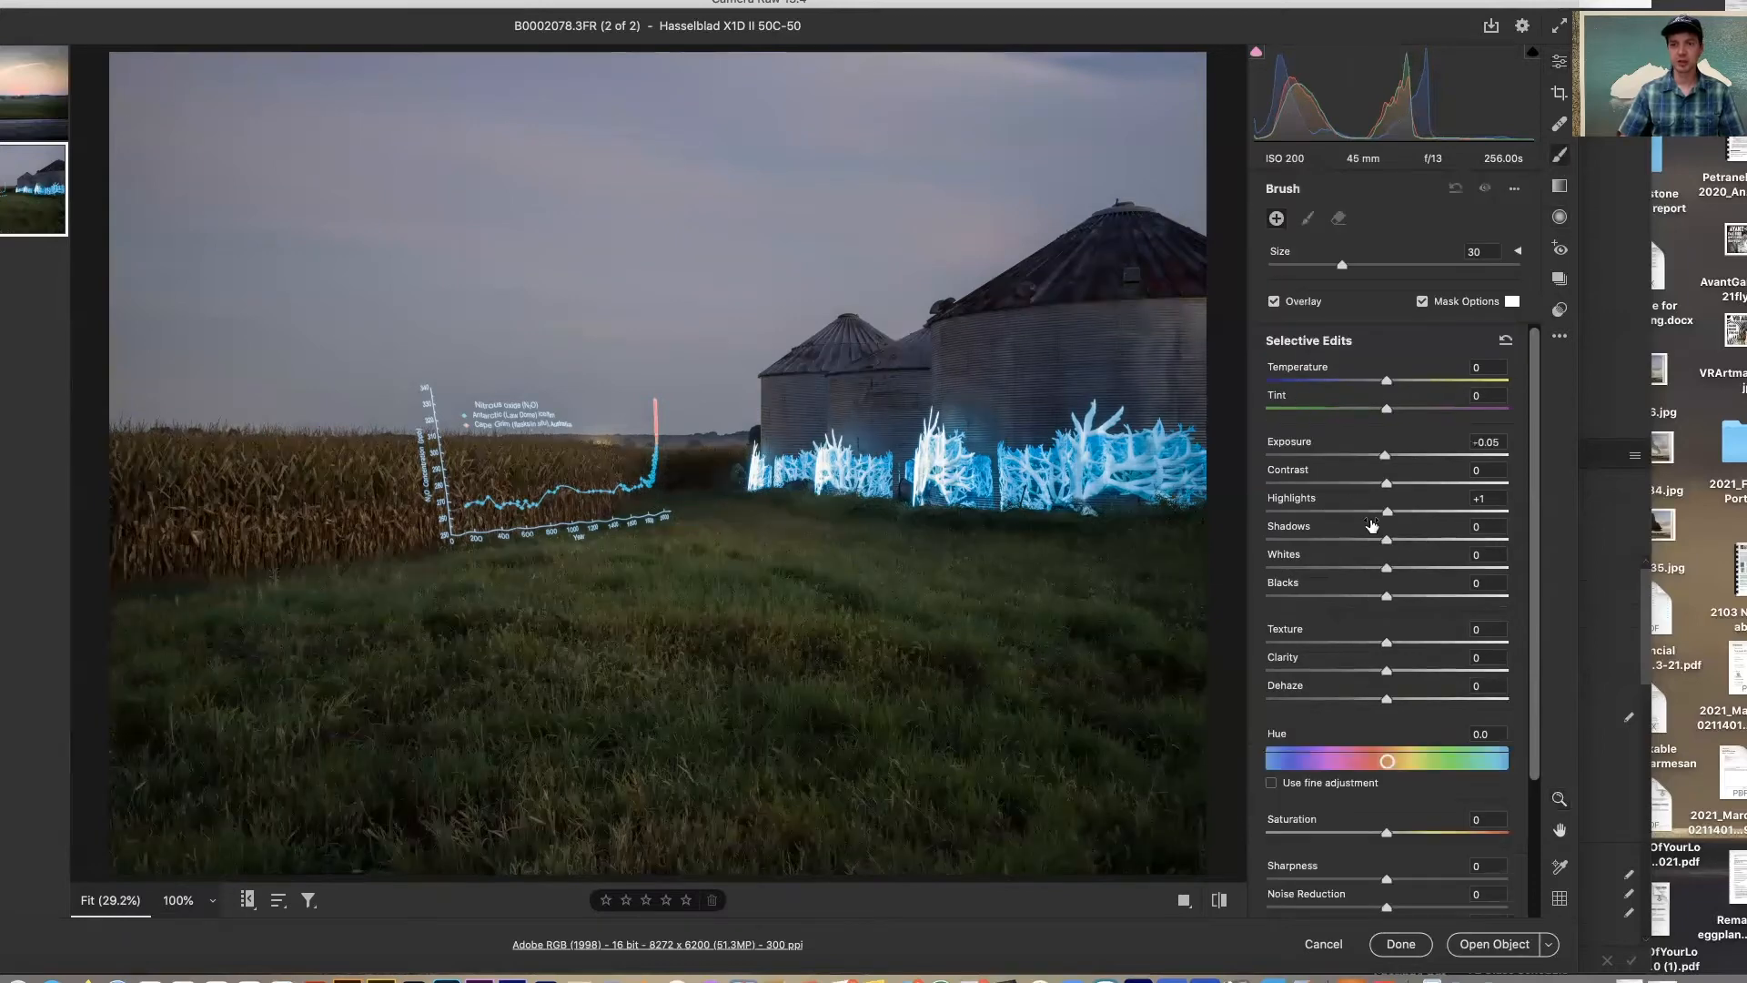
scroll(1534, 364, down, 5)
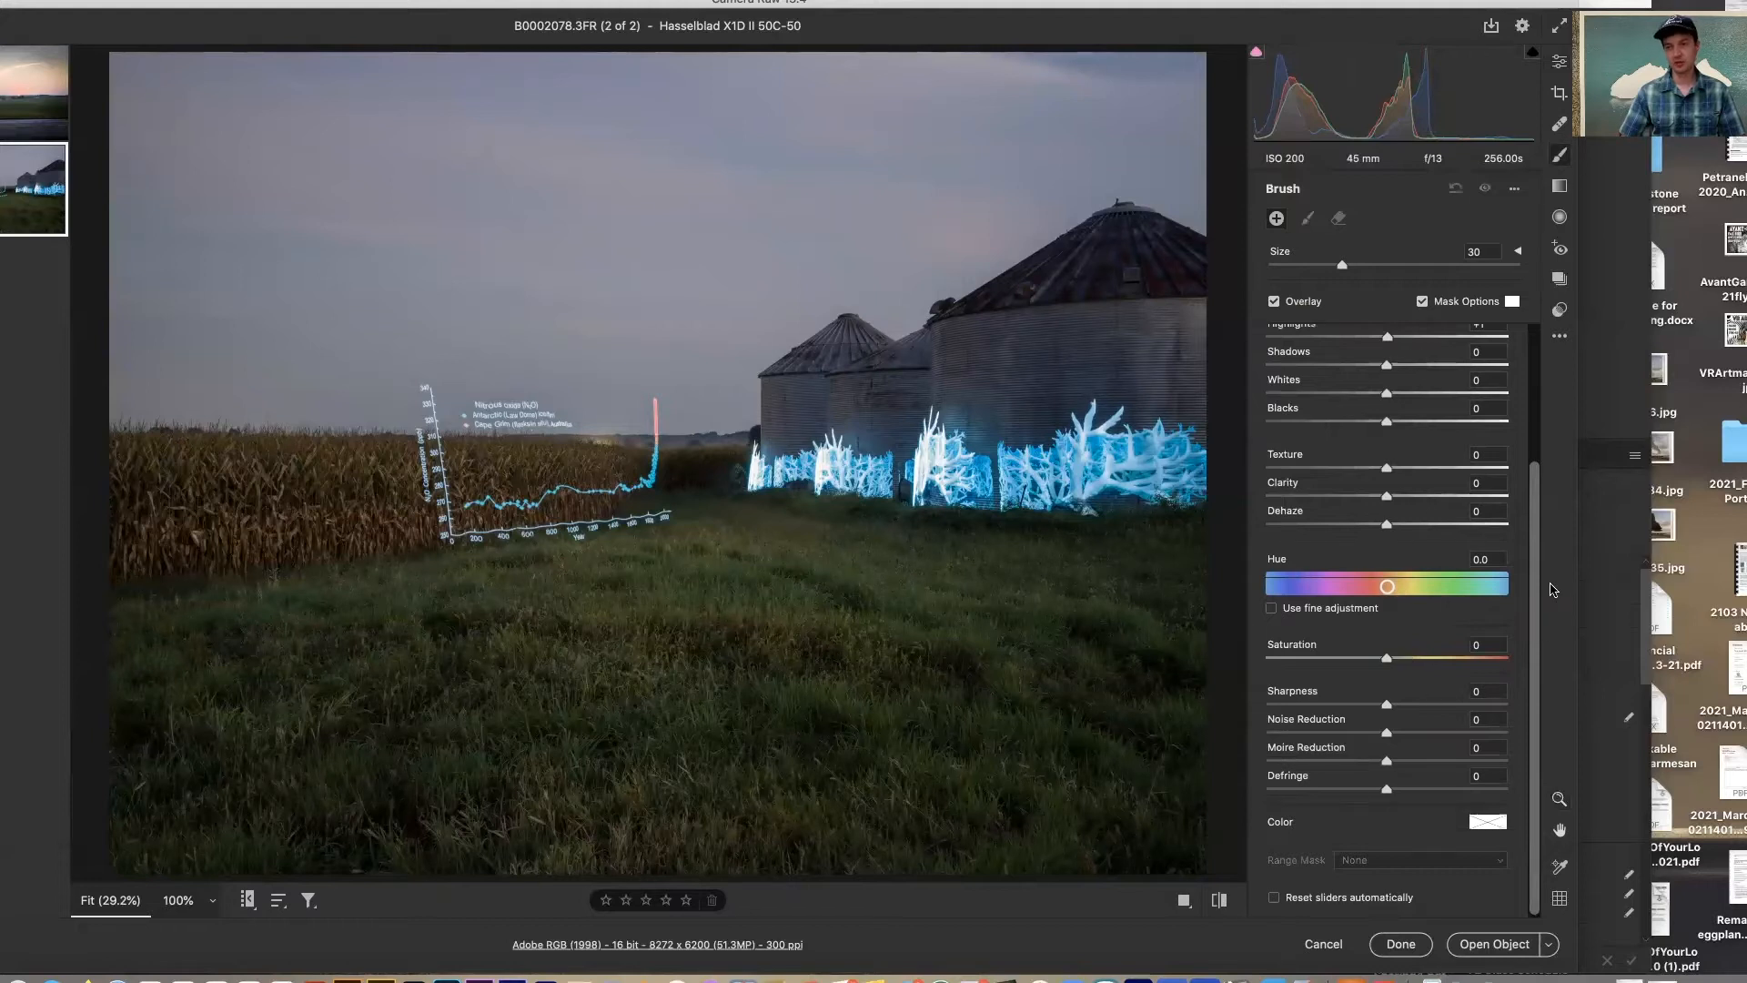
scroll(1535, 582, up, 5)
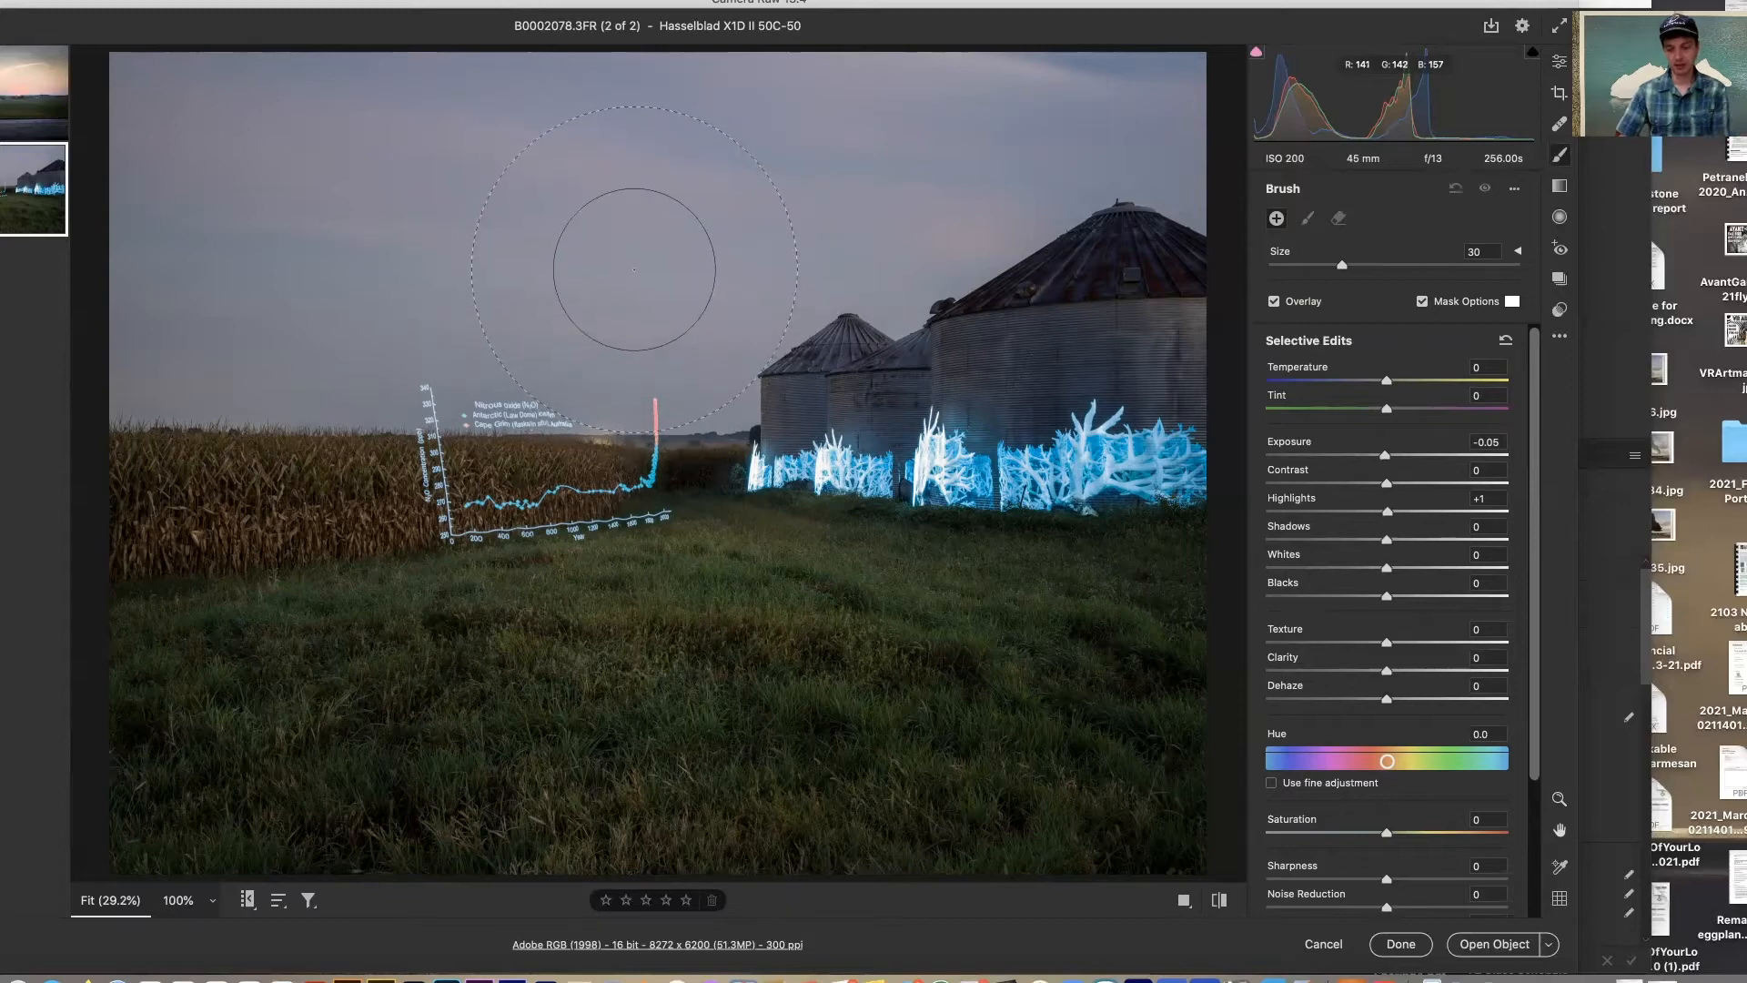
key(bracketleft)
key(bracketleft)
key(bracketleft)
key(bracketleft)
key(bracketleft)
key(bracketleft)
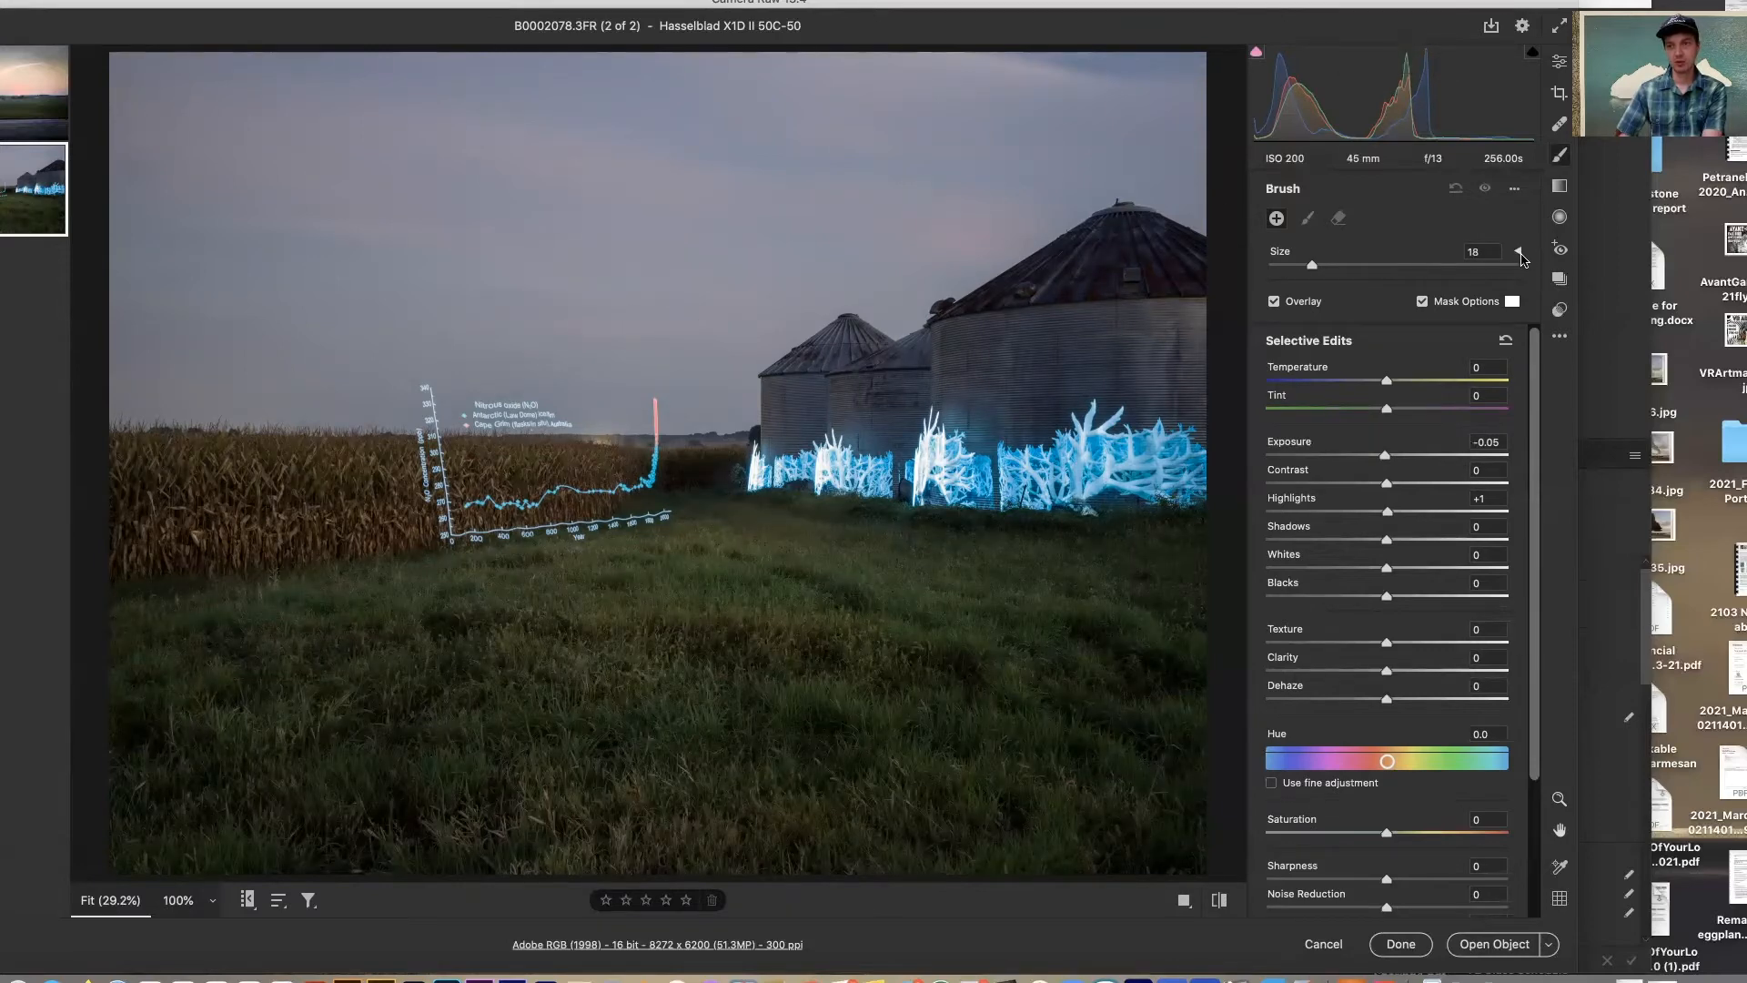
click(1517, 252)
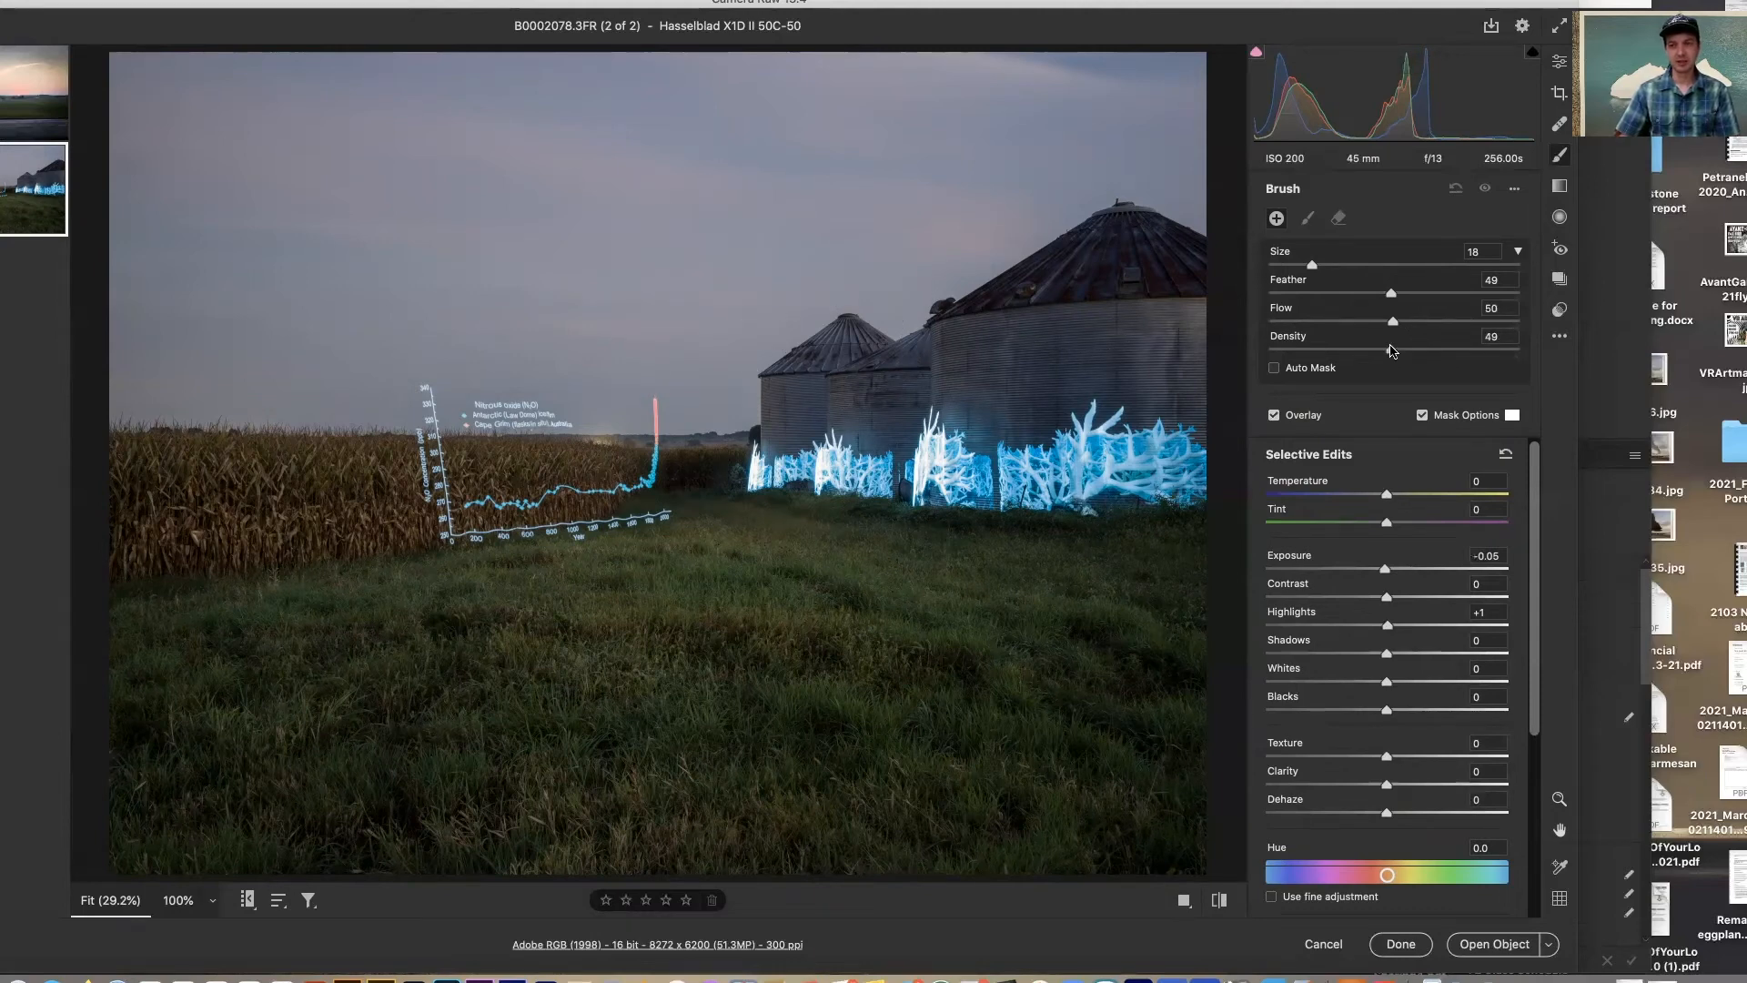
drag(1387, 352, 1489, 353)
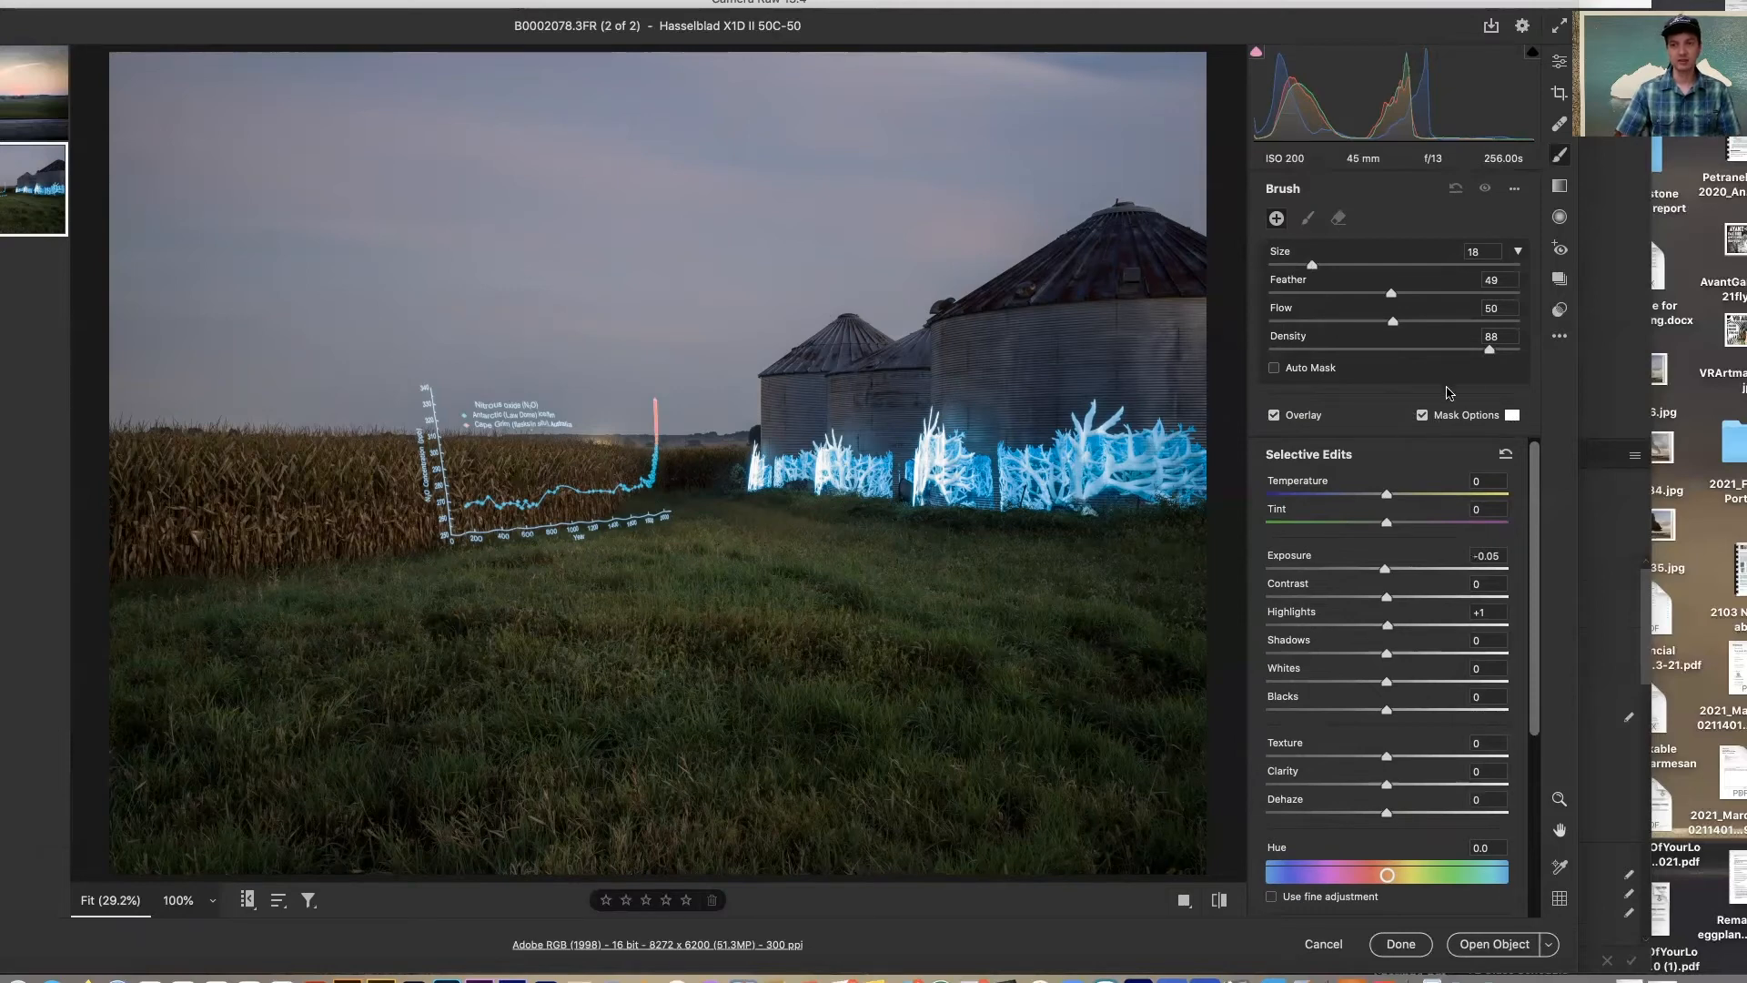
- Paint test strokes in the sky at brush size 18, then at size 6 with a soft and a hard feather
mouse_move(343, 187)
mouse_down()
mouse_move(390, 215)
mouse_move(554, 203)
mouse_up()
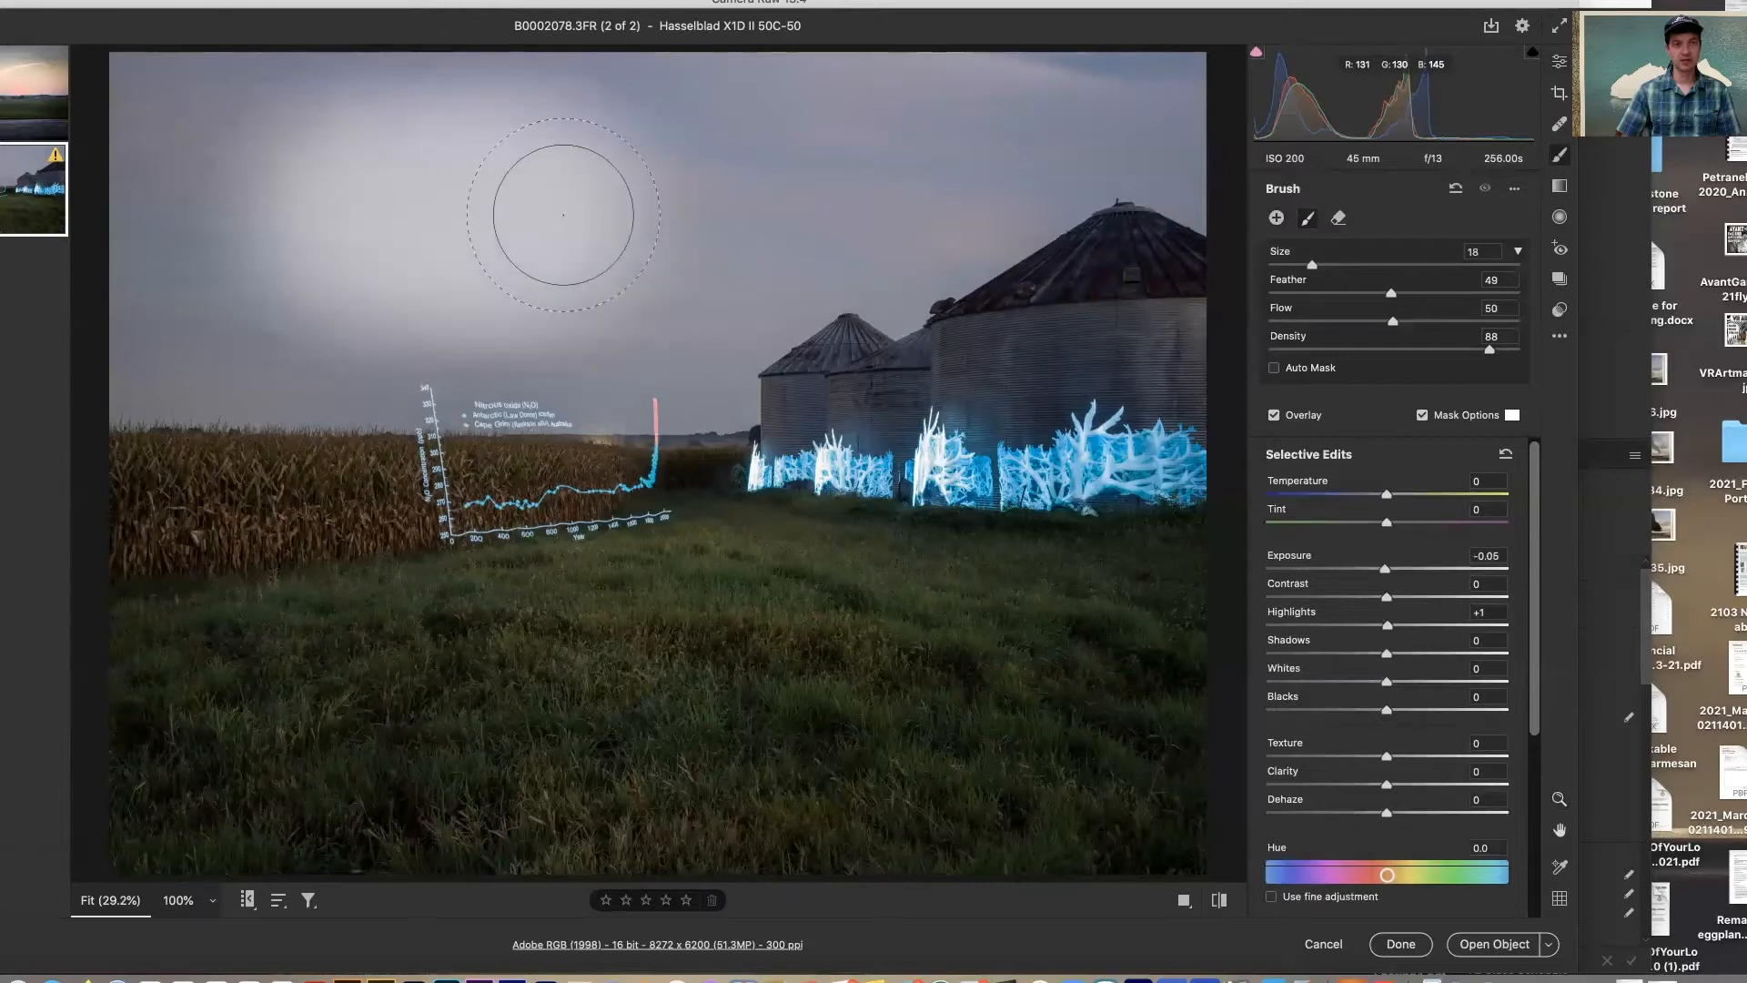
key(bracketleft)
key(bracketleft)
key(bracketleft)
key(bracketleft)
key(bracketleft)
drag(705, 180, 848, 180)
drag(1390, 293, 1273, 294)
drag(706, 275, 869, 277)
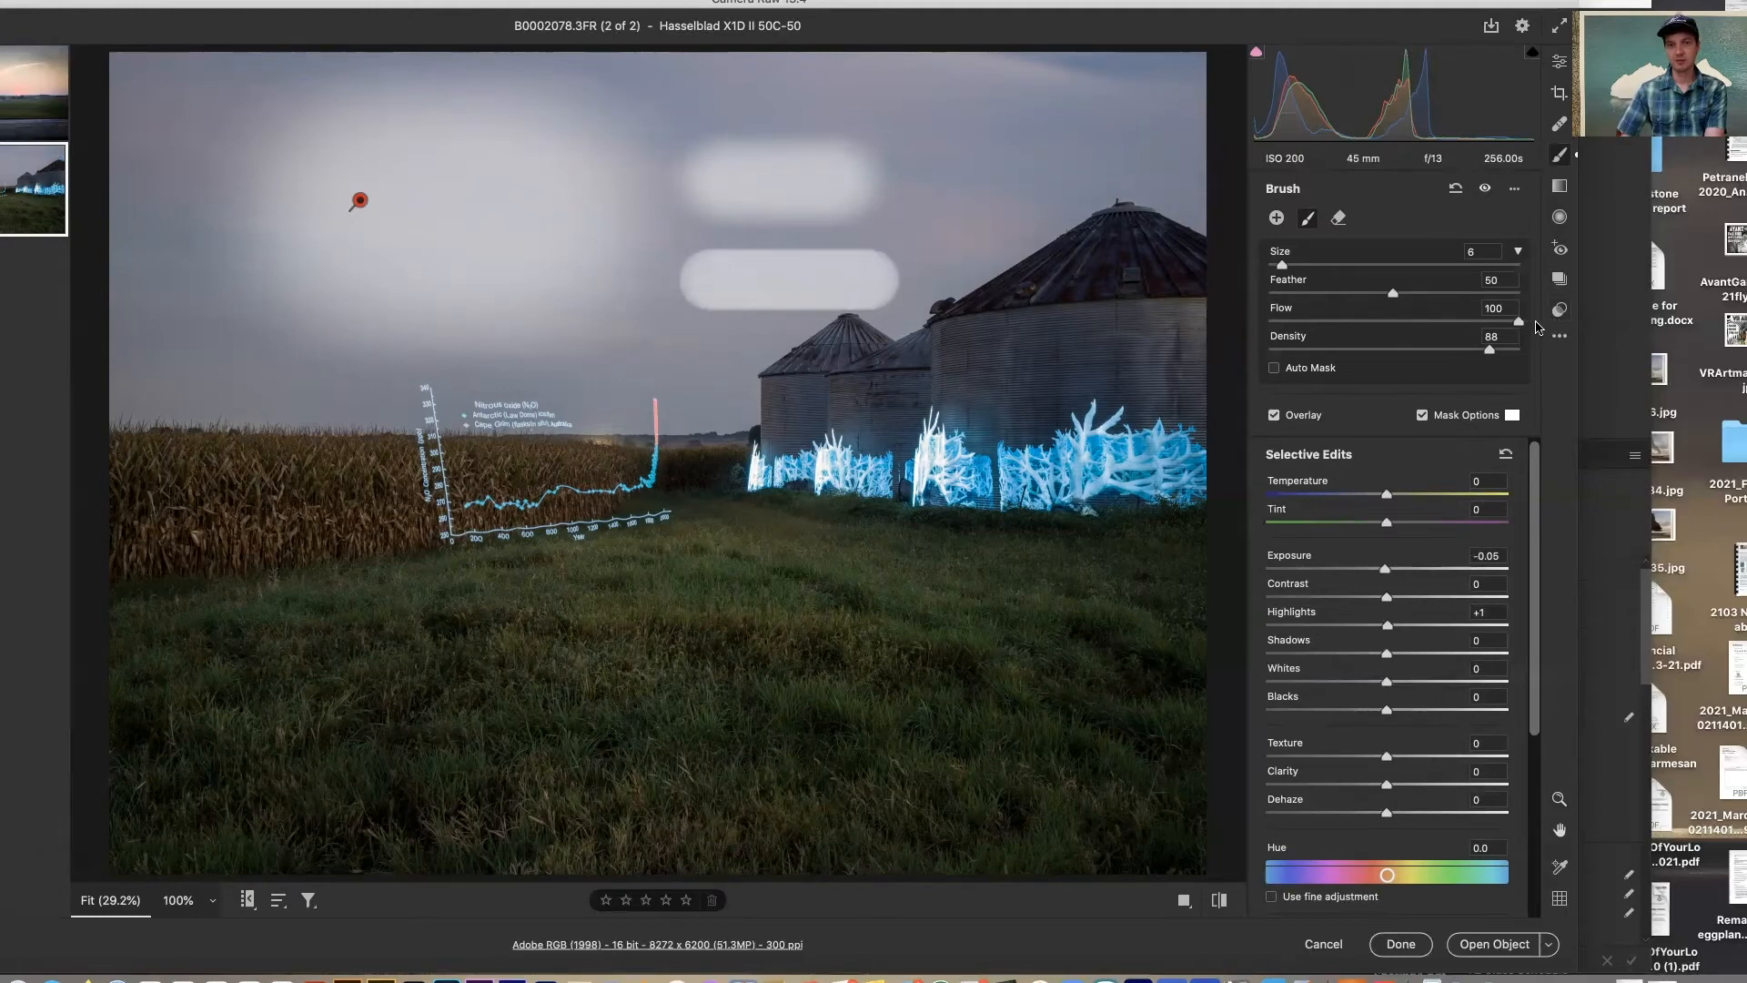
- Try strokes at feather 50 with flow 100 and 33 and with low and full density, then delete the test adjustment
drag(718, 367, 919, 369)
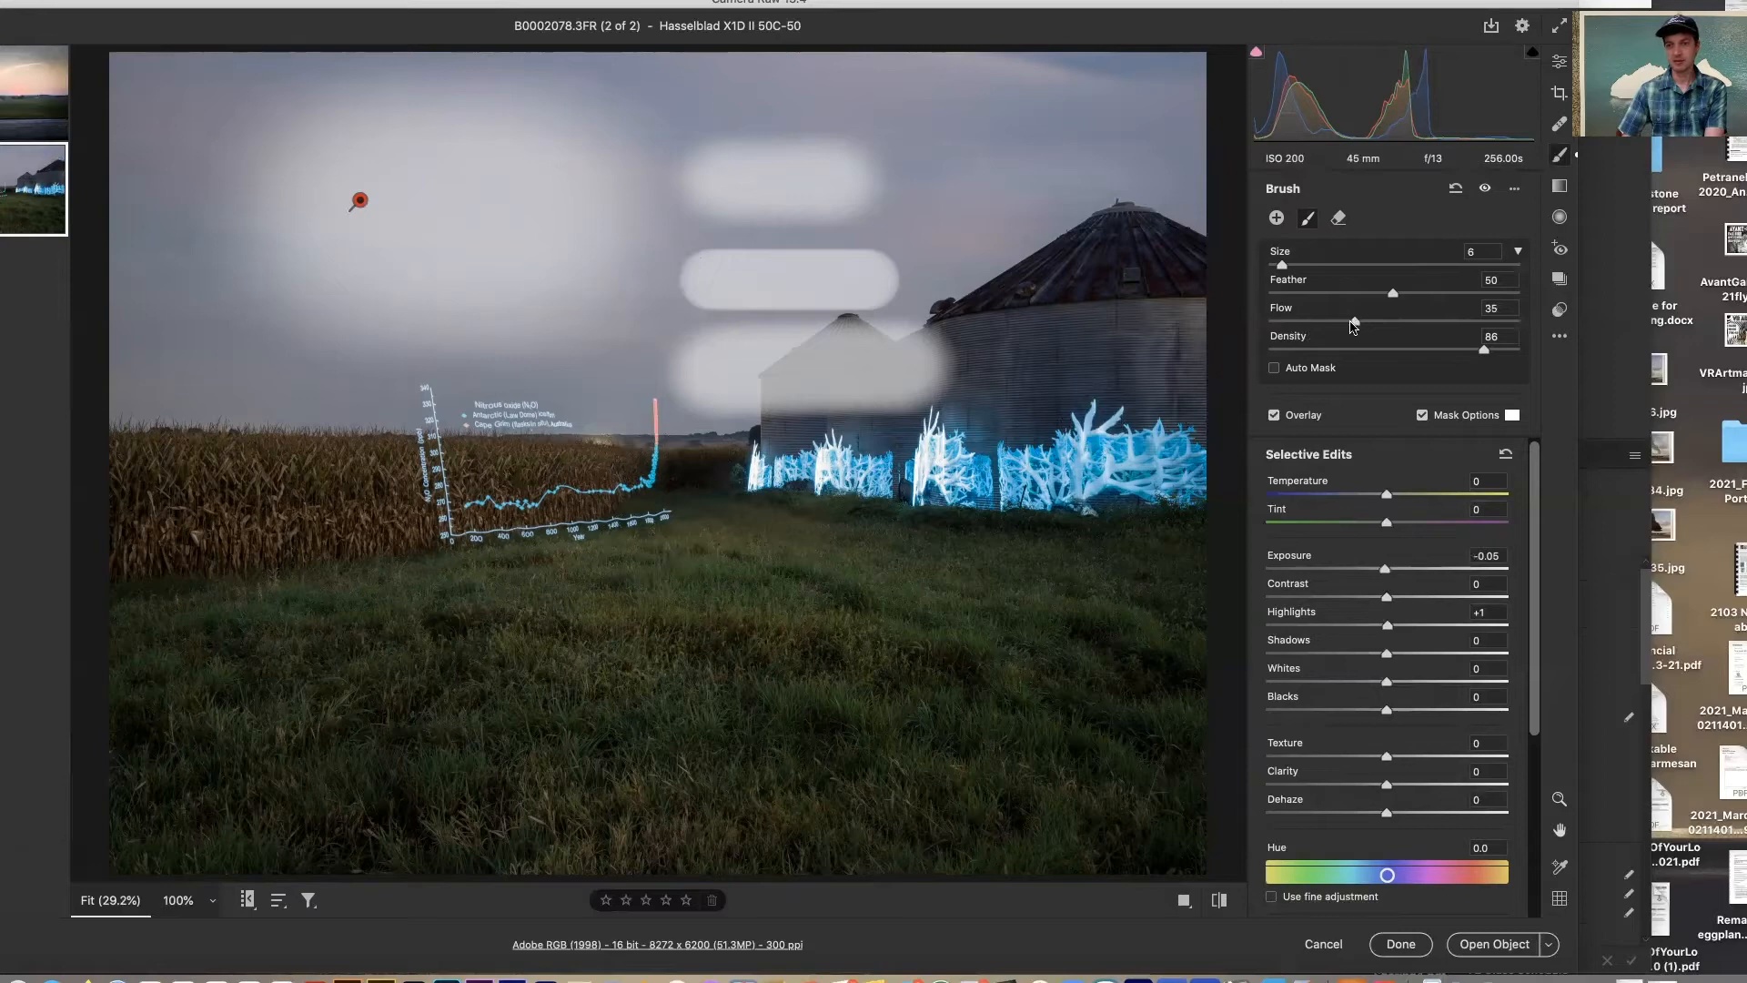
drag(996, 360, 1165, 364)
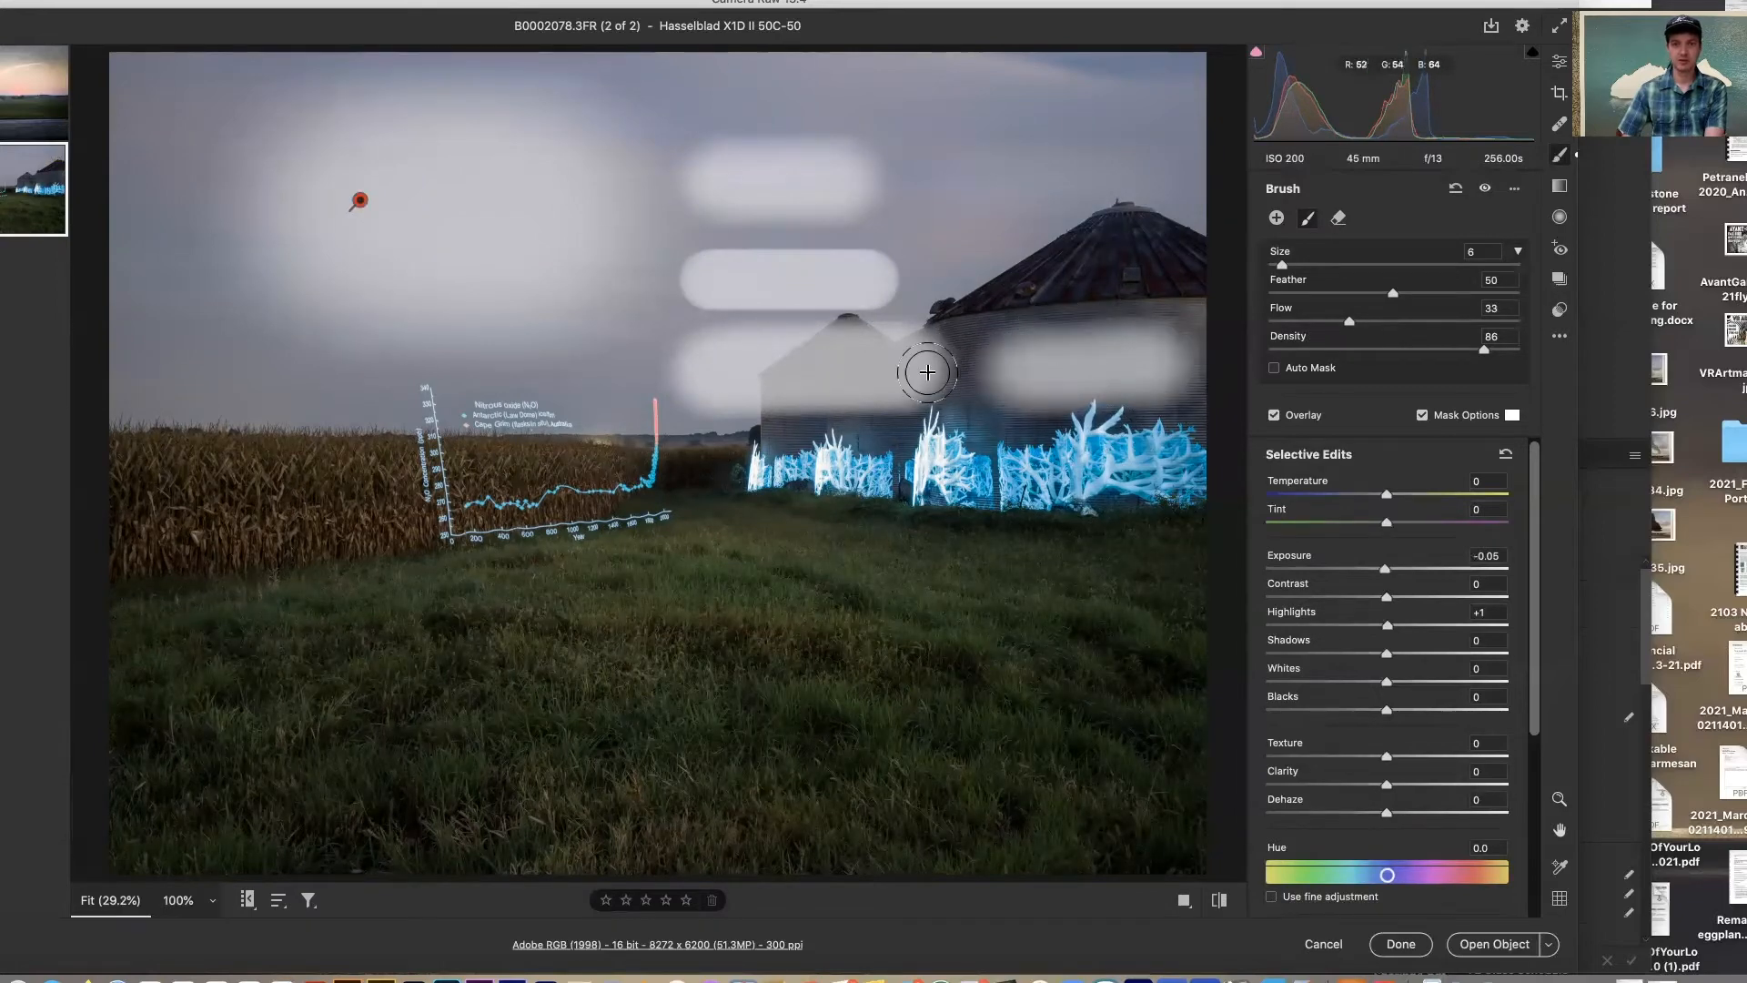
drag(697, 493, 1010, 502)
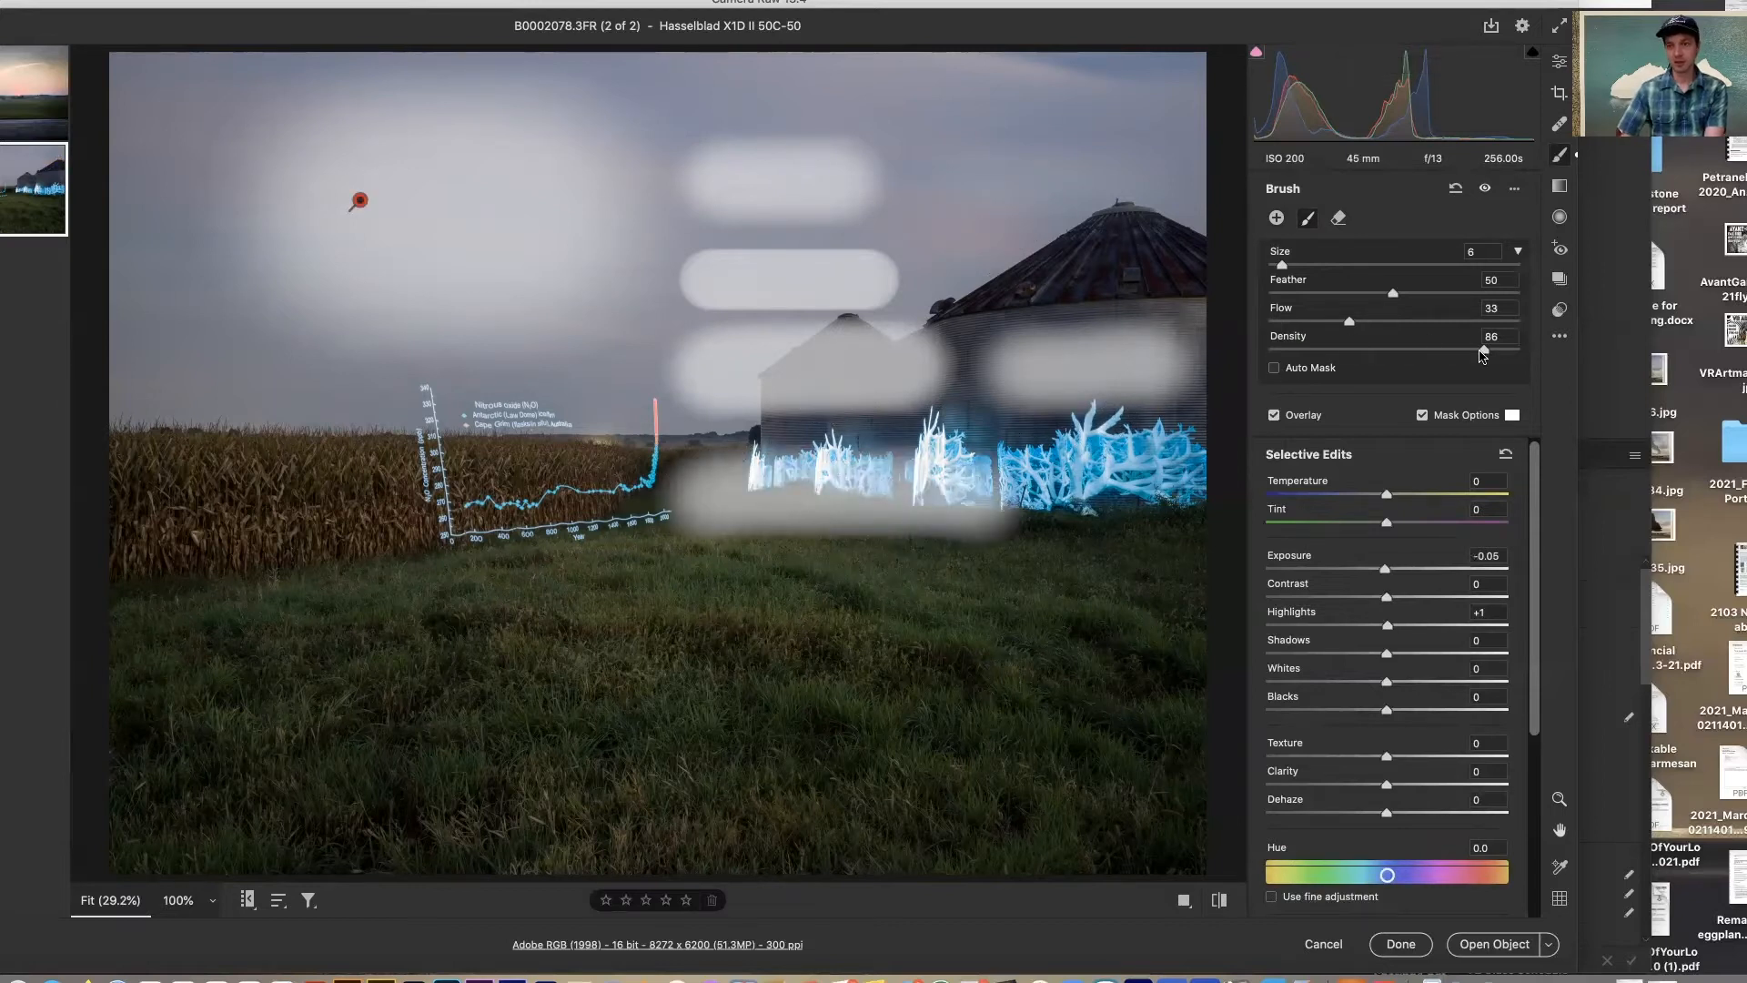
drag(669, 619, 1024, 617)
drag(638, 733, 1020, 730)
mouse_move(809, 729)
mouse_down()
mouse_move(897, 722)
mouse_move(710, 729)
mouse_move(951, 717)
mouse_move(635, 740)
mouse_move(853, 753)
mouse_move(835, 737)
mouse_move(743, 752)
mouse_move(983, 733)
mouse_move(861, 725)
mouse_move(749, 737)
mouse_move(1006, 729)
mouse_move(768, 729)
mouse_up()
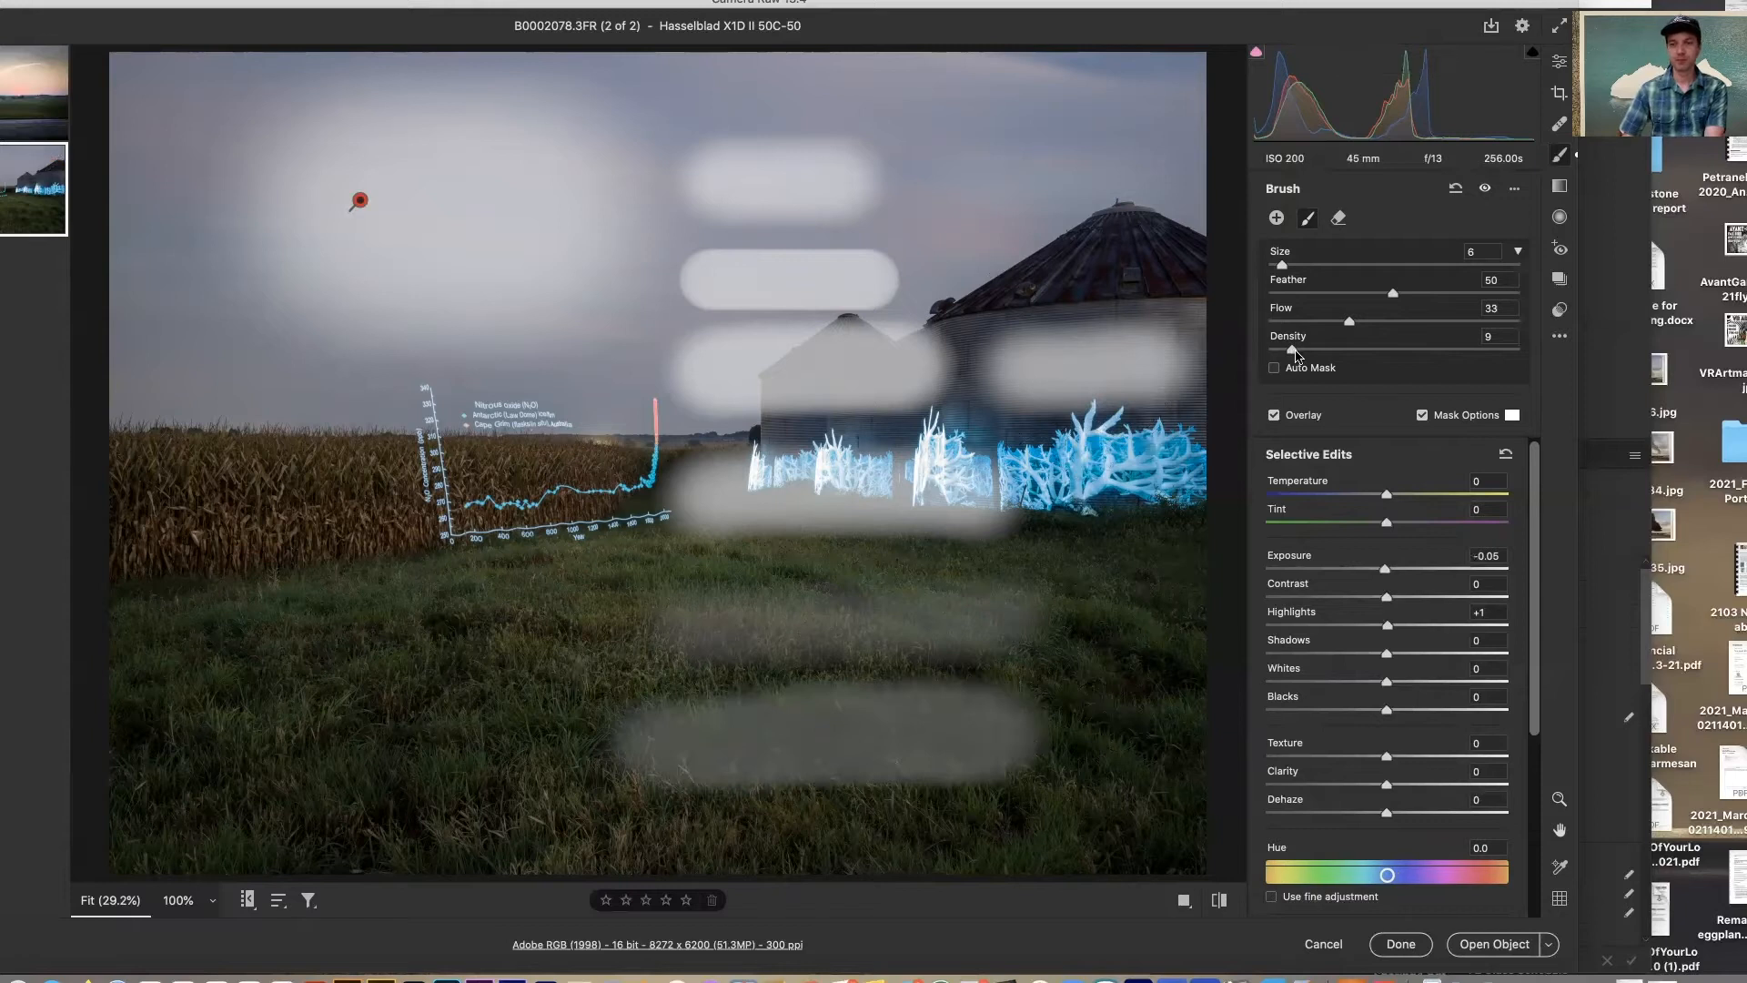
drag(176, 757, 514, 757)
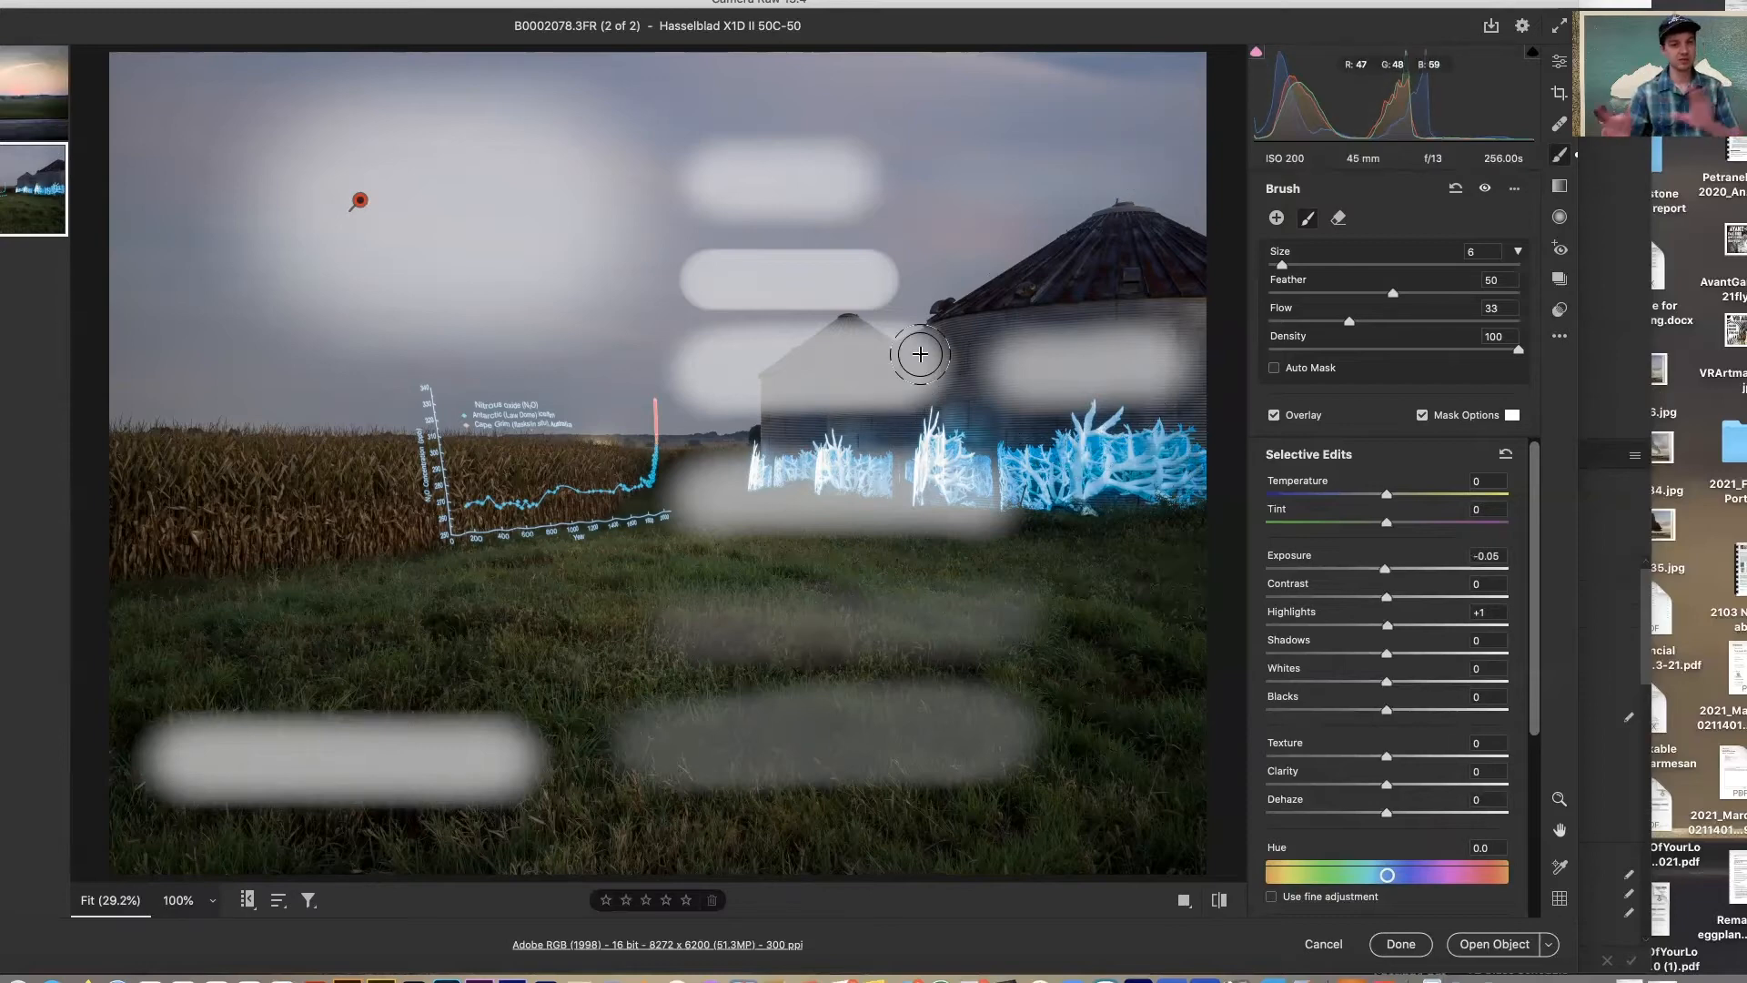
key(Delete)
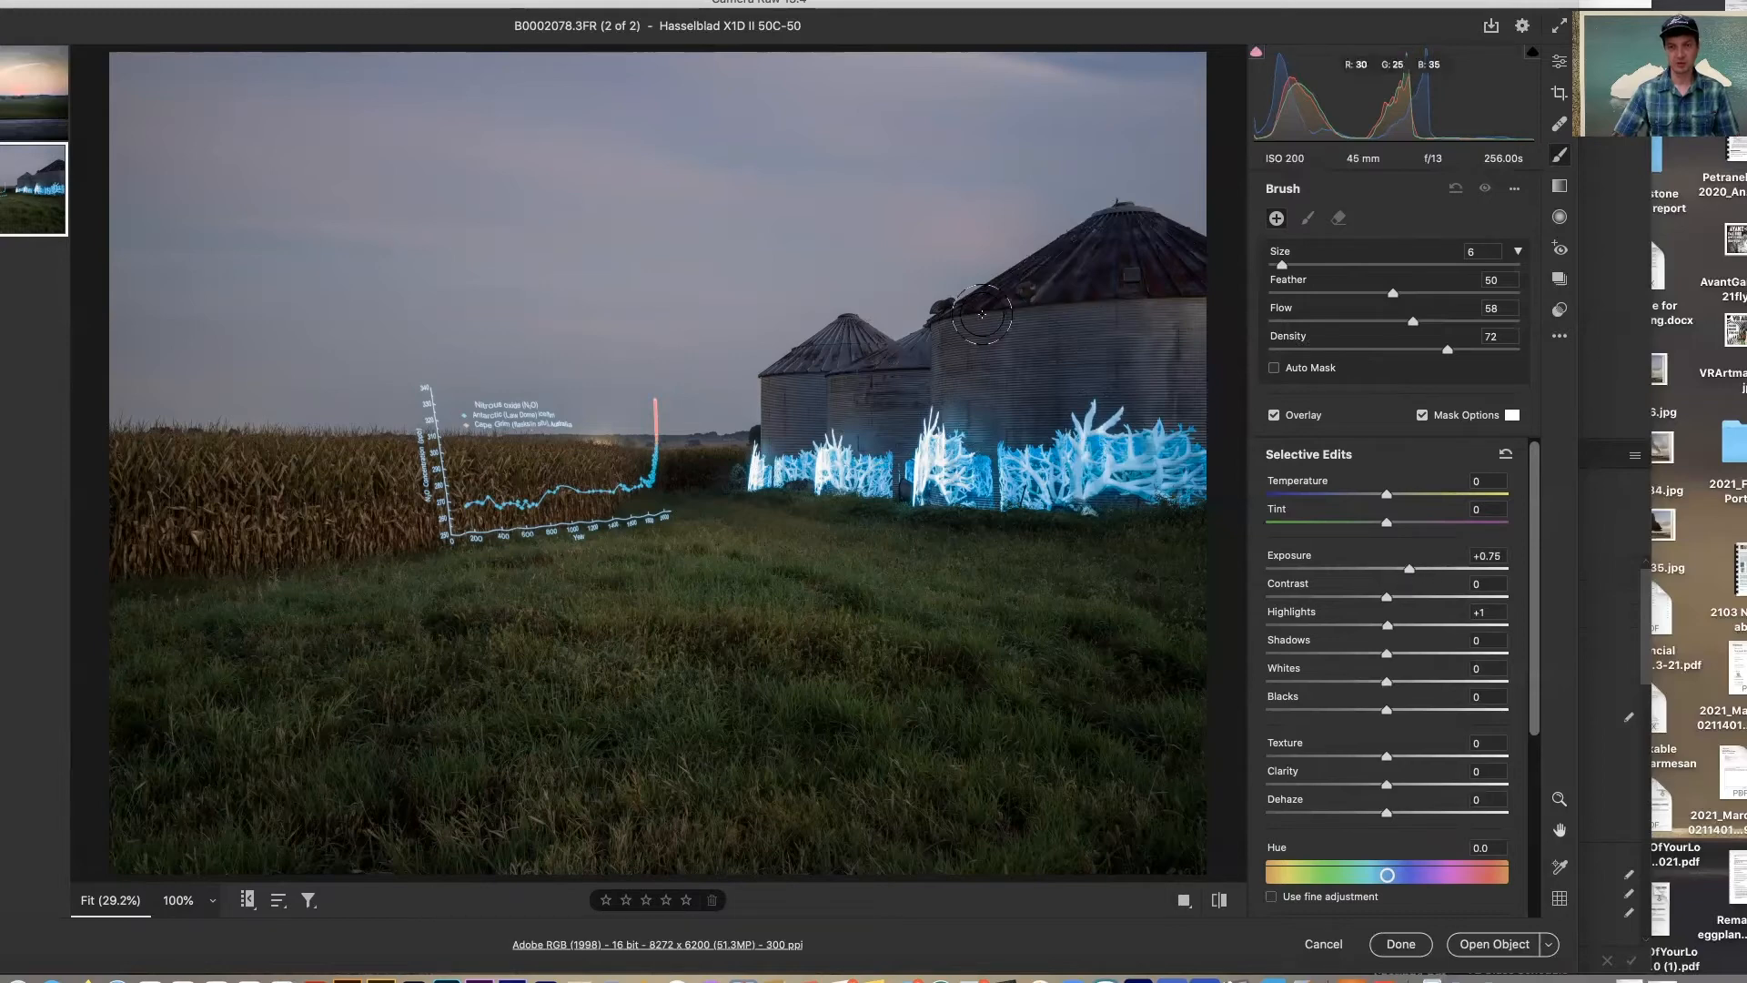
- Brush exposure +0.75 over the silos at size 7, flow 58 and density 72, and hide the mask
key(bracketright)
mouse_move(970, 341)
mouse_down()
mouse_move(978, 395)
mouse_move(1126, 368)
mouse_move(1197, 381)
mouse_move(988, 324)
mouse_move(1215, 307)
mouse_move(1096, 296)
mouse_move(1097, 268)
mouse_move(1015, 347)
mouse_move(1124, 245)
mouse_move(1215, 274)
mouse_move(1135, 273)
mouse_up()
mouse_move(916, 383)
mouse_down()
mouse_move(856, 397)
mouse_move(851, 359)
mouse_move(818, 405)
mouse_move(778, 396)
mouse_up()
click(1422, 415)
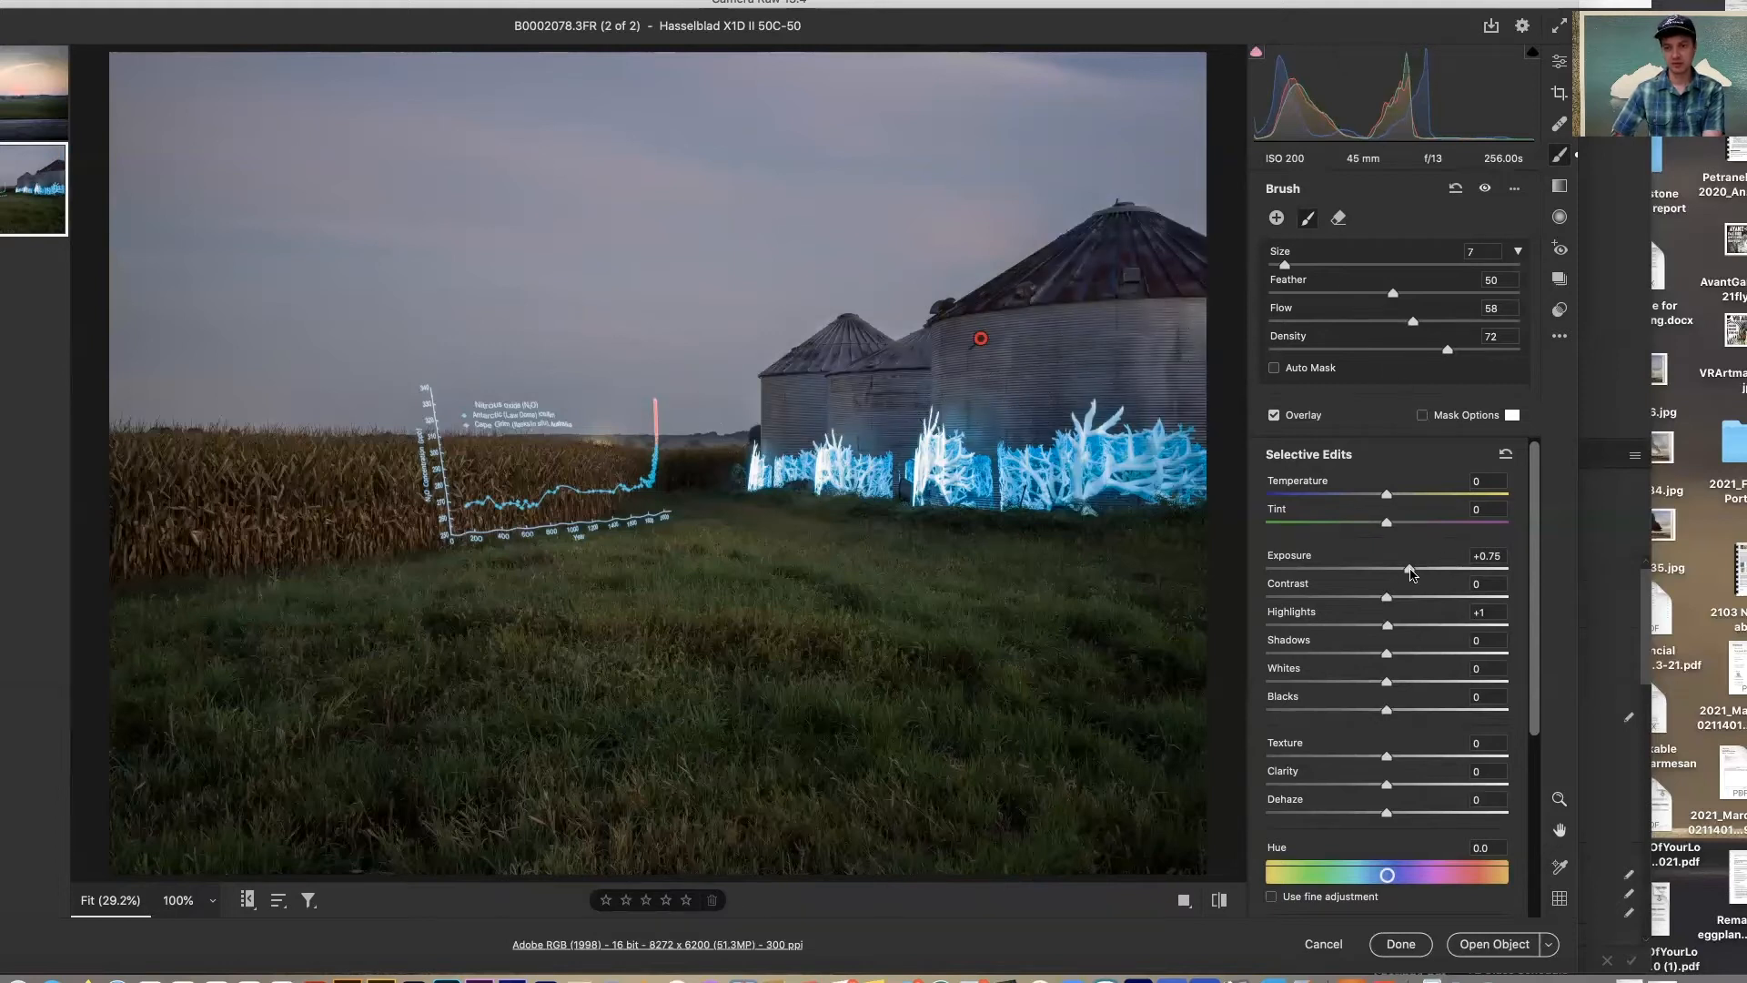
- Extend the brushed area above the light-painted branches at size 4, and raise the adjustment's exposure to +1.05
key(bracketleft)
key(bracketleft)
key(bracketleft)
drag(902, 422, 968, 412)
drag(1198, 413, 1197, 318)
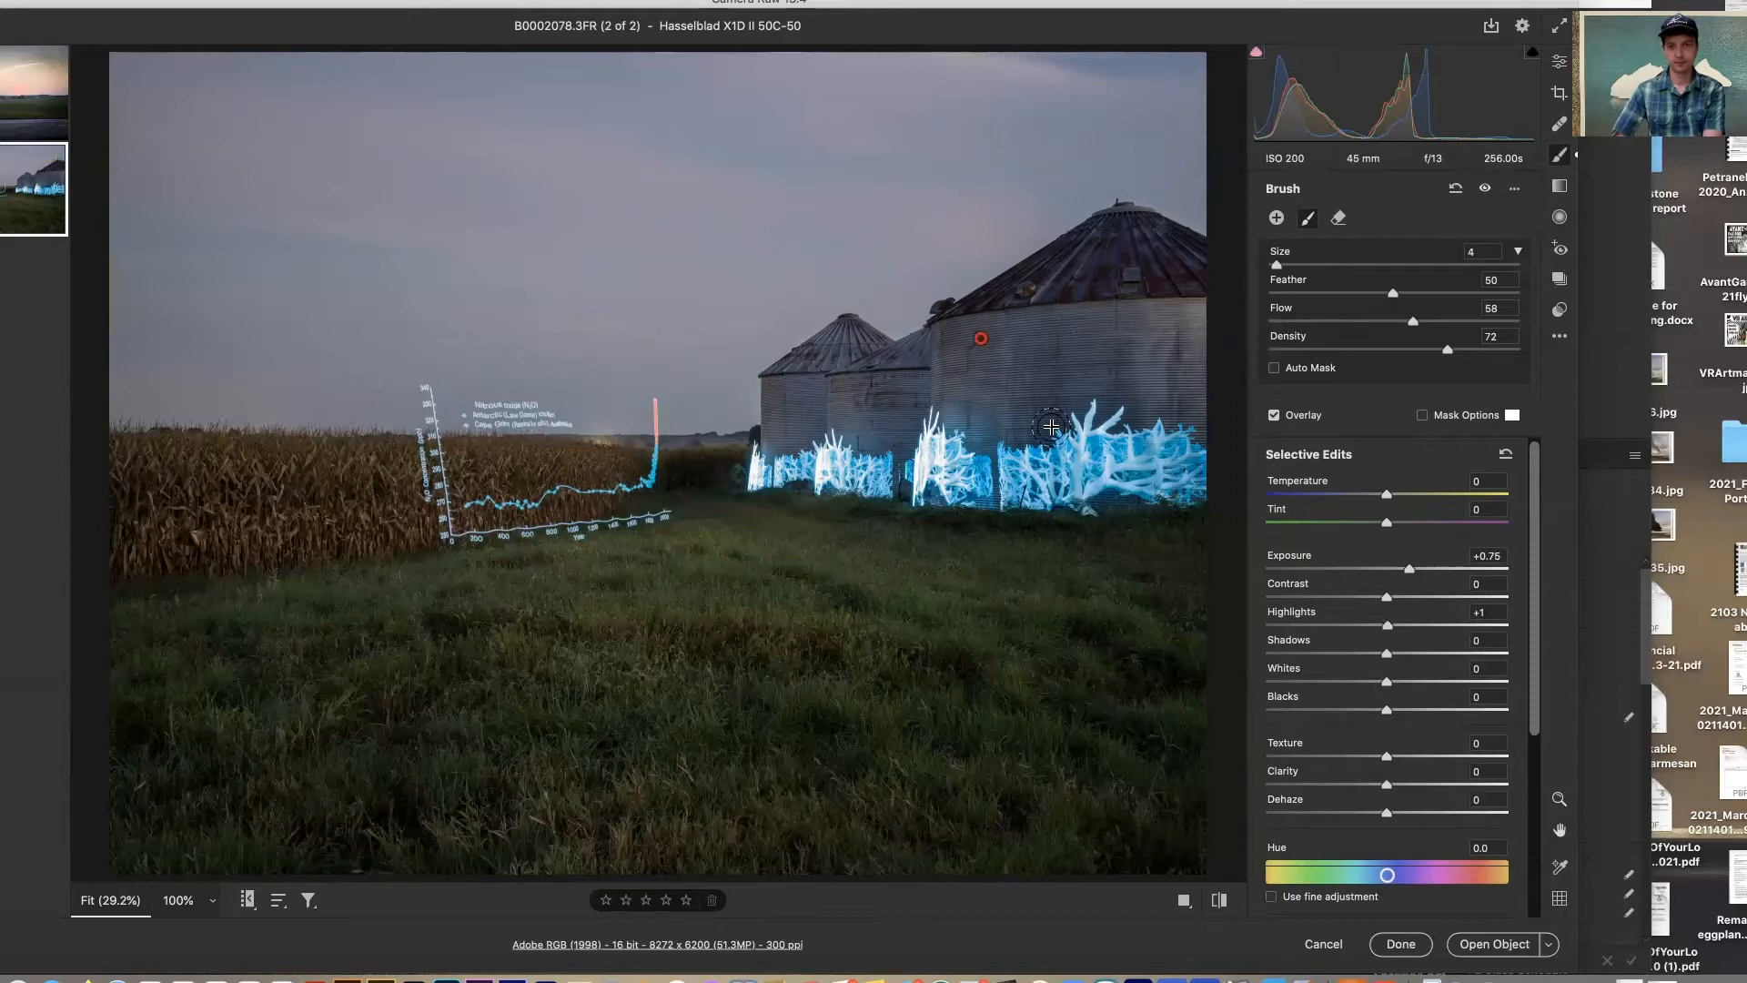
drag(1409, 571, 1416, 577)
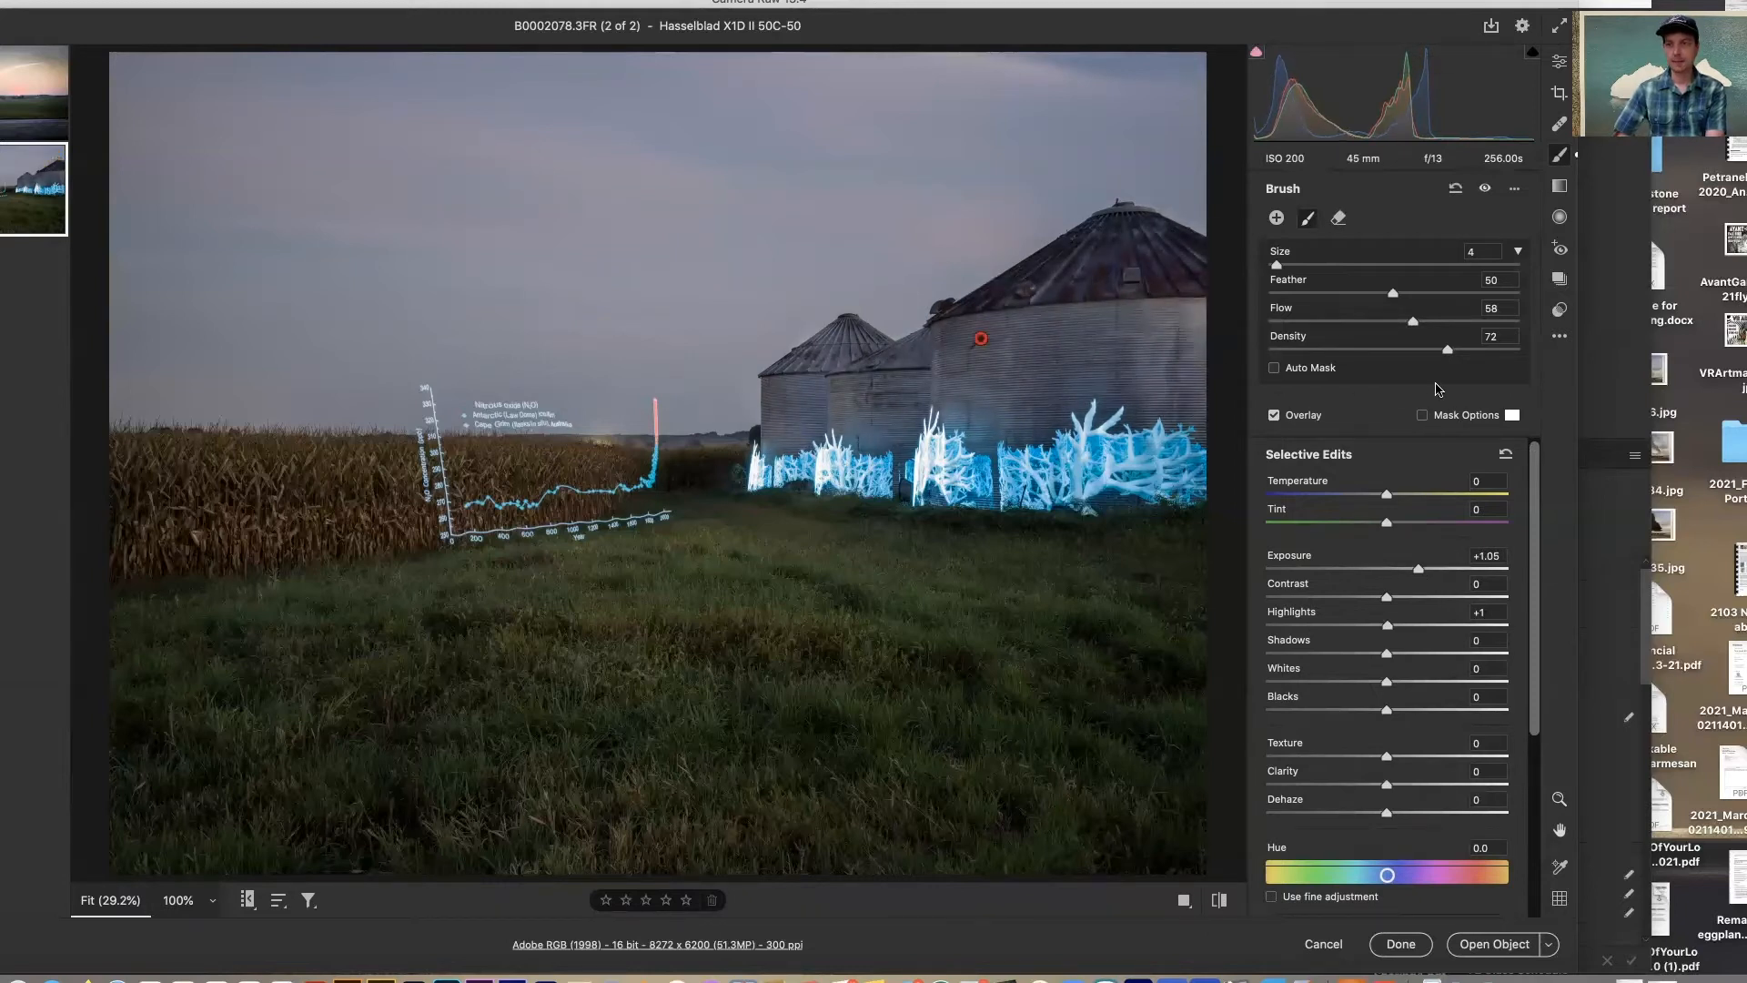
- Brush along the silos' rooflines and outer wall, overlapping the neighbouring sky, and display the mask
mouse_move(1089, 250)
mouse_down()
mouse_move(991, 293)
mouse_move(924, 303)
mouse_move(857, 358)
mouse_move(762, 374)
mouse_move(888, 319)
mouse_up()
drag(1144, 201, 1187, 223)
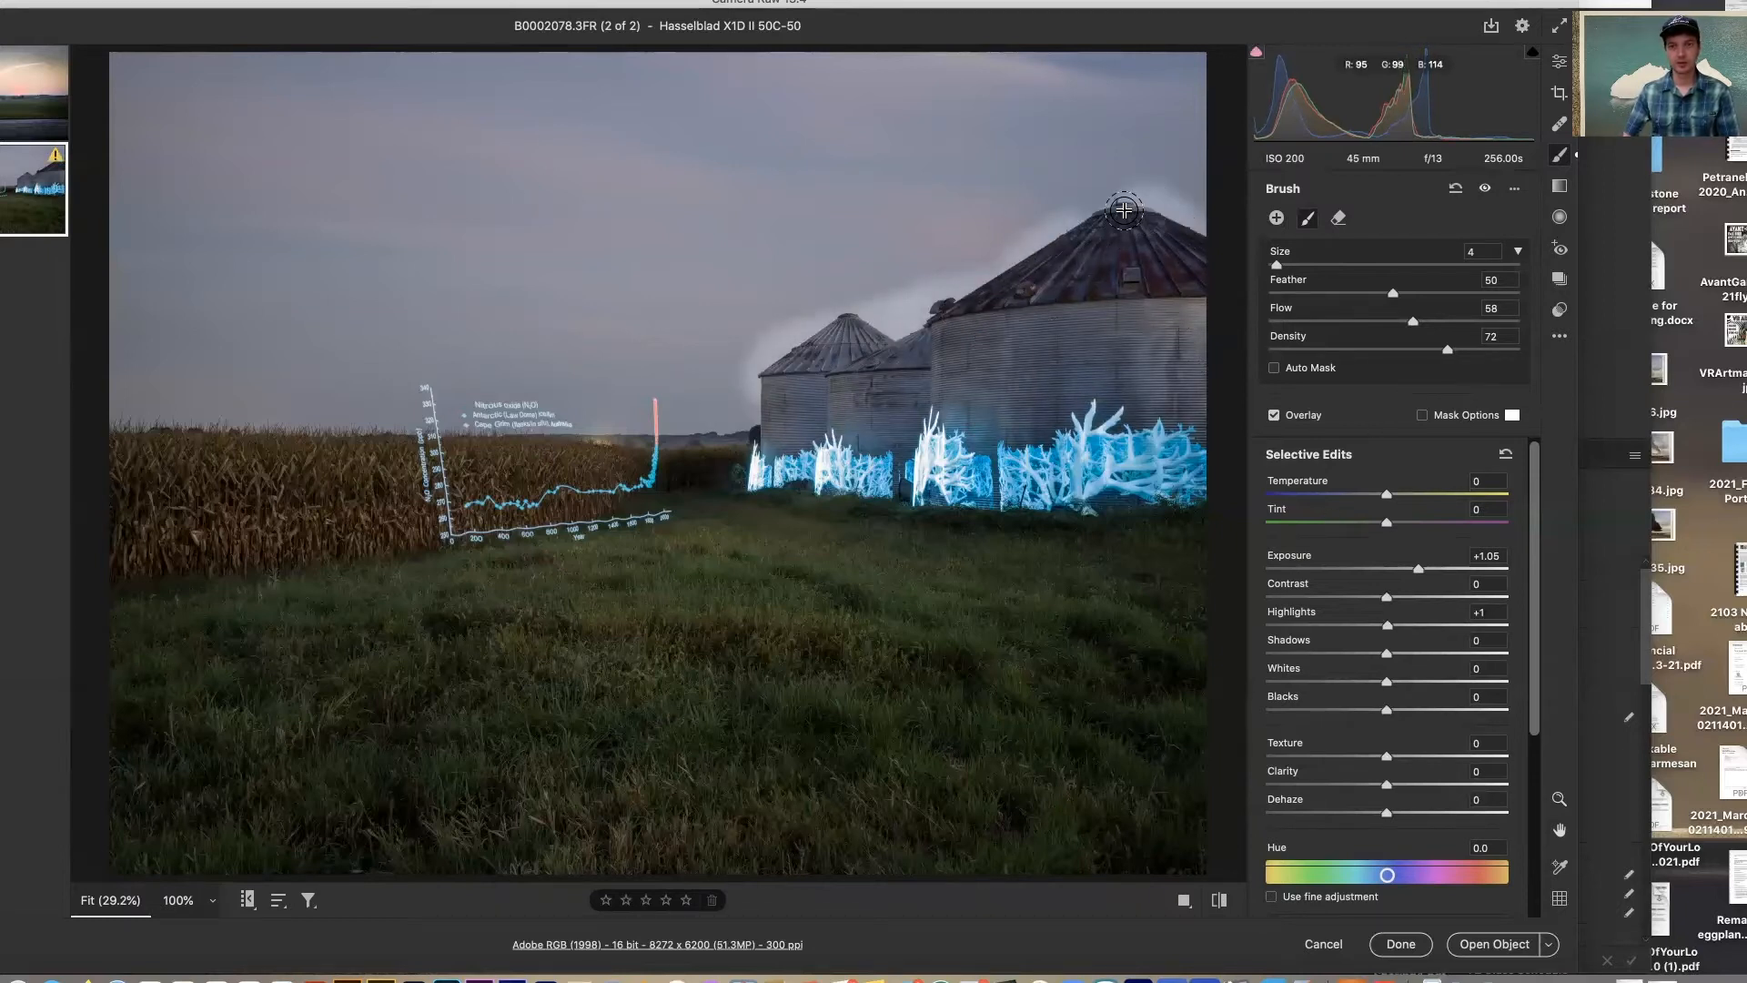
drag(754, 392, 750, 435)
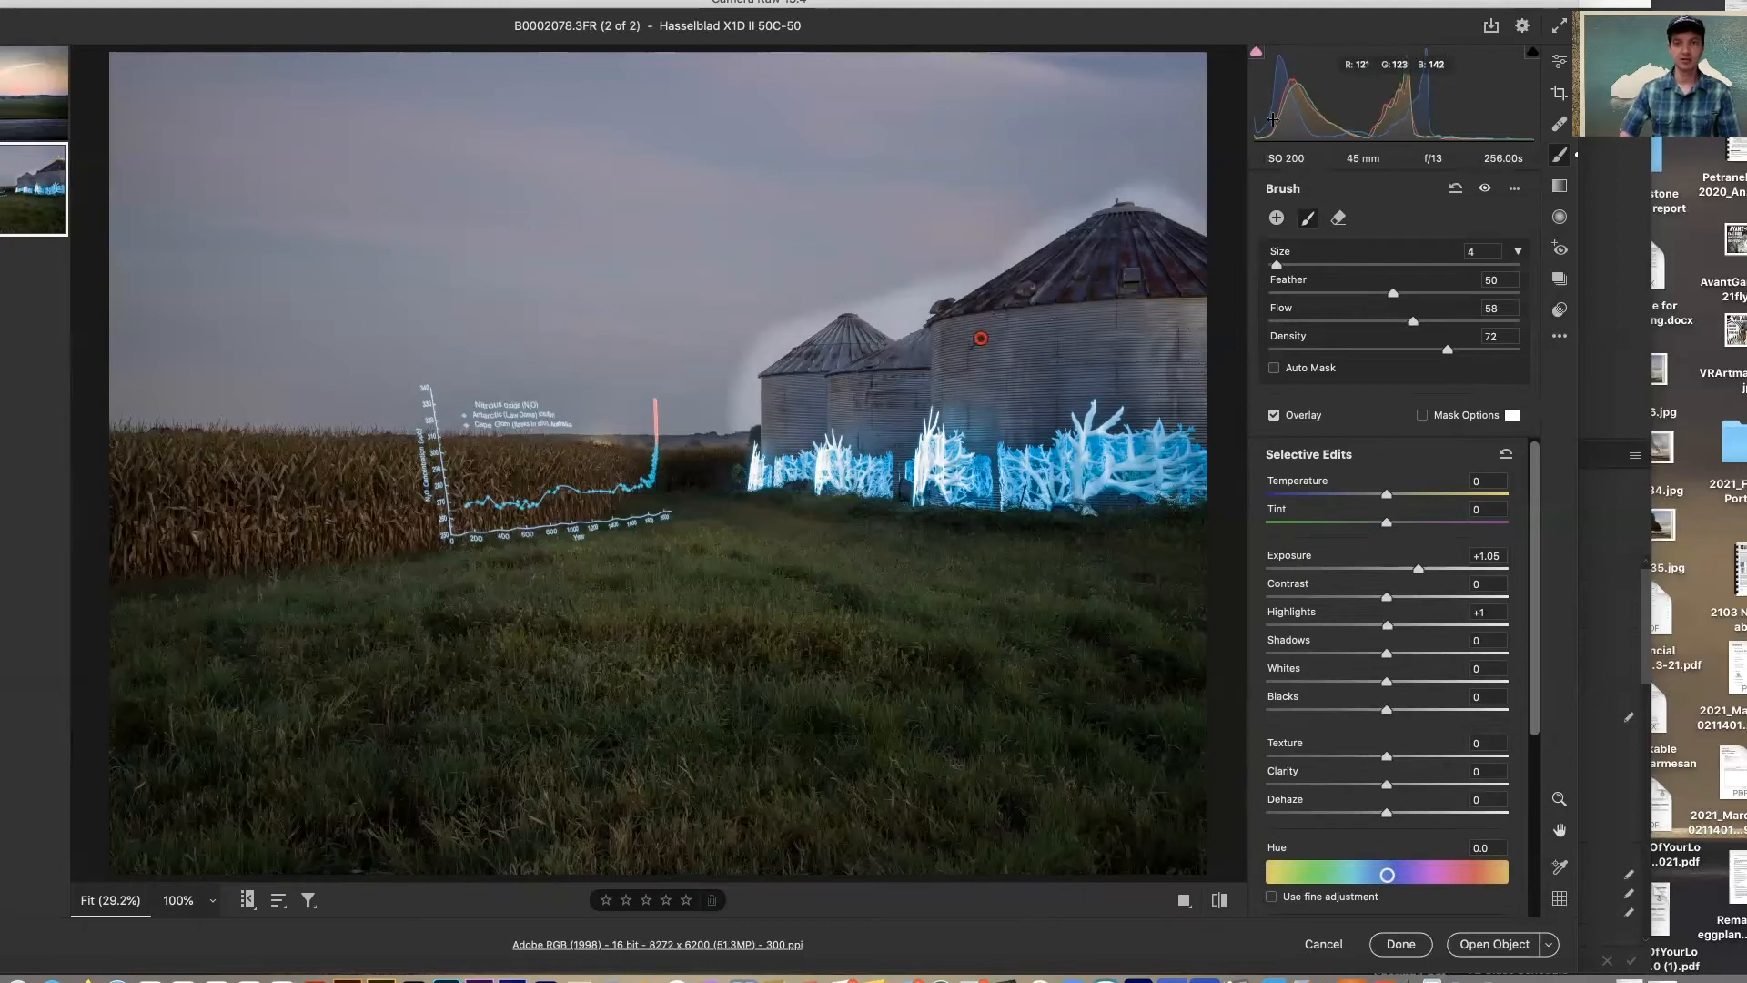
click(1421, 416)
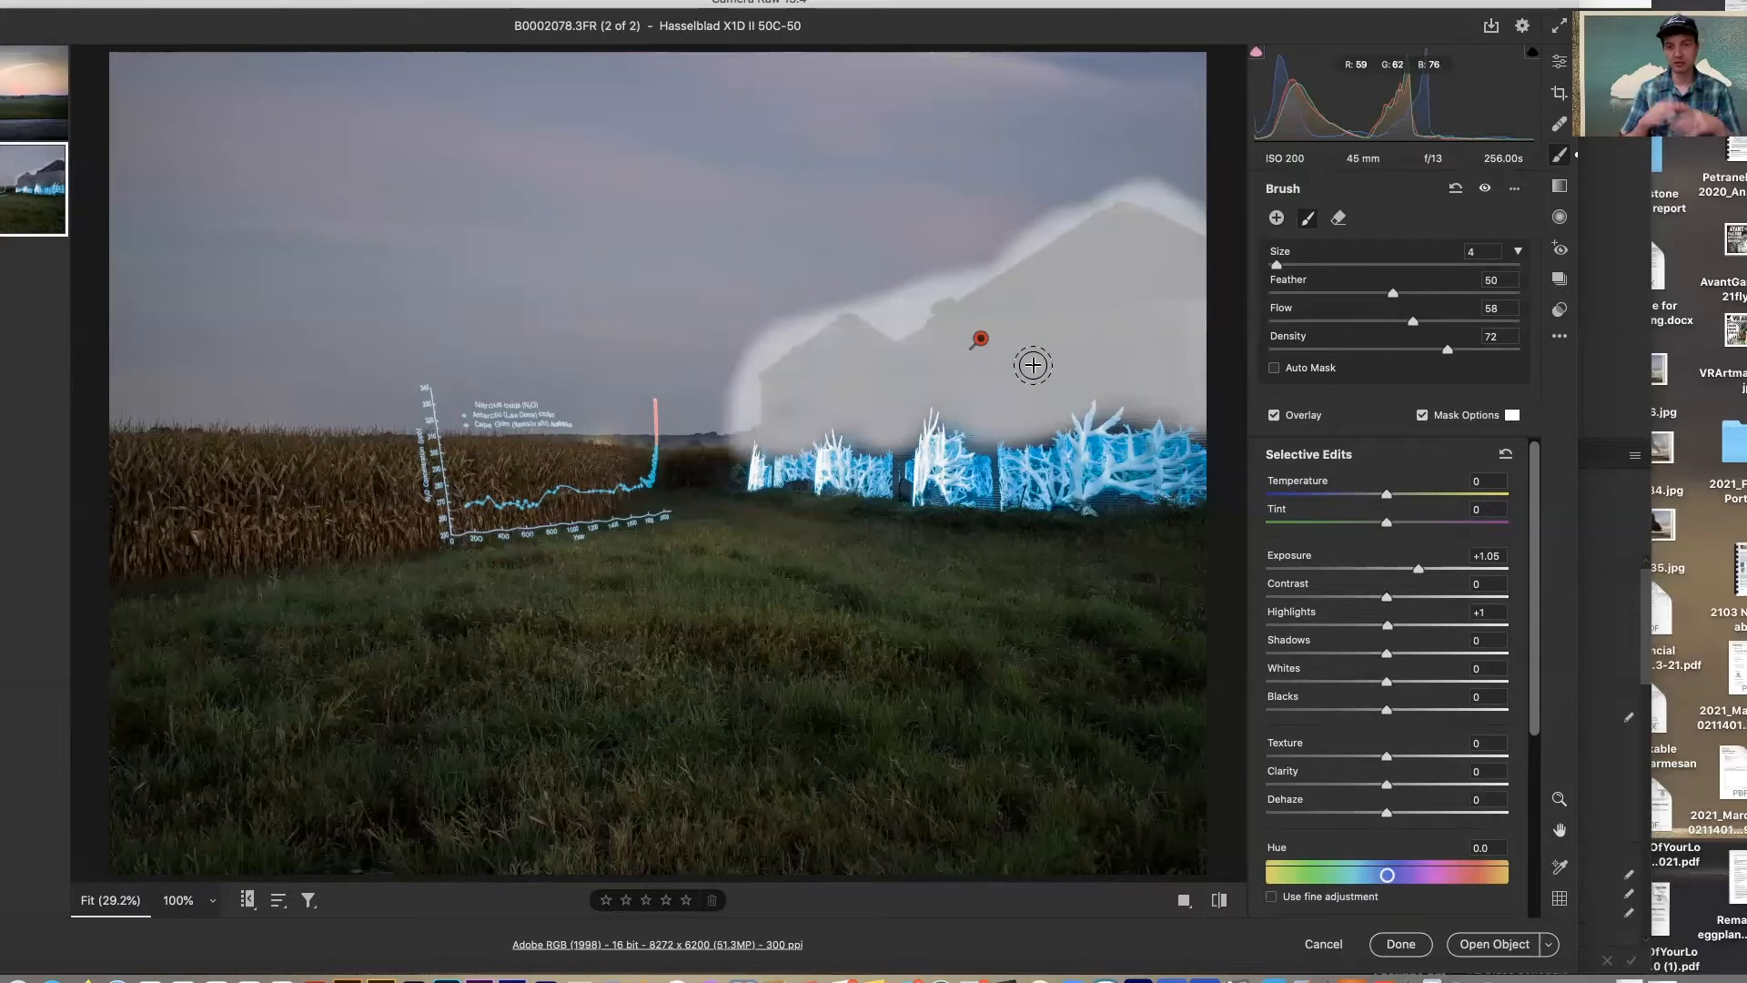
- Erase the mask spill from the sky around the silos using an eraser at size 4, feather 19 and flow 50
click(1338, 219)
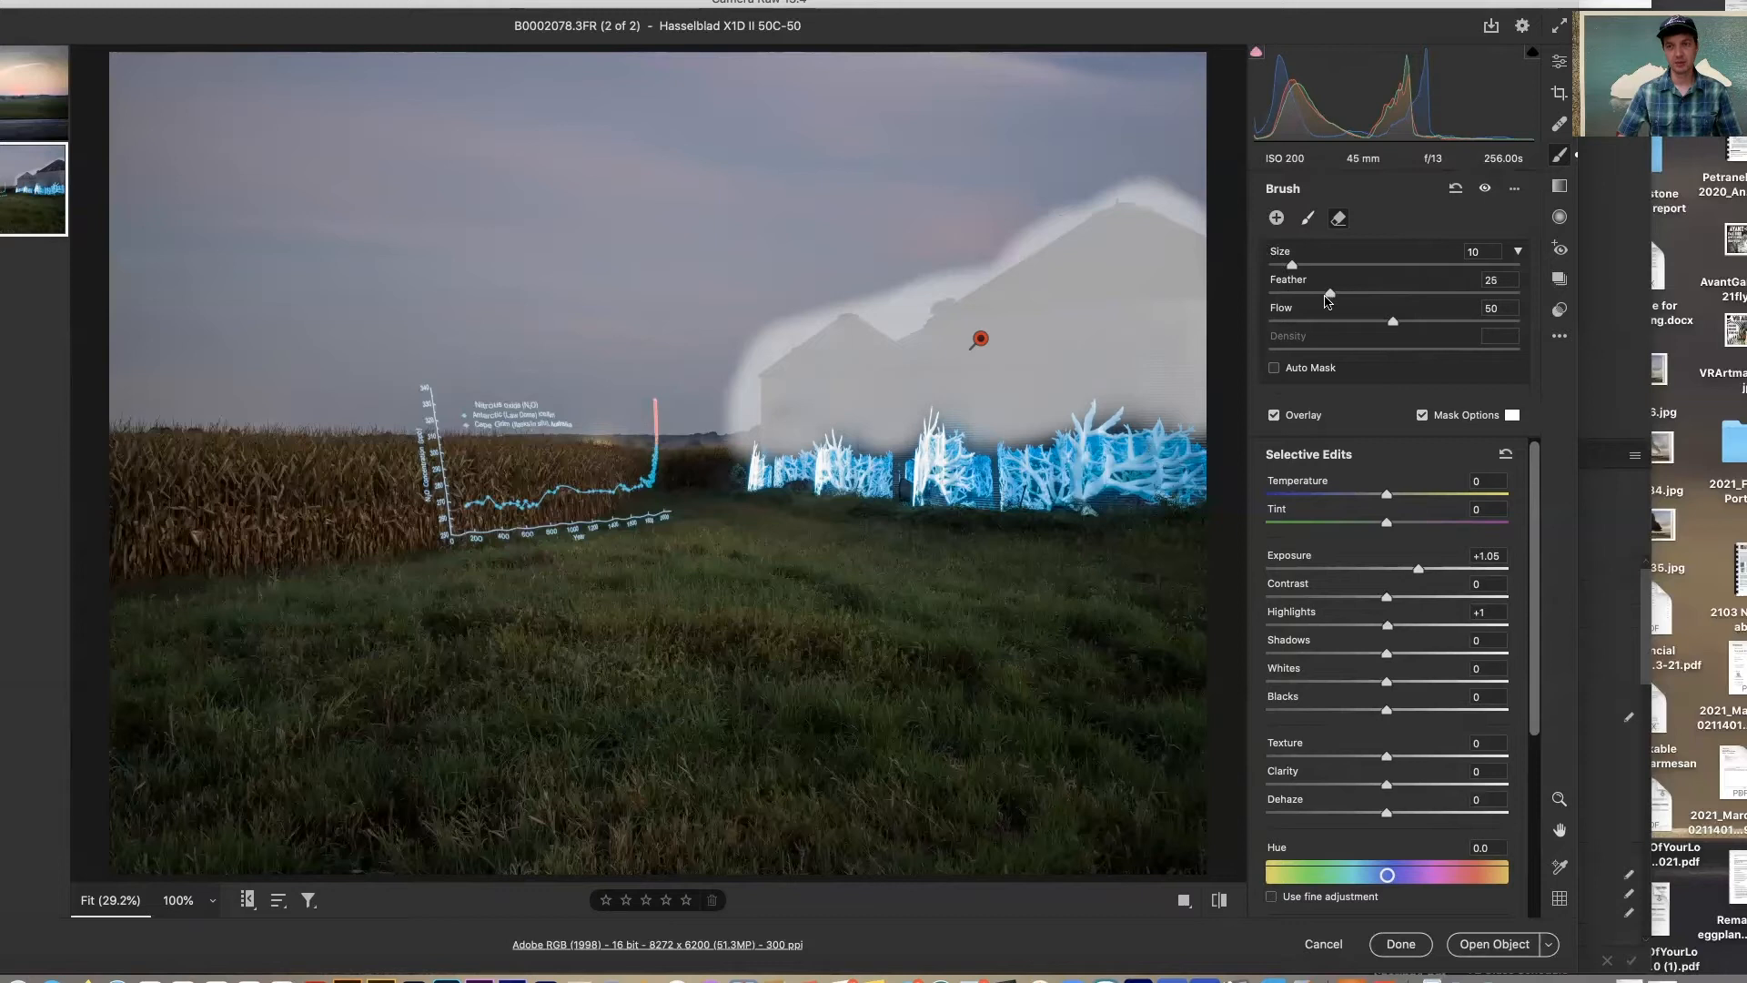
key([)
key([)
drag(1147, 187, 1196, 208)
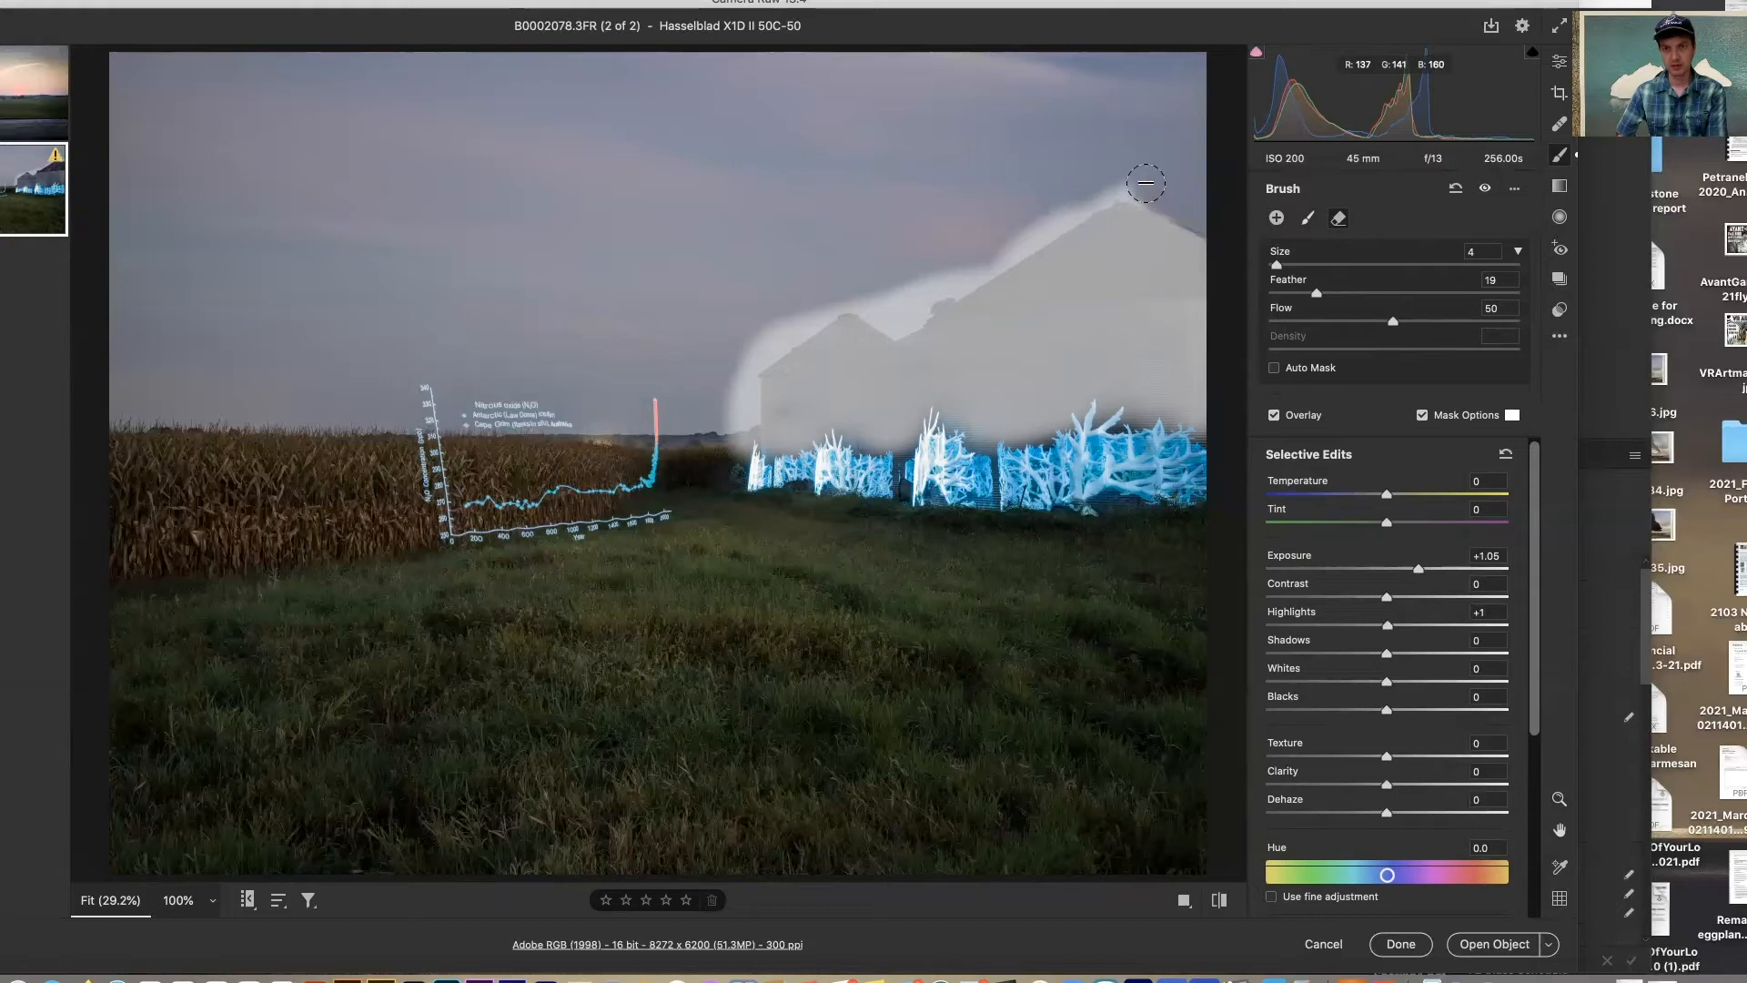
mouse_move(1071, 207)
mouse_down()
mouse_move(913, 297)
mouse_move(845, 292)
mouse_move(767, 338)
mouse_move(730, 393)
mouse_move(725, 454)
mouse_move(740, 383)
mouse_move(820, 311)
mouse_move(915, 320)
mouse_move(972, 271)
mouse_up()
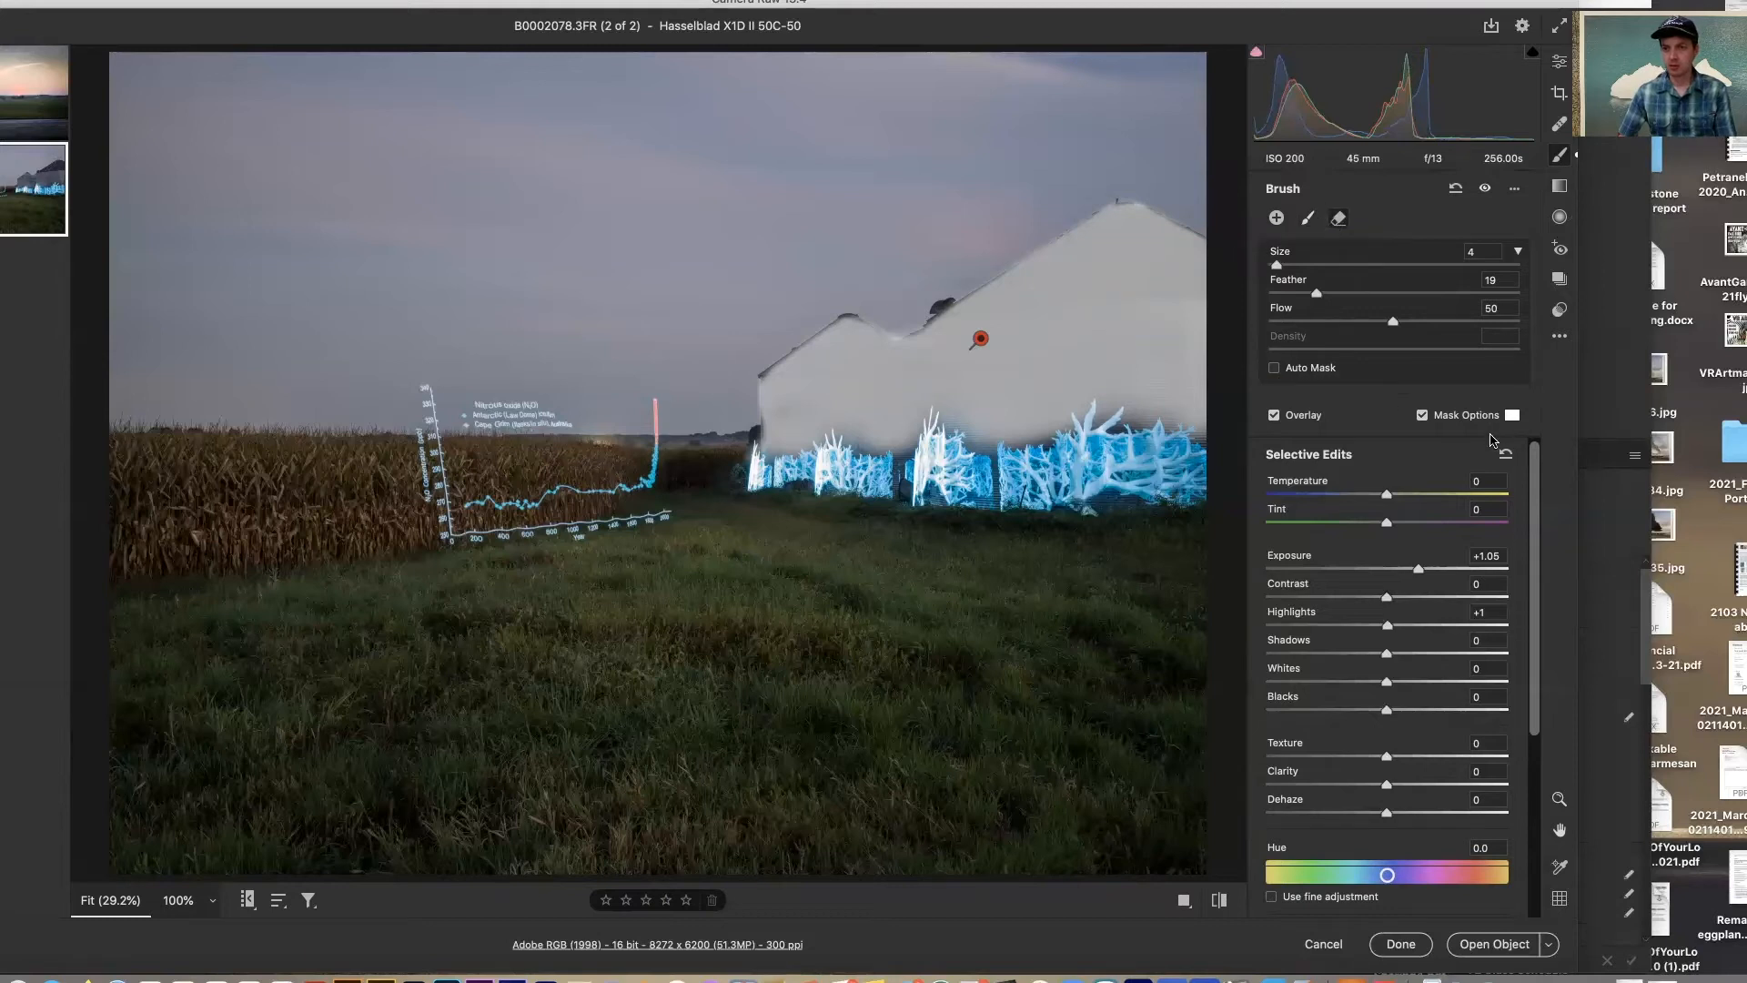
- Hide the mask, try the silo adjustment's exposure at +2.30, and set it to +0.85
click(1423, 416)
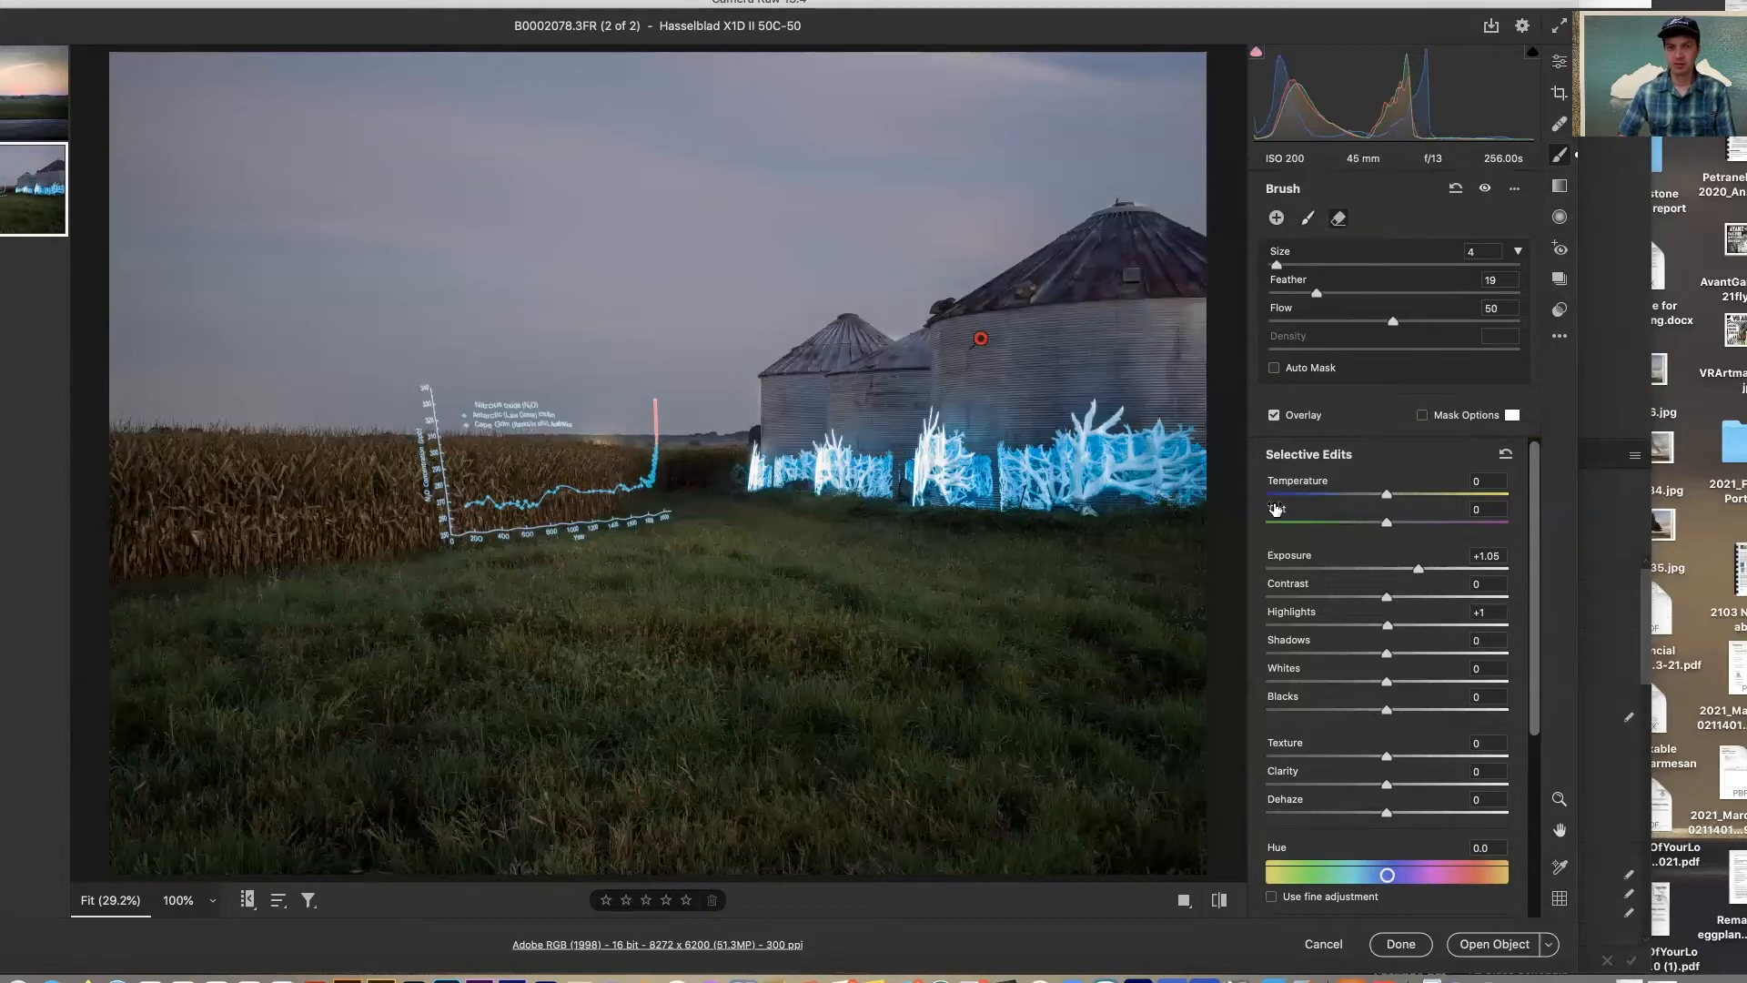
drag(1419, 573, 1456, 579)
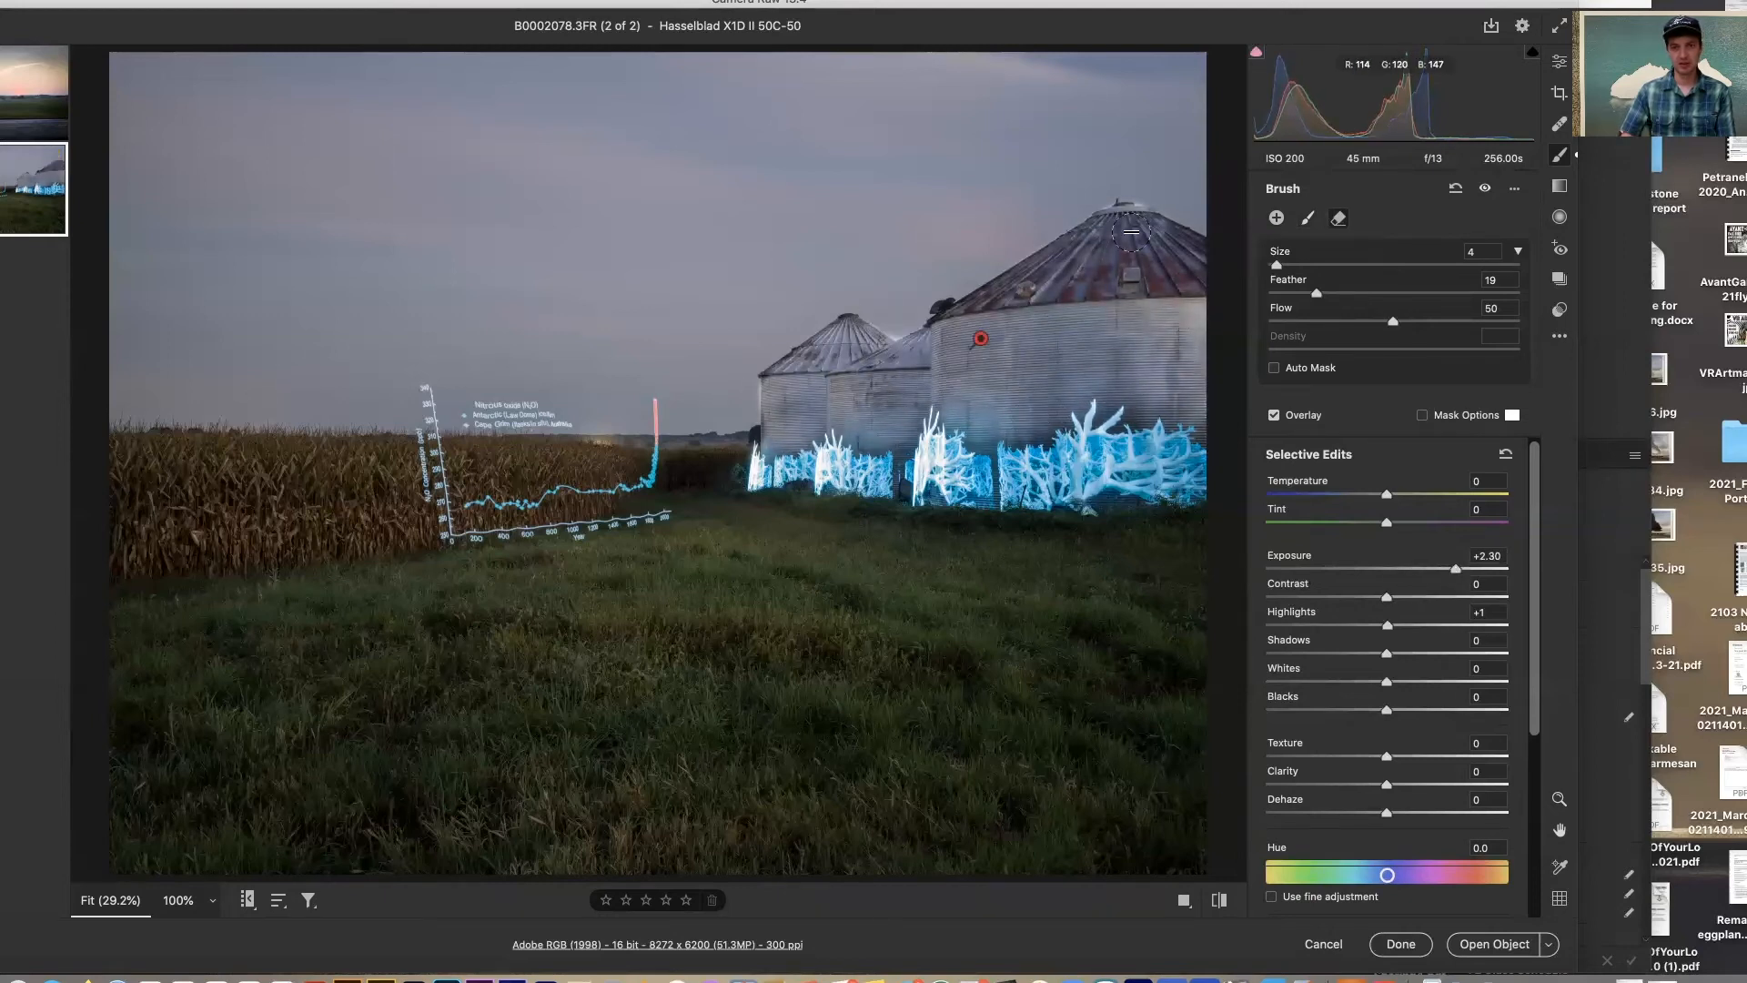
drag(1457, 571, 1413, 571)
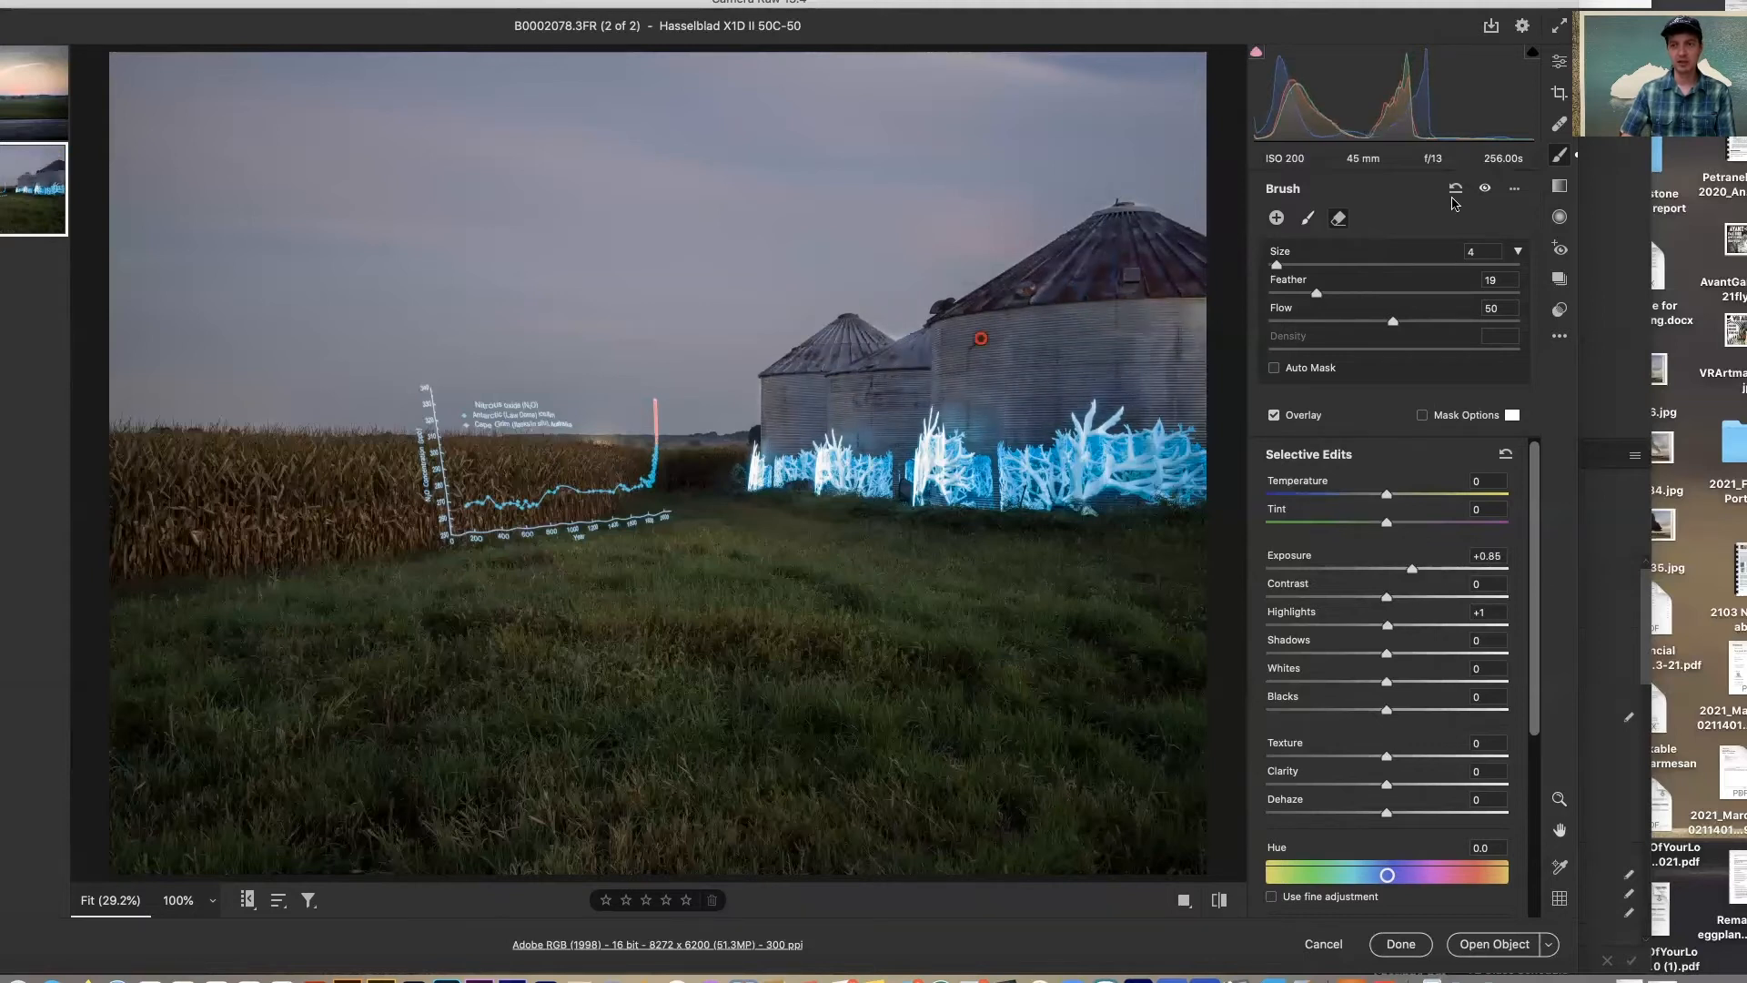
- Erase the remaining mask spill along the silo rooflines with the mask displayed, inspect the edges, and hide the mask
click(1337, 219)
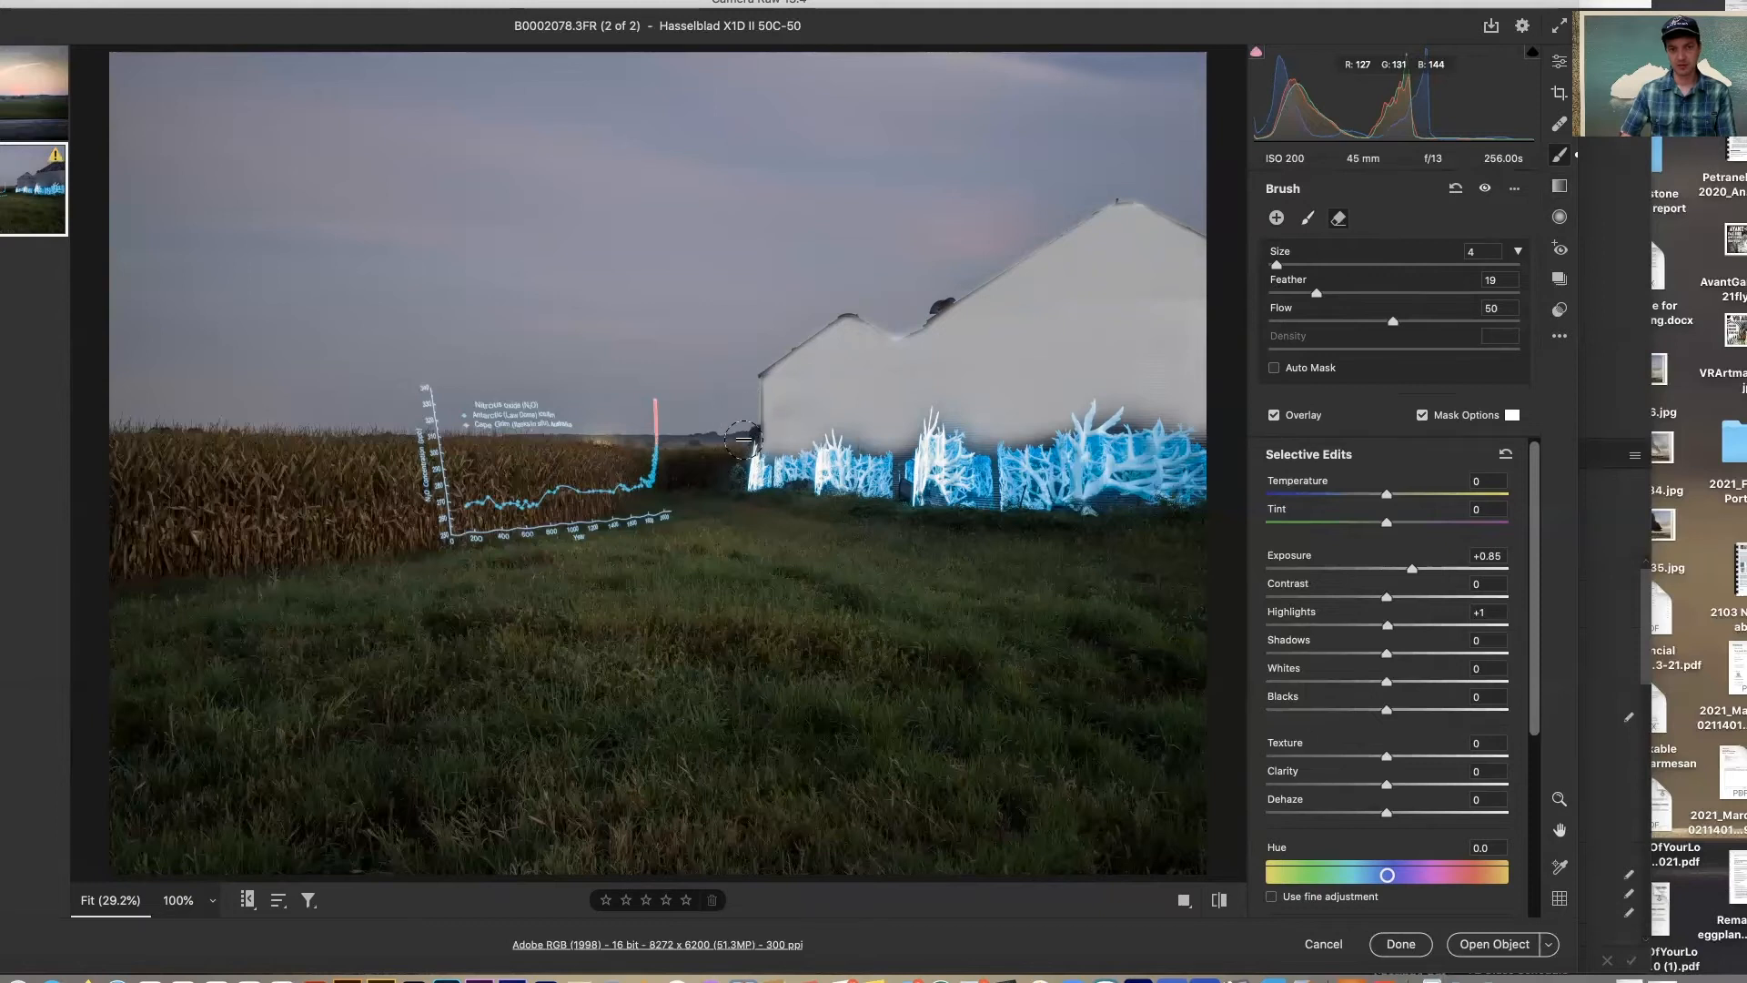
drag(893, 321, 882, 314)
drag(958, 285, 989, 261)
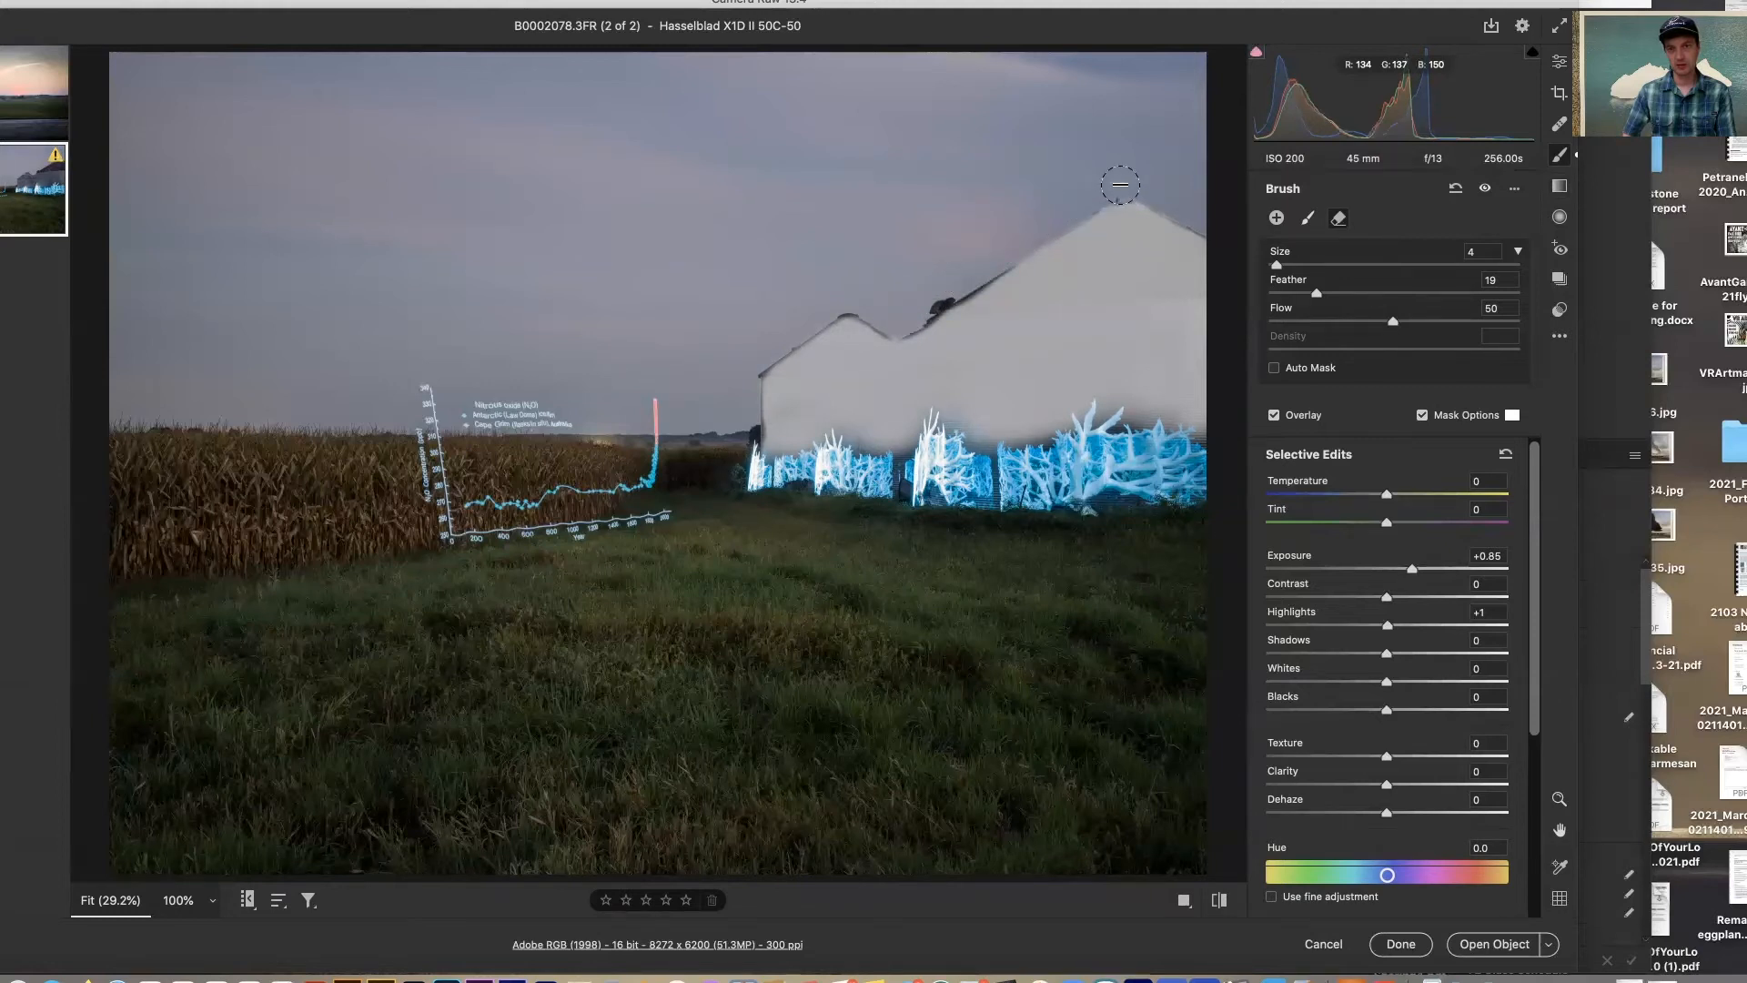
mouse_move(1078, 201)
mouse_down()
mouse_move(1172, 195)
mouse_move(1229, 231)
mouse_move(1077, 198)
mouse_move(1001, 239)
mouse_move(1053, 214)
mouse_up()
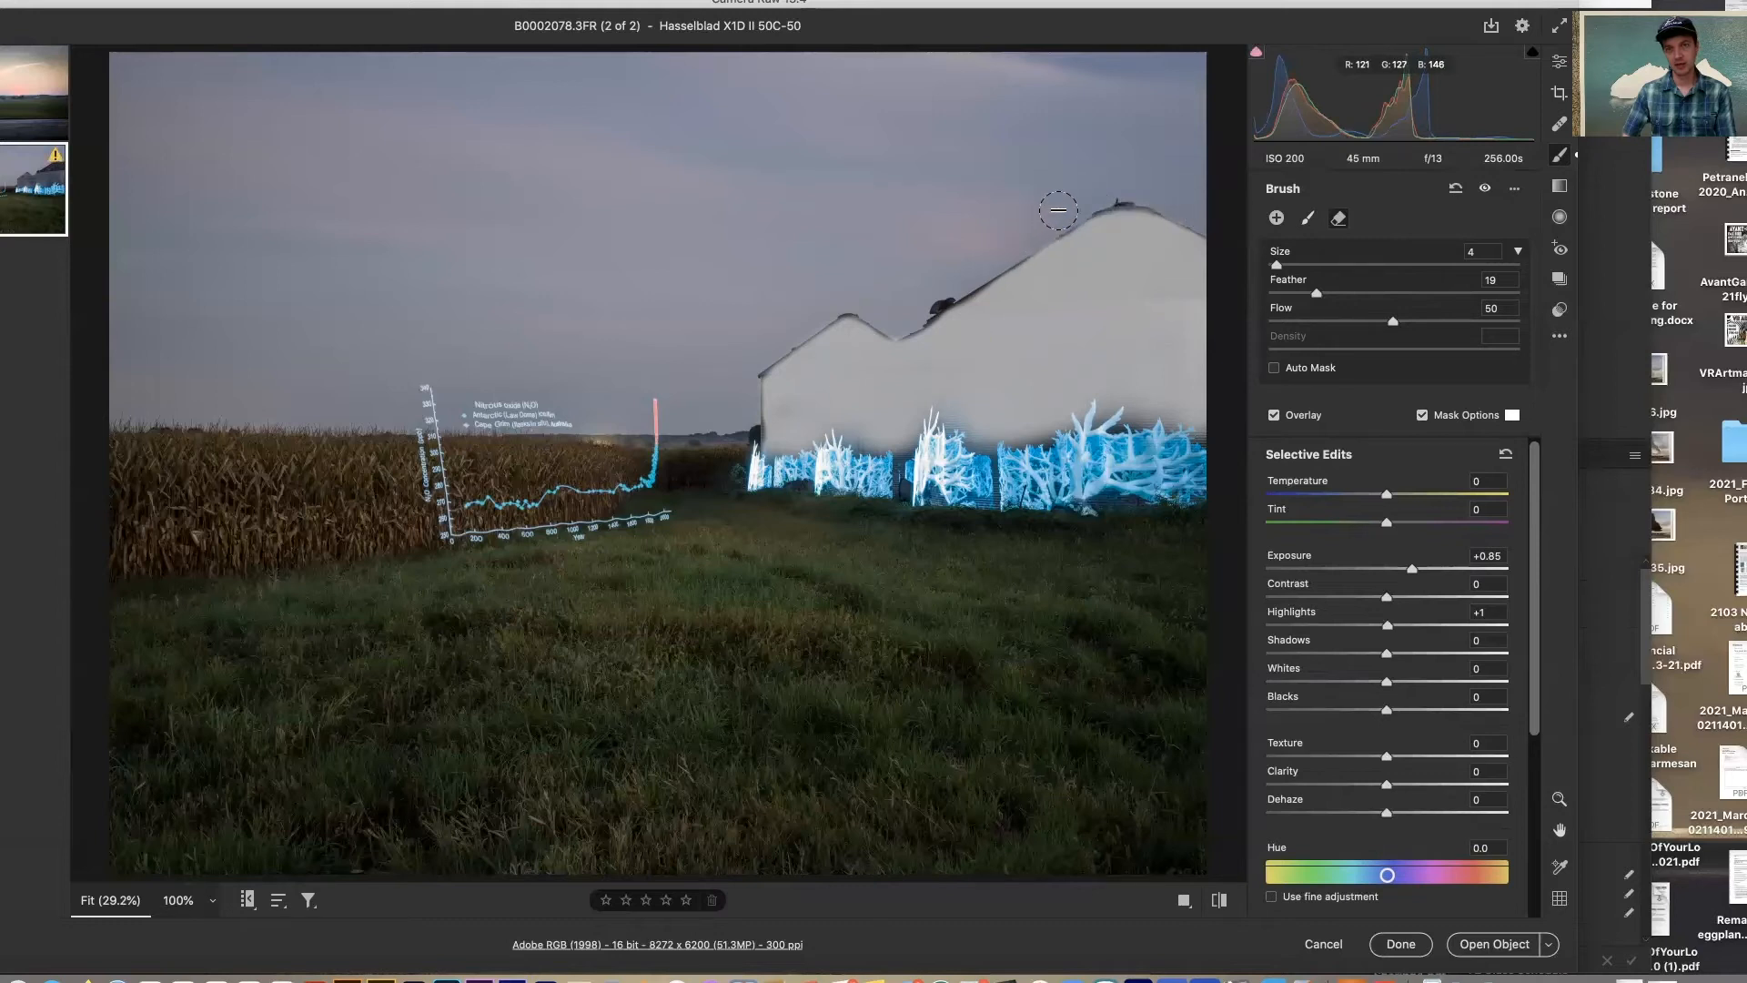
drag(886, 280, 904, 281)
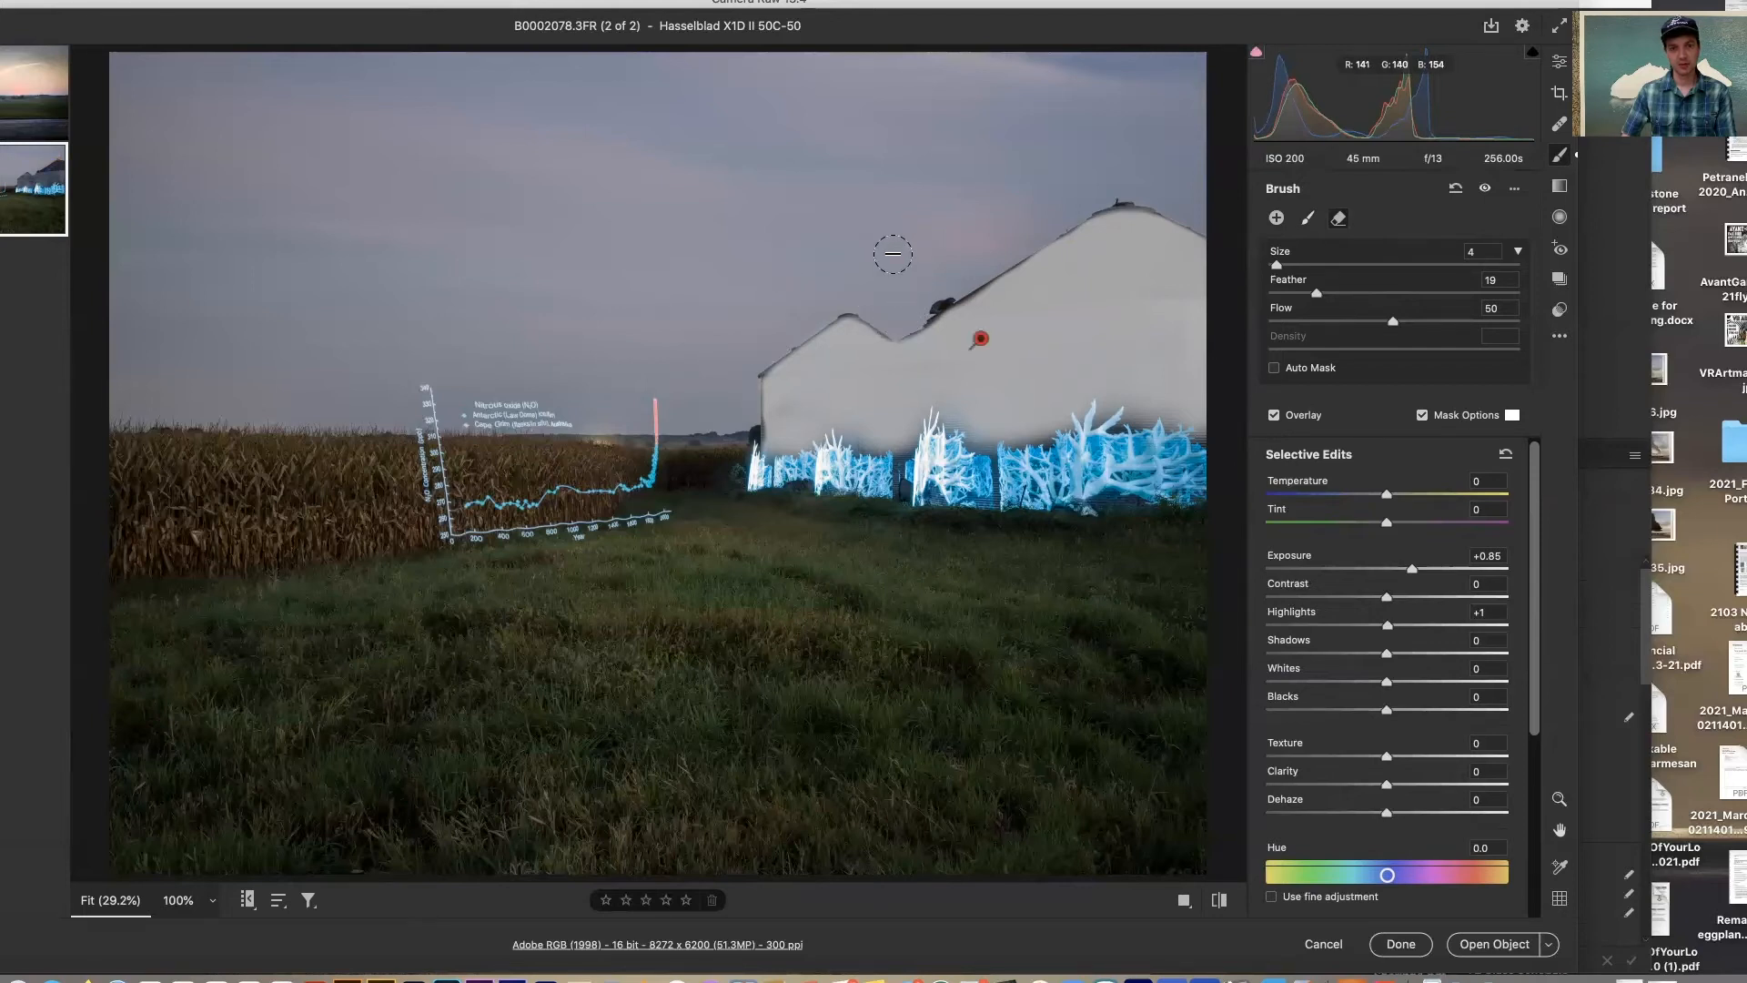
click(900, 382)
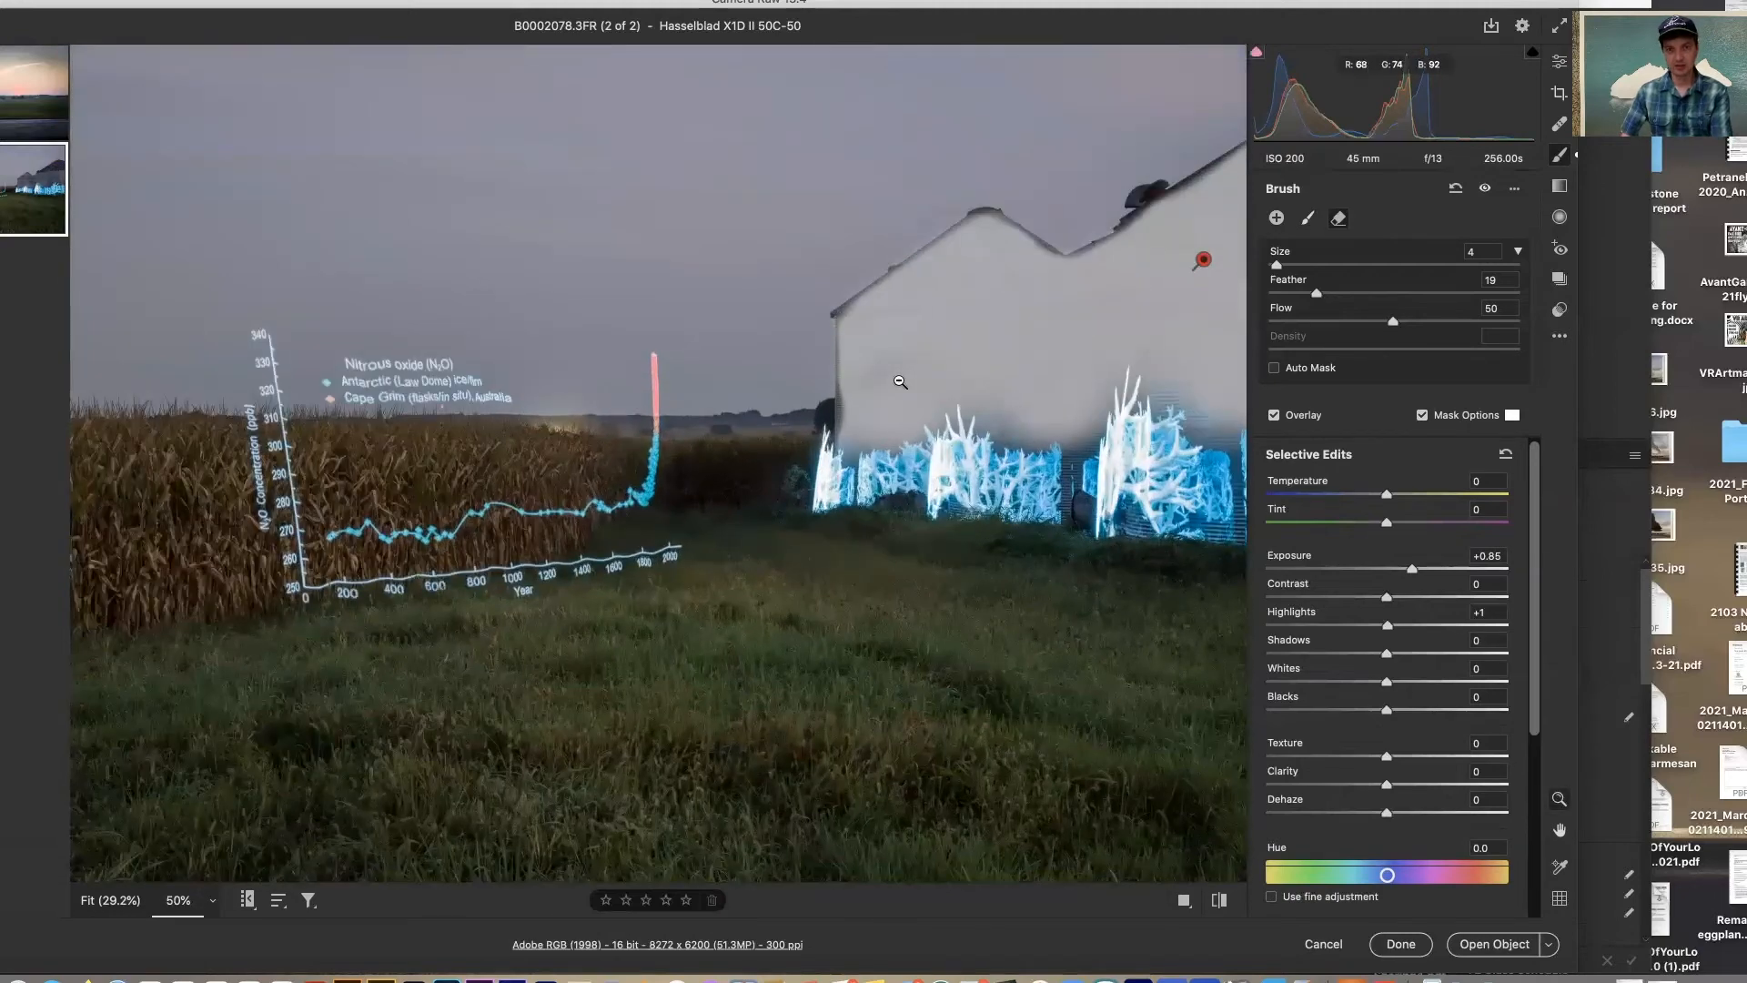
alt+click(900, 382)
alt+click(905, 382)
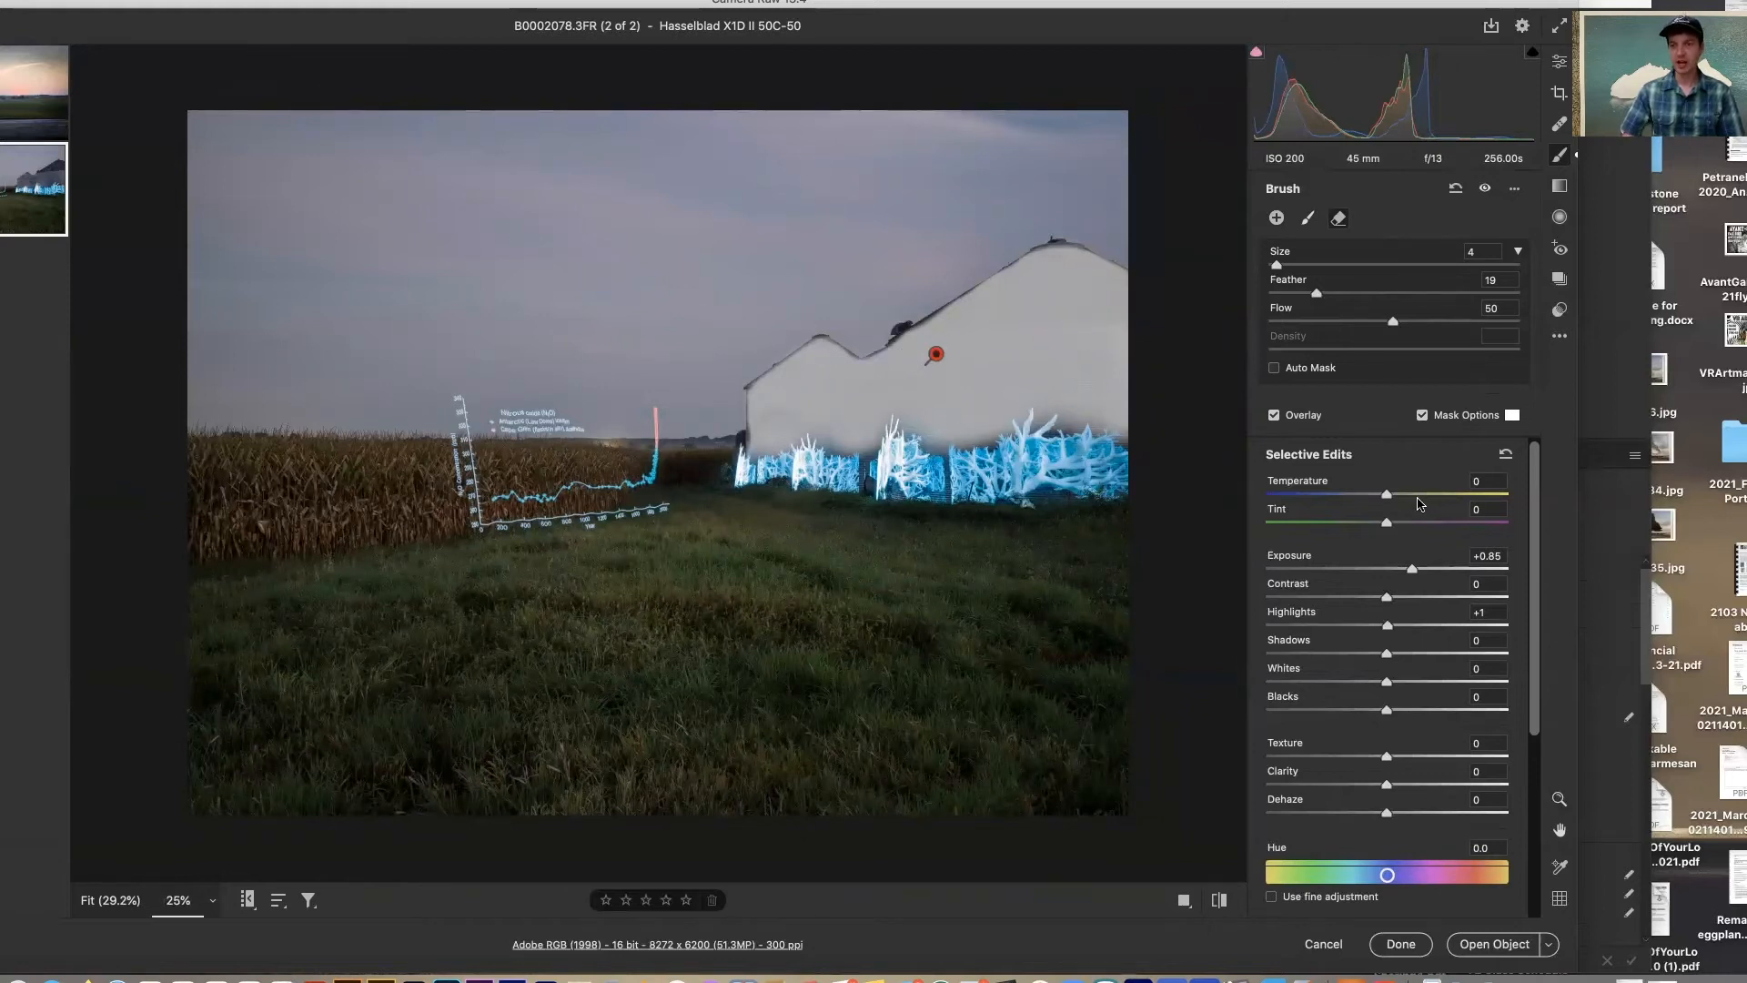
click(1423, 415)
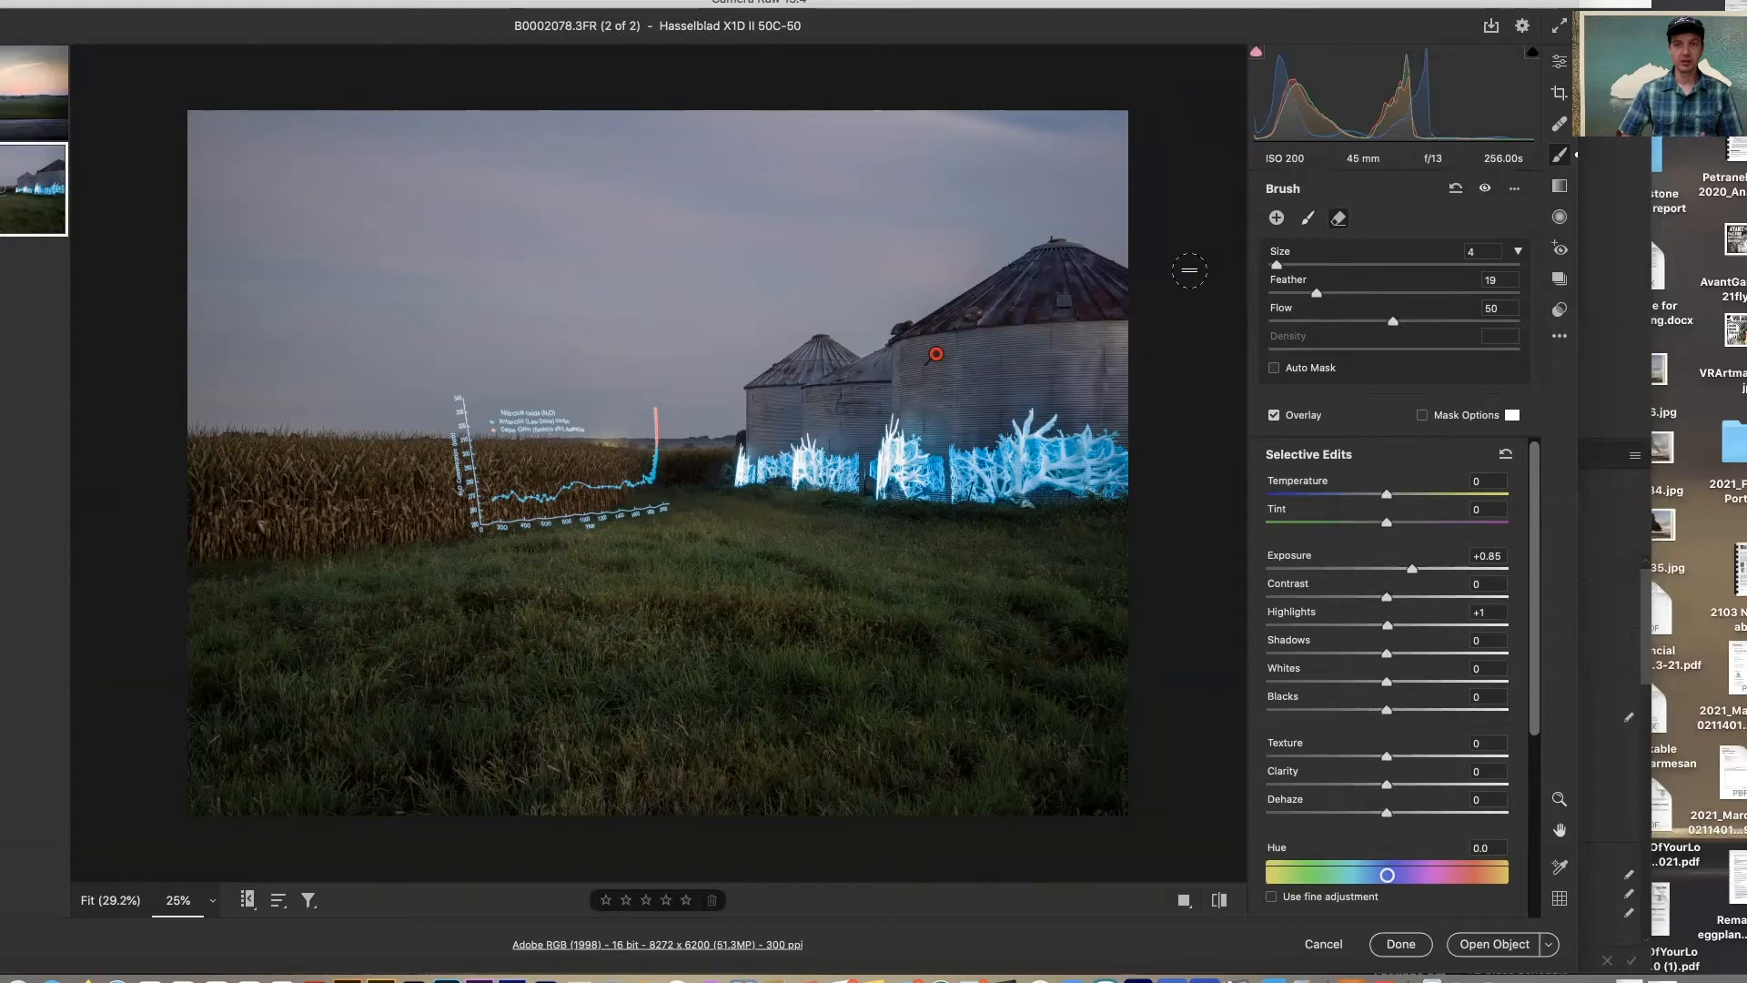
- Start a new brush adjustment, paint the dark ground between the light graph and the silos at exposure +0.60, and check its mask
click(1277, 218)
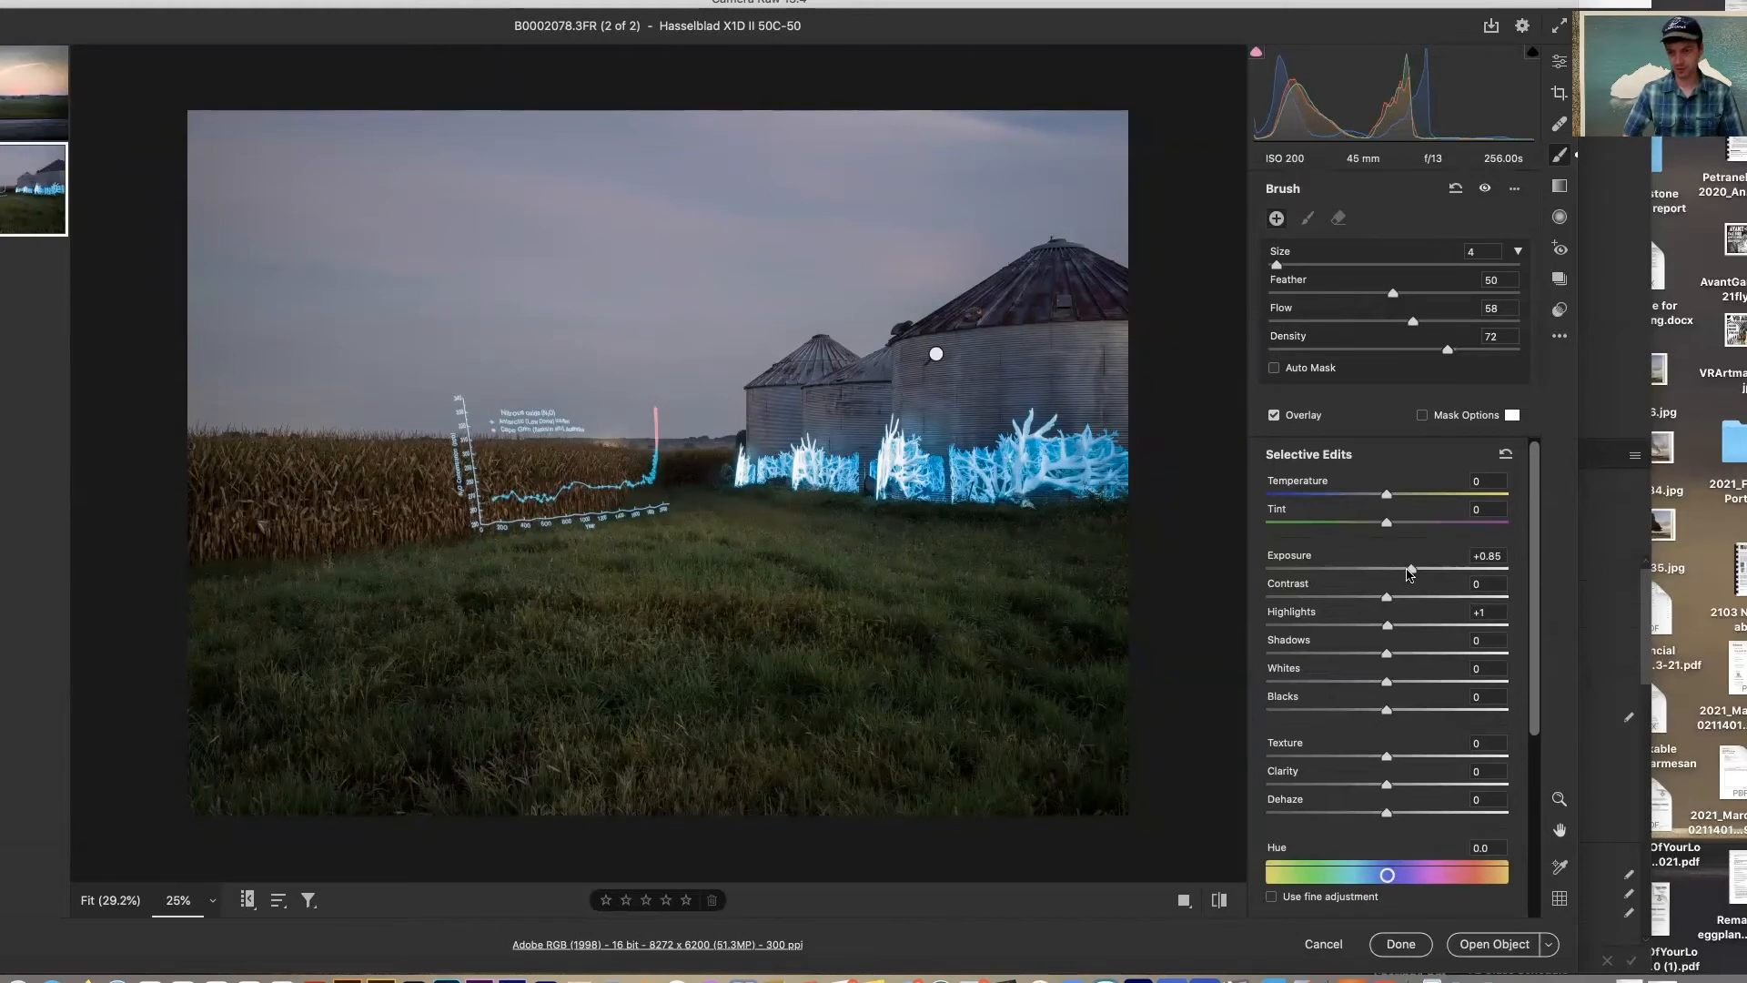
mouse_move(701, 479)
mouse_down()
mouse_move(637, 497)
mouse_move(686, 467)
mouse_move(707, 468)
mouse_move(665, 486)
mouse_move(705, 494)
mouse_move(657, 495)
mouse_move(692, 467)
mouse_up()
click(1423, 416)
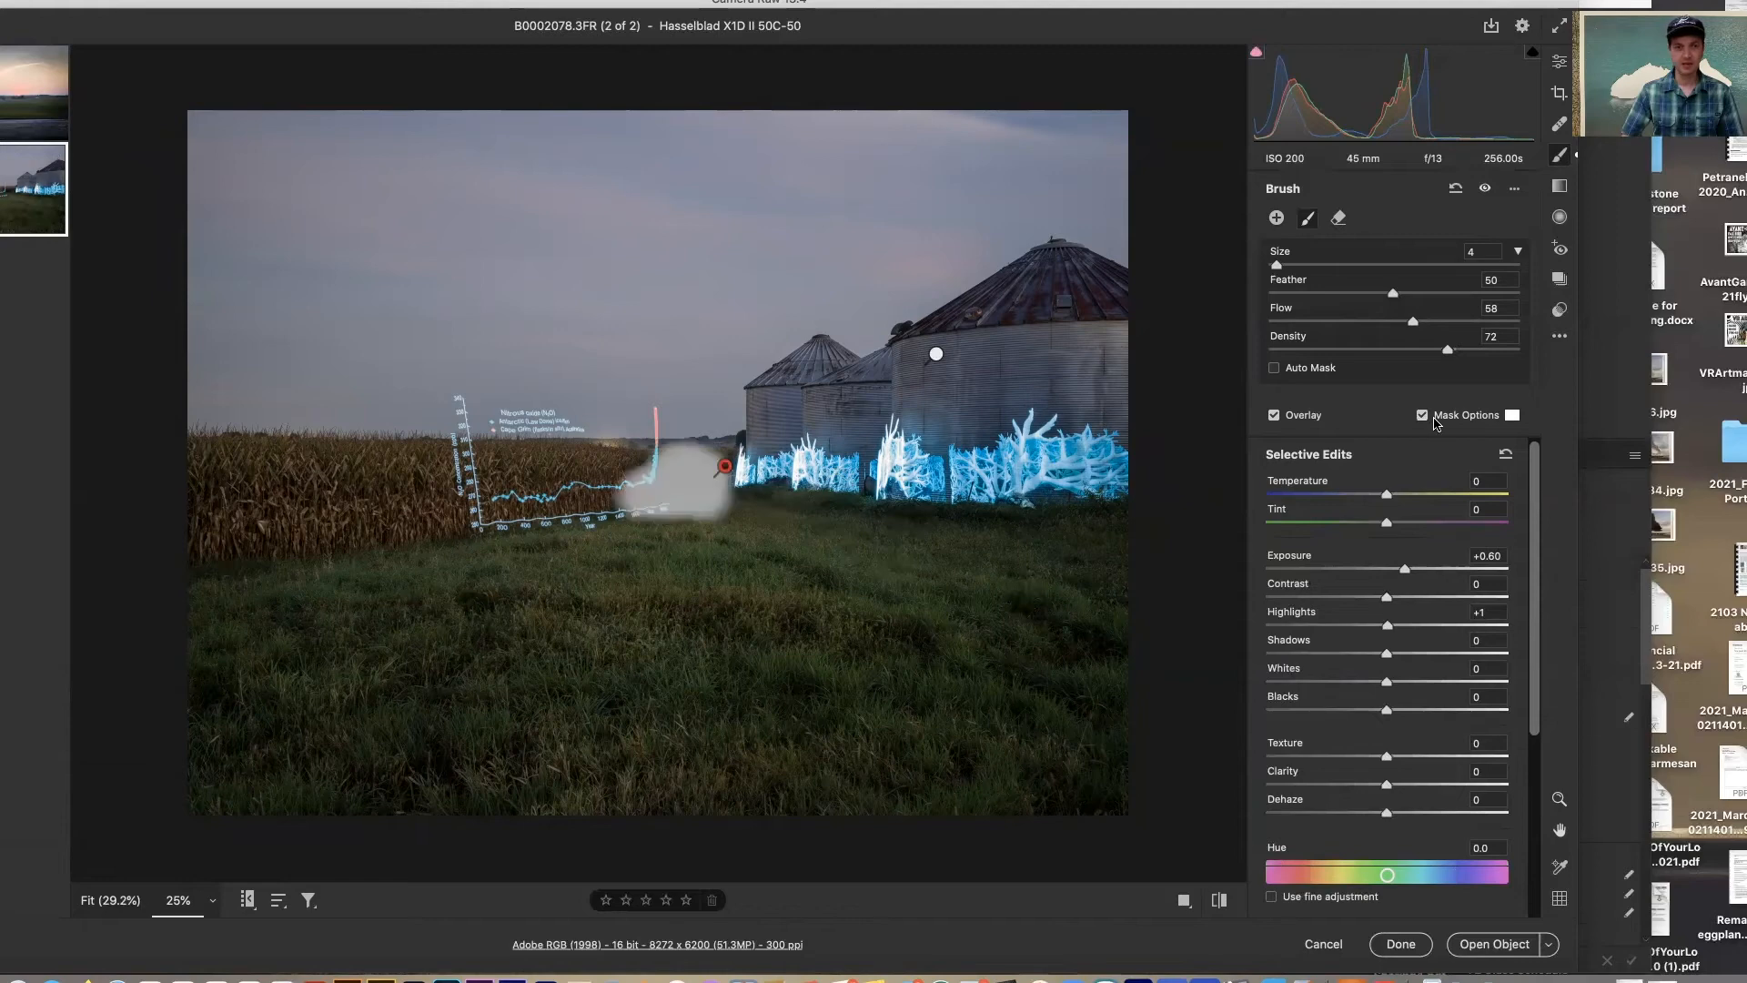
click(1434, 420)
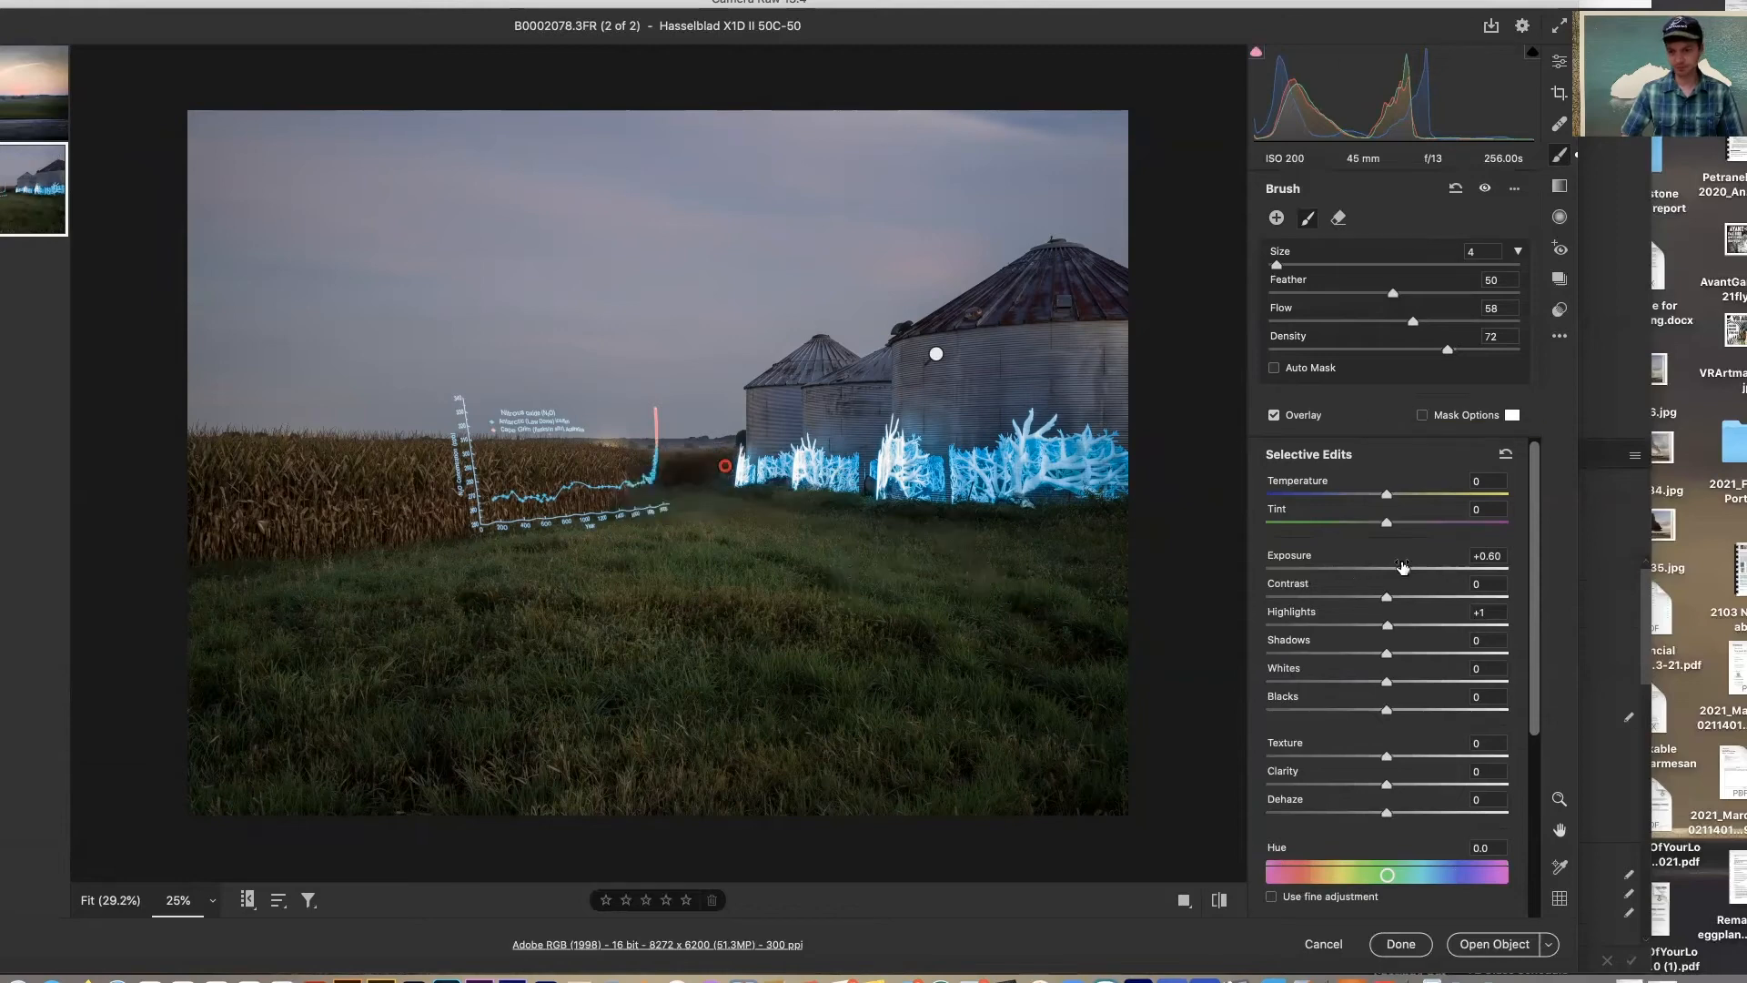
- Set the adjustment between the graph and the silos to exposure +0.35, shadows +23 and blacks -2
drag(1406, 571, 1398, 577)
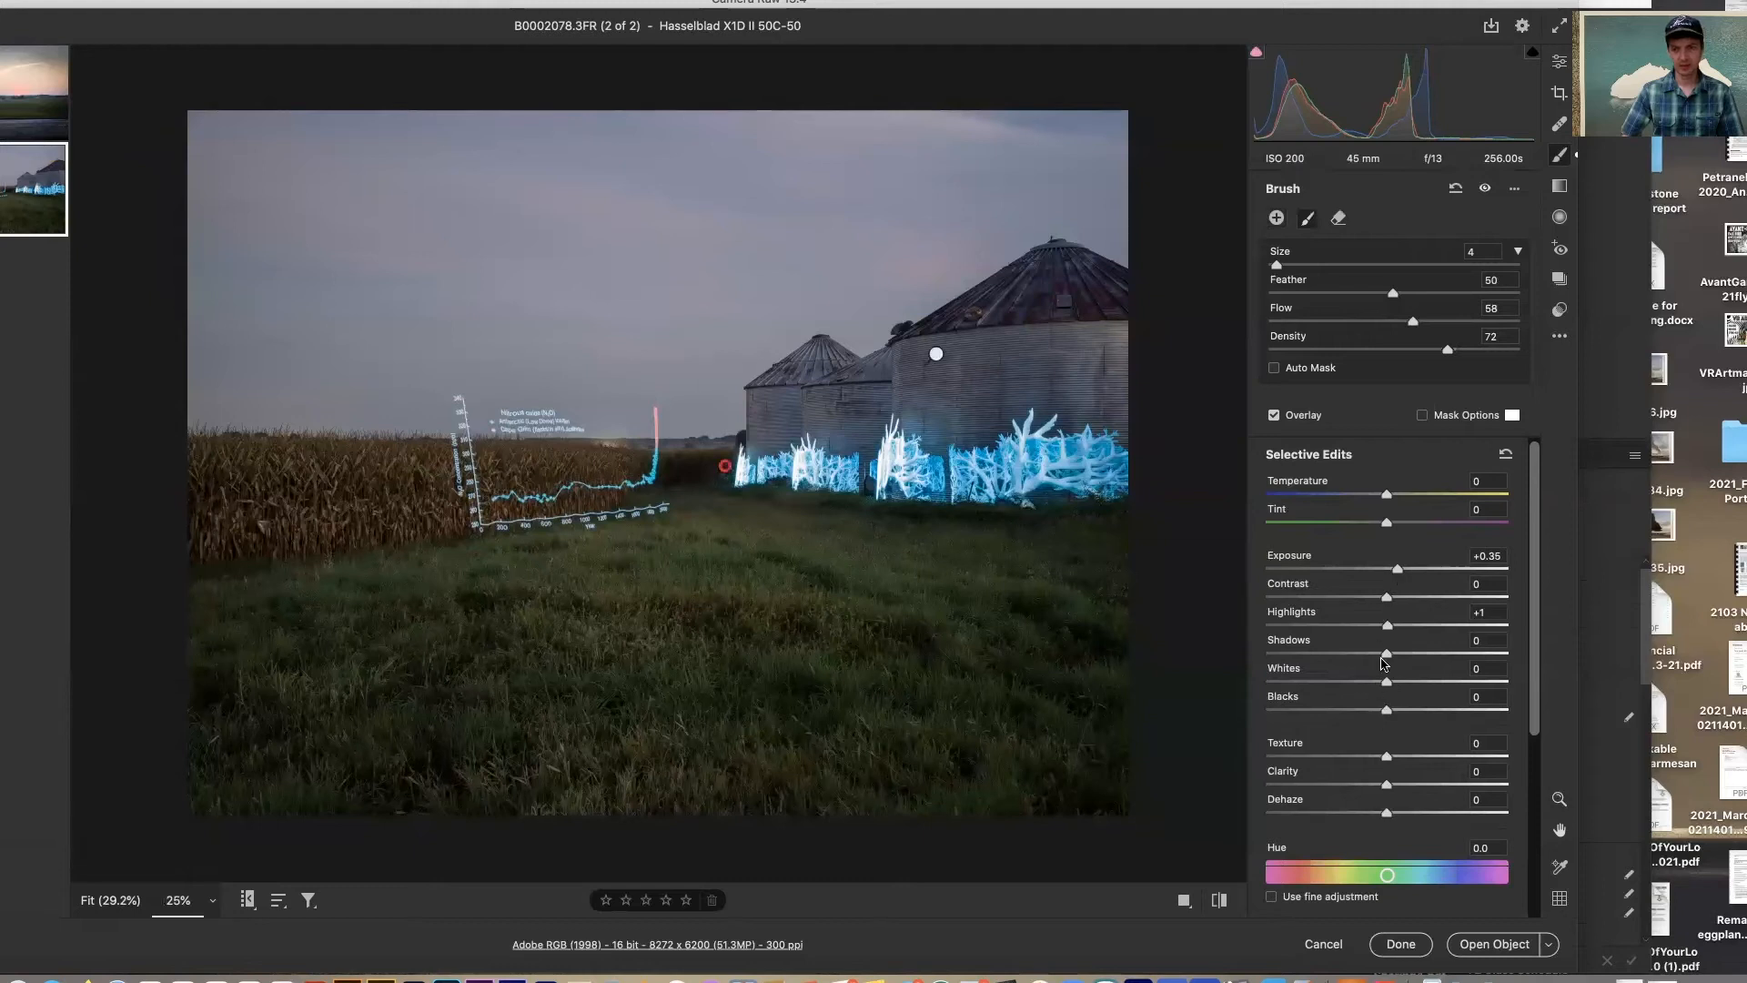
drag(1387, 655, 1418, 653)
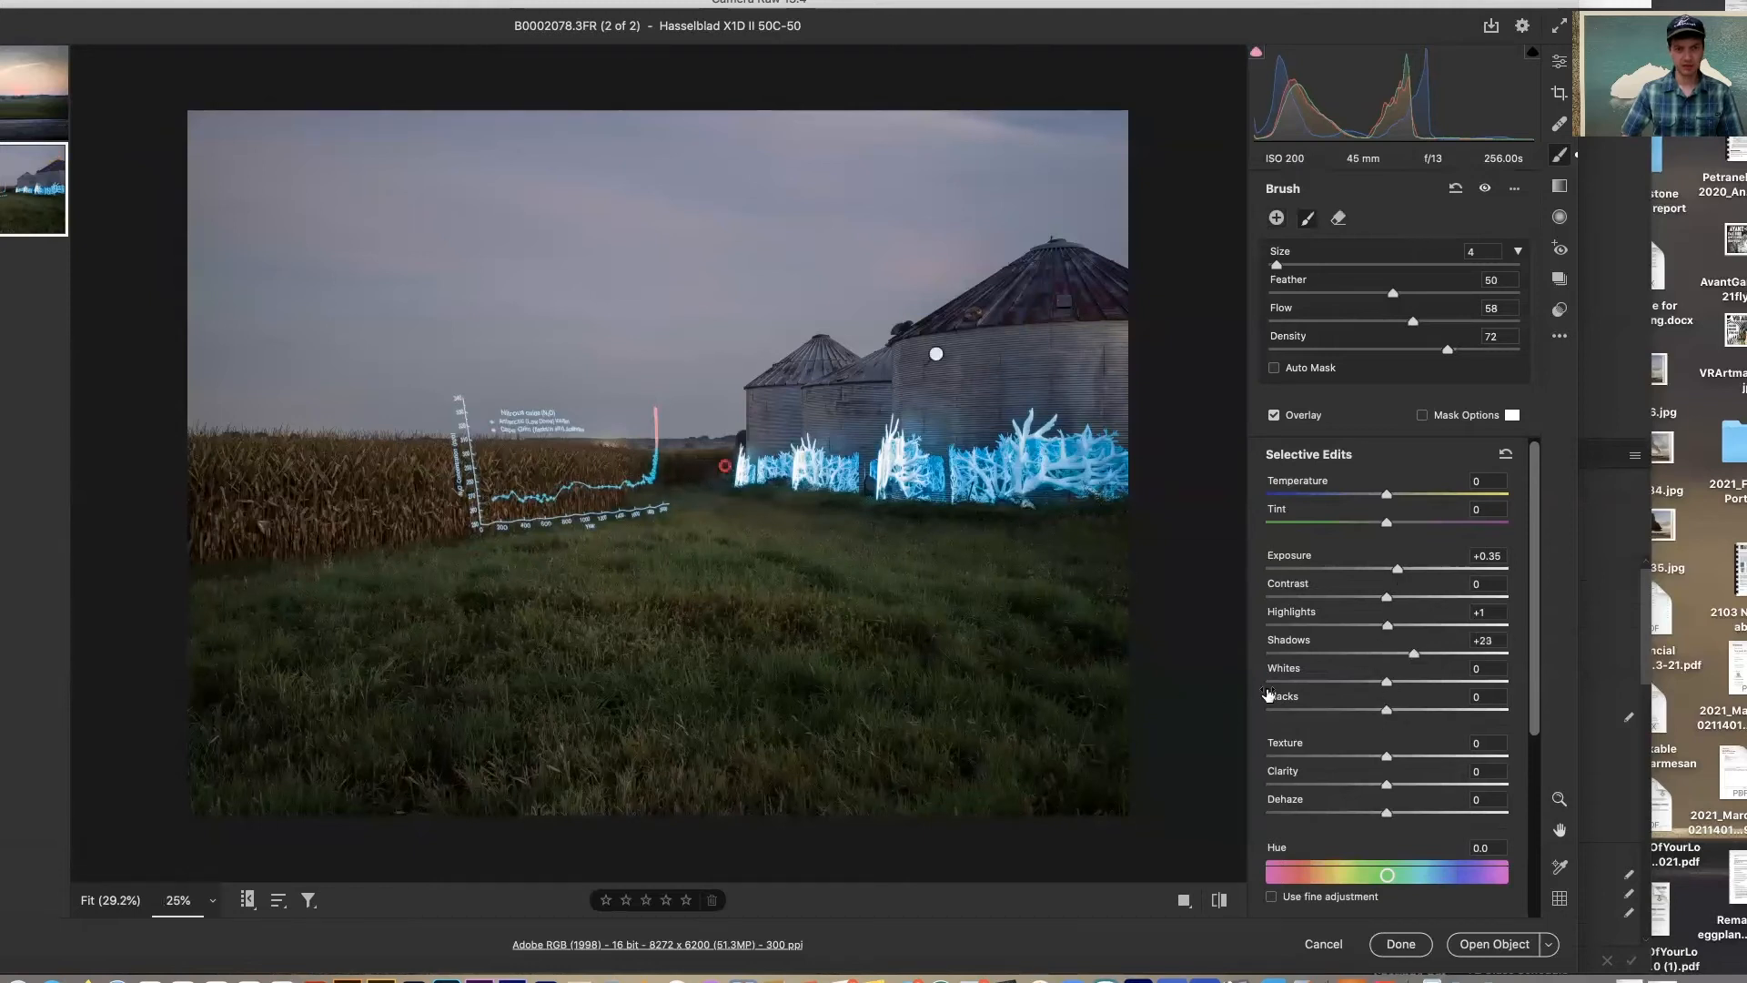
drag(1386, 709, 1385, 710)
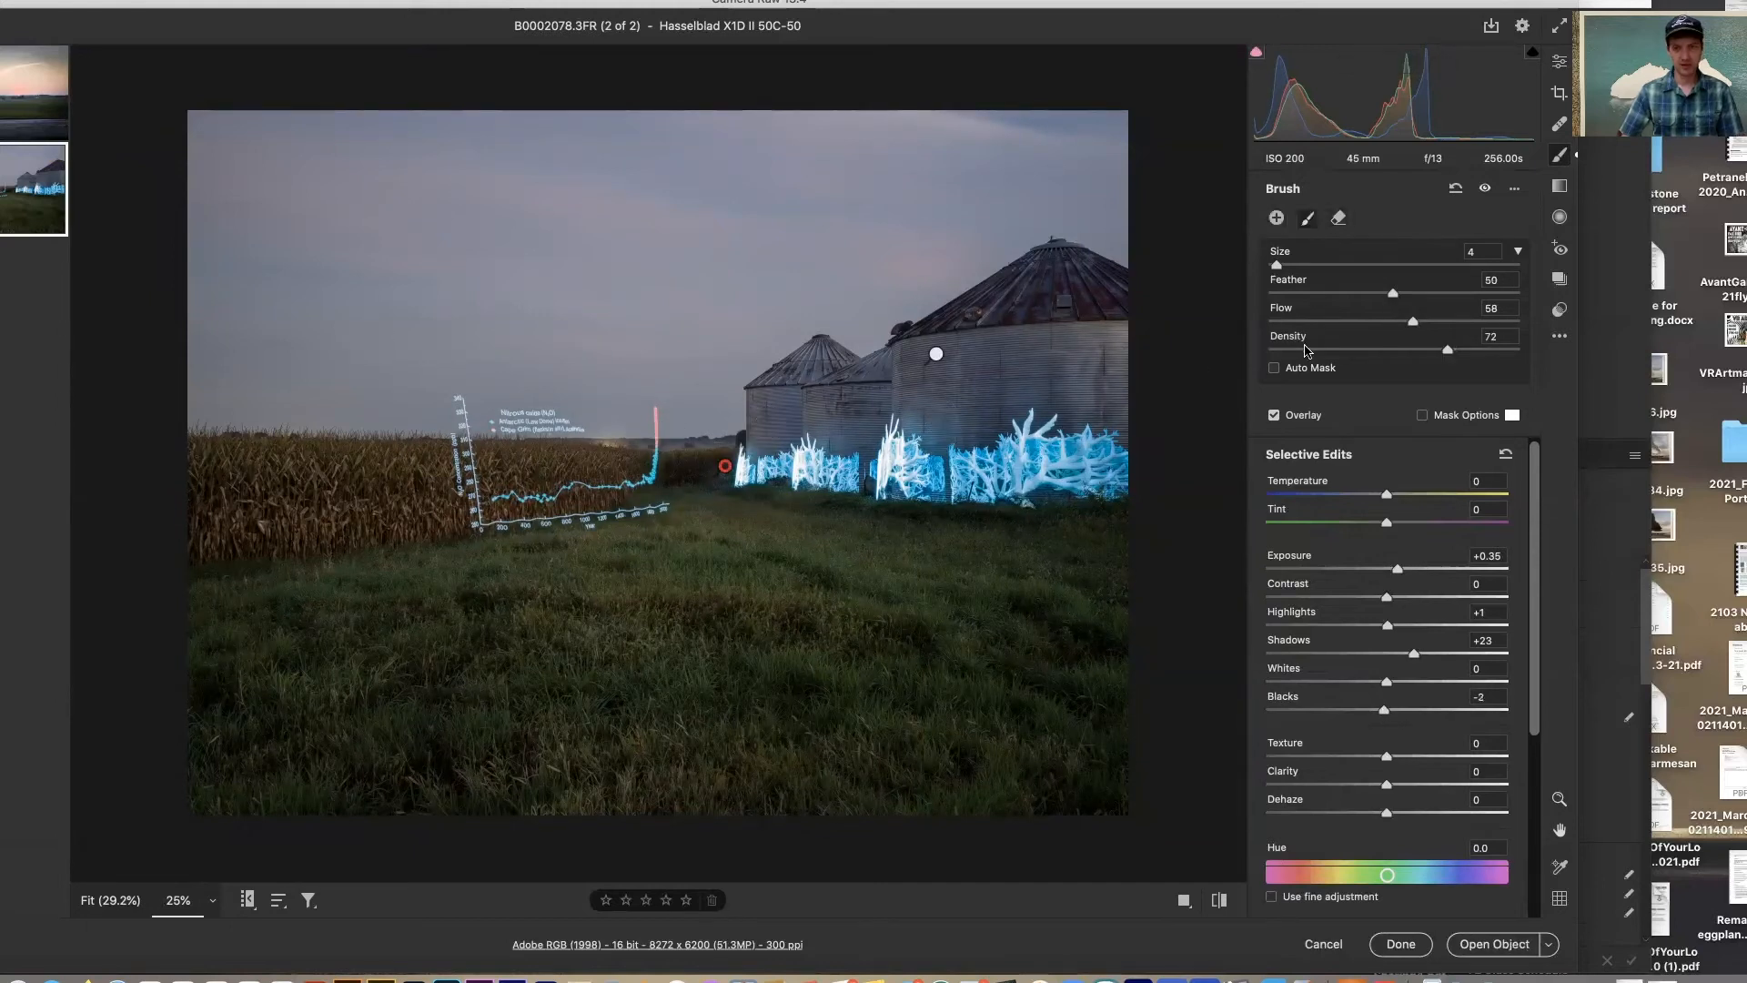
- Erase the brushed adjustment where it overlaps the light-painted graph, using the eraser at size 4, feather 19 and flow 50
key(alt)
key(alt)
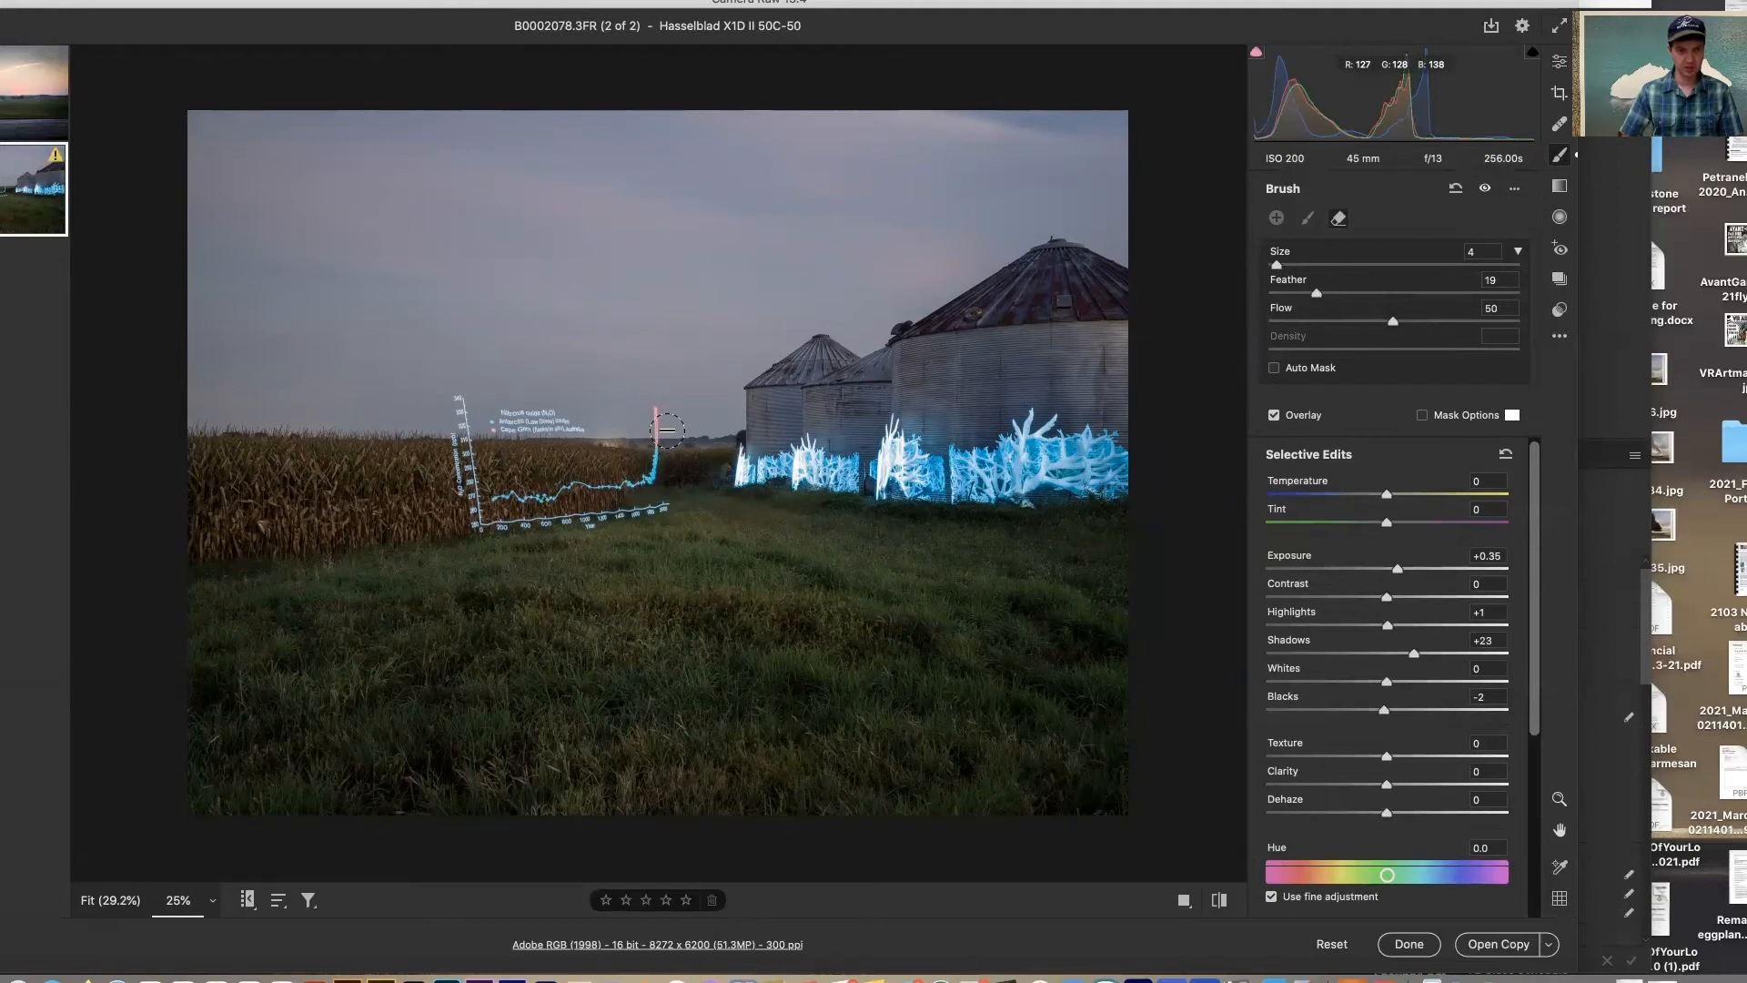
drag(555, 459, 674, 510)
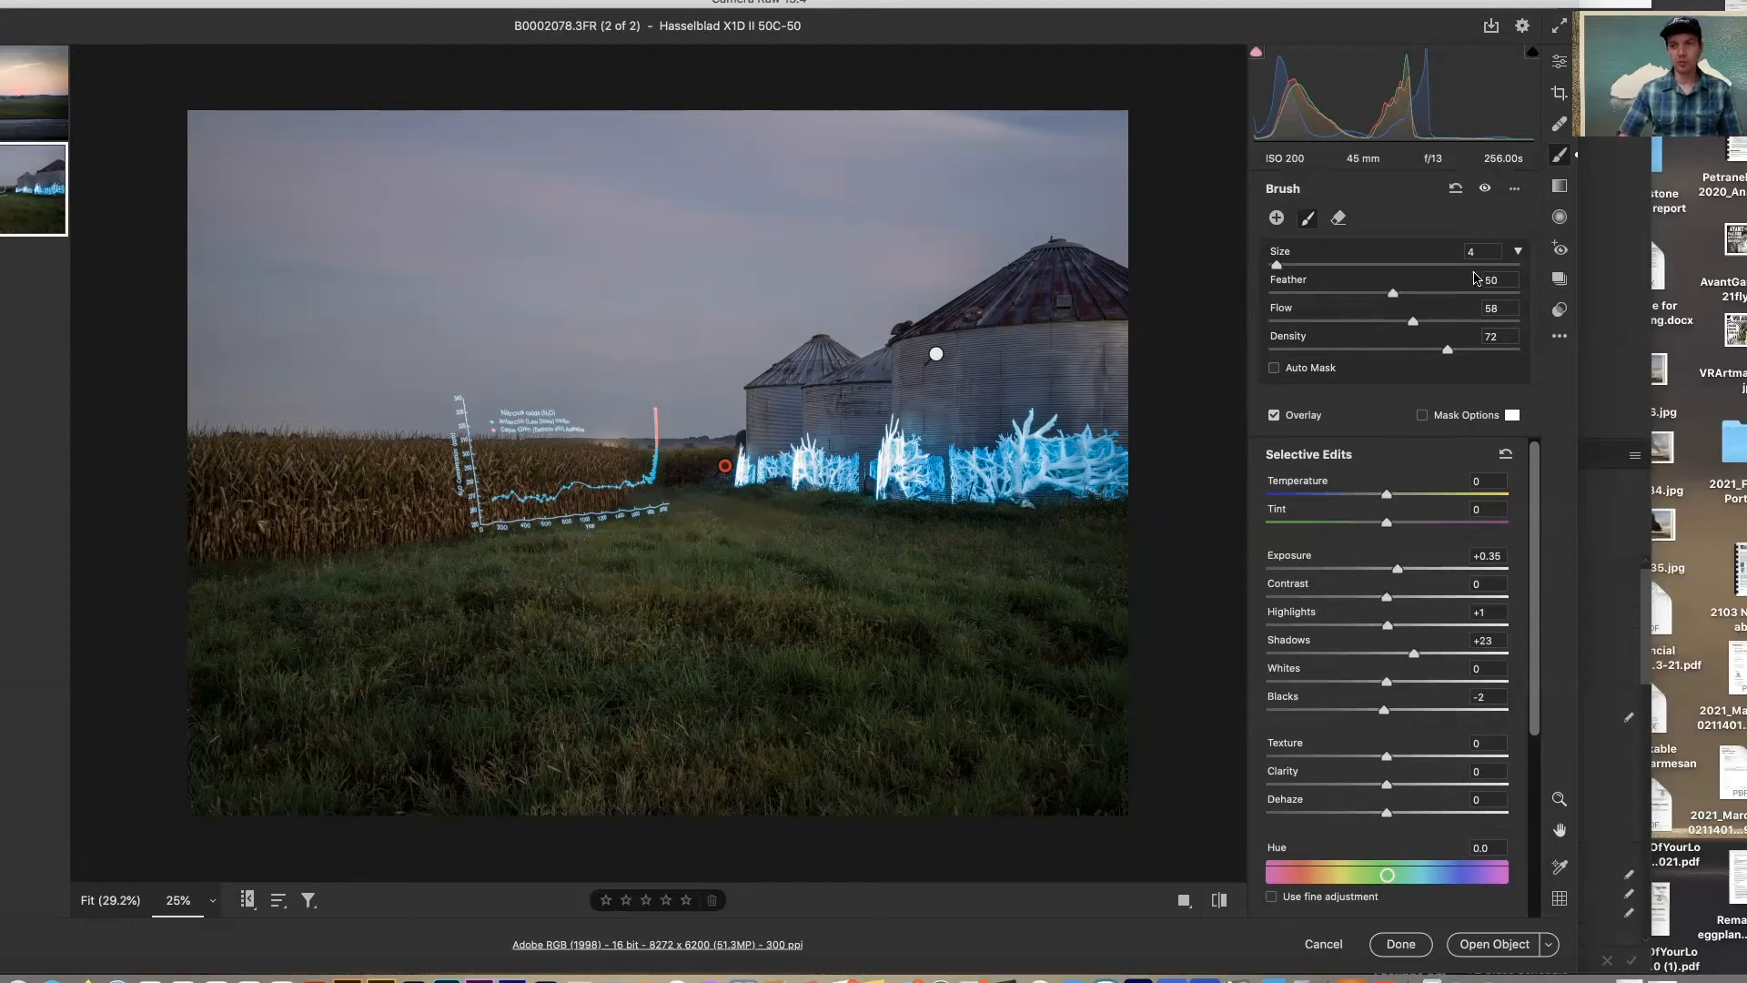
- Brush a new size 7 adjustment across the middle grass with exposure +0.60, highlights +27, whites +8 and blacks -7
click(1276, 218)
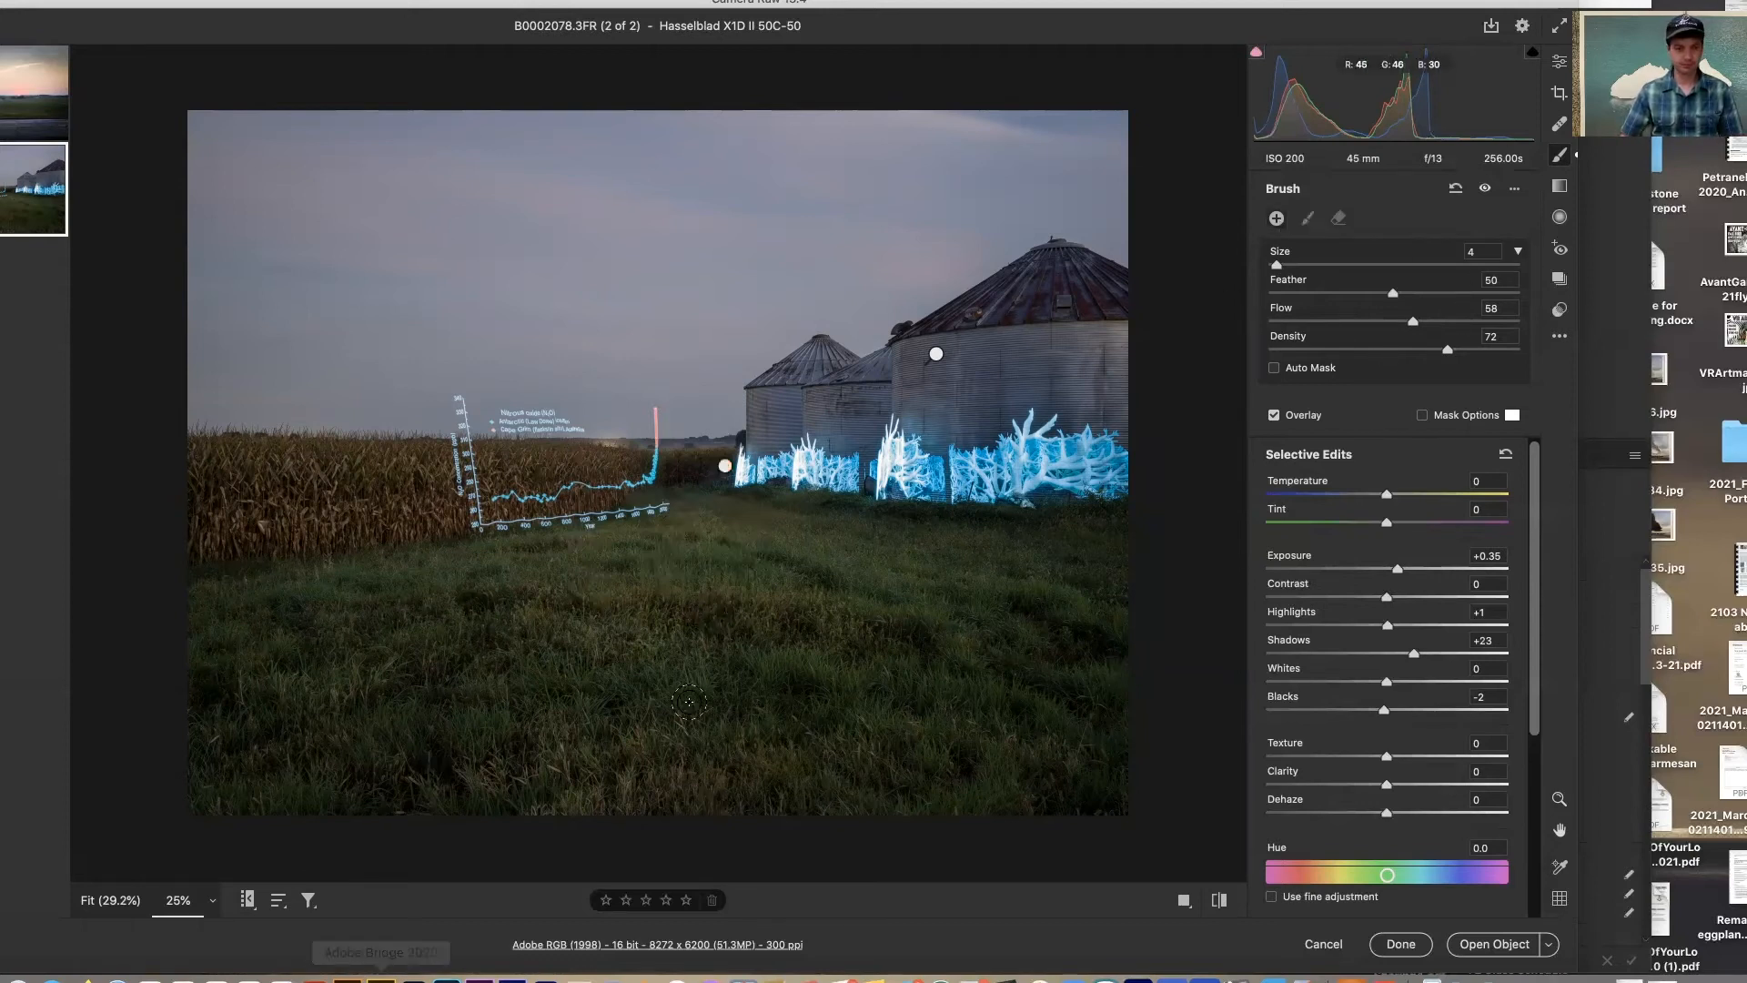
key(bracketright)
key(bracketright)
key(bracketright)
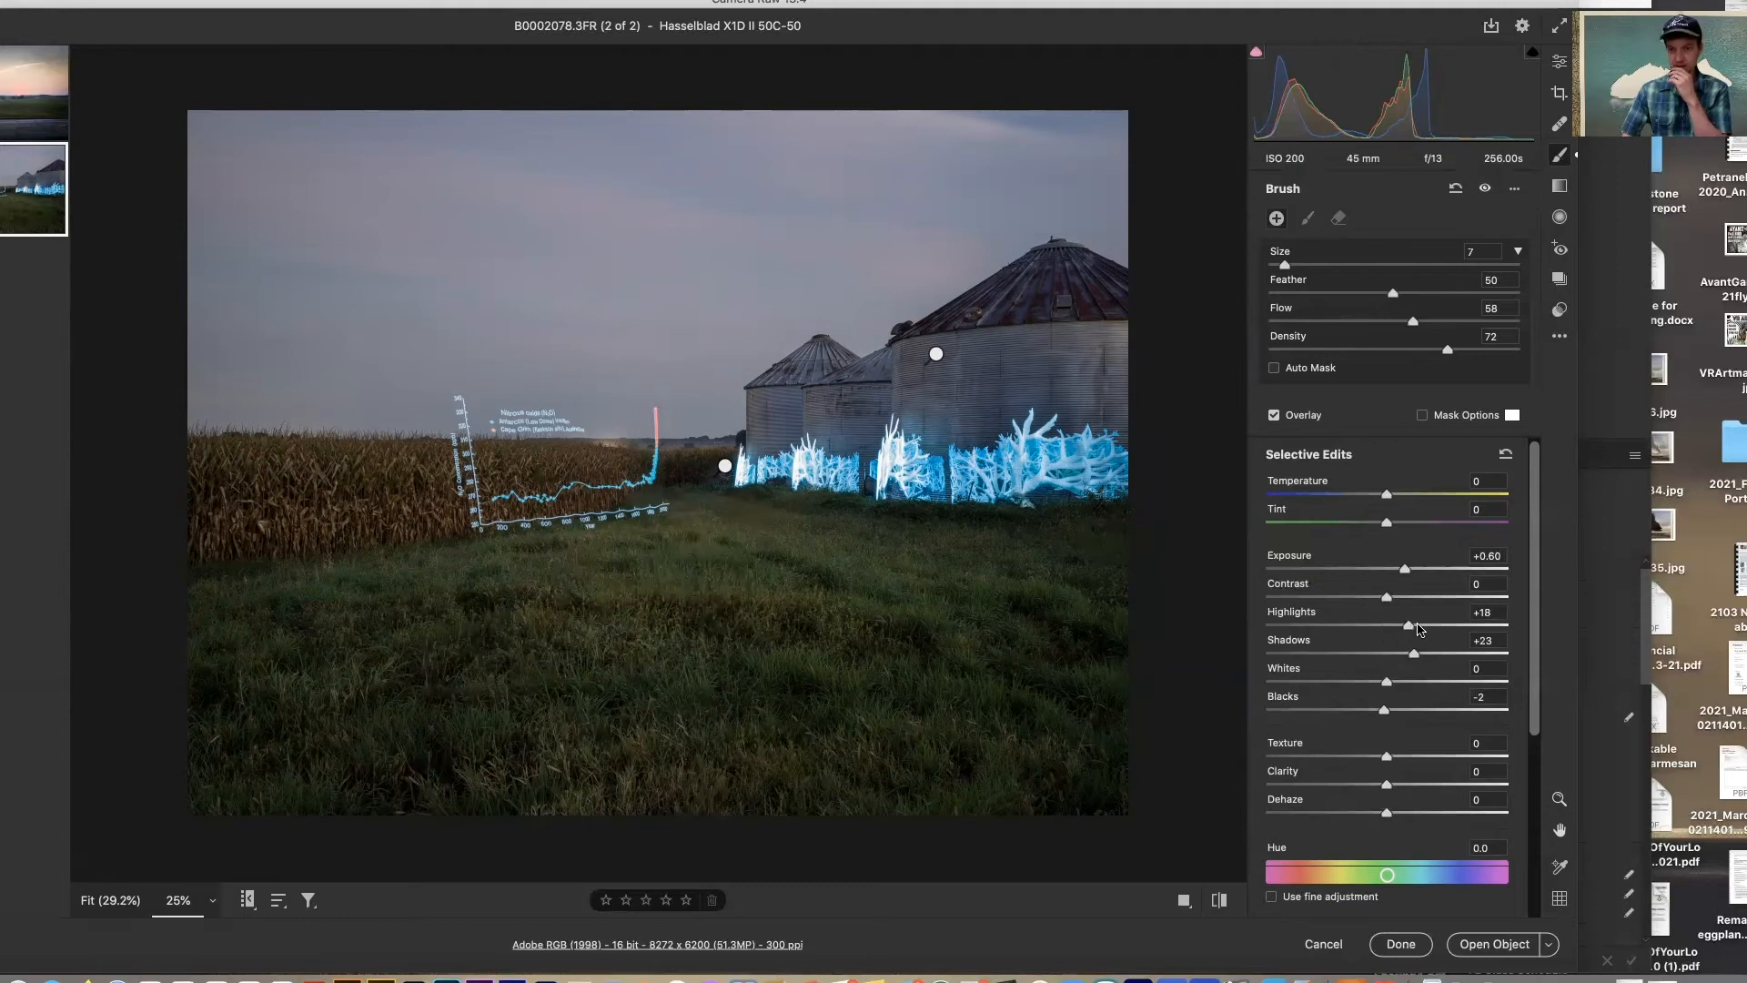
drag(1408, 631, 1417, 629)
drag(1381, 689, 1390, 689)
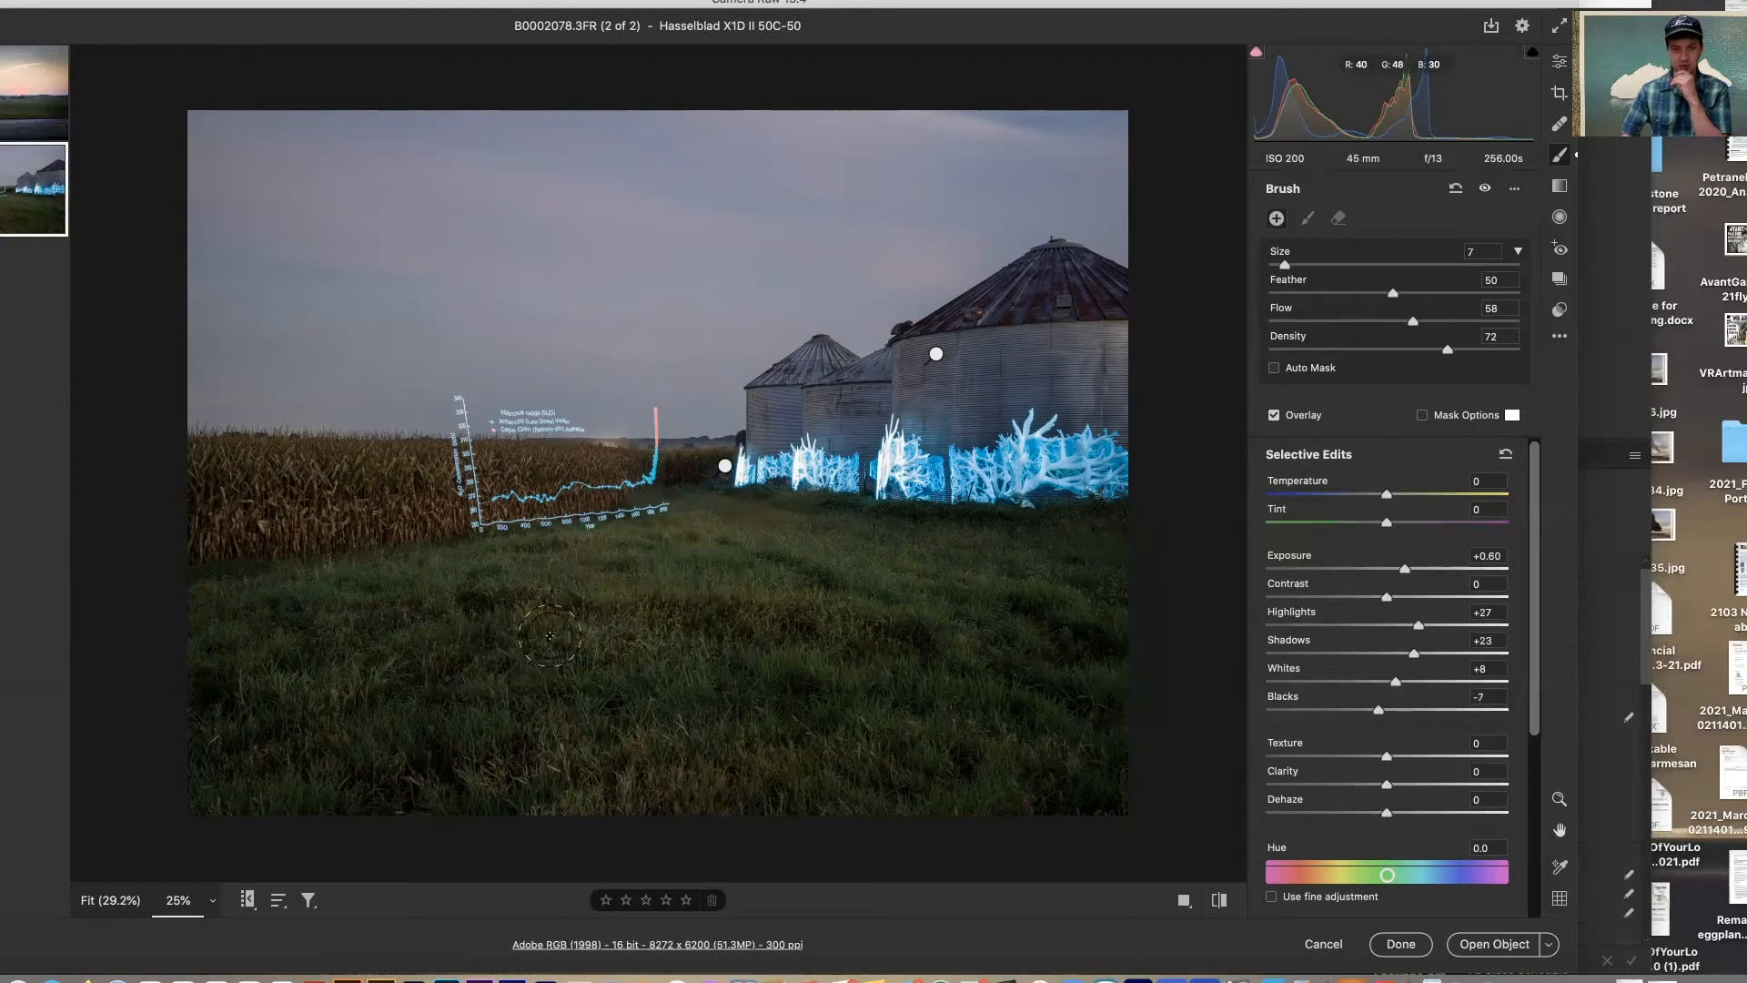
mouse_move(522, 592)
mouse_down()
mouse_move(675, 584)
mouse_move(1014, 643)
mouse_up()
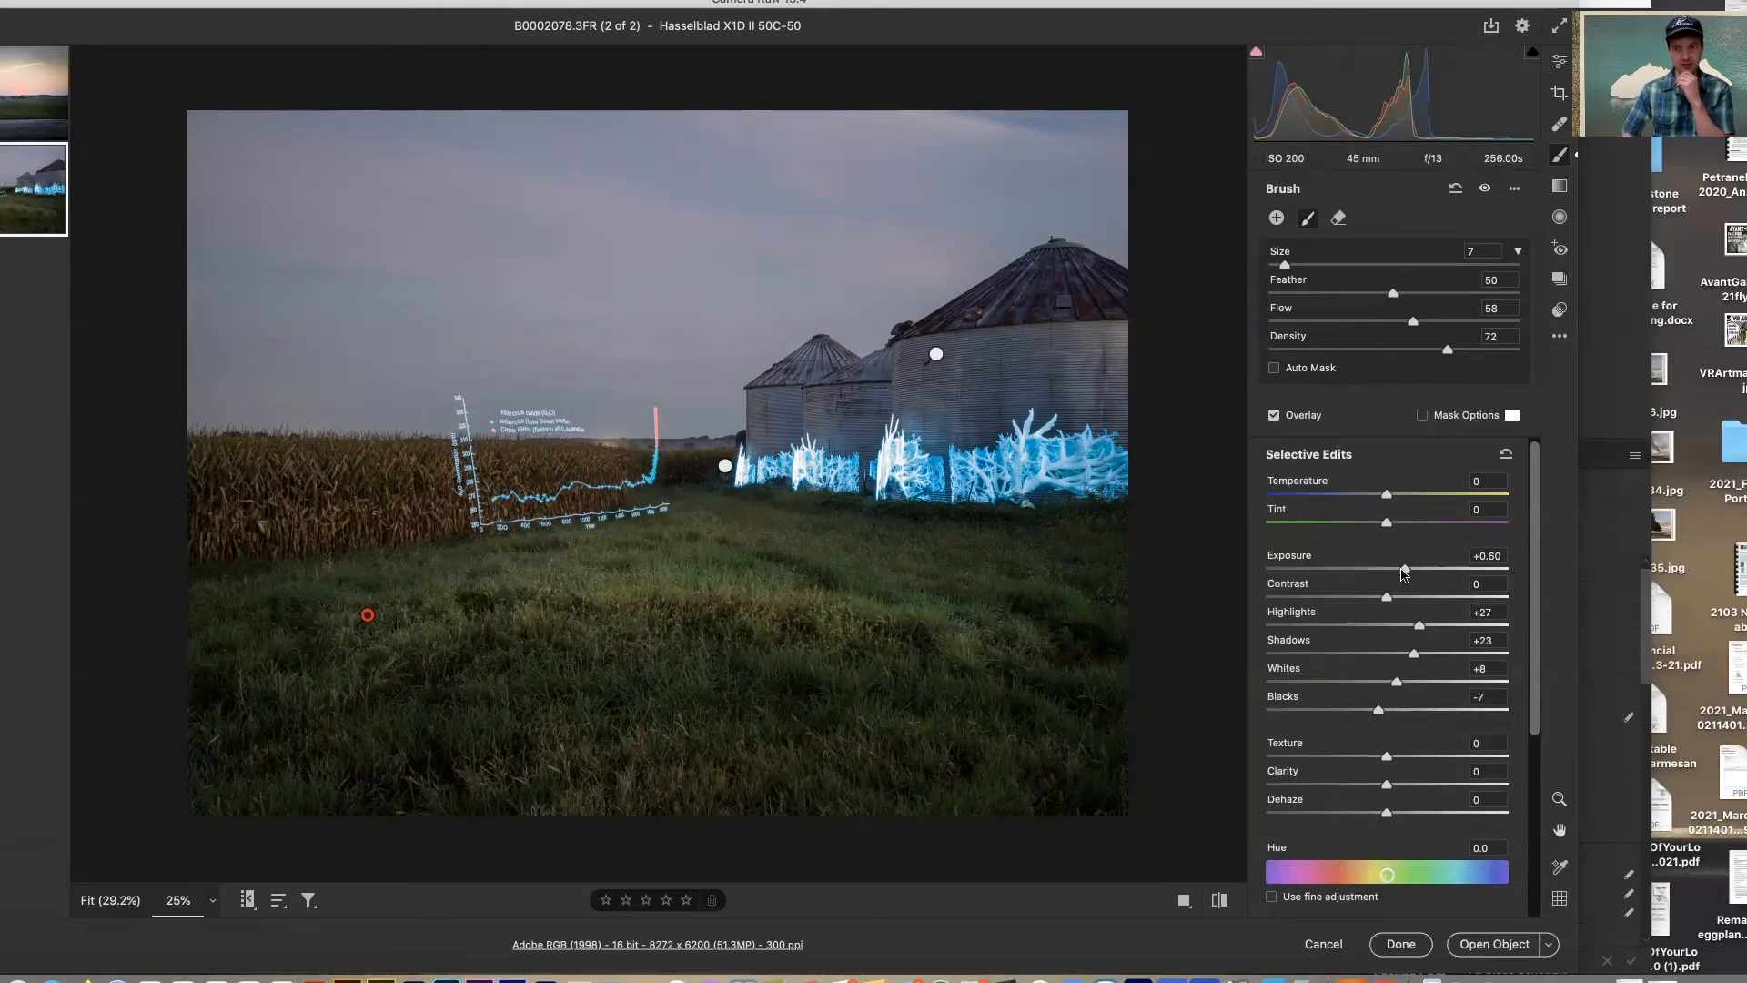
- Lower the middle grass adjustment to exposure +0.35, highlights +23 and shadows +17, and extend it over the near-left grass
drag(1406, 572, 1404, 572)
drag(1417, 628, 1407, 655)
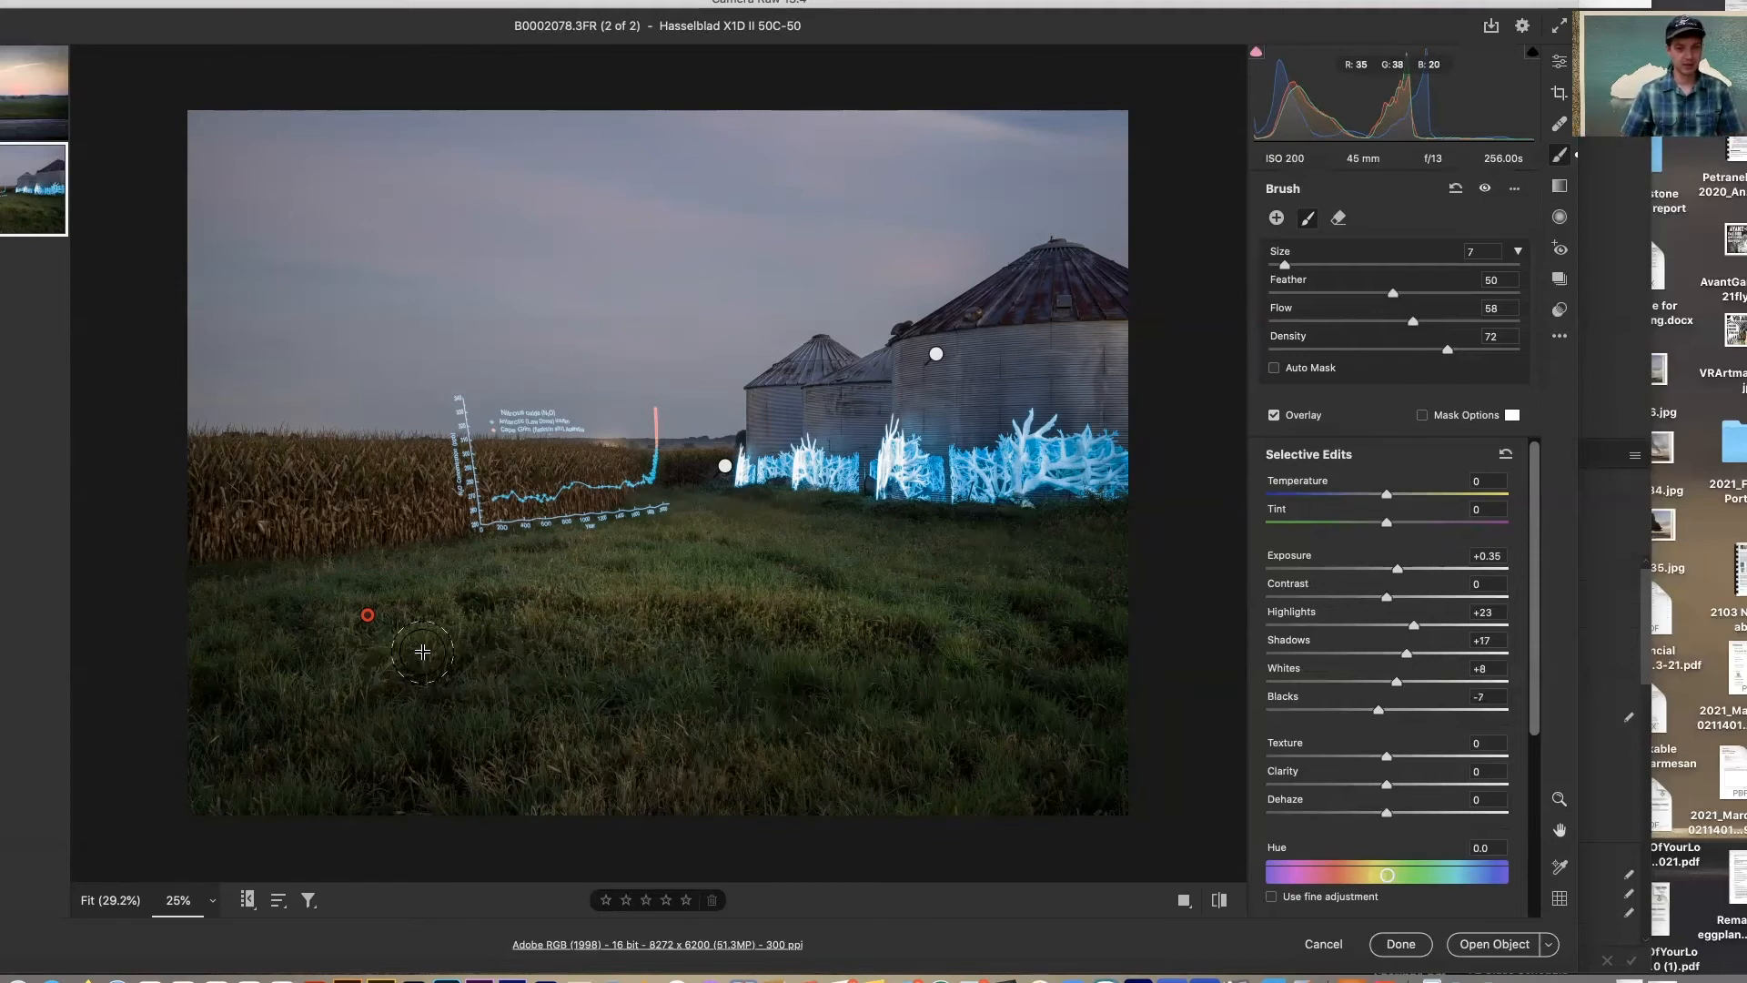
drag(377, 657, 297, 672)
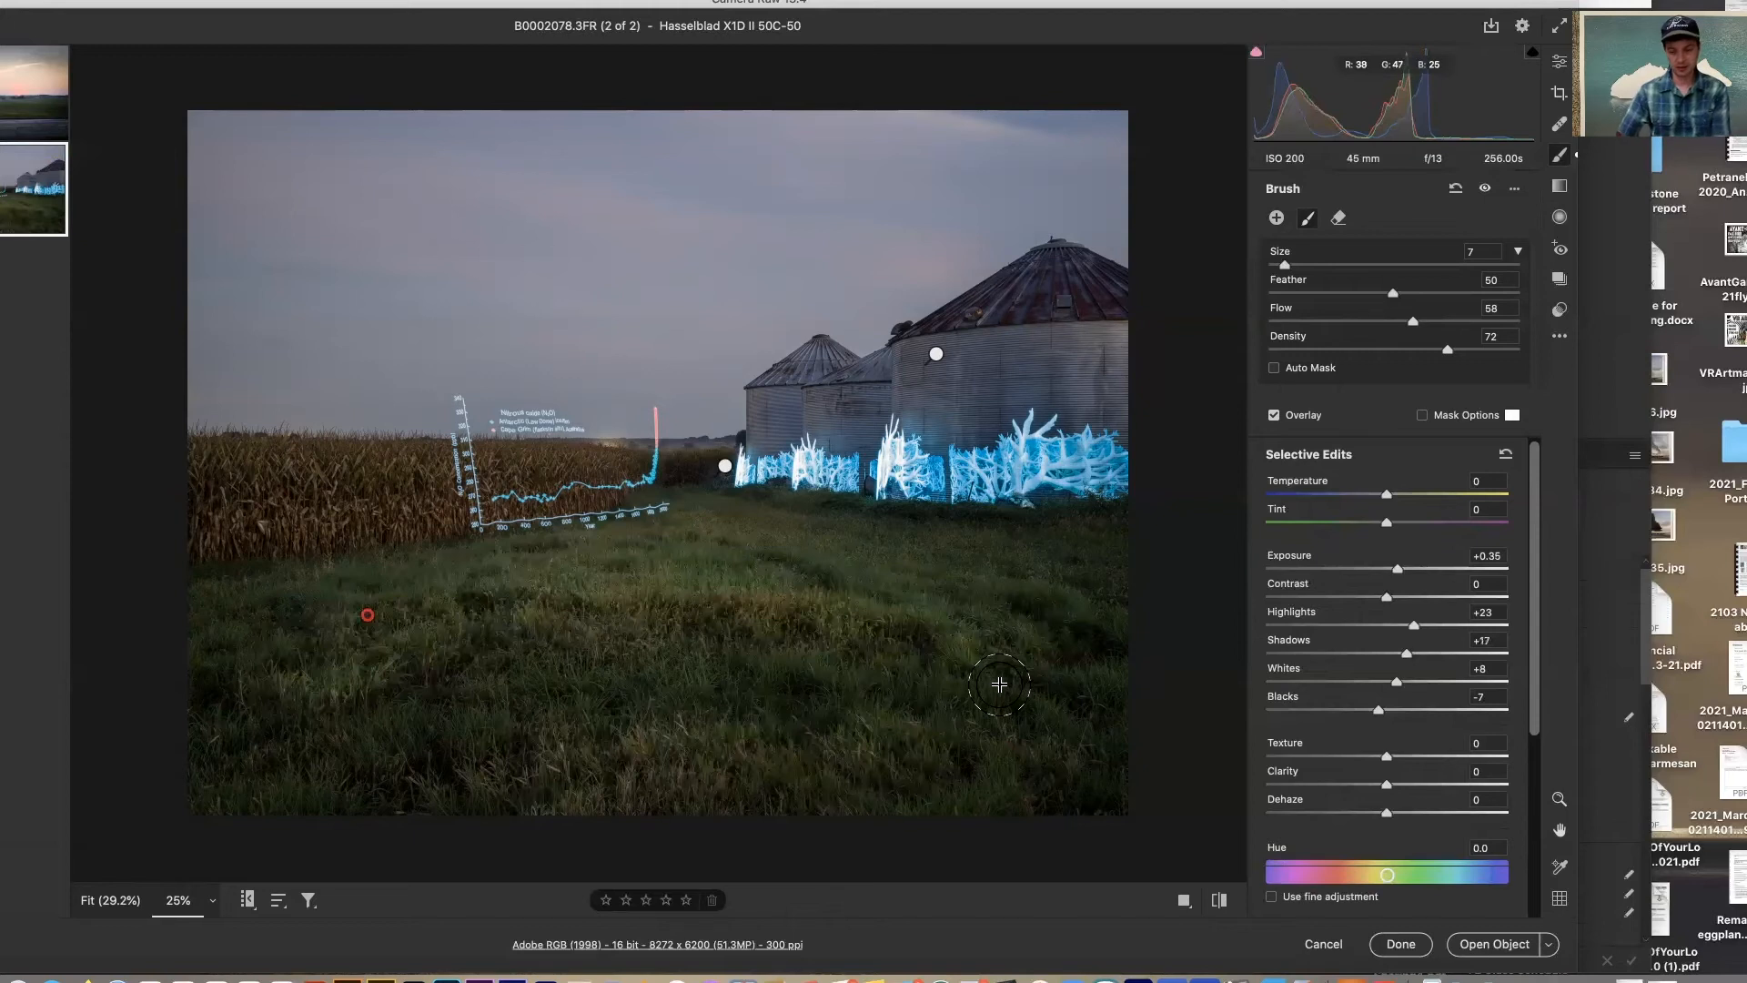
- Start another brush adjustment at size 3 and paint a strip from the centre grass toward the lower-left foreground
key(bracketleft)
key(bracketleft)
key(bracketleft)
key(bracketleft)
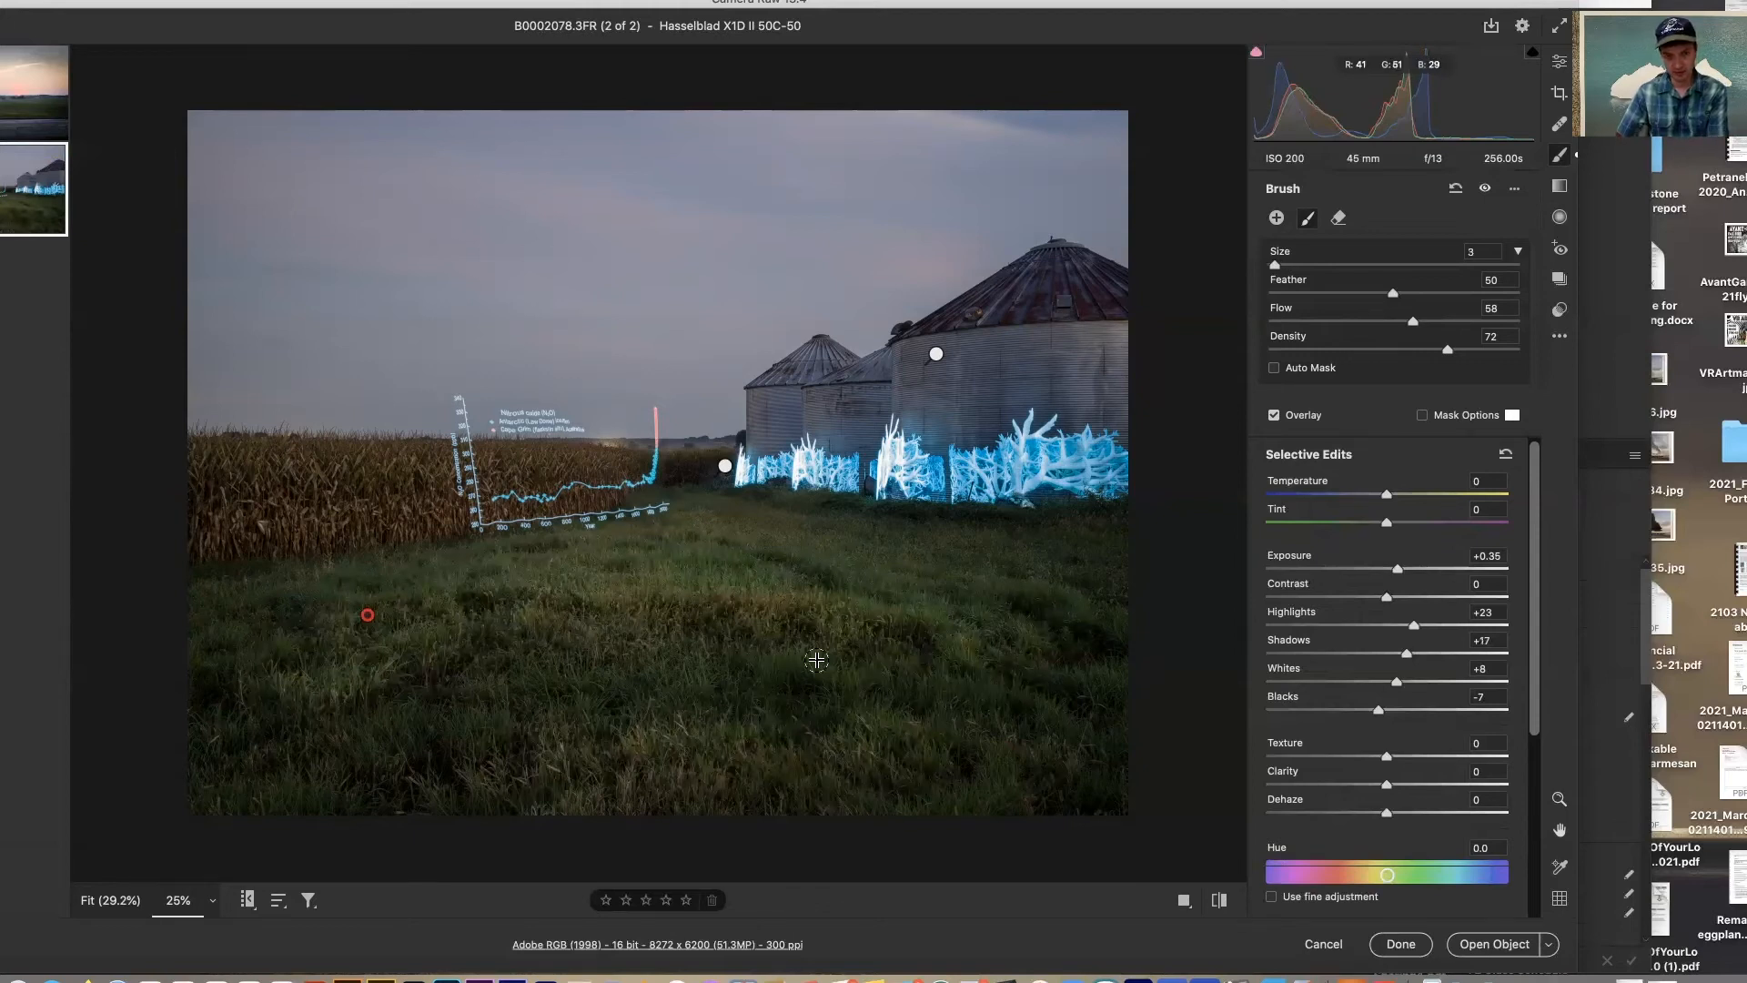
click(1277, 220)
mouse_move(792, 644)
mouse_down()
mouse_move(811, 666)
mouse_move(680, 682)
mouse_move(506, 666)
mouse_move(371, 733)
mouse_up()
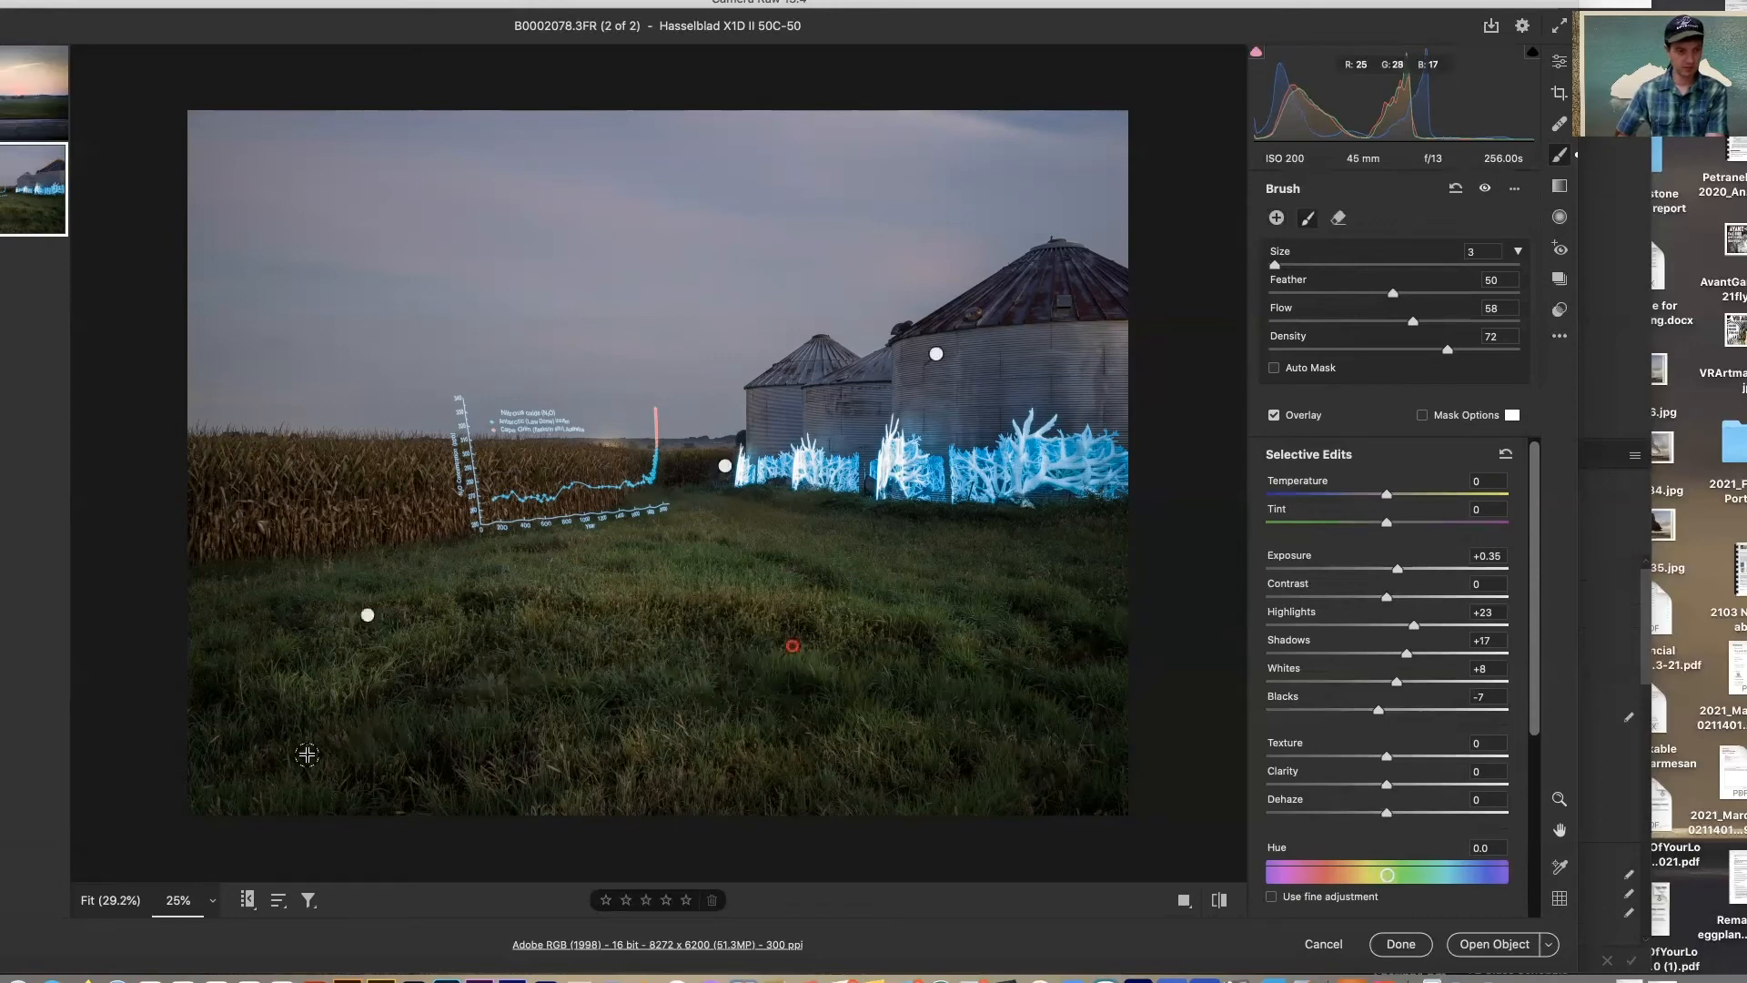
- Set the brush to size 4 and feather 100, and paint patches of grass in the lower-left corner and along the right side
key(bracketright)
key(shift+bracketright)
key(shift+bracketright)
drag(232, 780, 347, 790)
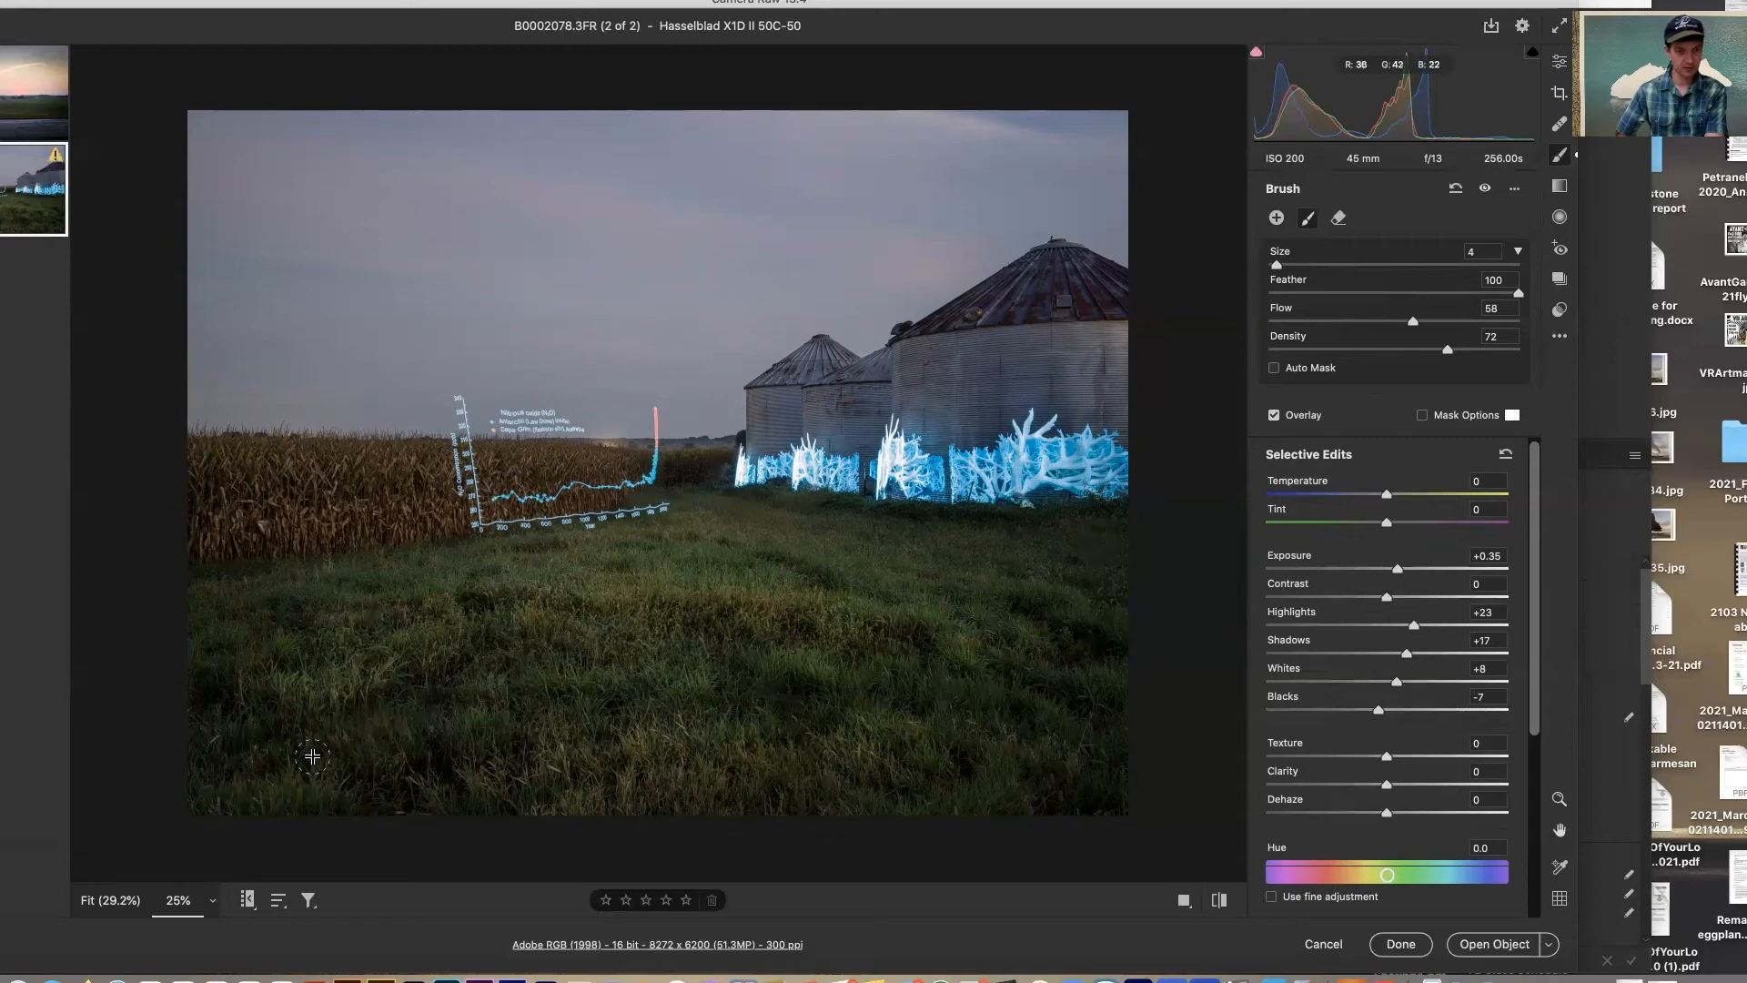
mouse_move(1068, 718)
mouse_down()
mouse_move(1098, 714)
mouse_move(1117, 679)
mouse_up()
drag(1044, 590, 1119, 617)
drag(977, 601, 897, 642)
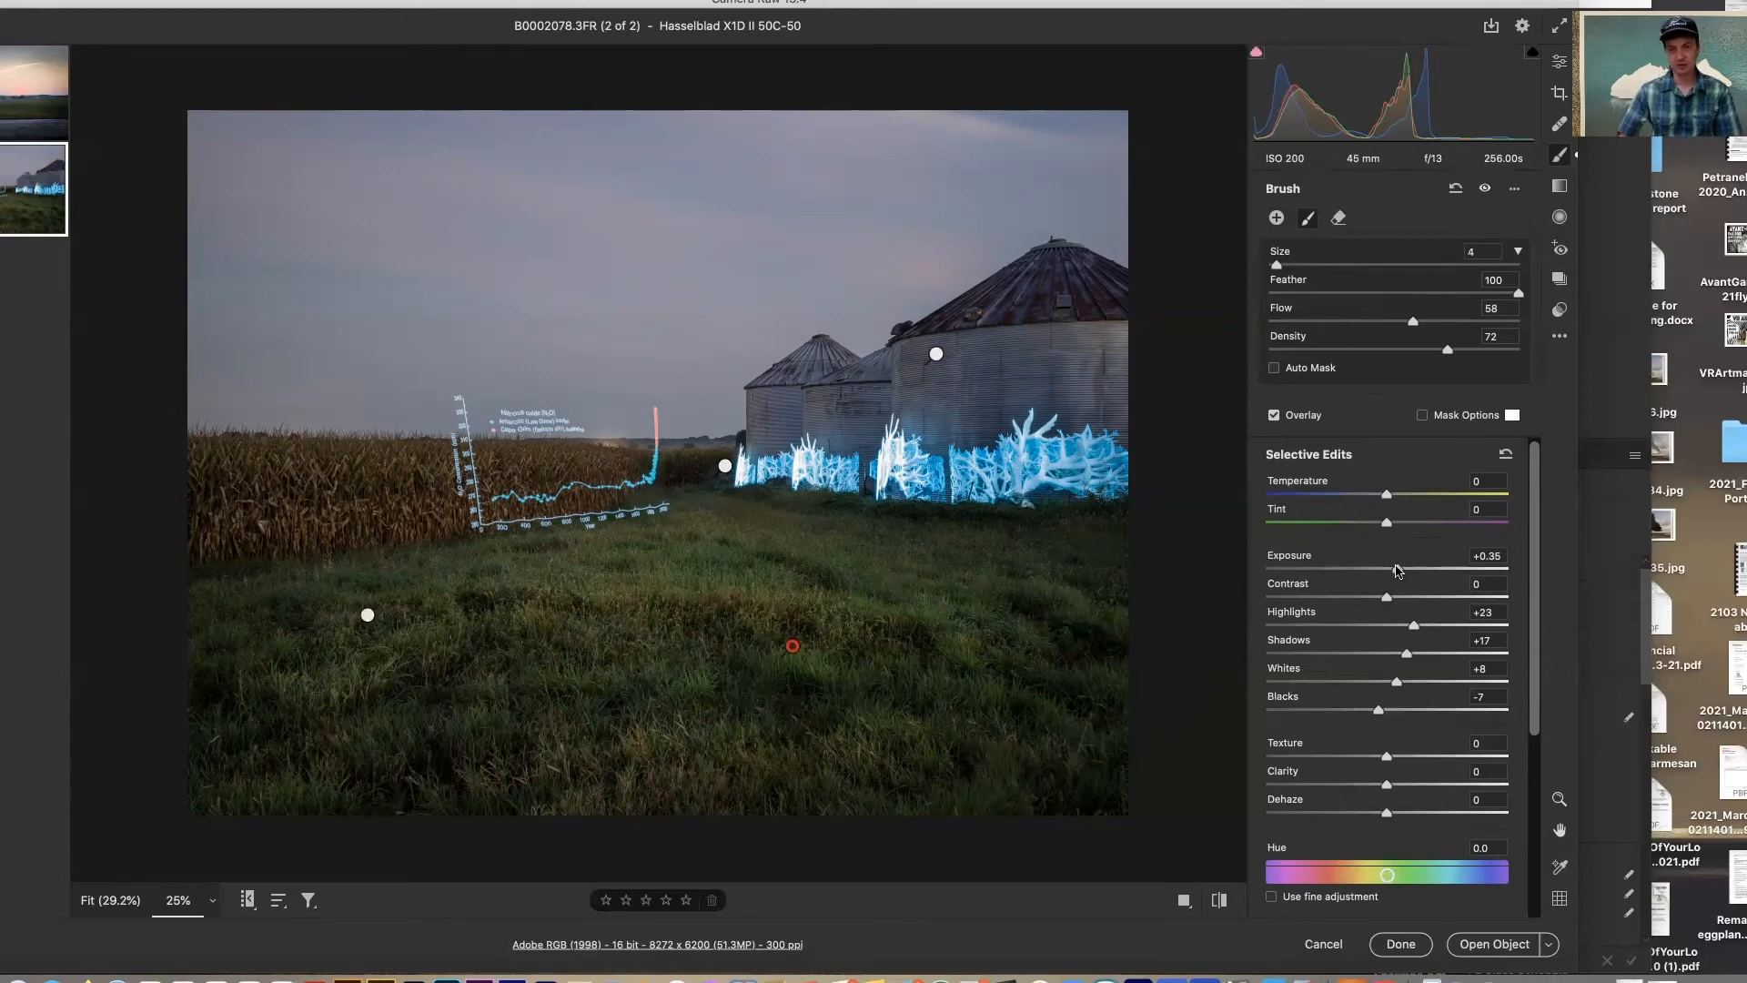
- Set the foreground grass adjustment to exposure +0.15, highlights +18 and shadows -2, and check its mask coverage
mouse_move(1399, 571)
mouse_down()
mouse_move(1385, 628)
mouse_move(1409, 628)
mouse_move(1405, 655)
mouse_move(1370, 657)
mouse_move(1384, 659)
mouse_up()
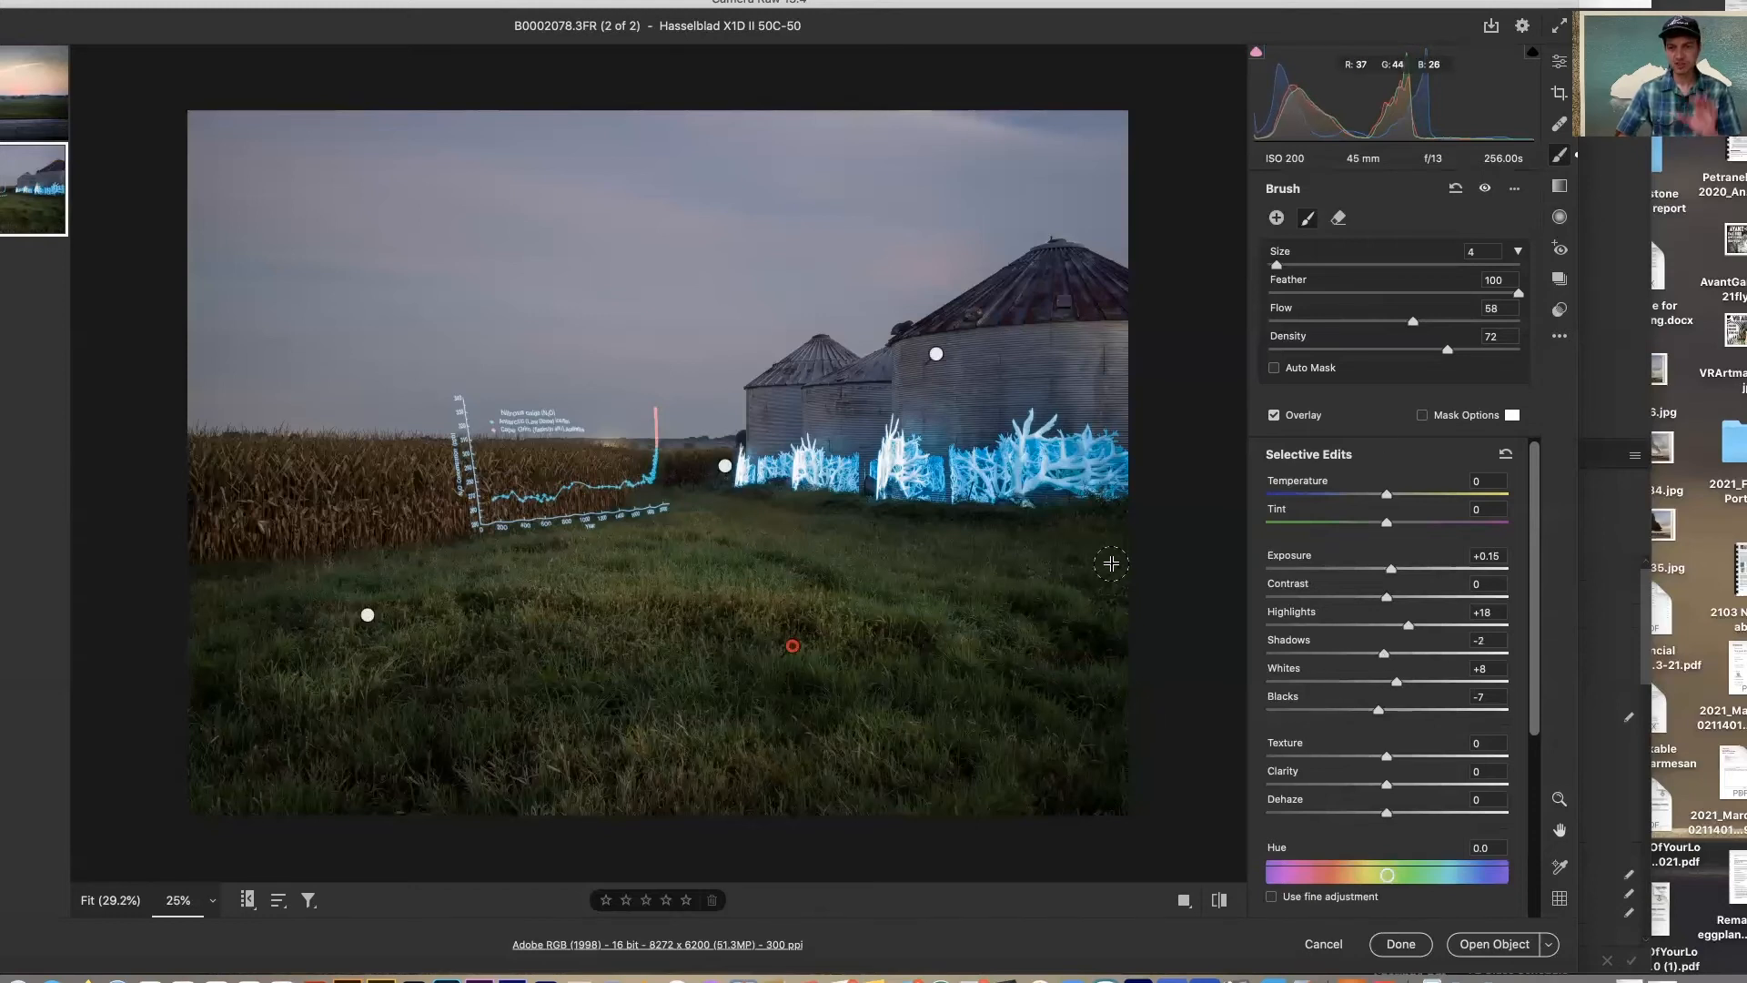
click(1421, 416)
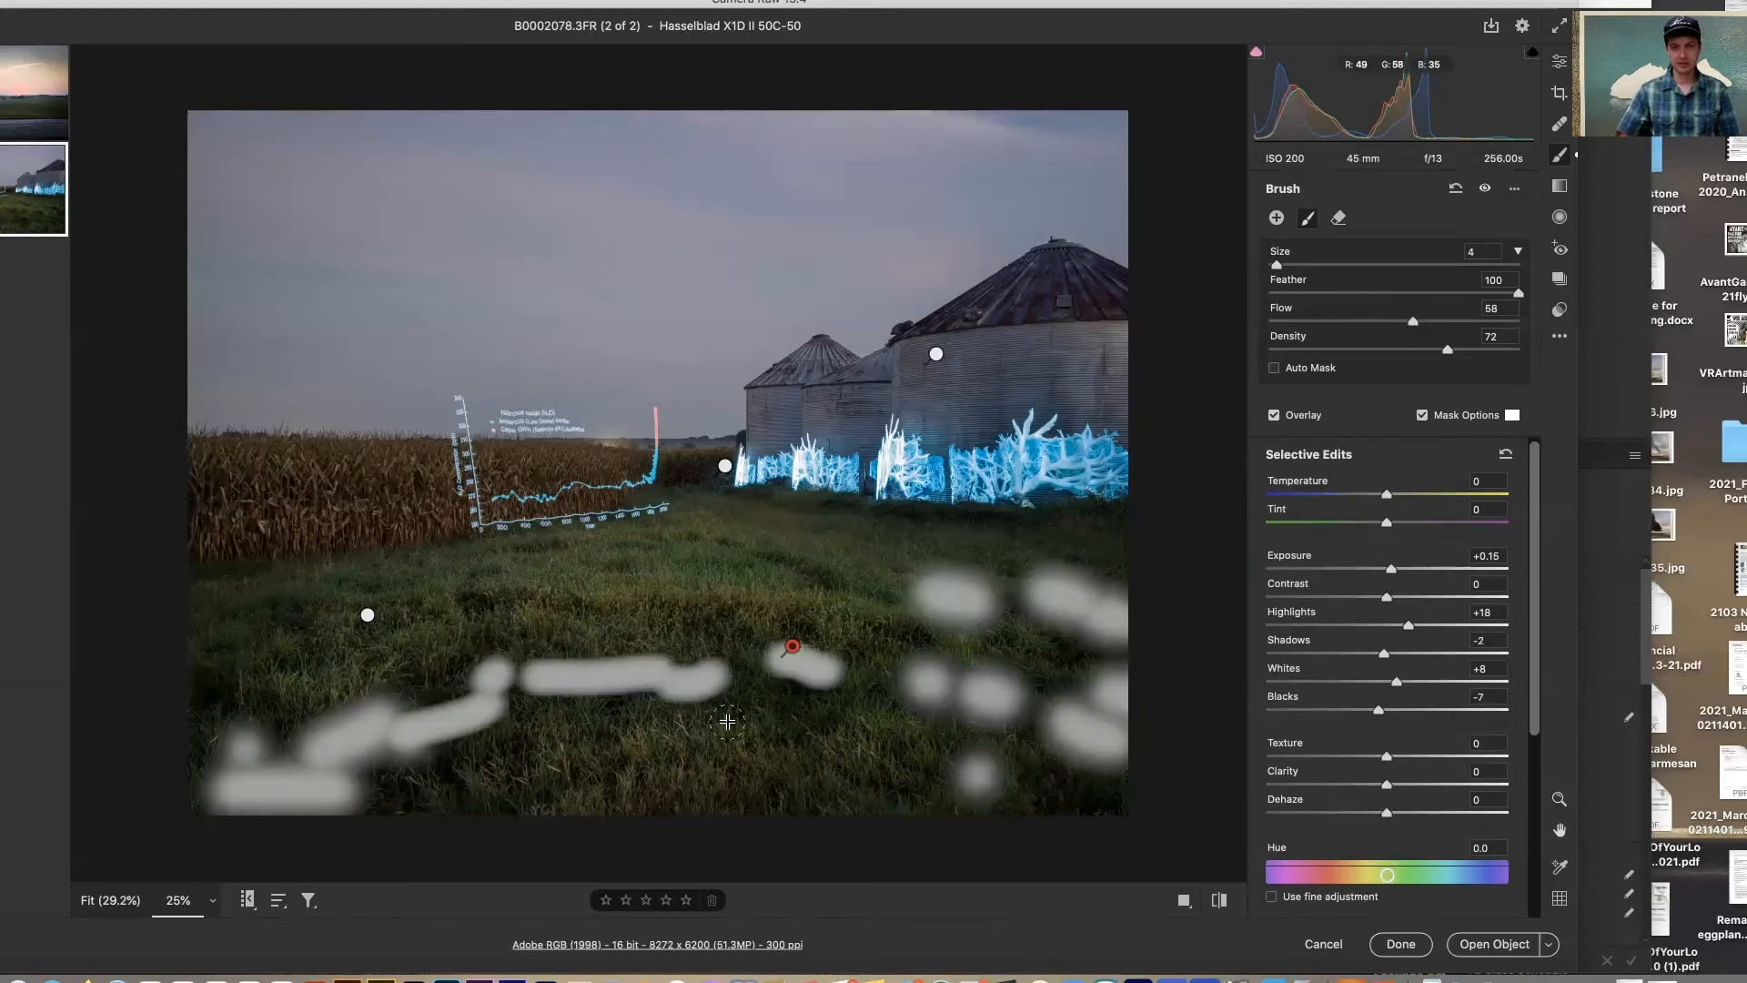
click(1422, 415)
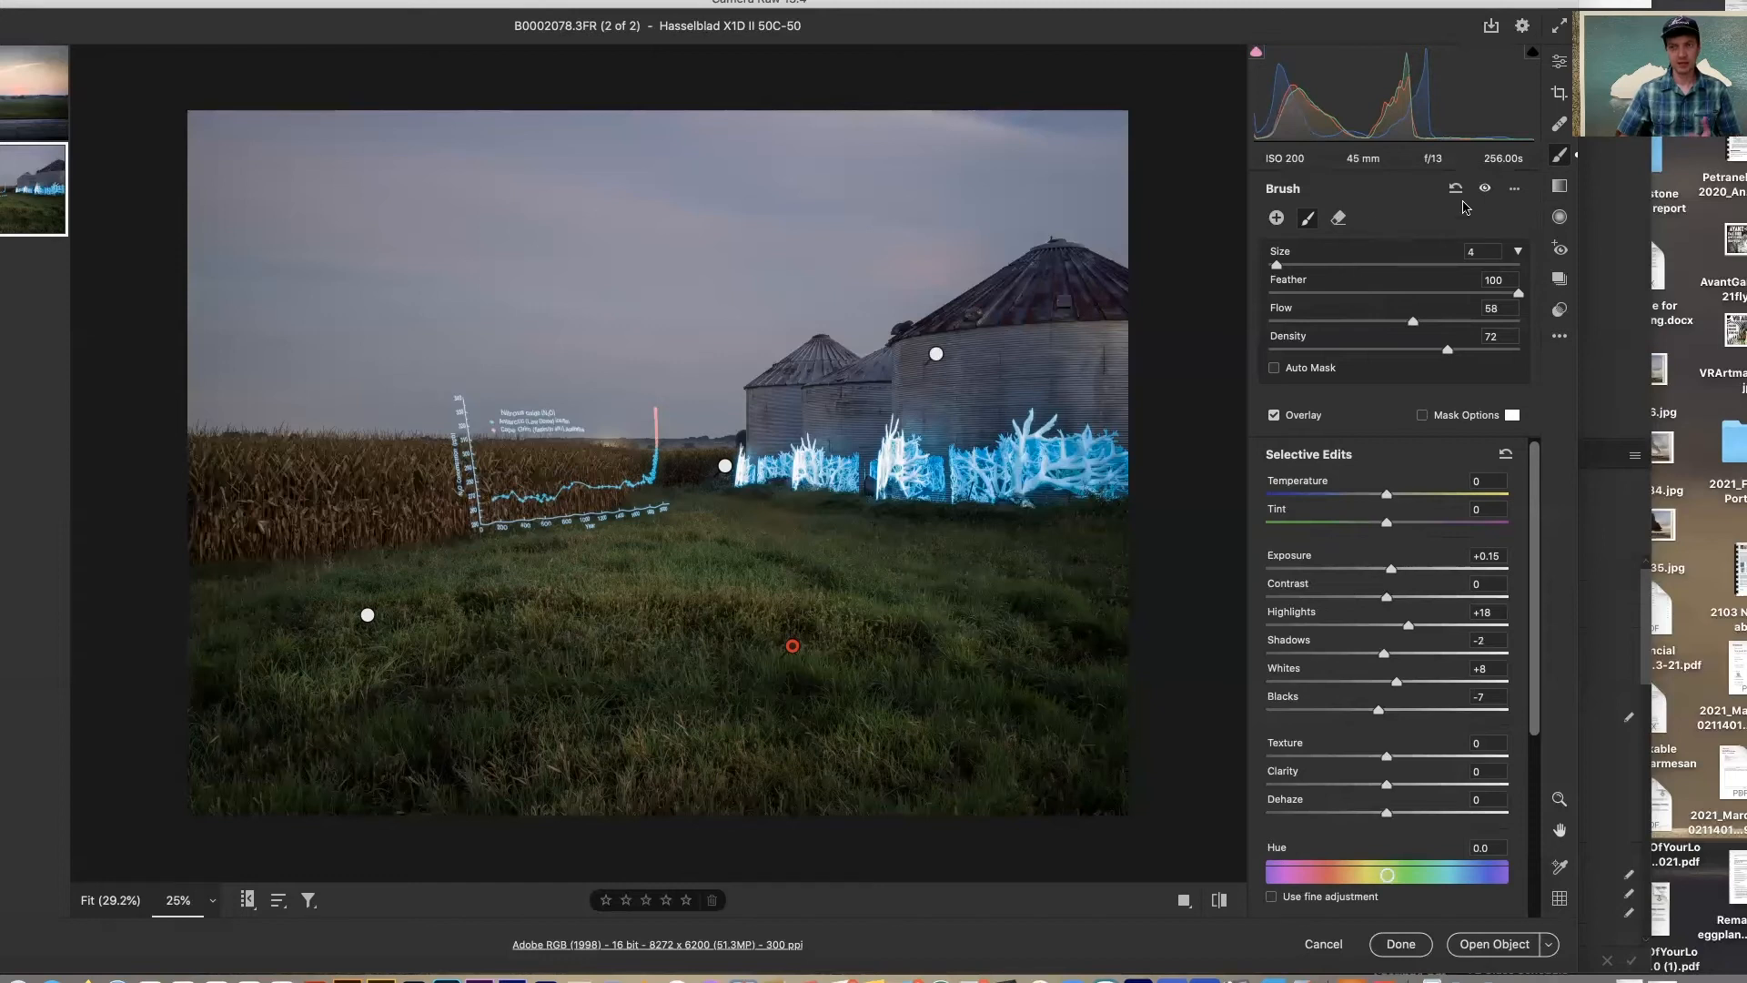
- Hide the adjustment pins and compare the photo with and without the brush adjustments
click(1274, 417)
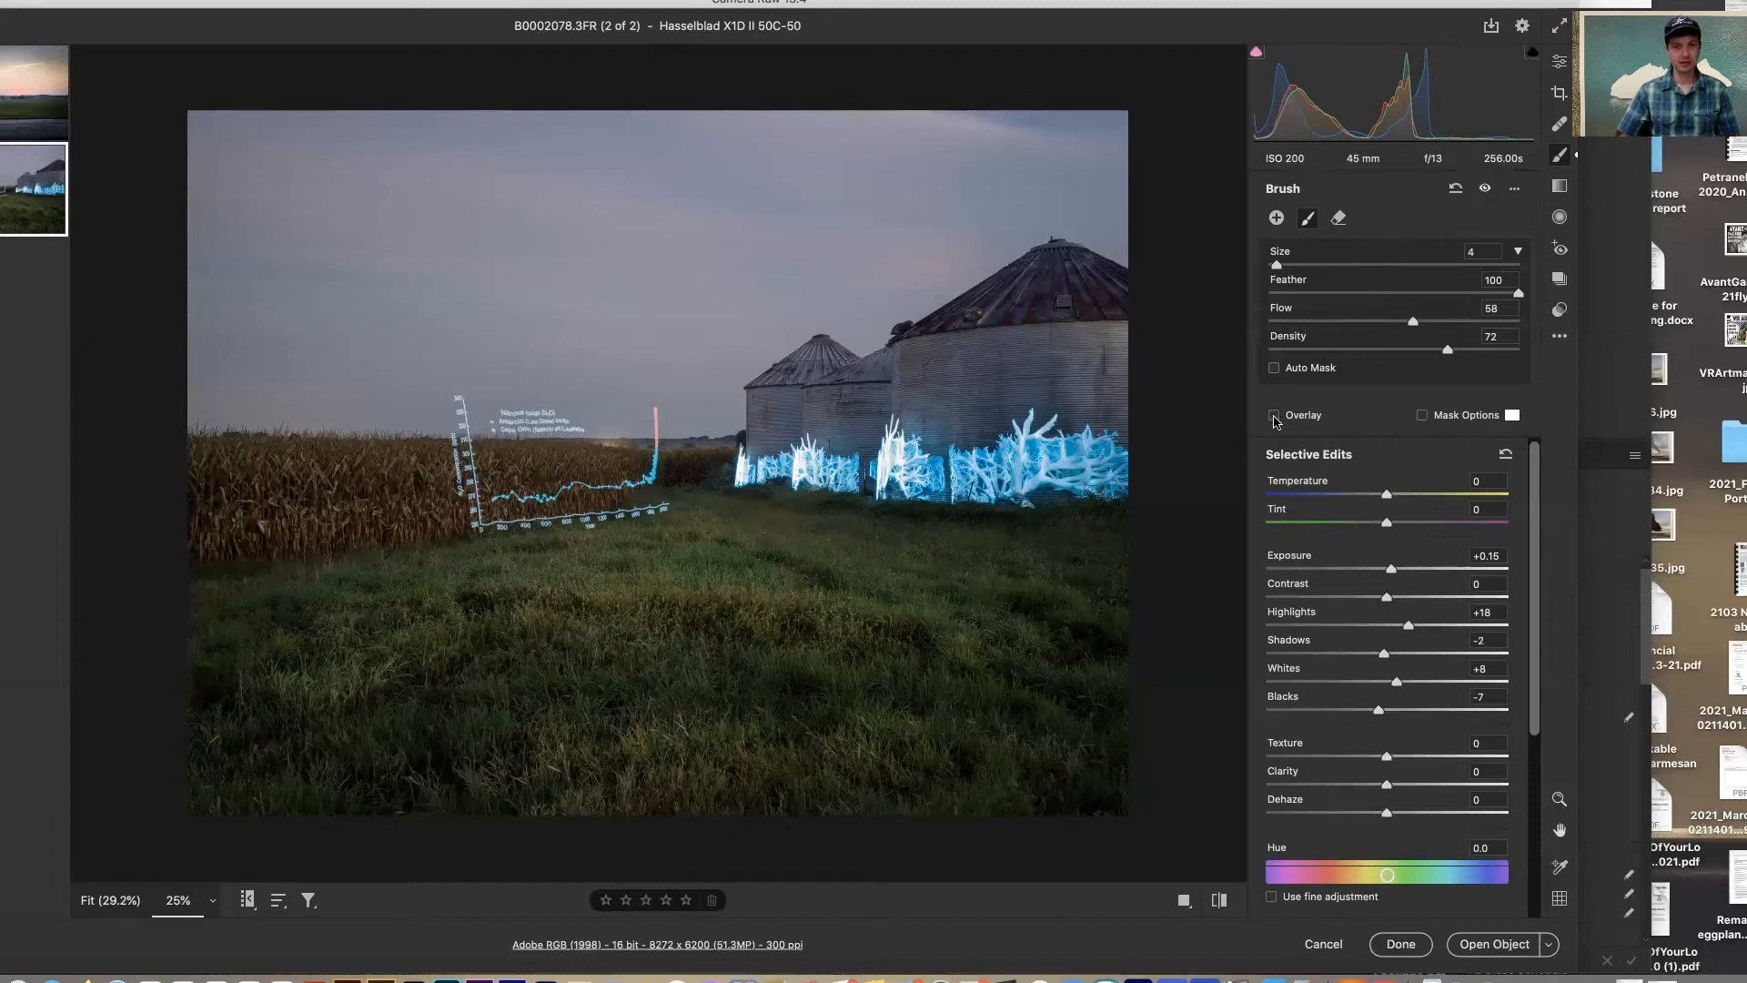
click(1485, 191)
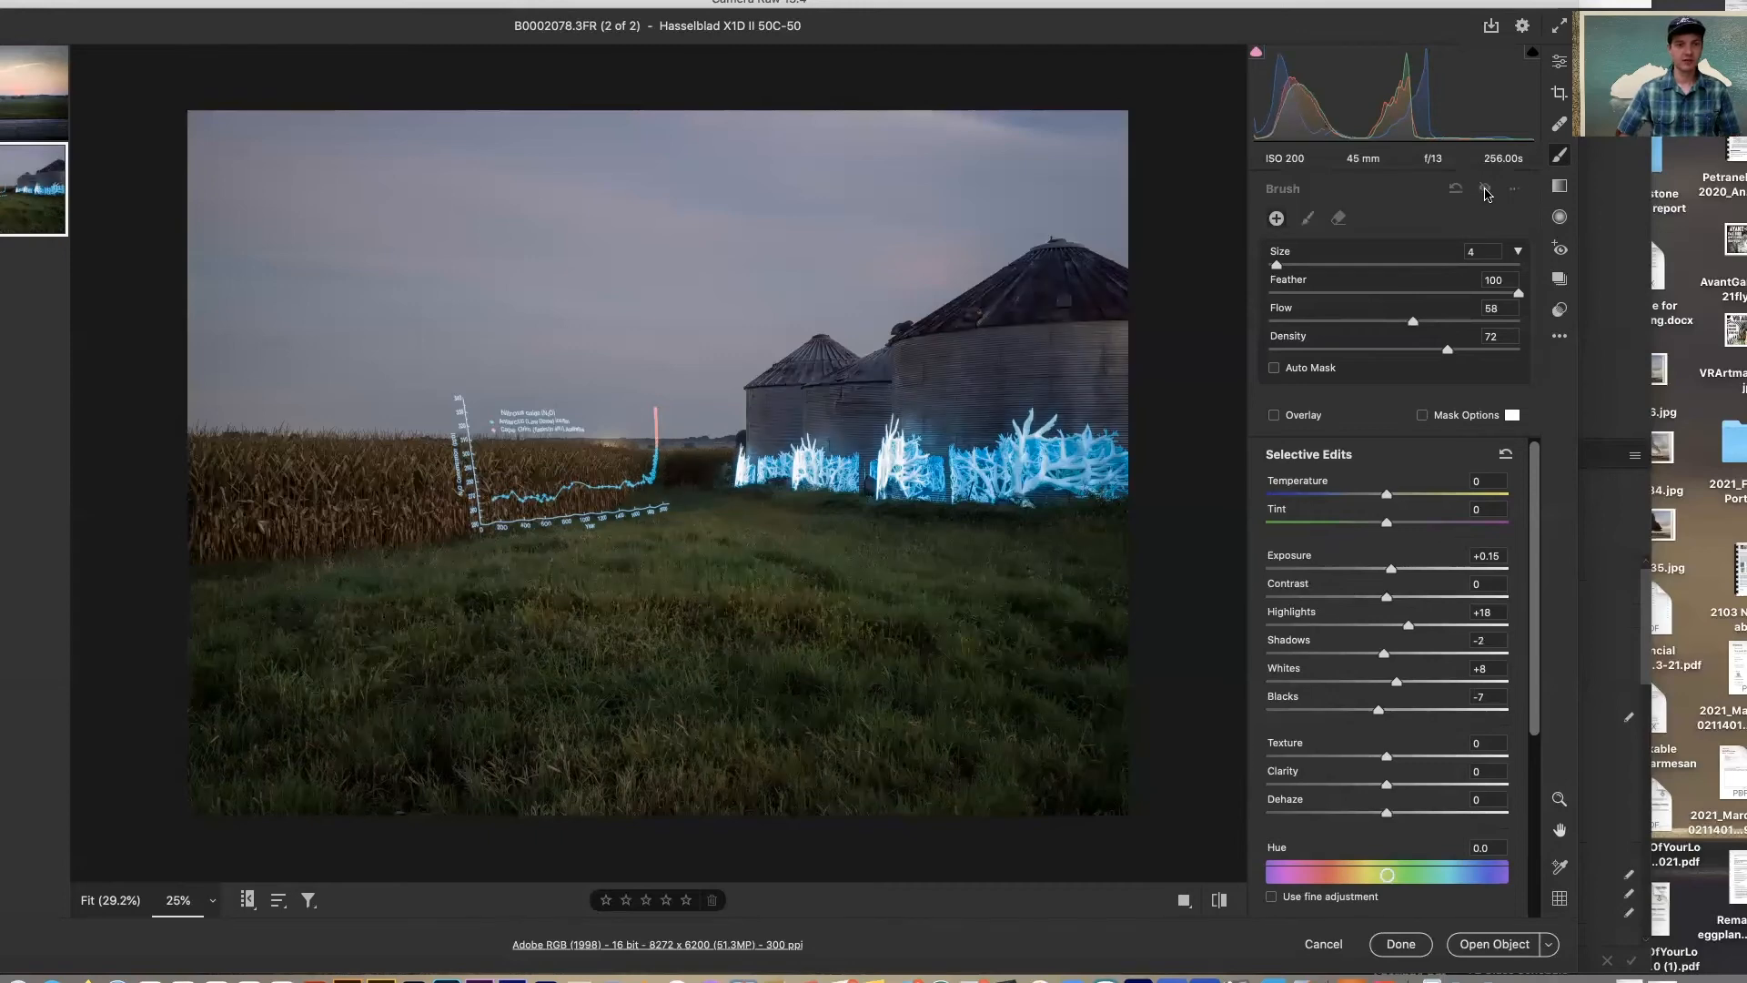
click(1485, 191)
click(1485, 191)
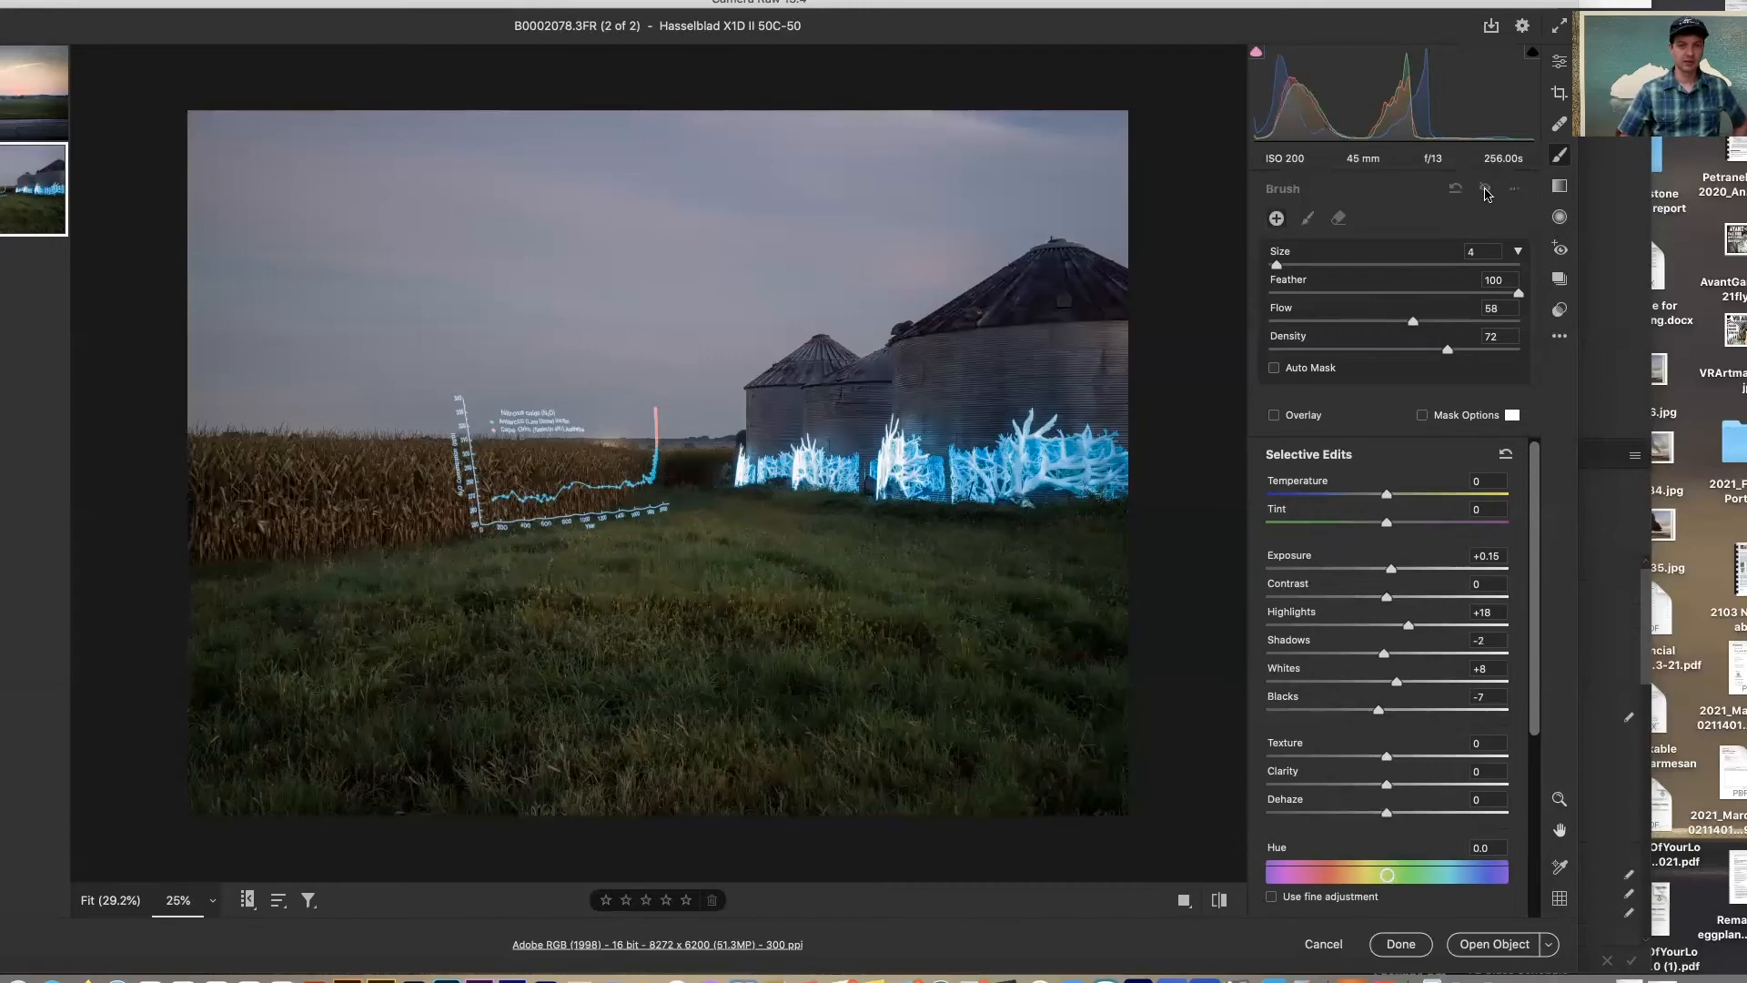
click(1485, 191)
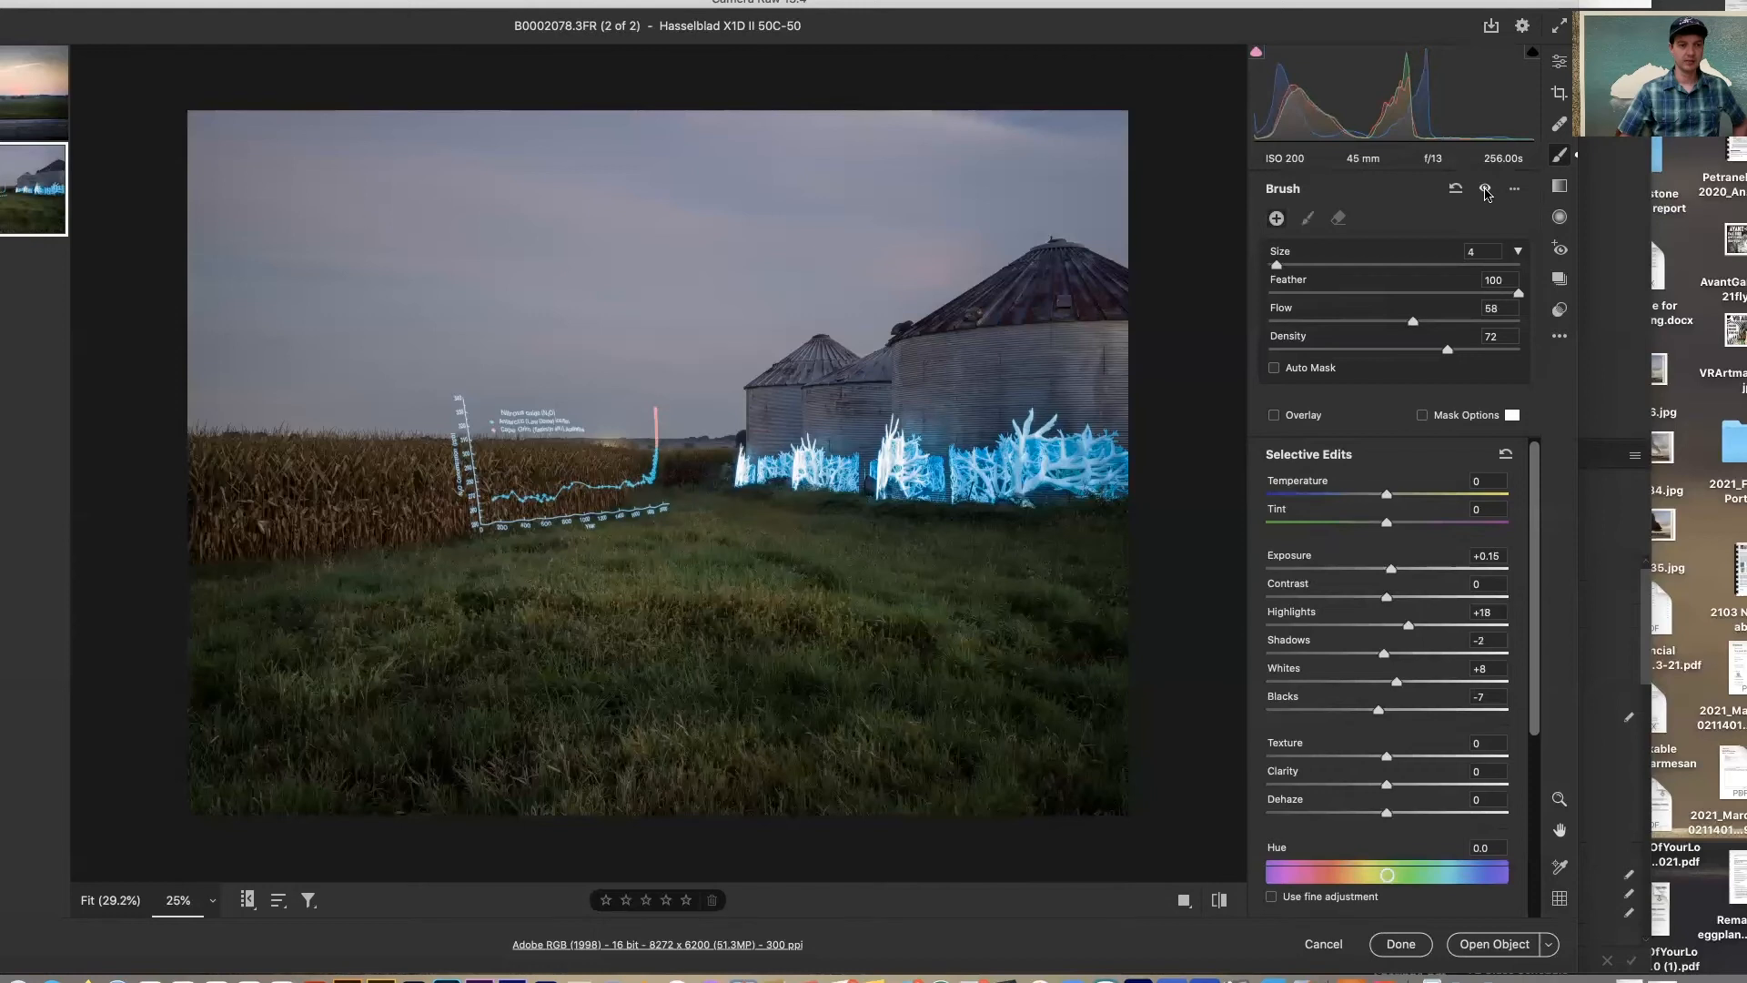
click(1486, 191)
click(1485, 191)
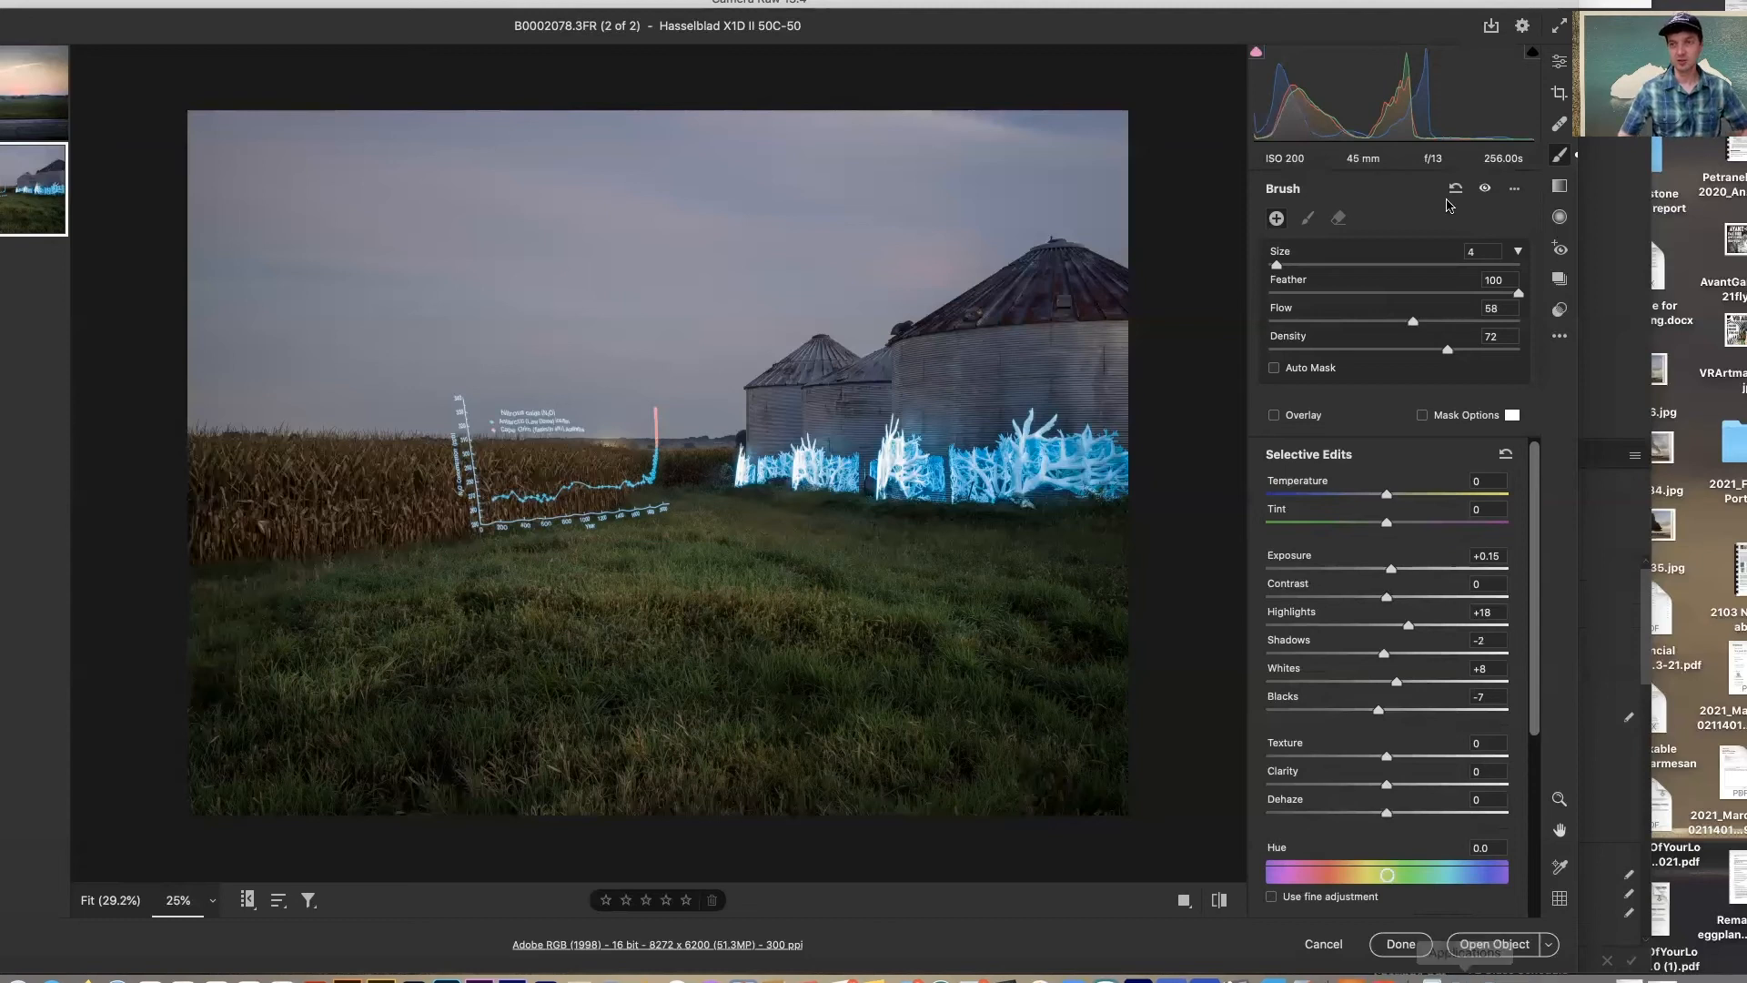
- Try a graduated filter from the horizon up to the photo's top edge at exposure -0.35, and delete it
click(1557, 190)
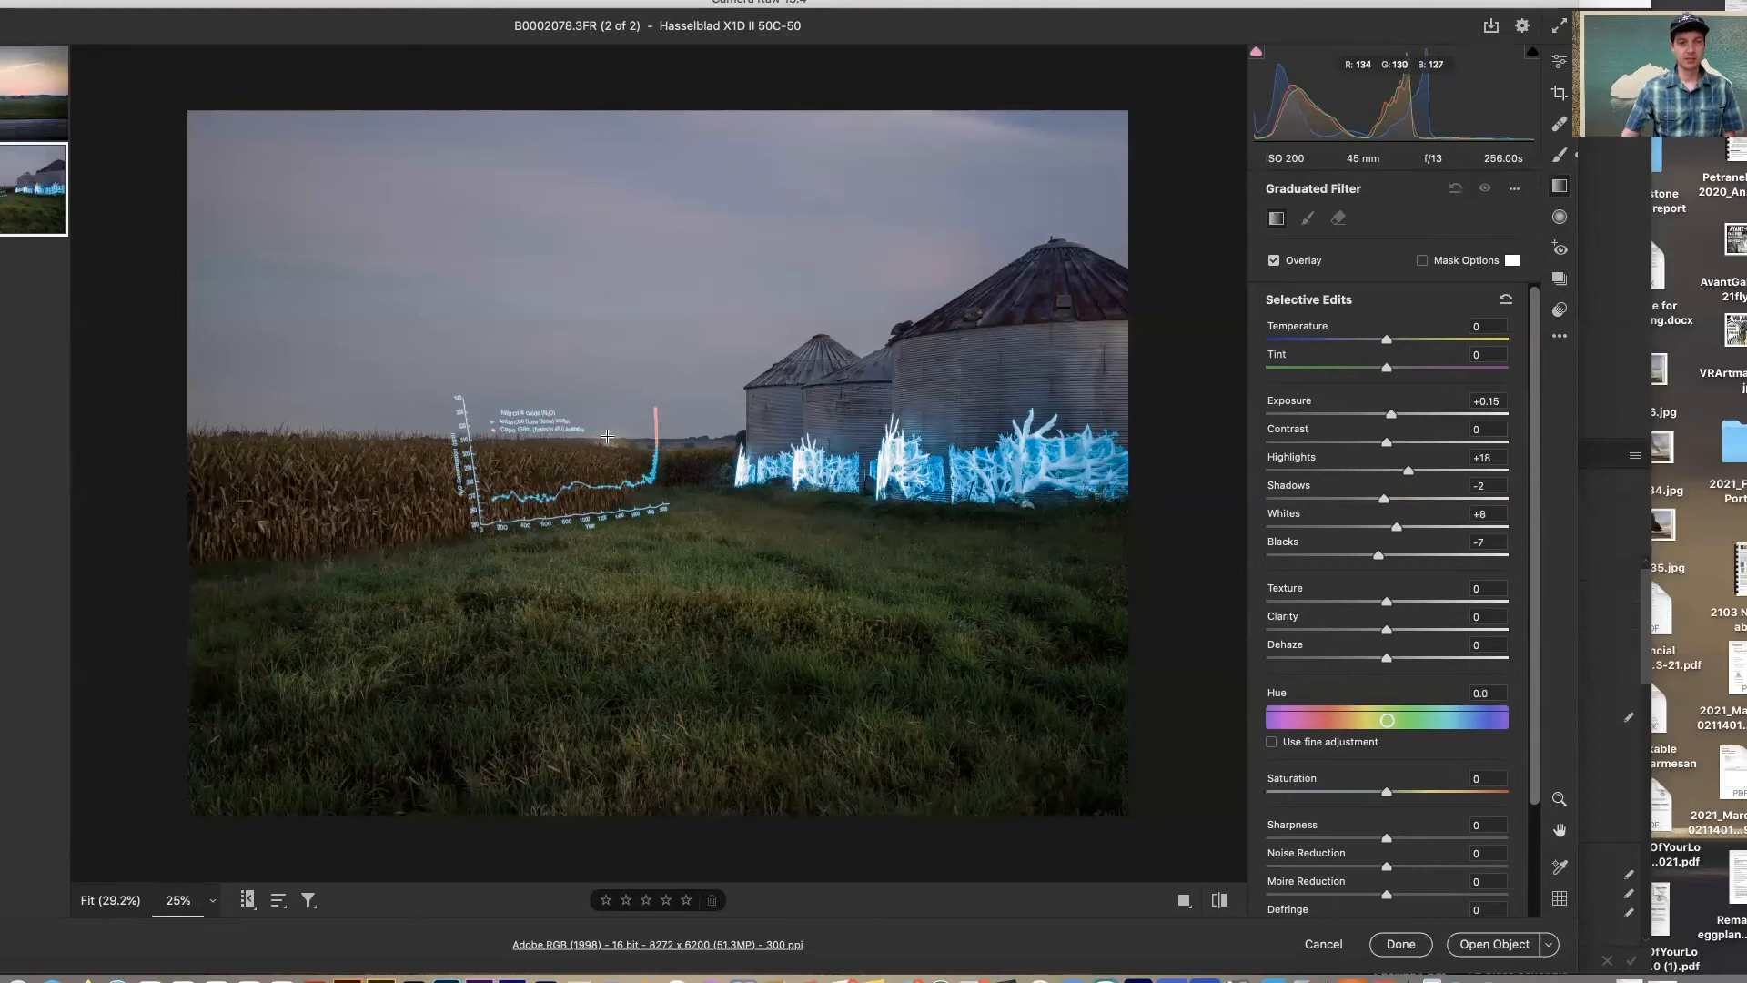
drag(607, 437, 608, 109)
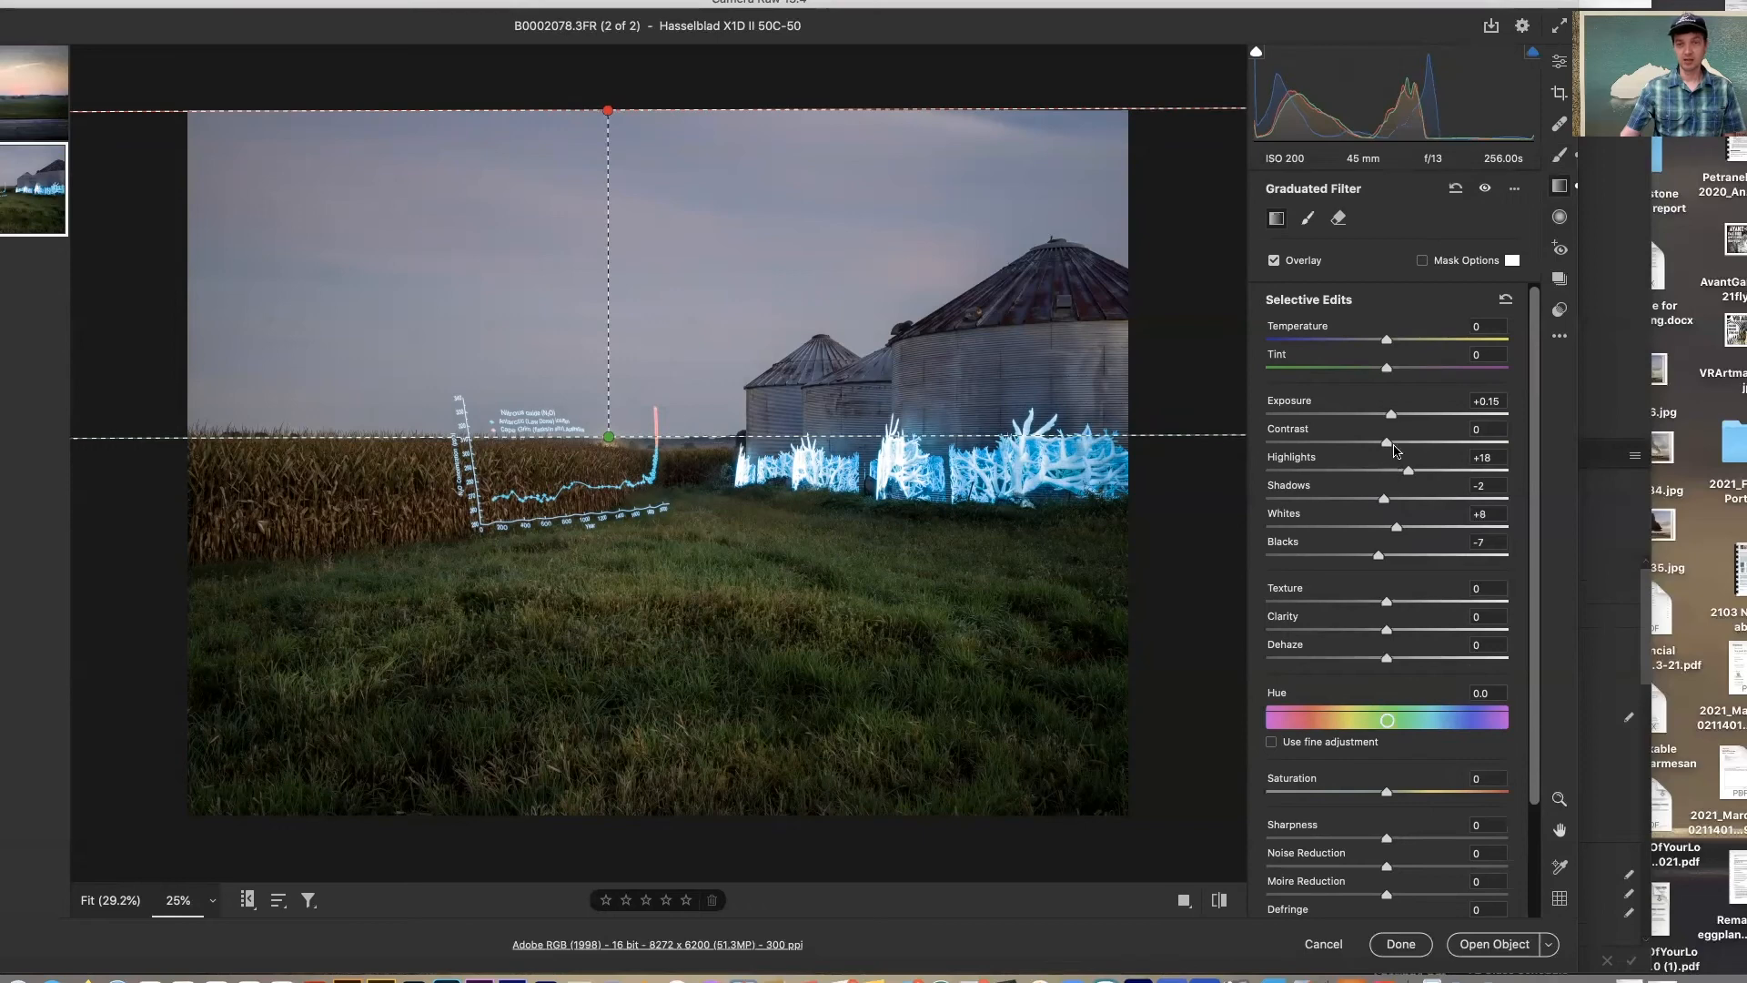
mouse_move(1390, 421)
mouse_down()
mouse_move(1354, 425)
mouse_move(1375, 420)
mouse_up()
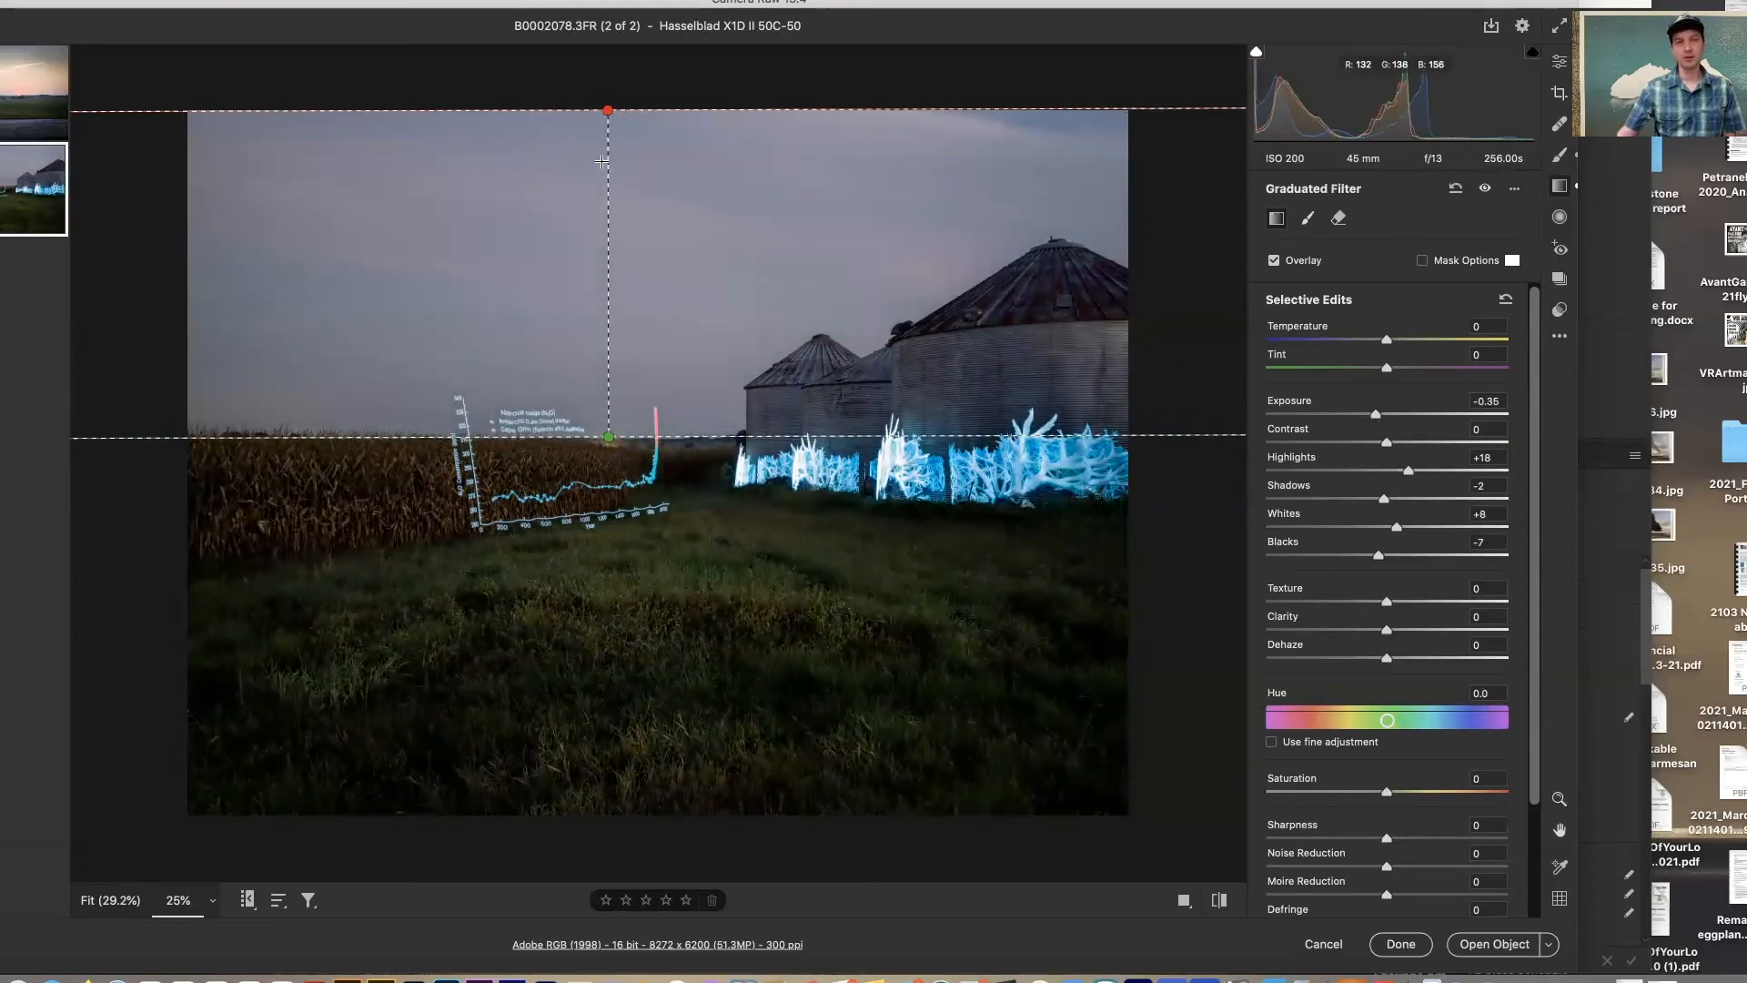
key(Delete)
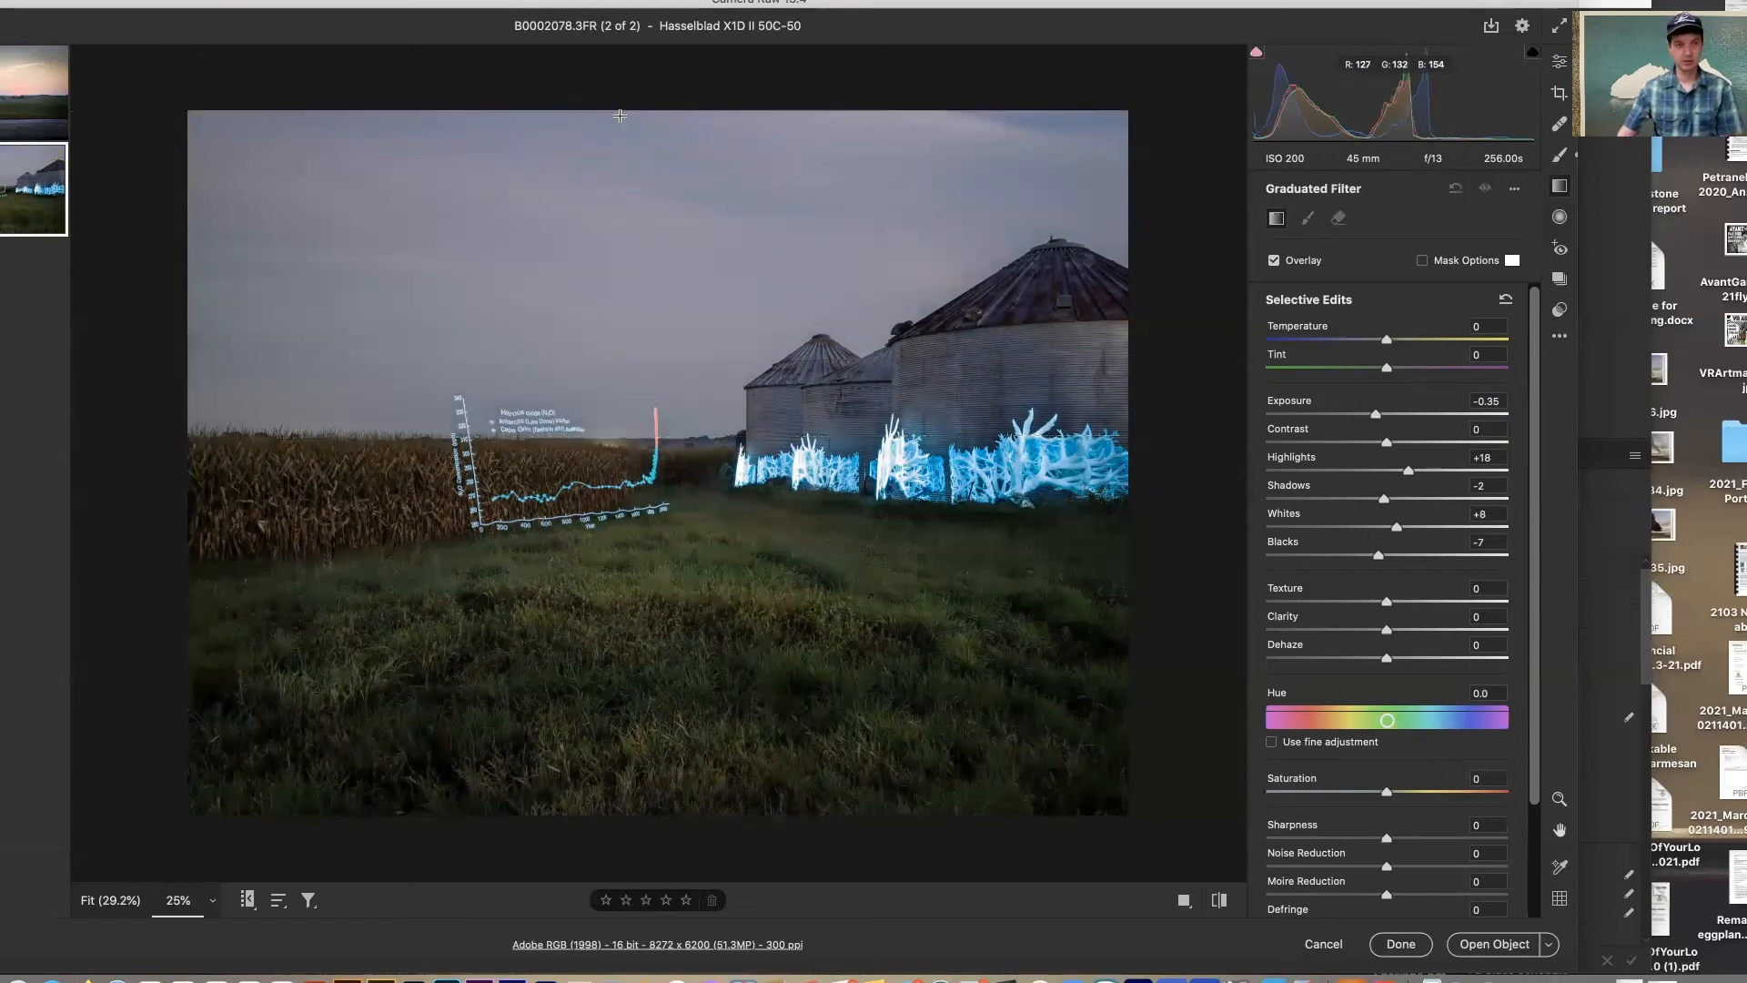
- Add a graduated filter from the photo's top edge down to the horizon, reset its settings, and set its exposure to -0.40
drag(619, 110, 620, 440)
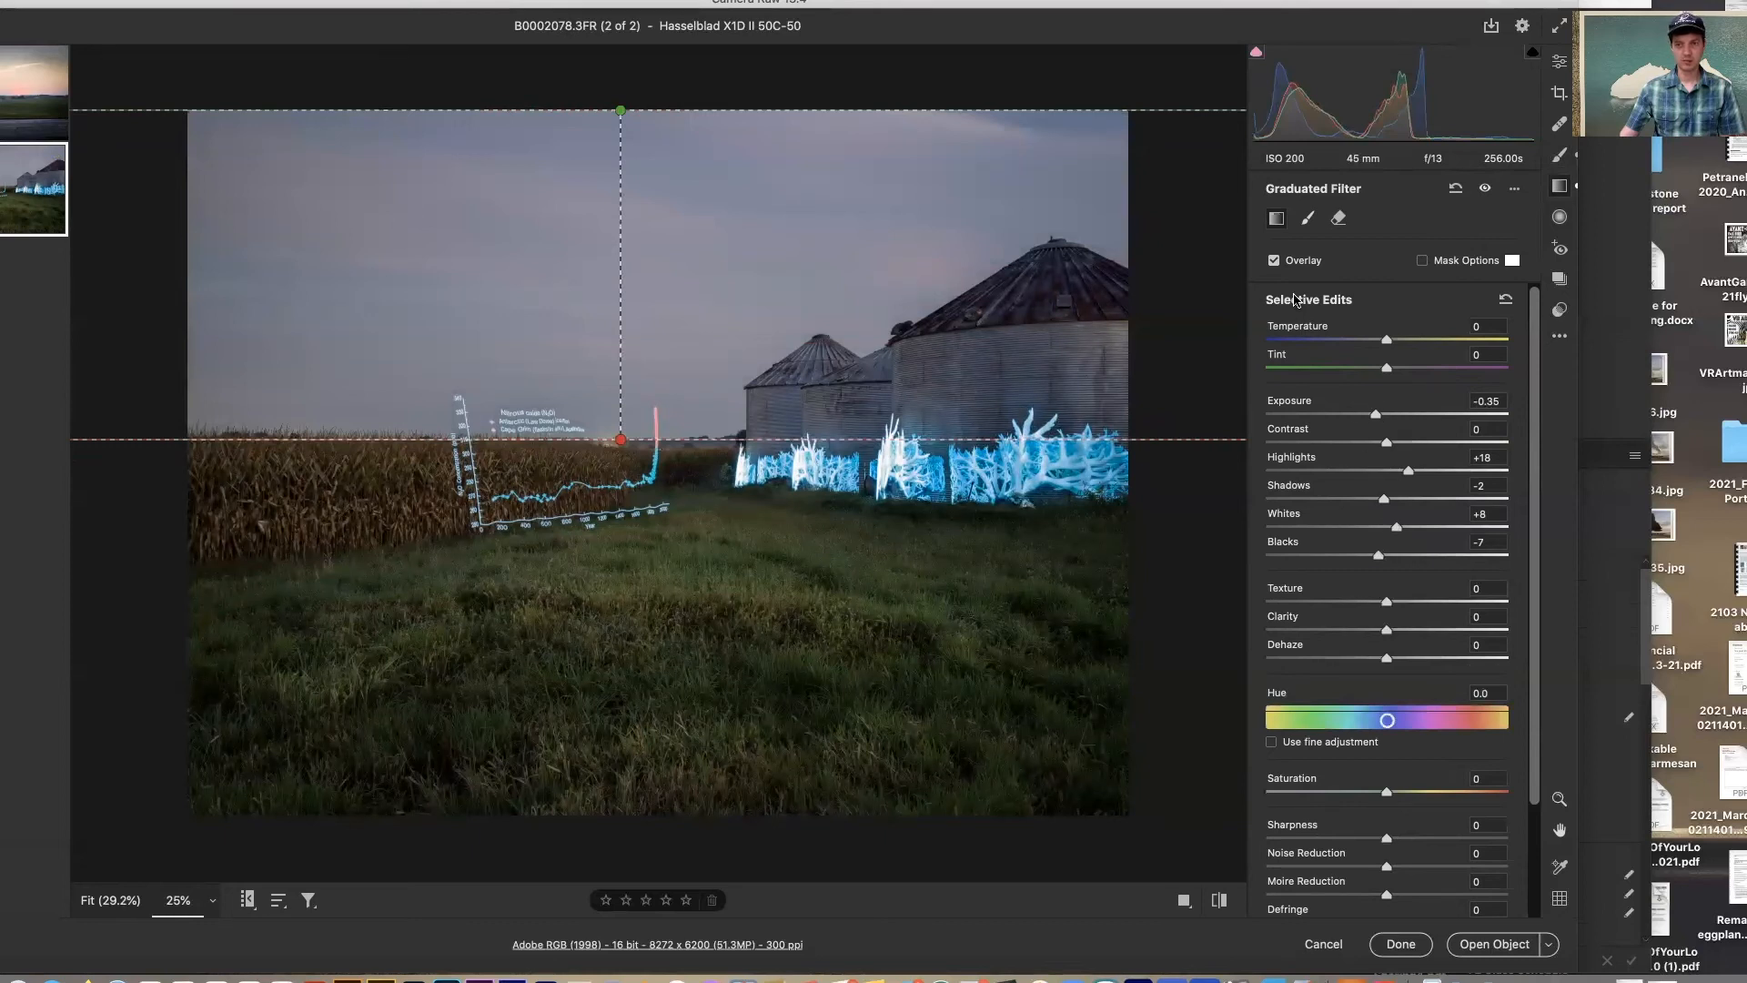
key(alt)
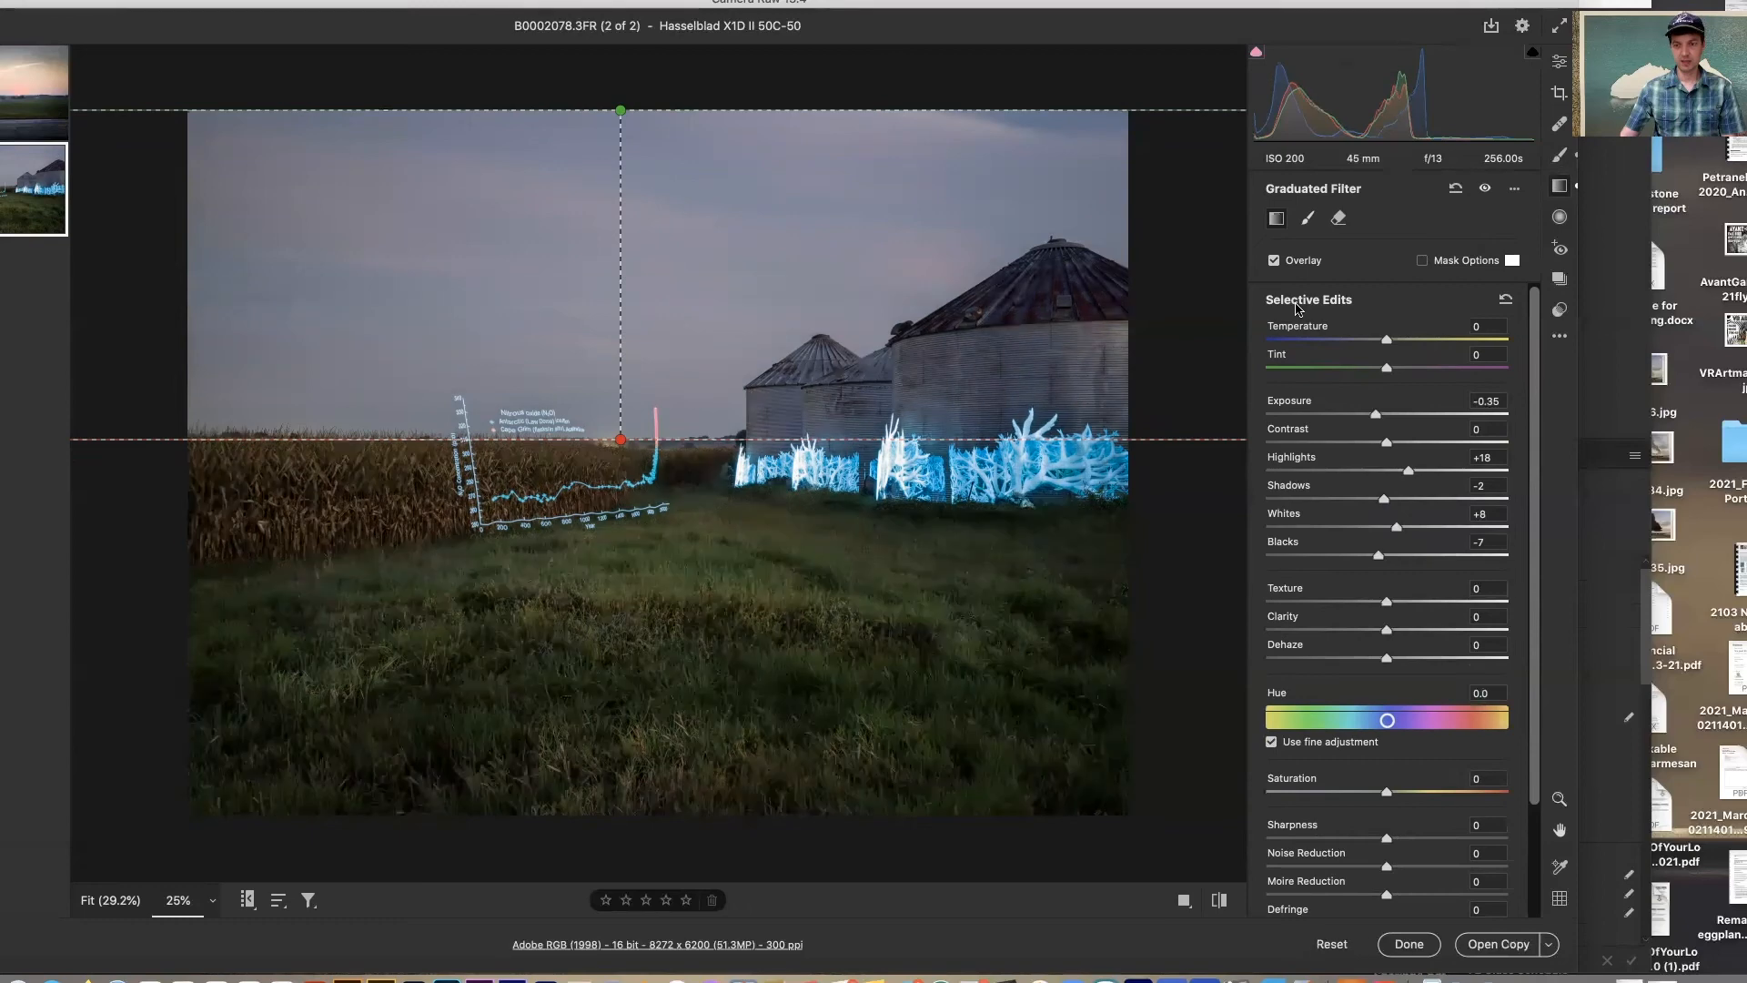
click(1506, 300)
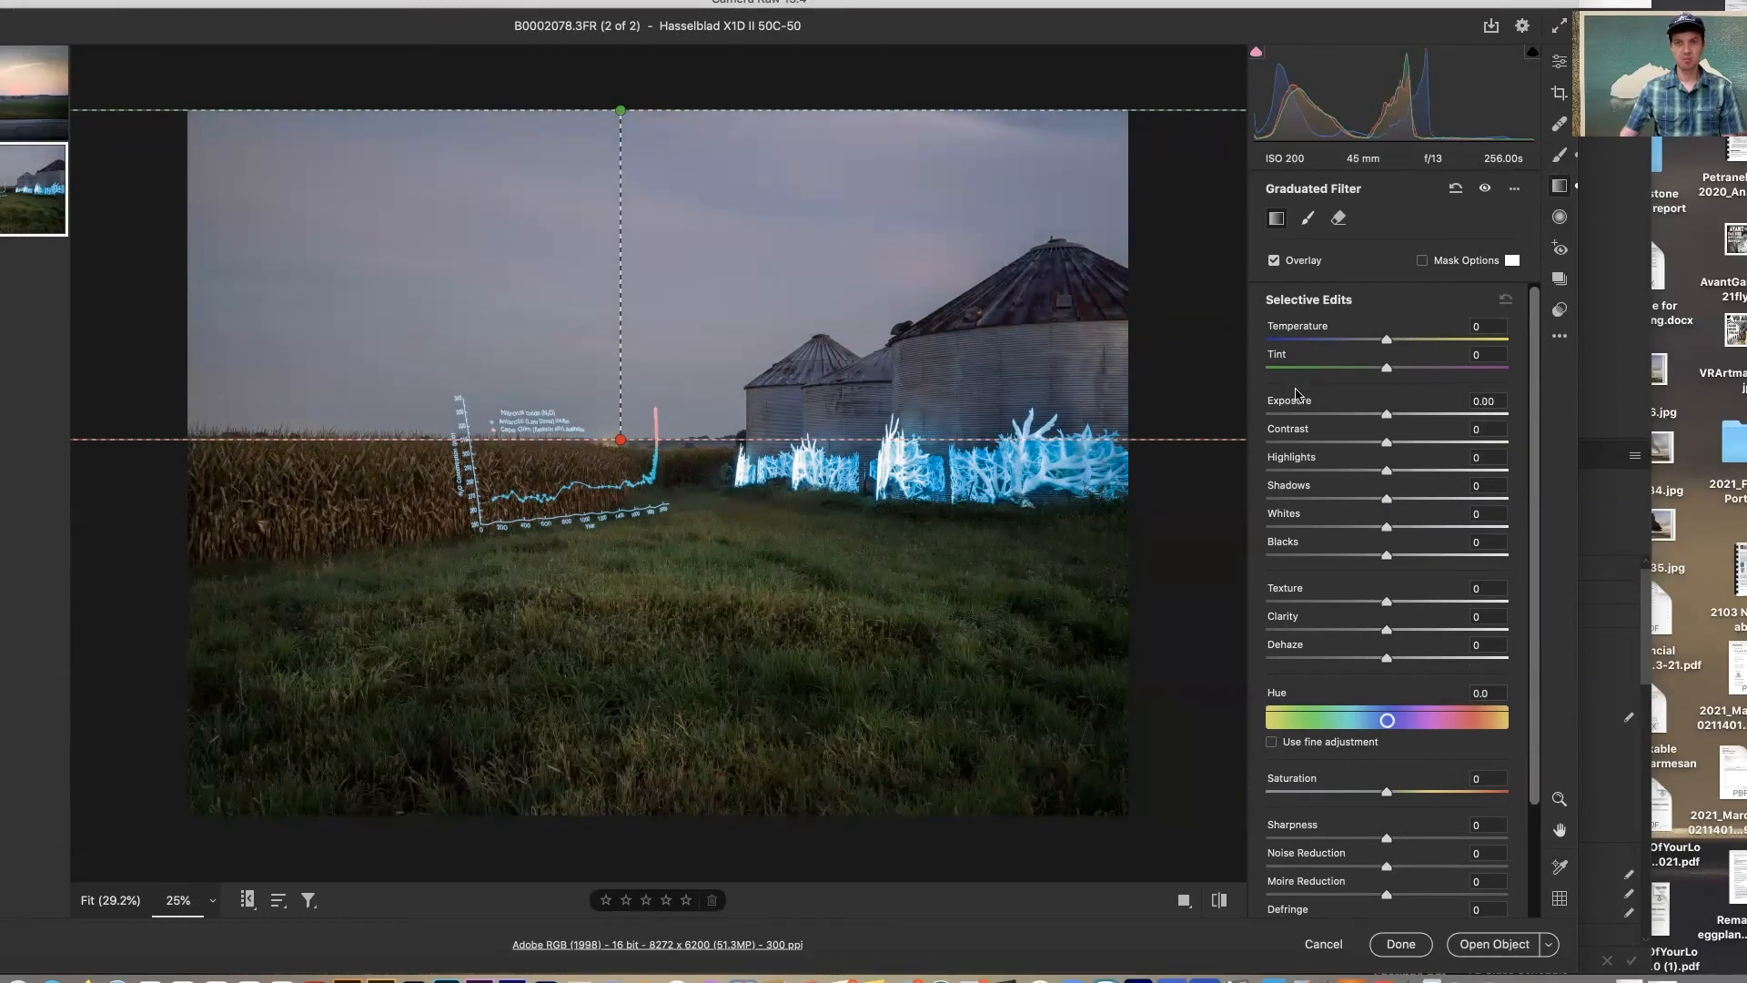
mouse_move(1387, 420)
mouse_down()
mouse_move(1409, 421)
mouse_move(1373, 423)
mouse_up()
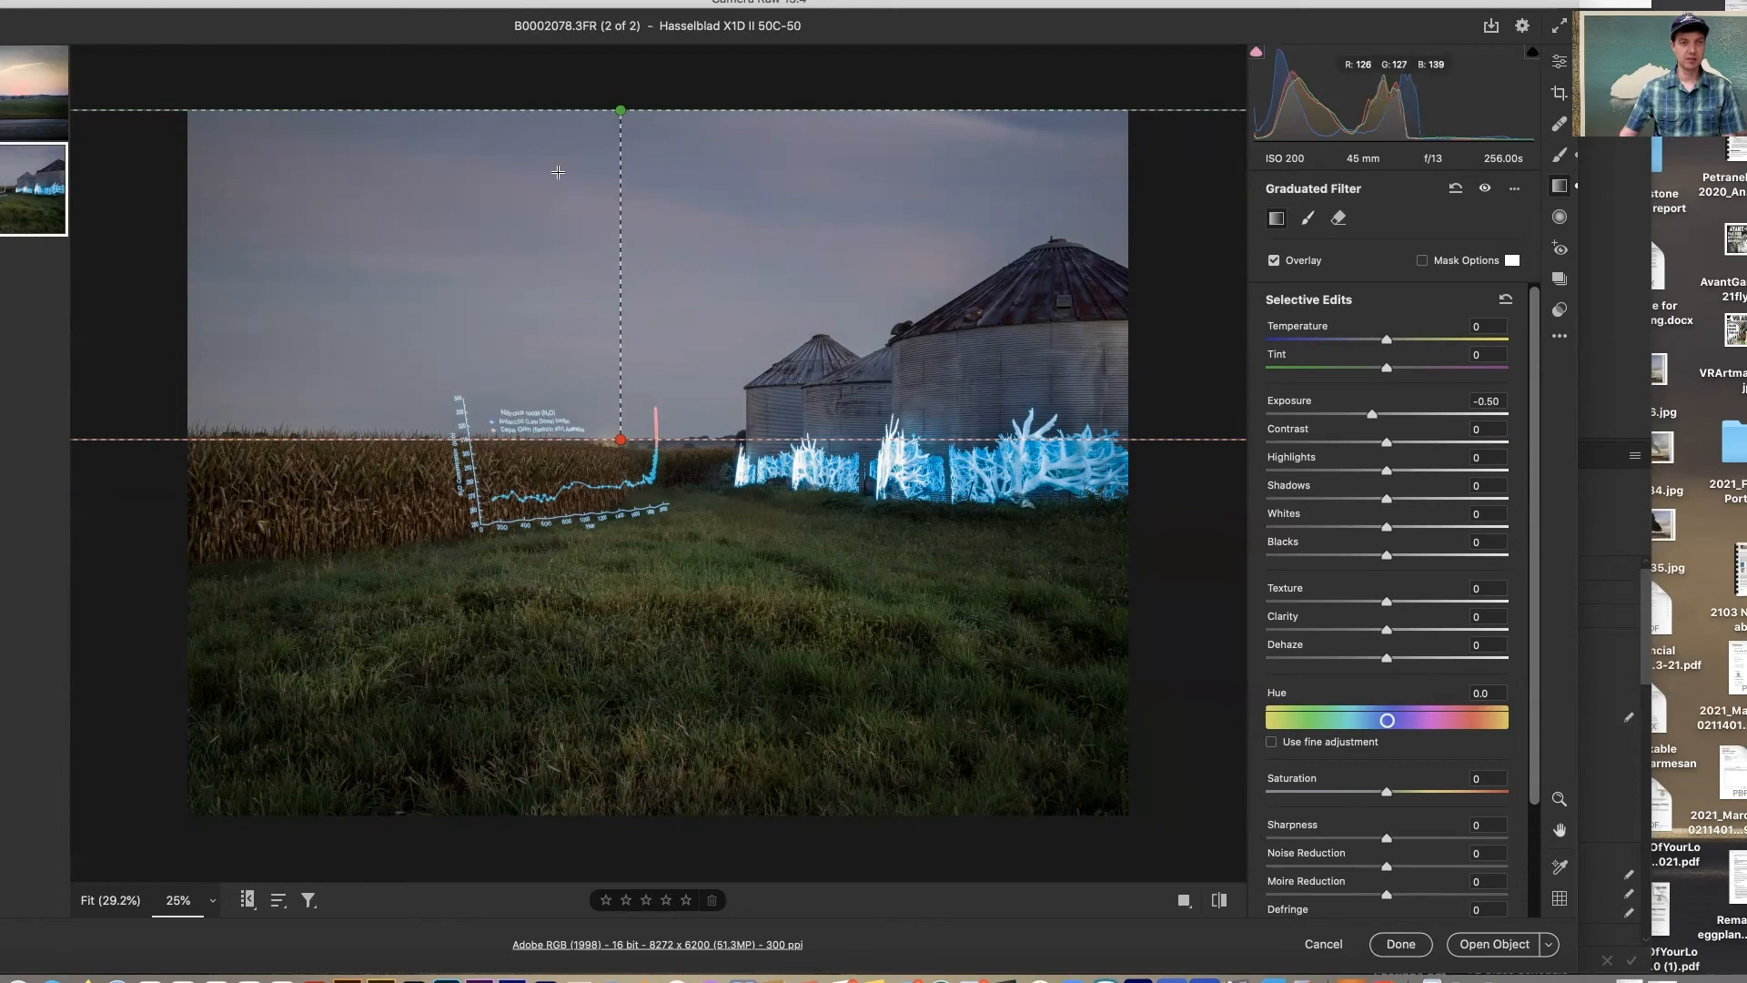
mouse_move(1379, 415)
mouse_down()
mouse_move(1350, 420)
mouse_move(1409, 425)
mouse_move(1376, 426)
mouse_up()
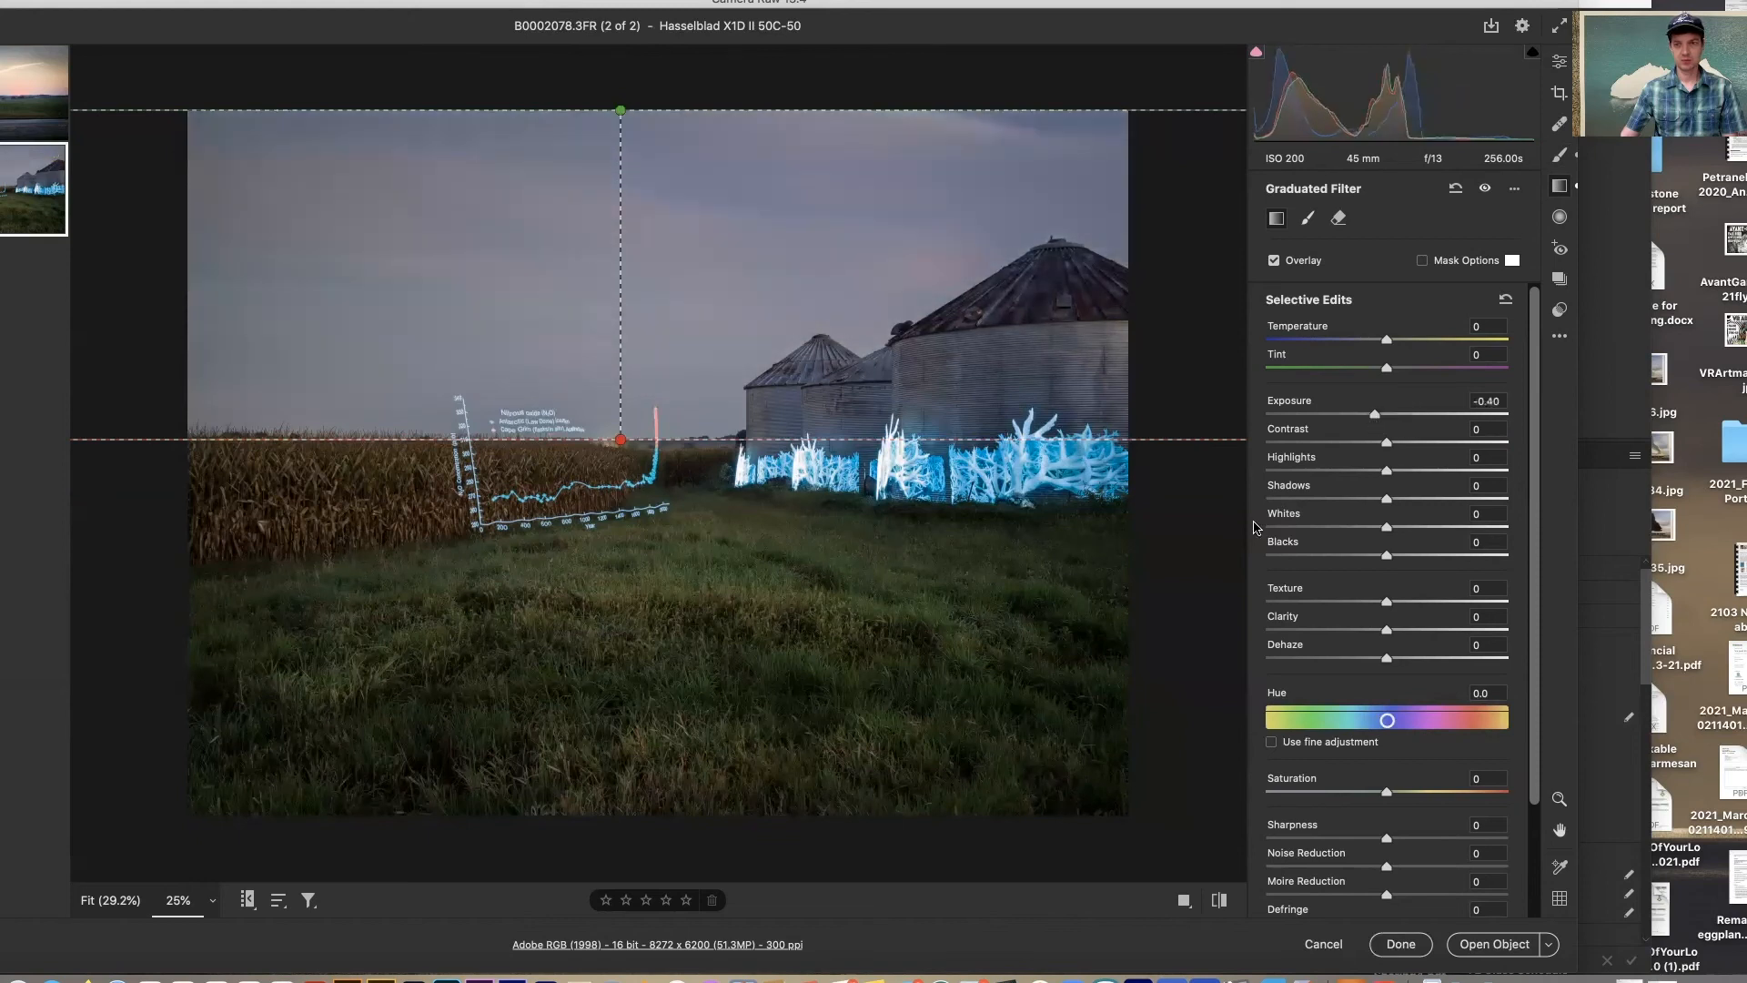
- Extend the sky gradient slightly below the horizon and set contrast +72, highlights +32, texture +2, clarity +12 and dehaze +5
drag(622, 440, 631, 455)
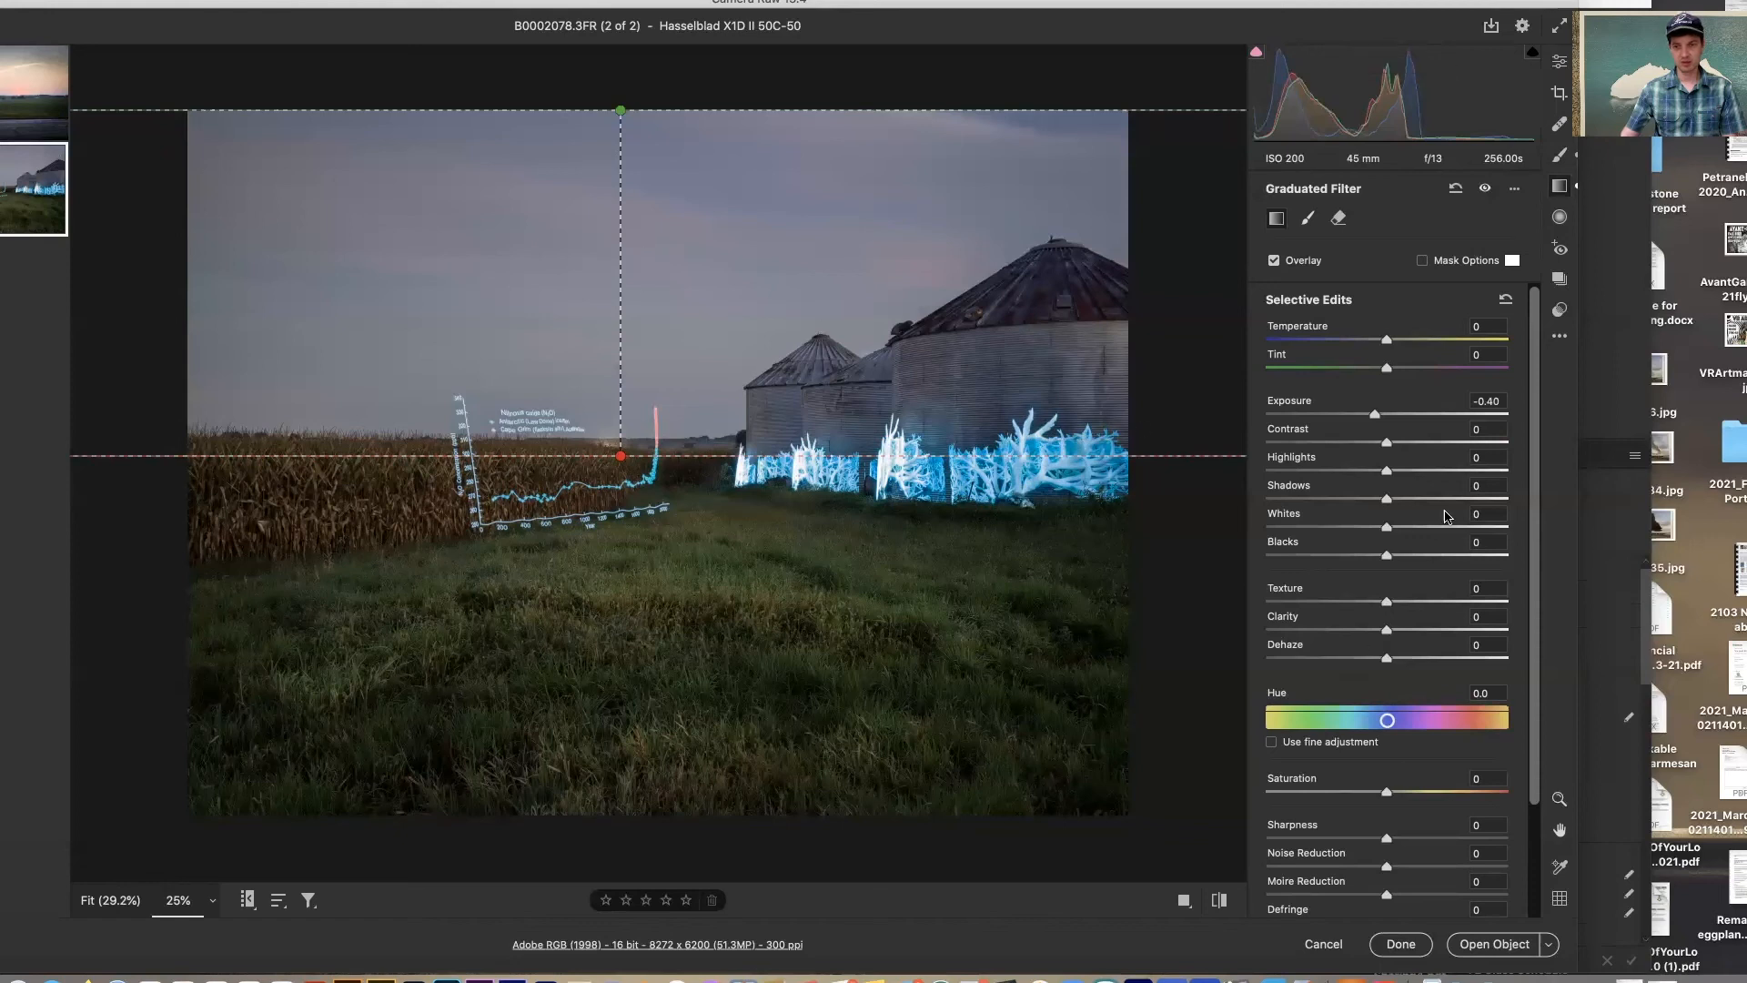
drag(1453, 474, 1473, 443)
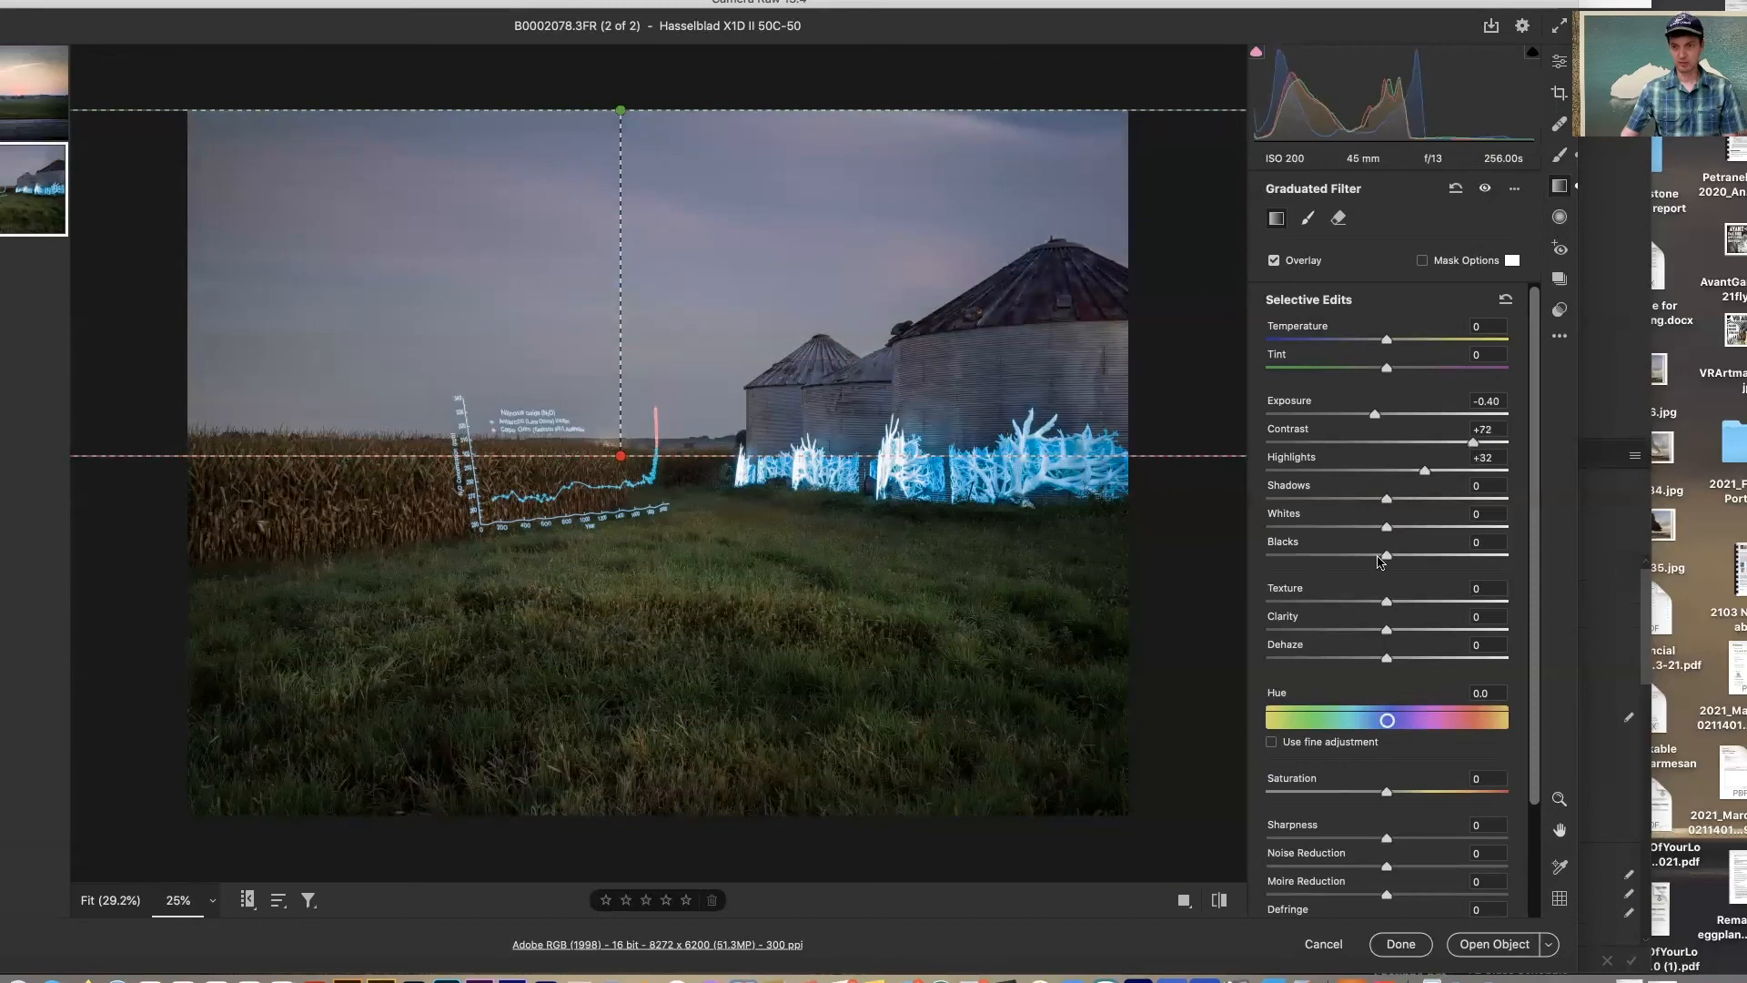
mouse_move(1390, 630)
mouse_down()
mouse_move(1434, 630)
mouse_move(1414, 630)
mouse_move(1412, 661)
mouse_move(1452, 661)
mouse_move(1391, 665)
mouse_up()
drag(1356, 605, 1402, 641)
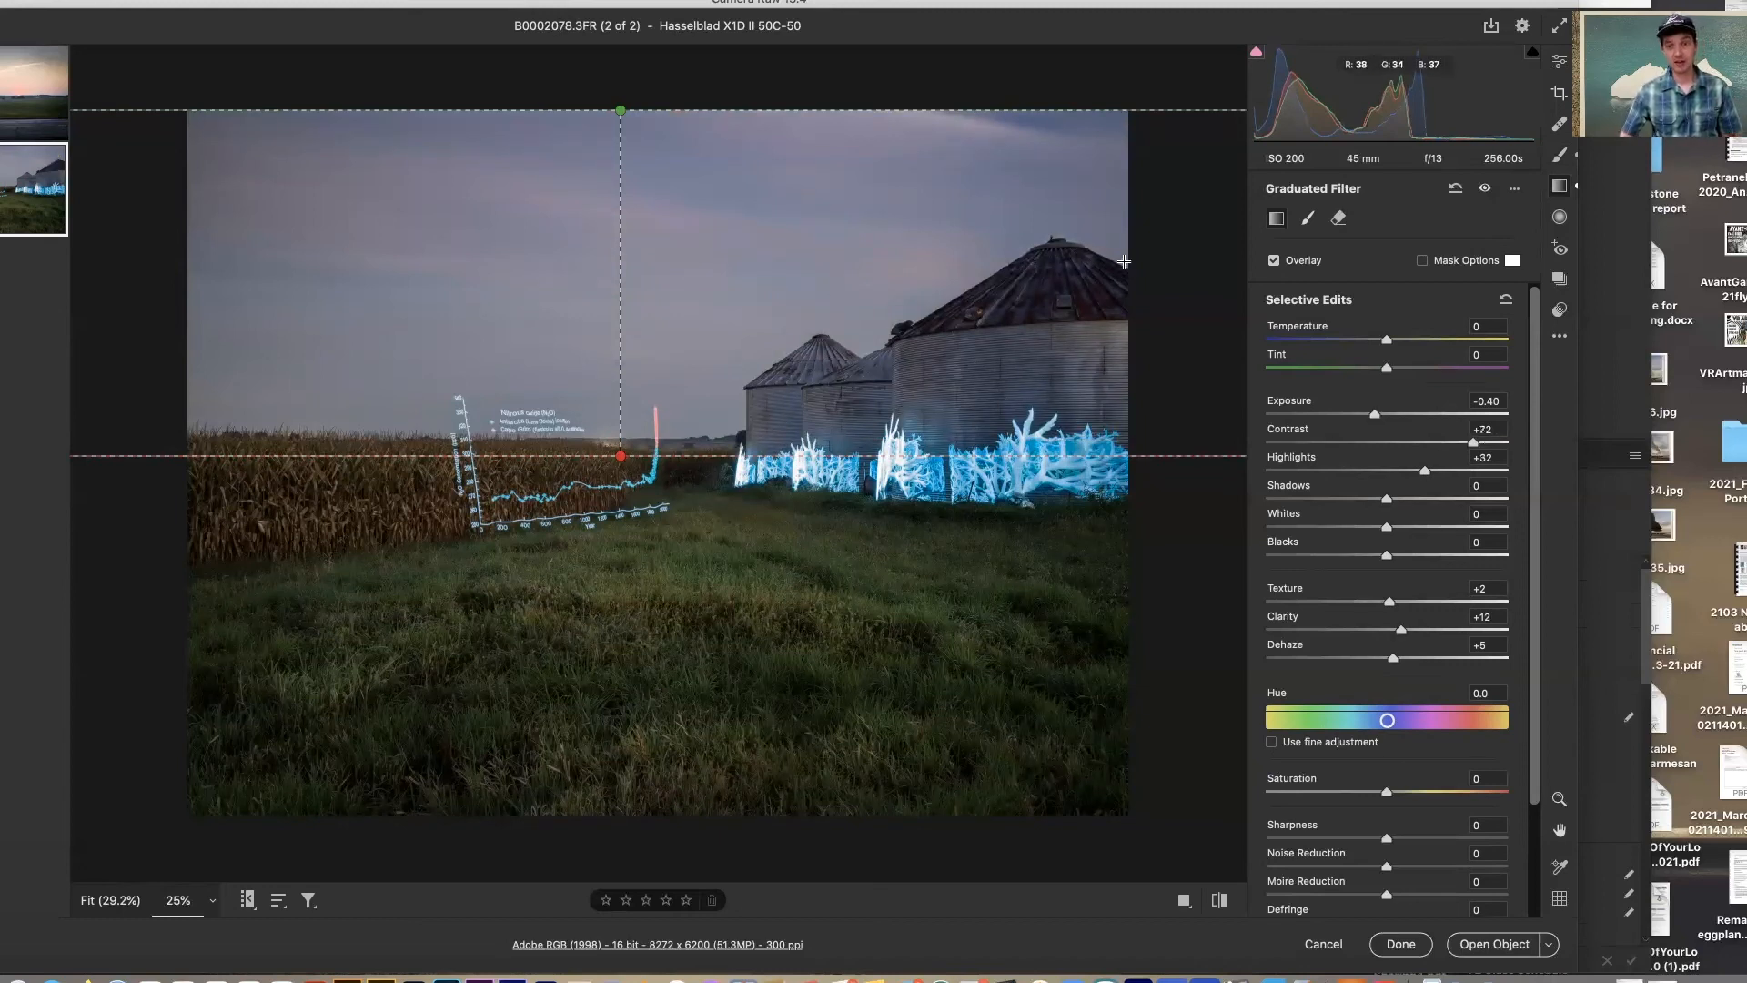
- Compare the photo with and without the graduated sky filter
click(1485, 190)
click(1485, 190)
click(1484, 189)
click(1485, 189)
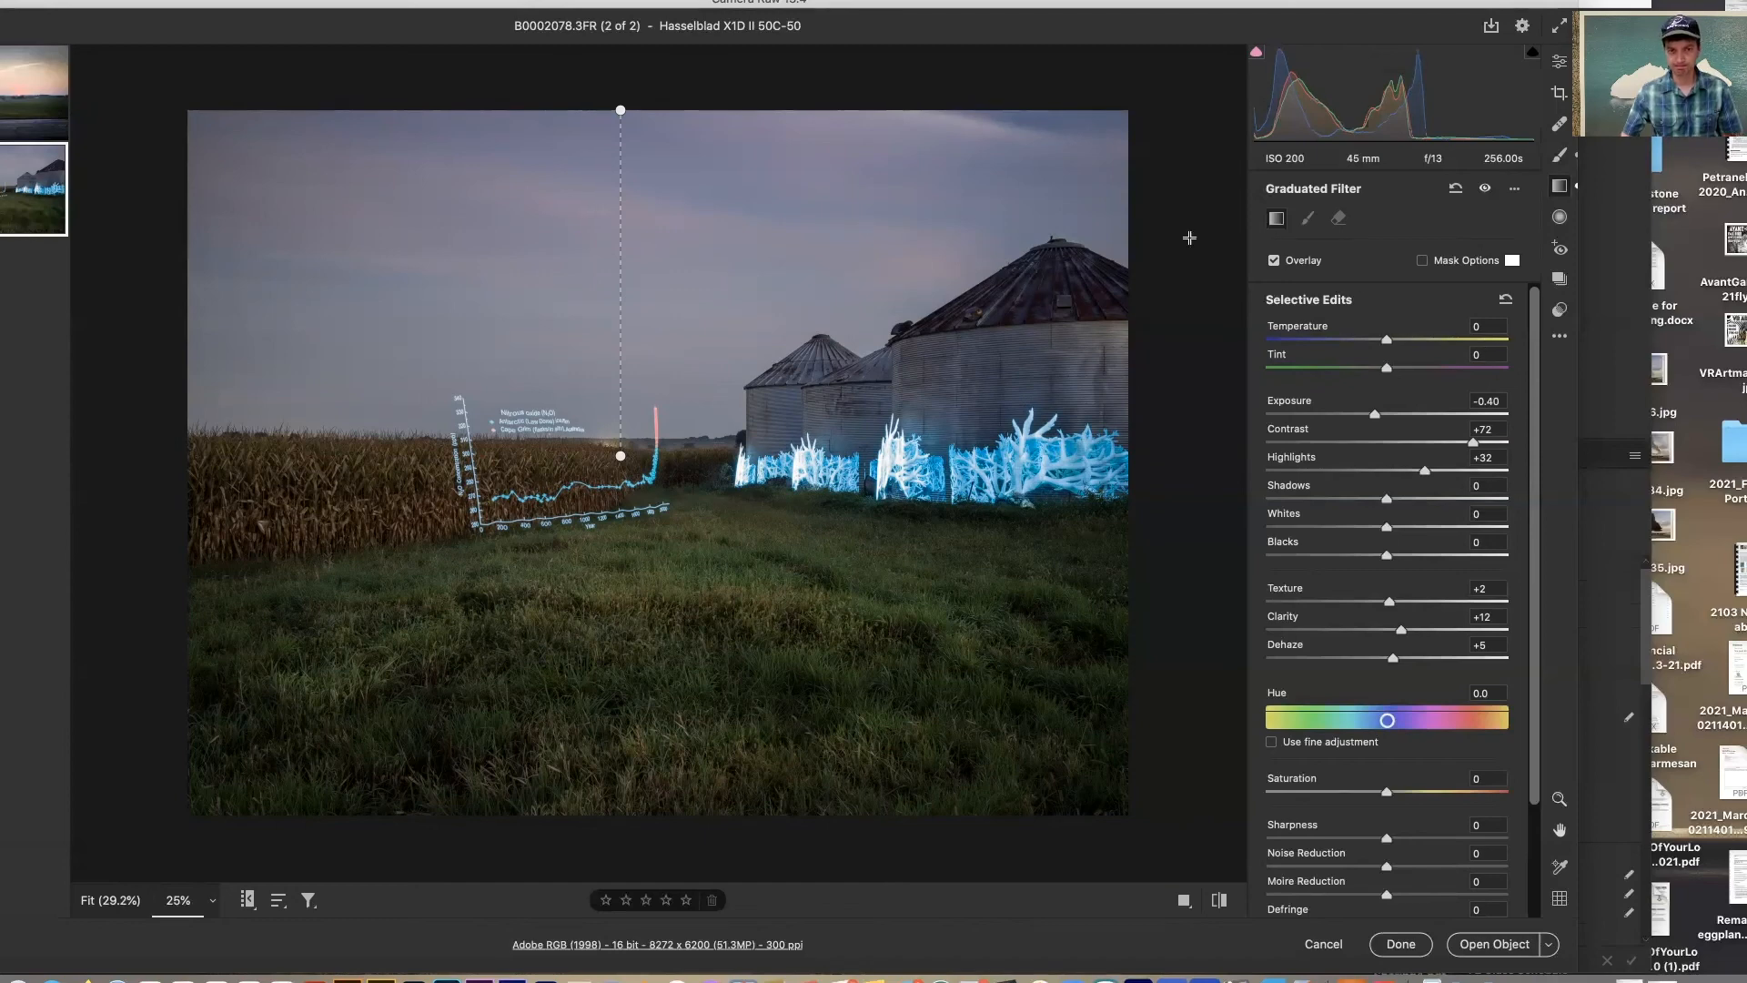
- Reselect the sky gradient, activate its mask brush, and show the mask overlay
click(621, 110)
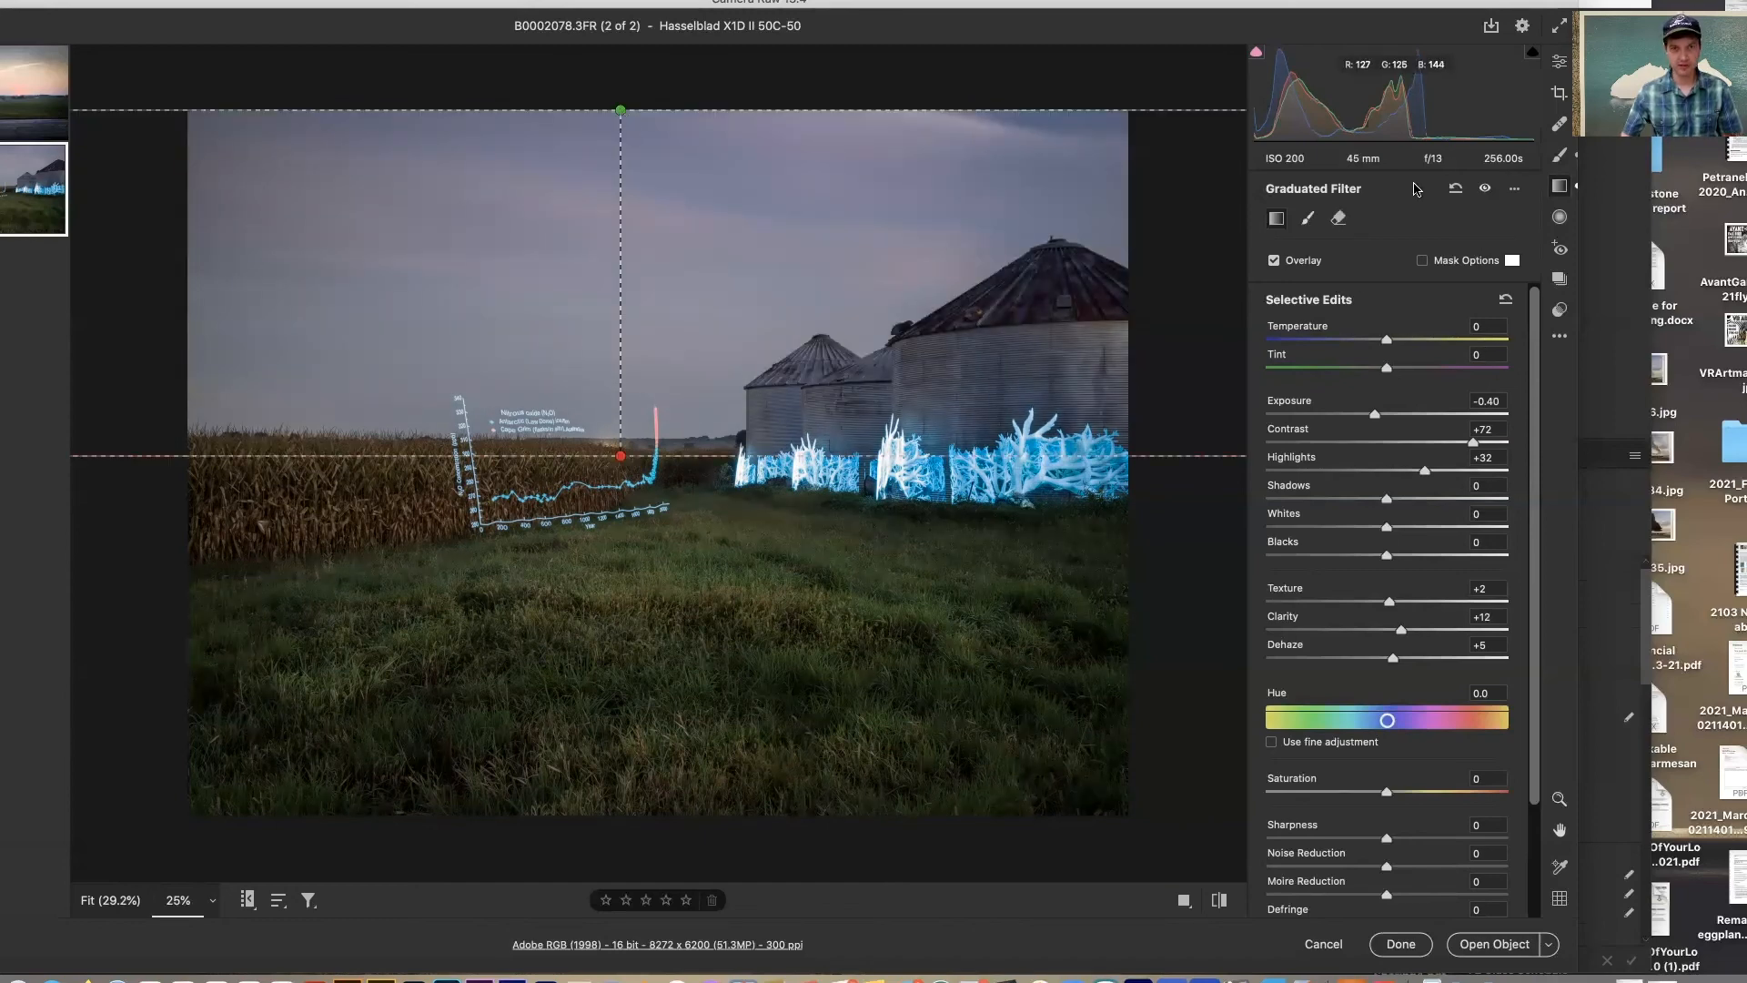
click(1307, 220)
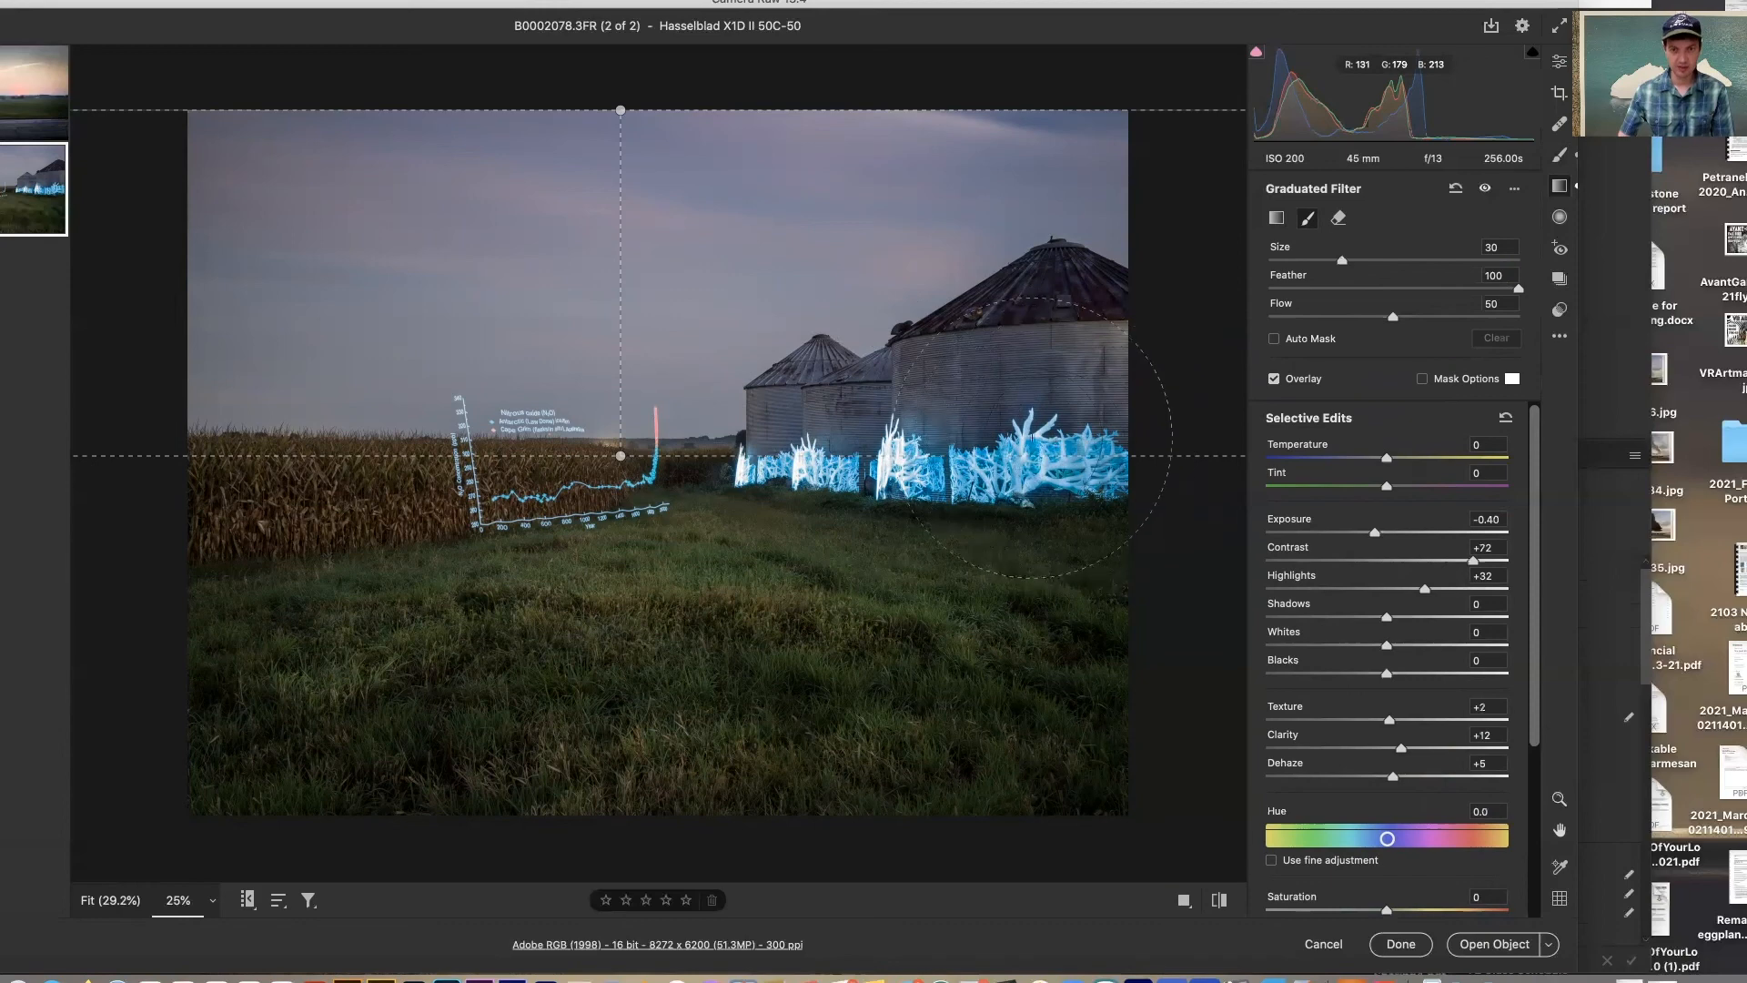
click(1423, 378)
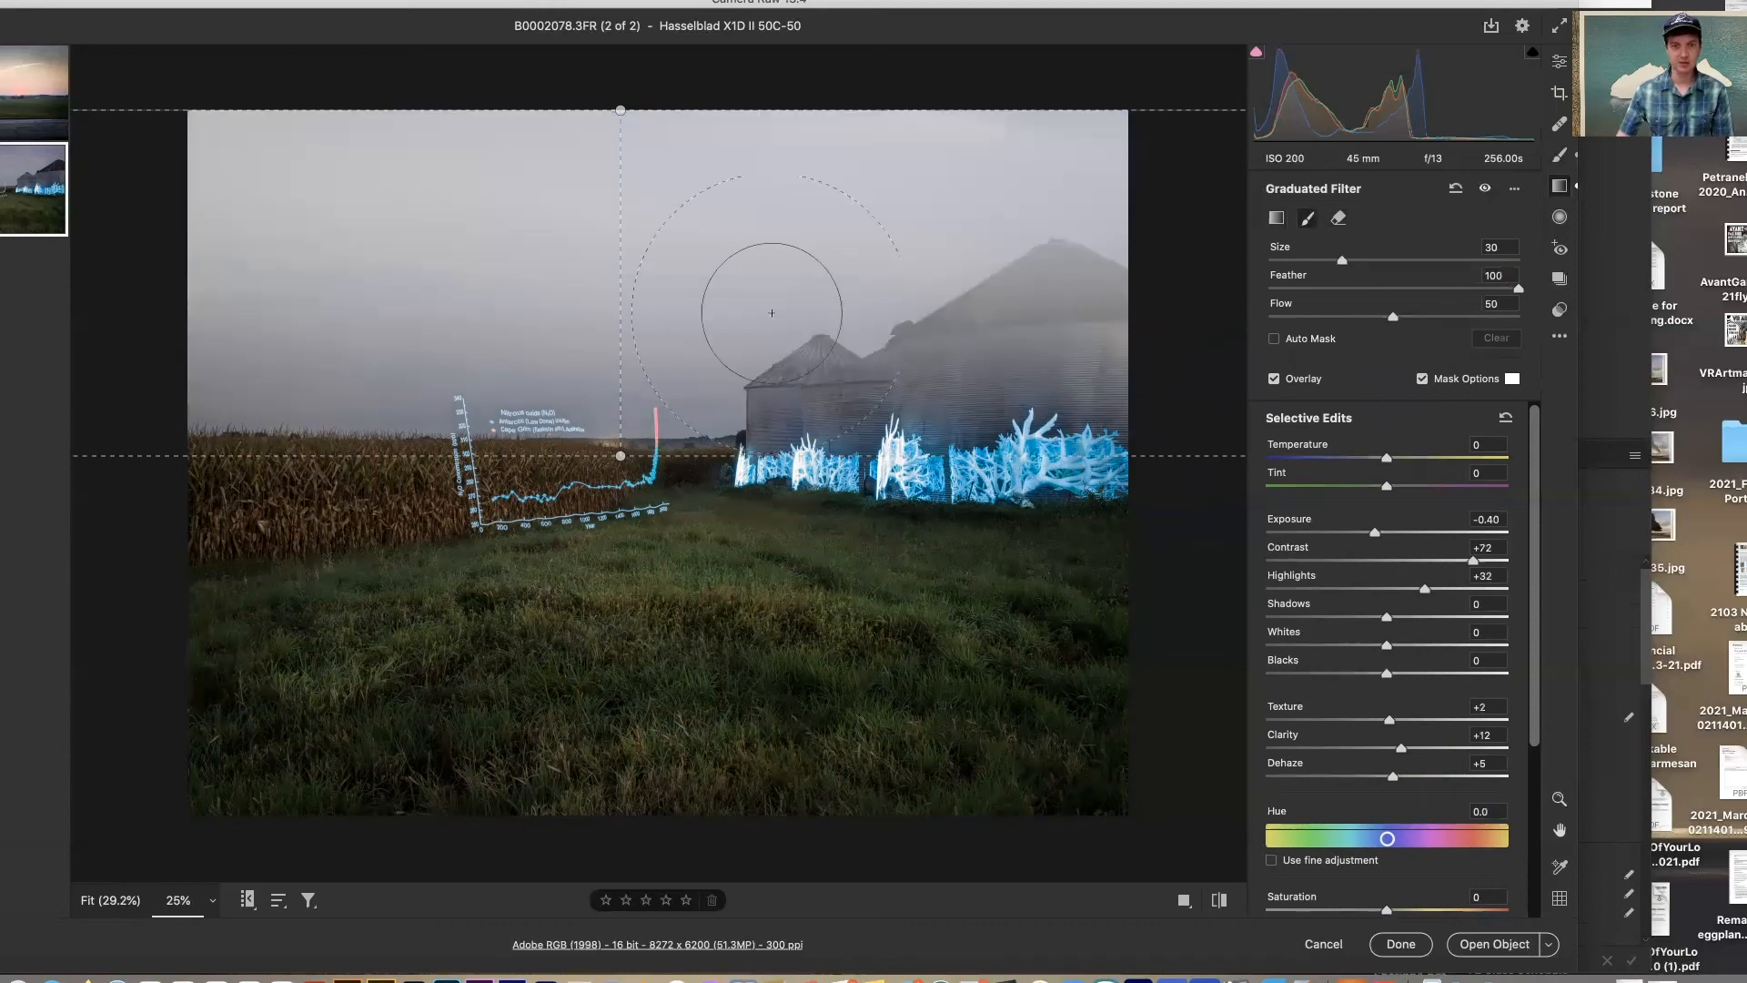
- Erase the sky filter's mask from the silos and the light painting in front of them, using a smaller brush at feather 100
key(alt)
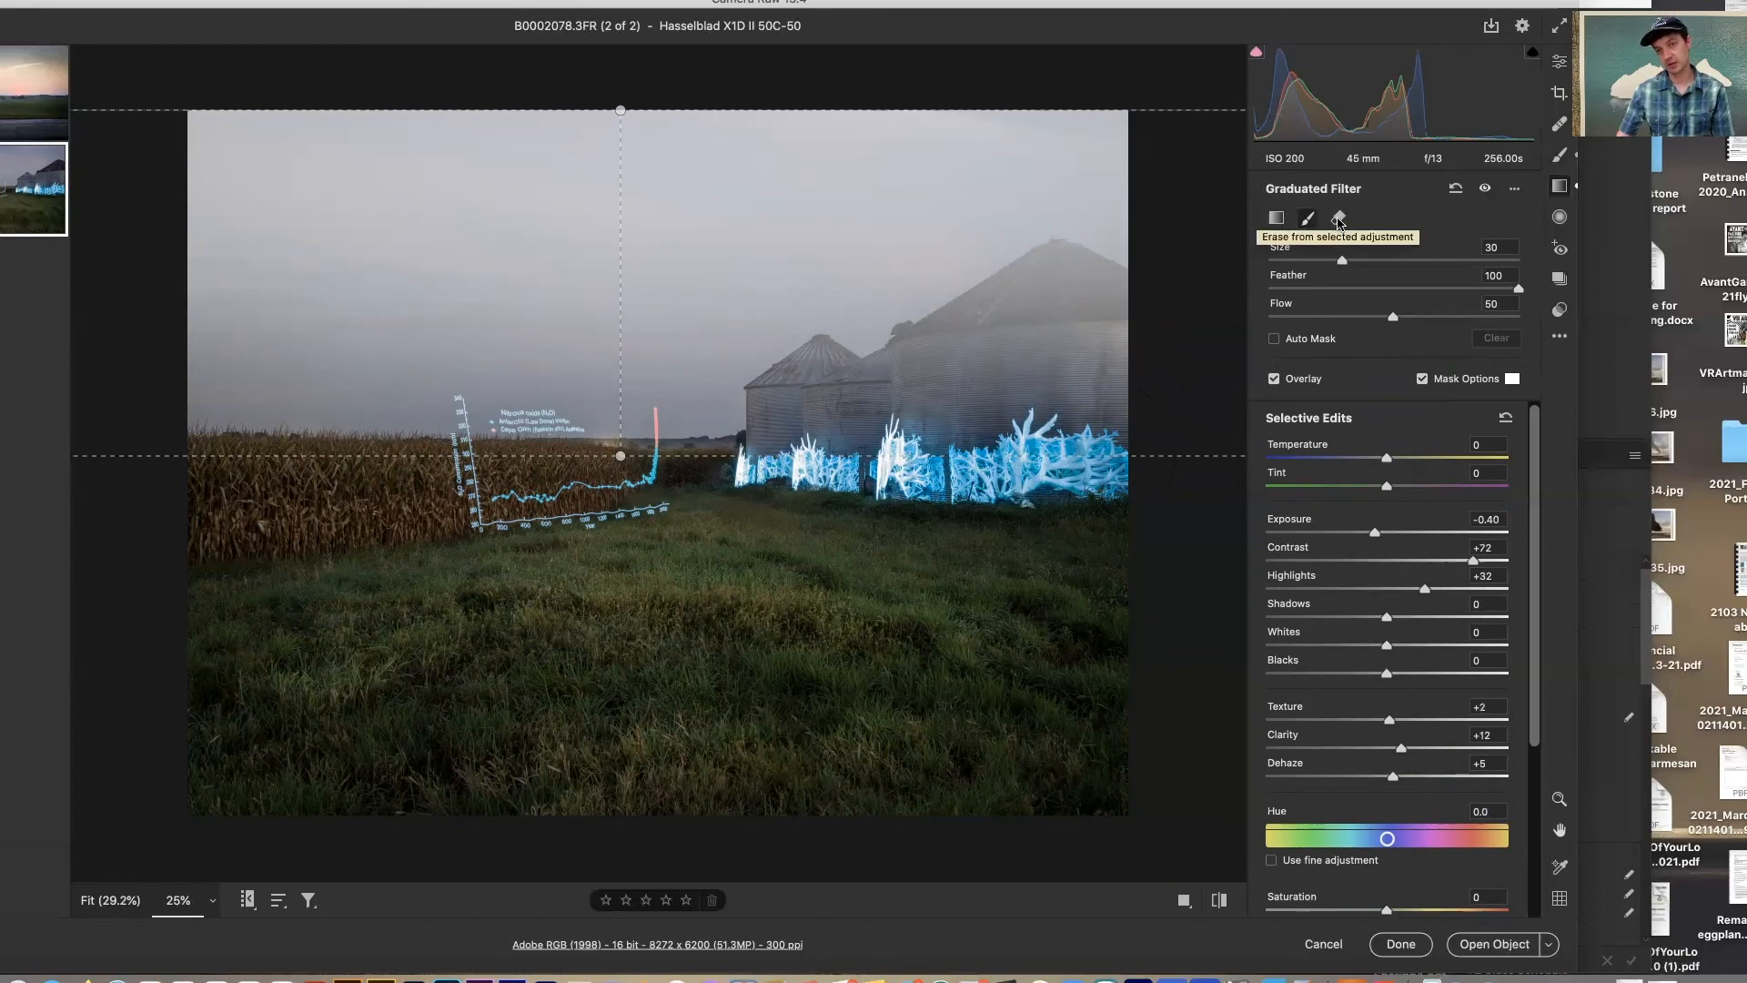
key(bracketleft)
key(bracketleft)
key(bracketleft)
key(bracketleft)
key(bracketleft)
key(bracketleft)
key(bracketleft)
key(bracketleft)
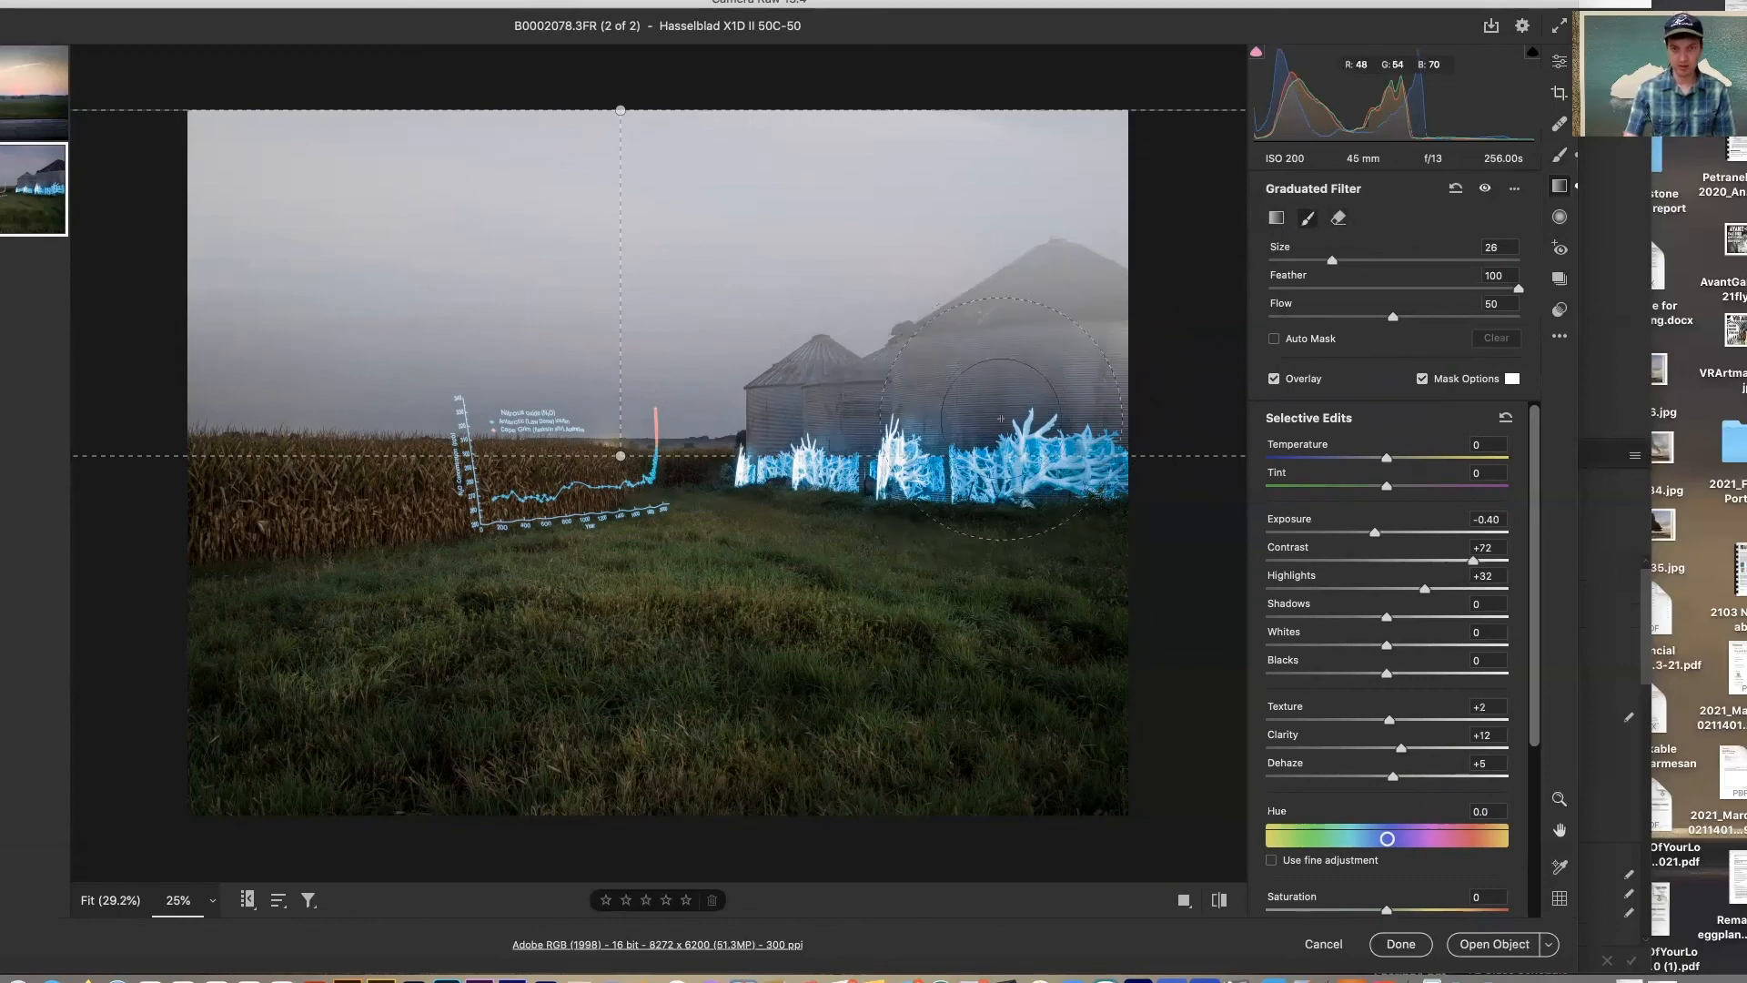
key(alt)
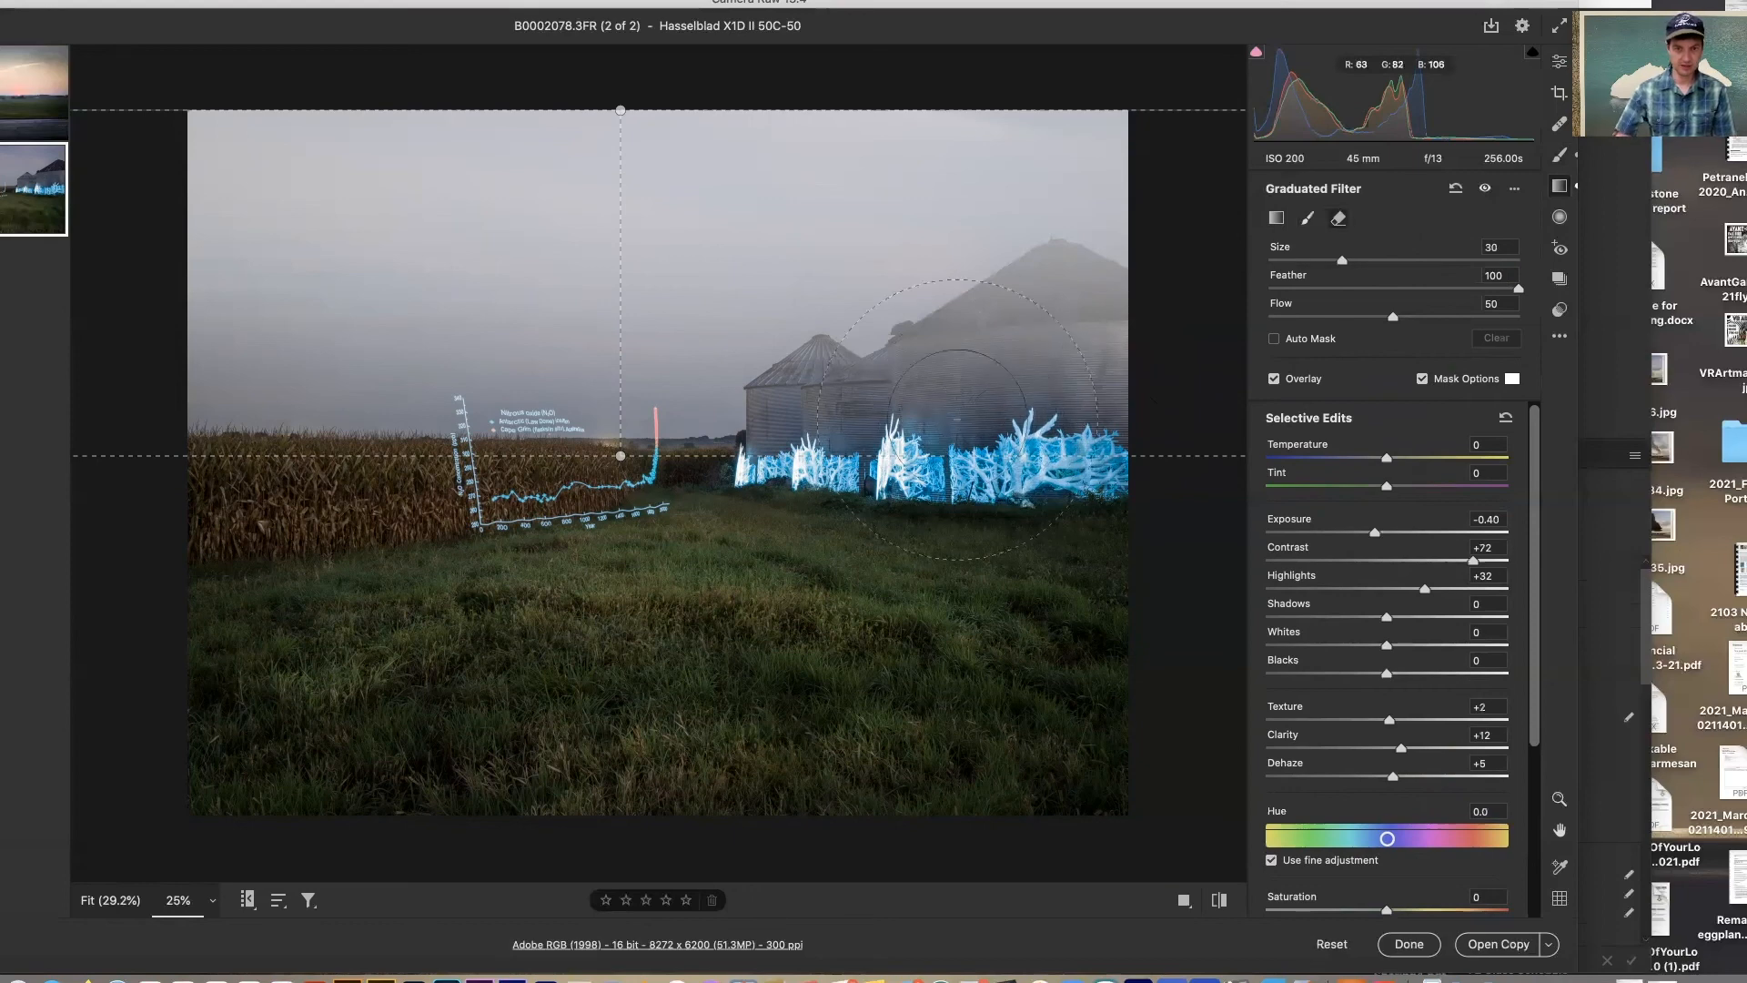
key(bracketleft)
key(bracketleft)
key(bracketleft)
key(bracketleft)
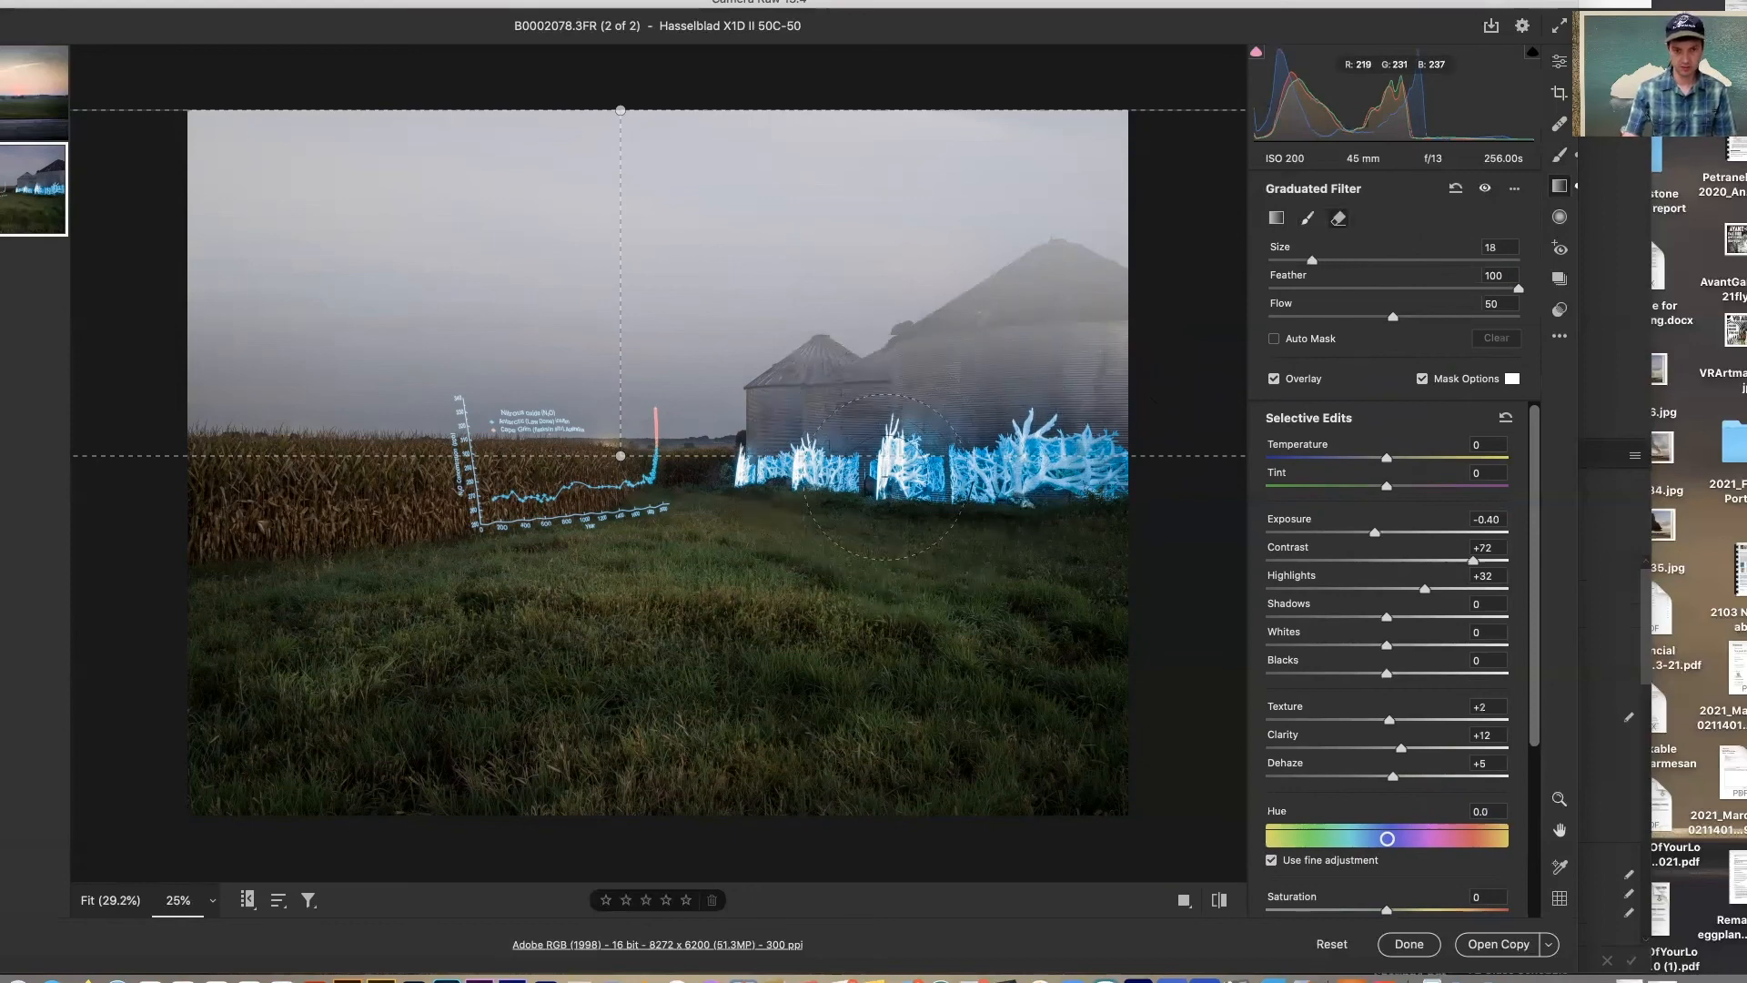
mouse_move(815, 441)
mouse_down()
mouse_move(1037, 373)
mouse_move(1092, 382)
mouse_move(1020, 337)
mouse_move(1070, 292)
mouse_move(1045, 355)
mouse_move(852, 421)
mouse_move(773, 414)
mouse_up()
mouse_move(955, 414)
mouse_down()
mouse_move(1015, 304)
mouse_move(1101, 282)
mouse_move(1038, 291)
mouse_move(1096, 349)
mouse_move(960, 391)
mouse_up()
mouse_move(1077, 317)
mouse_down()
mouse_move(955, 369)
mouse_move(1063, 355)
mouse_up()
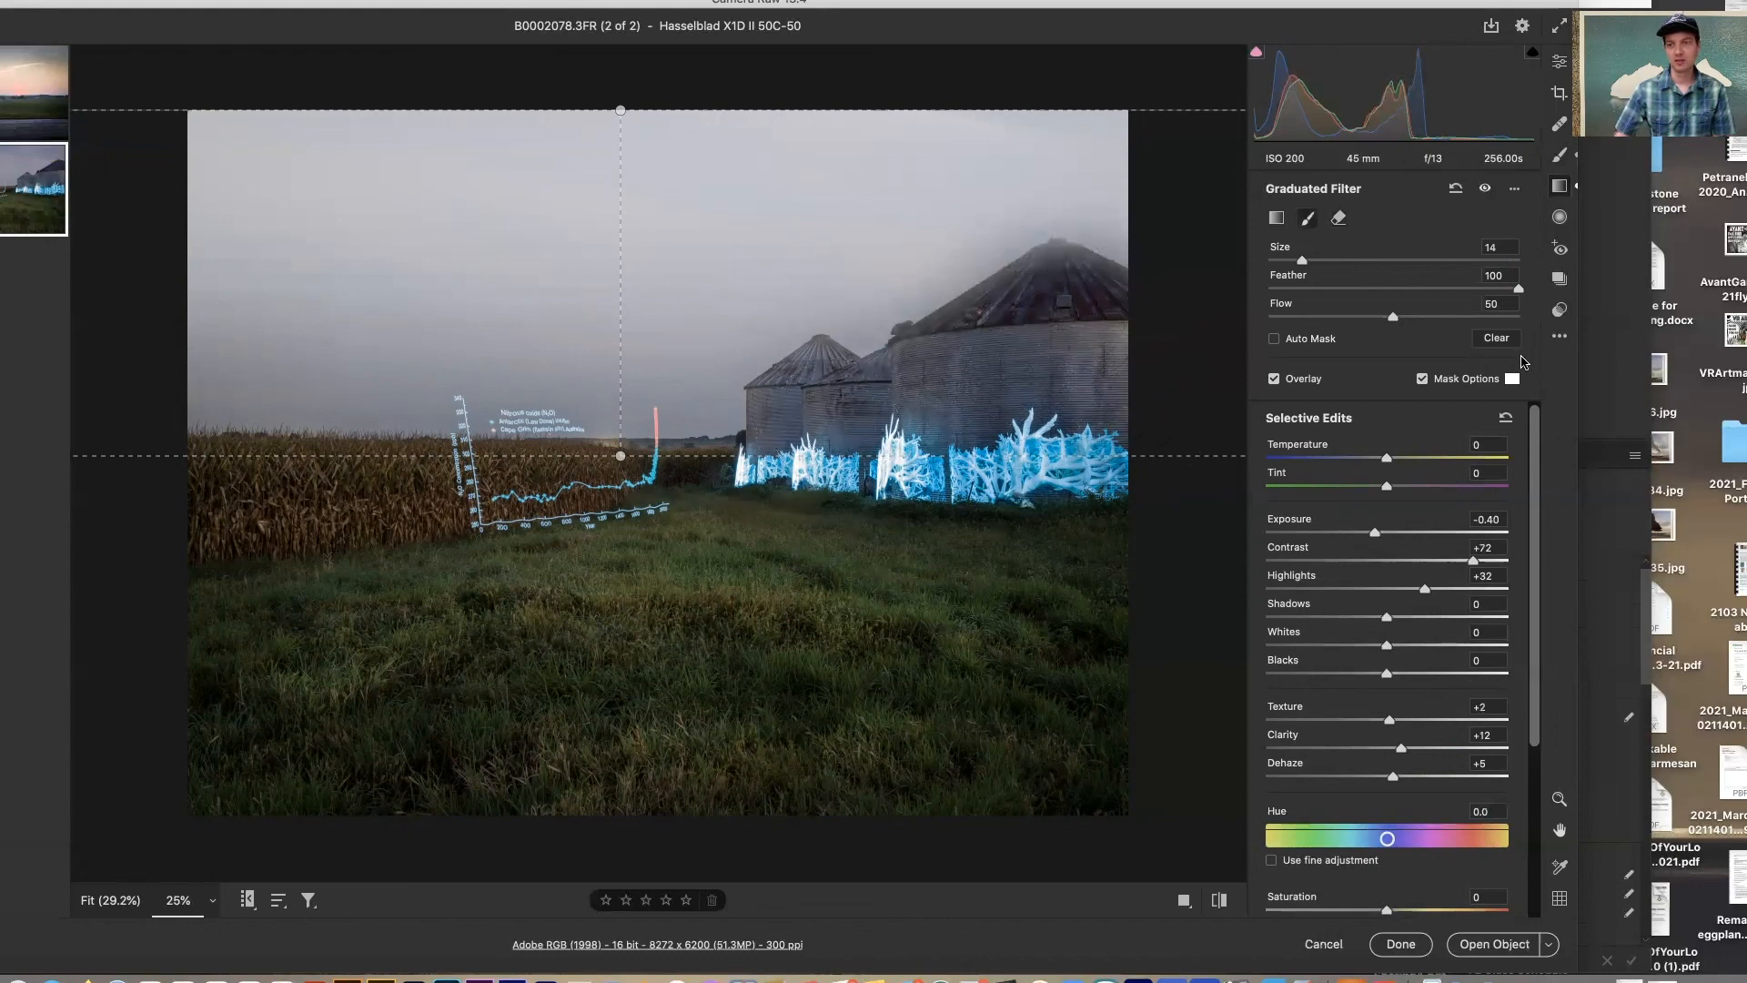
- Change the mask overlay color to red and erase remaining mask around the small silo's base
click(1512, 378)
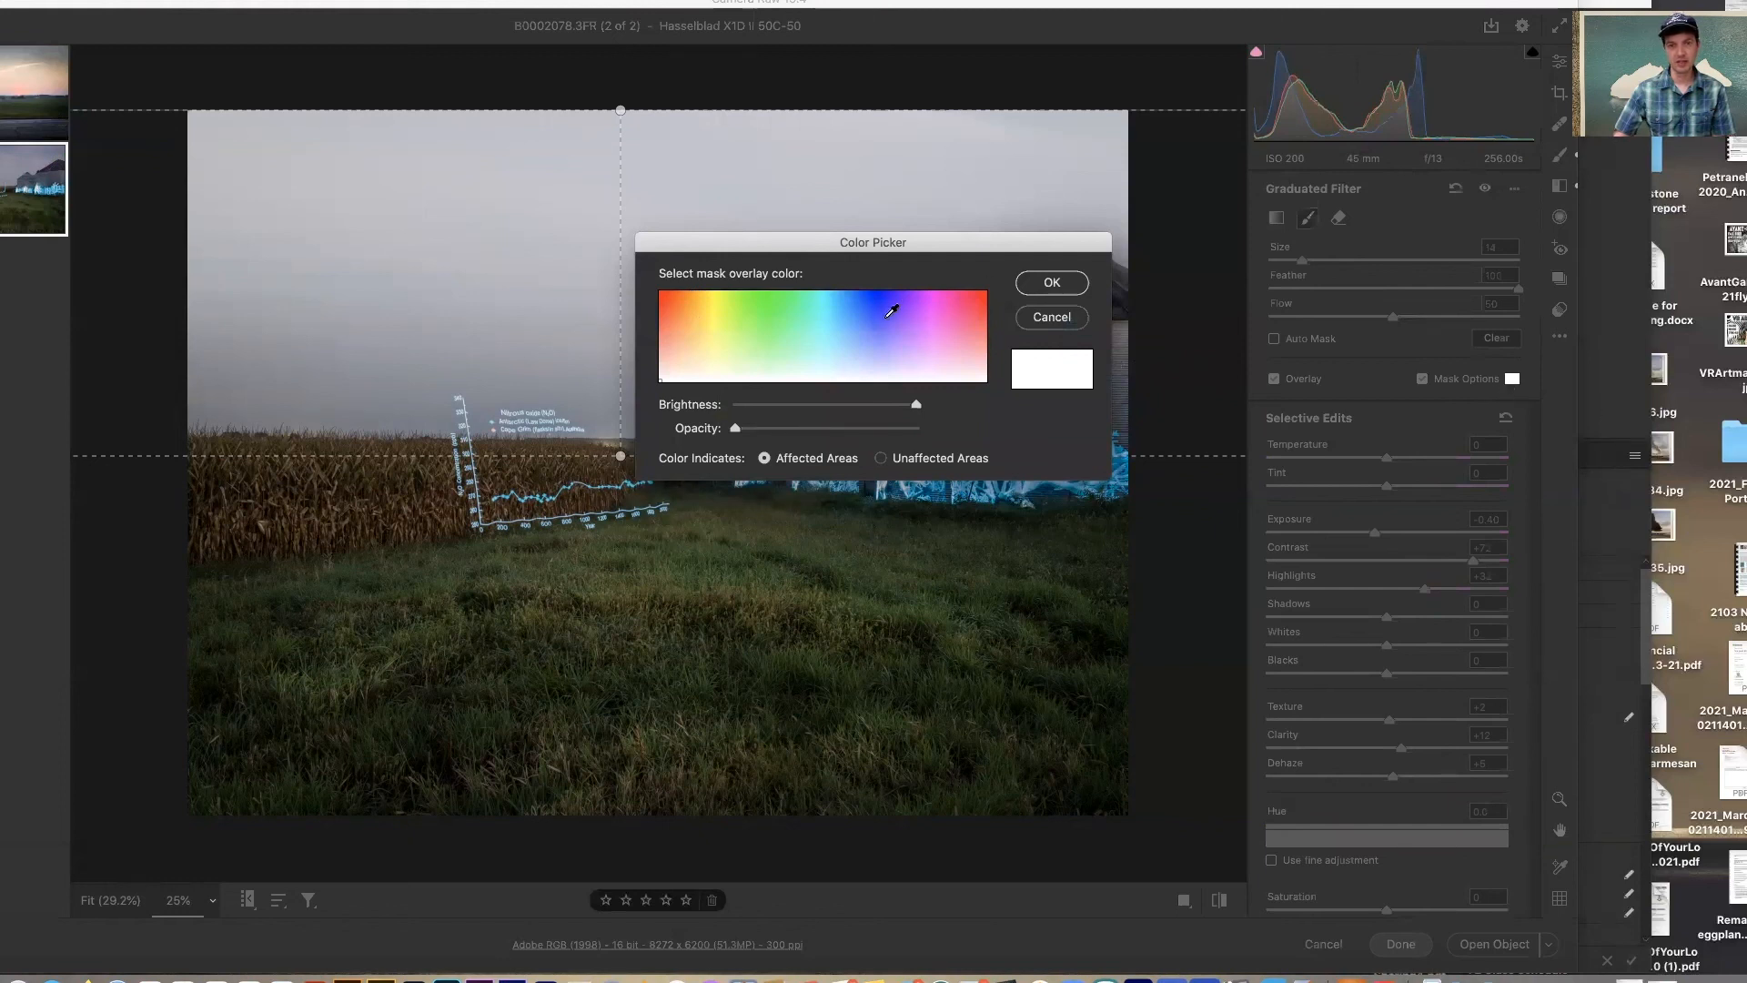
click(931, 301)
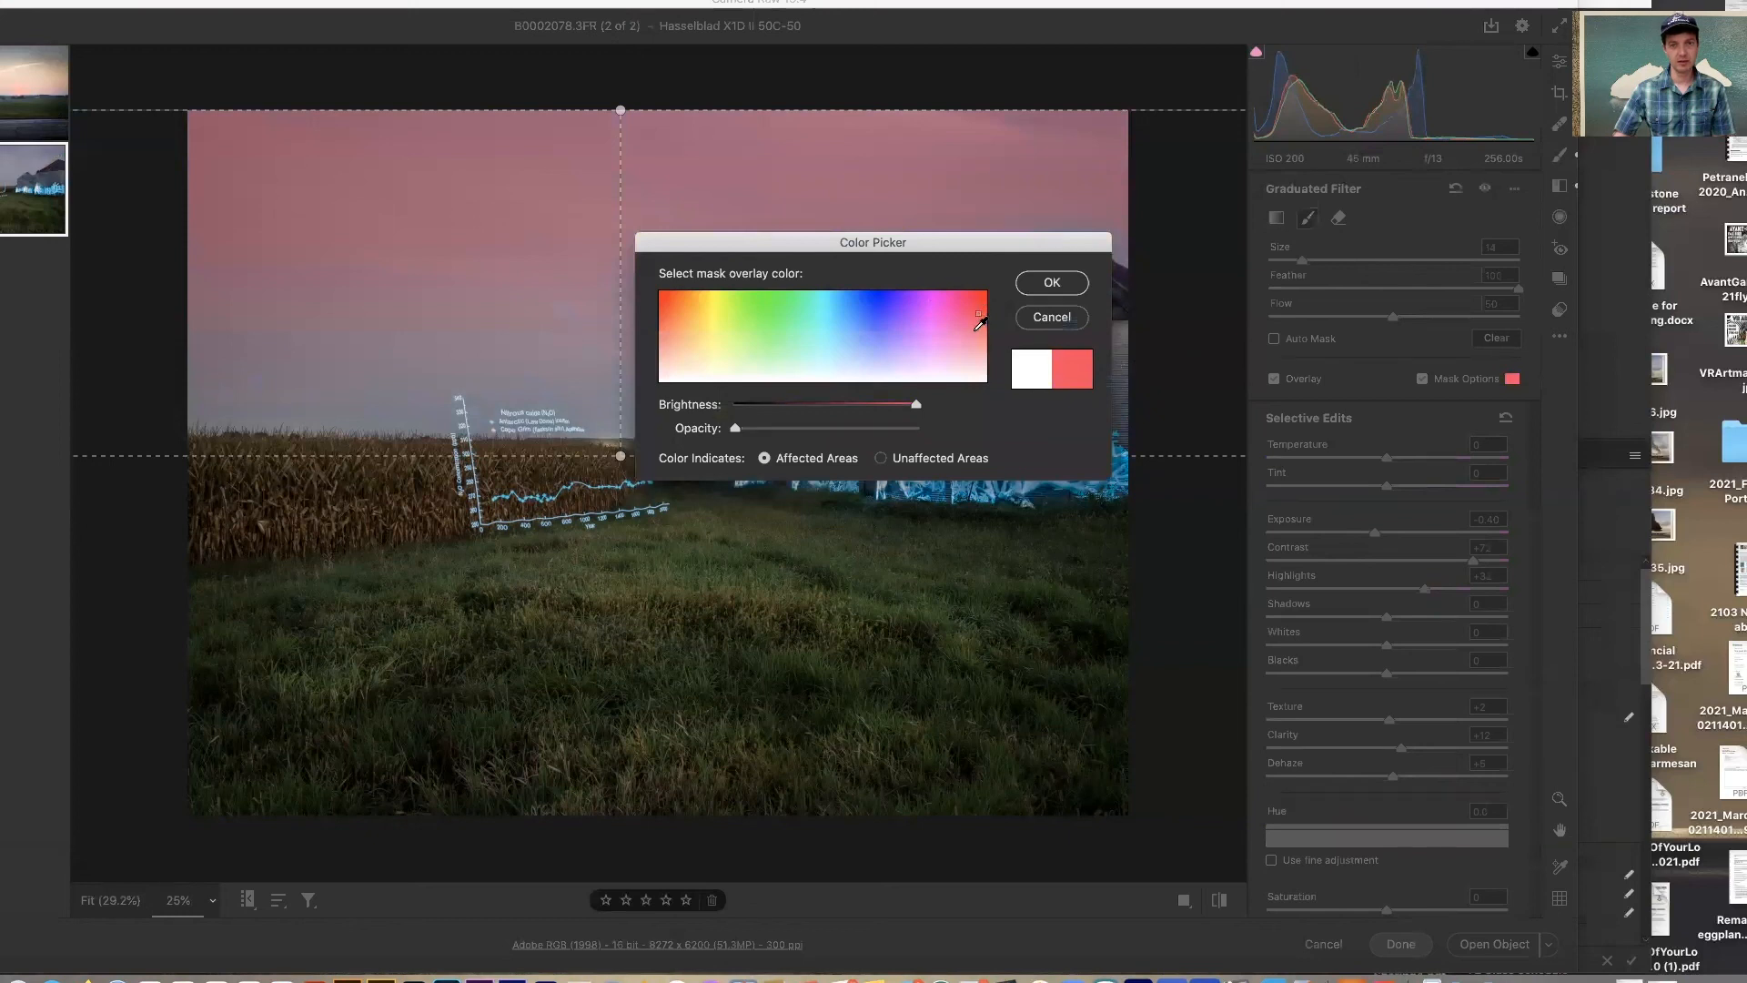
click(975, 330)
click(825, 319)
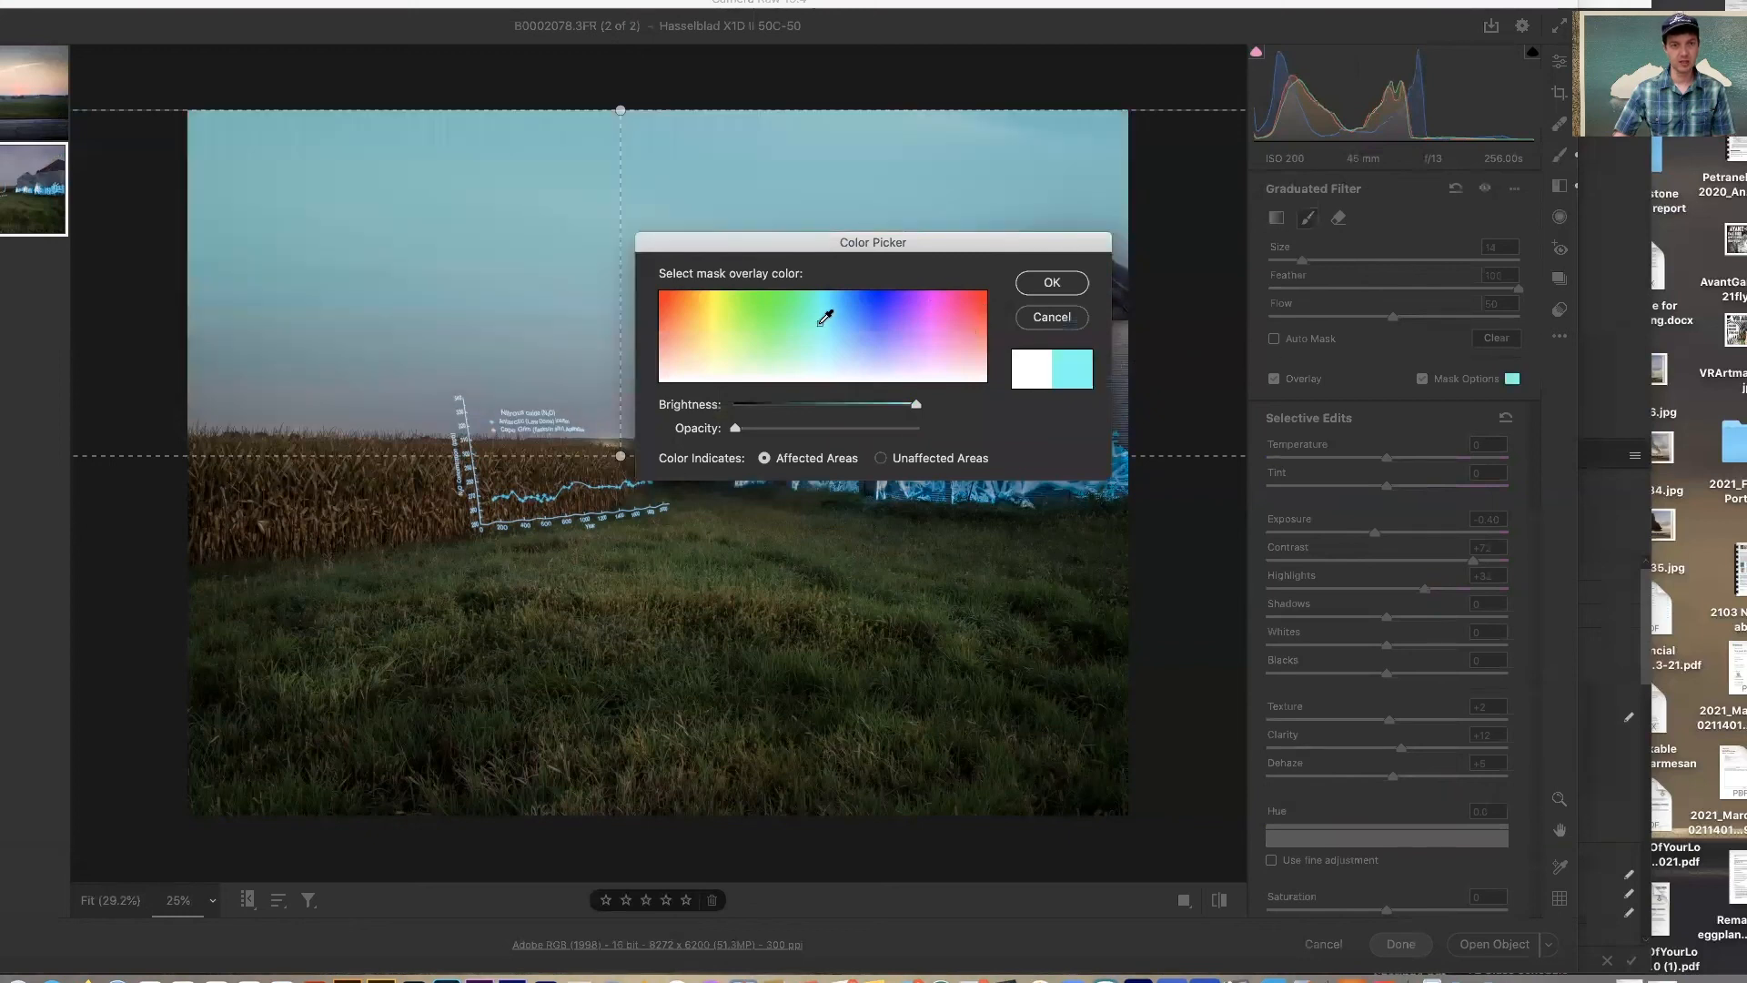
click(980, 296)
click(1052, 282)
key(alt)
drag(825, 427, 824, 434)
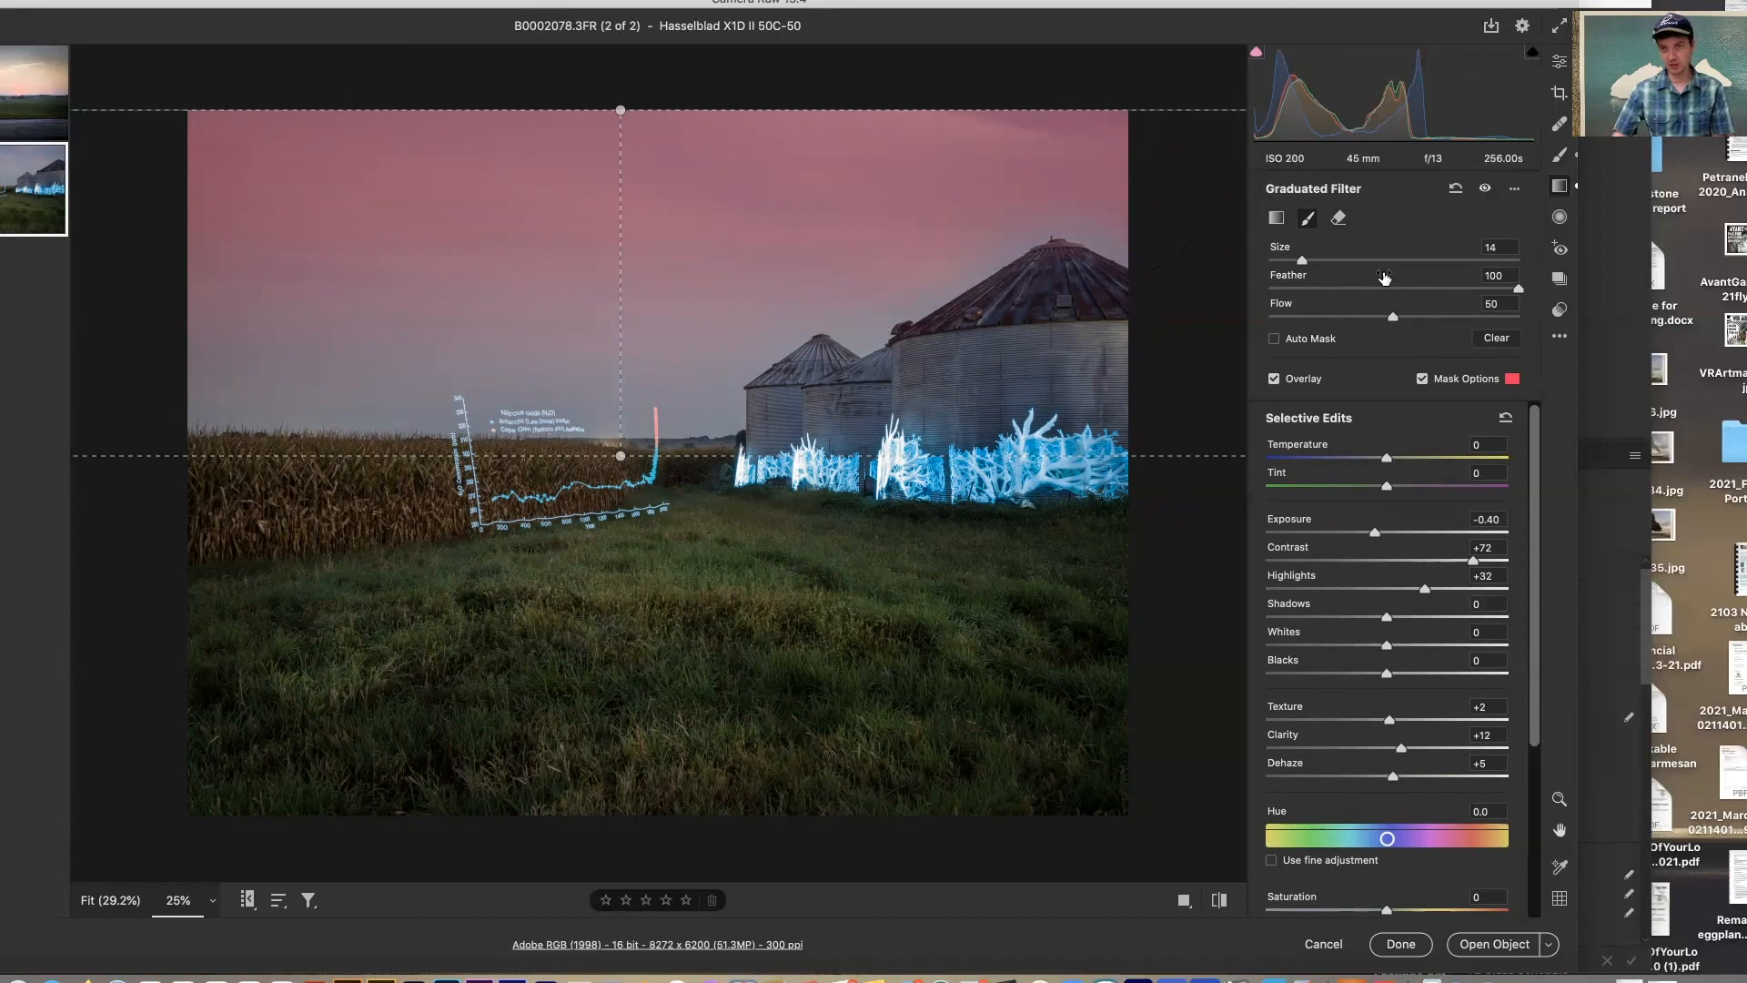
- Try adding to the sky mask beside the large silo's roof with a size 5 brush at feather 28, and undo the stroke
drag(1376, 292, 1350, 296)
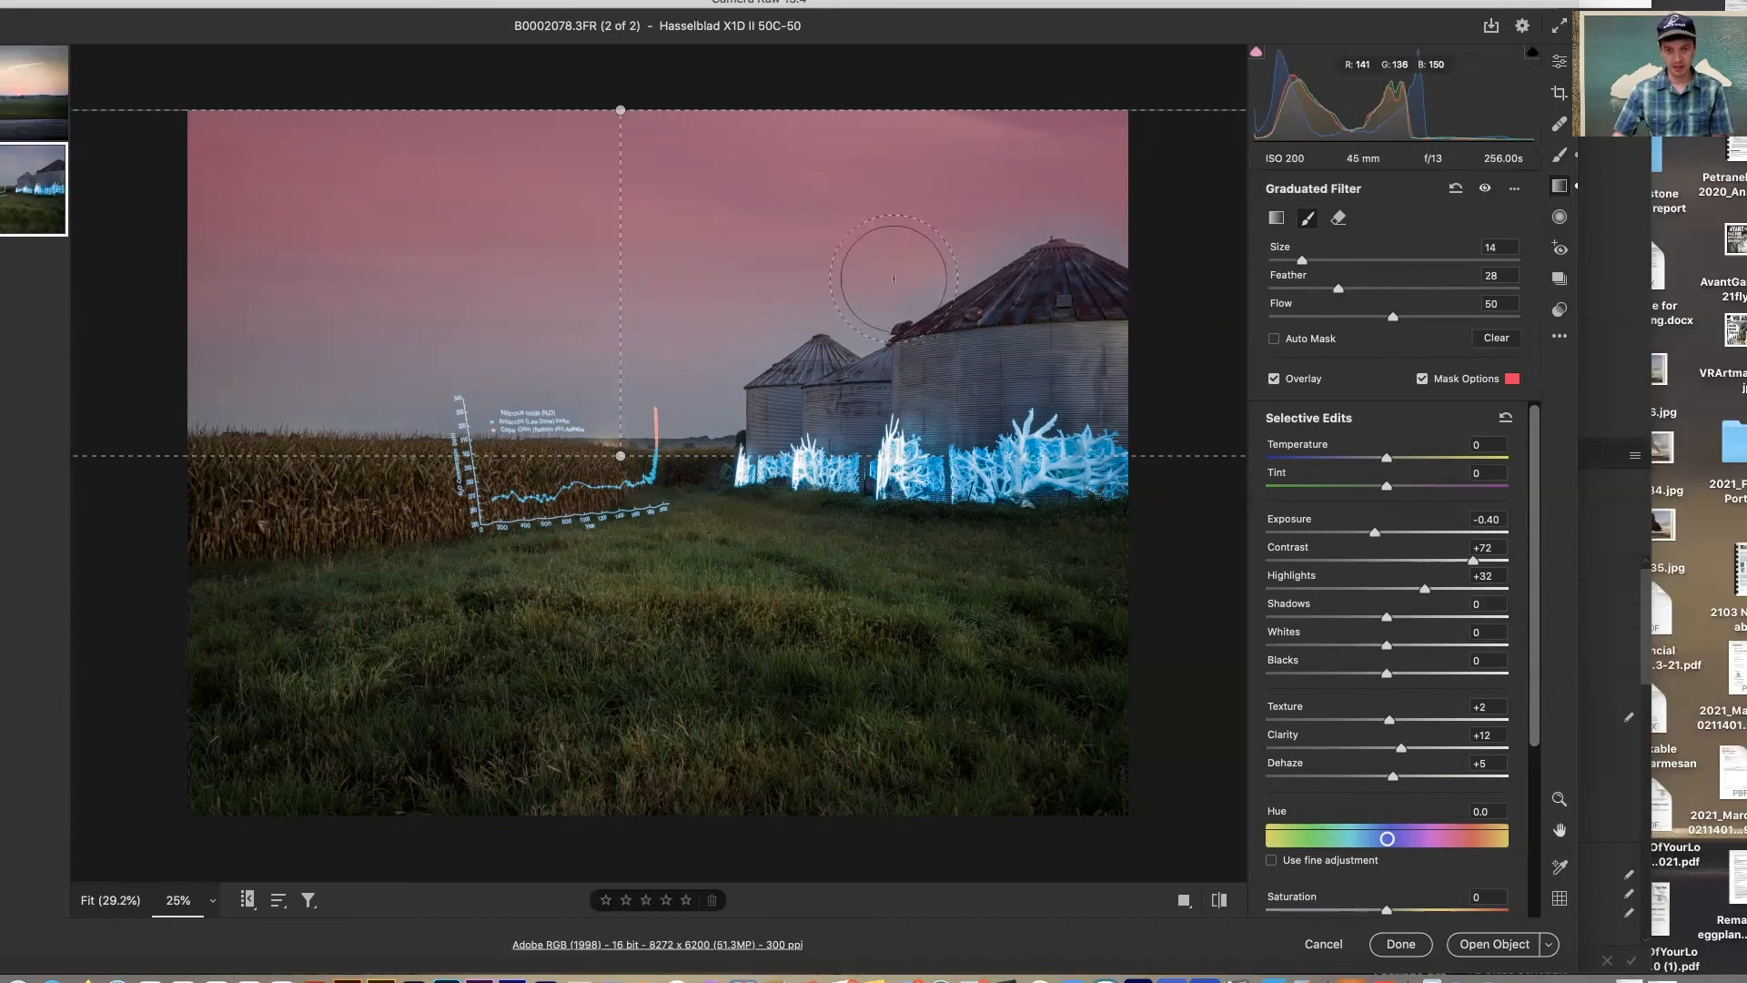
key(bracketleft)
key(bracketleft)
key(bracketleft)
key(bracketleft)
key(bracketleft)
key(bracketleft)
key(bracketleft)
key(bracketleft)
key(bracketleft)
mouse_move(858, 317)
mouse_down()
mouse_move(900, 293)
mouse_move(910, 314)
mouse_up()
key(super+z)
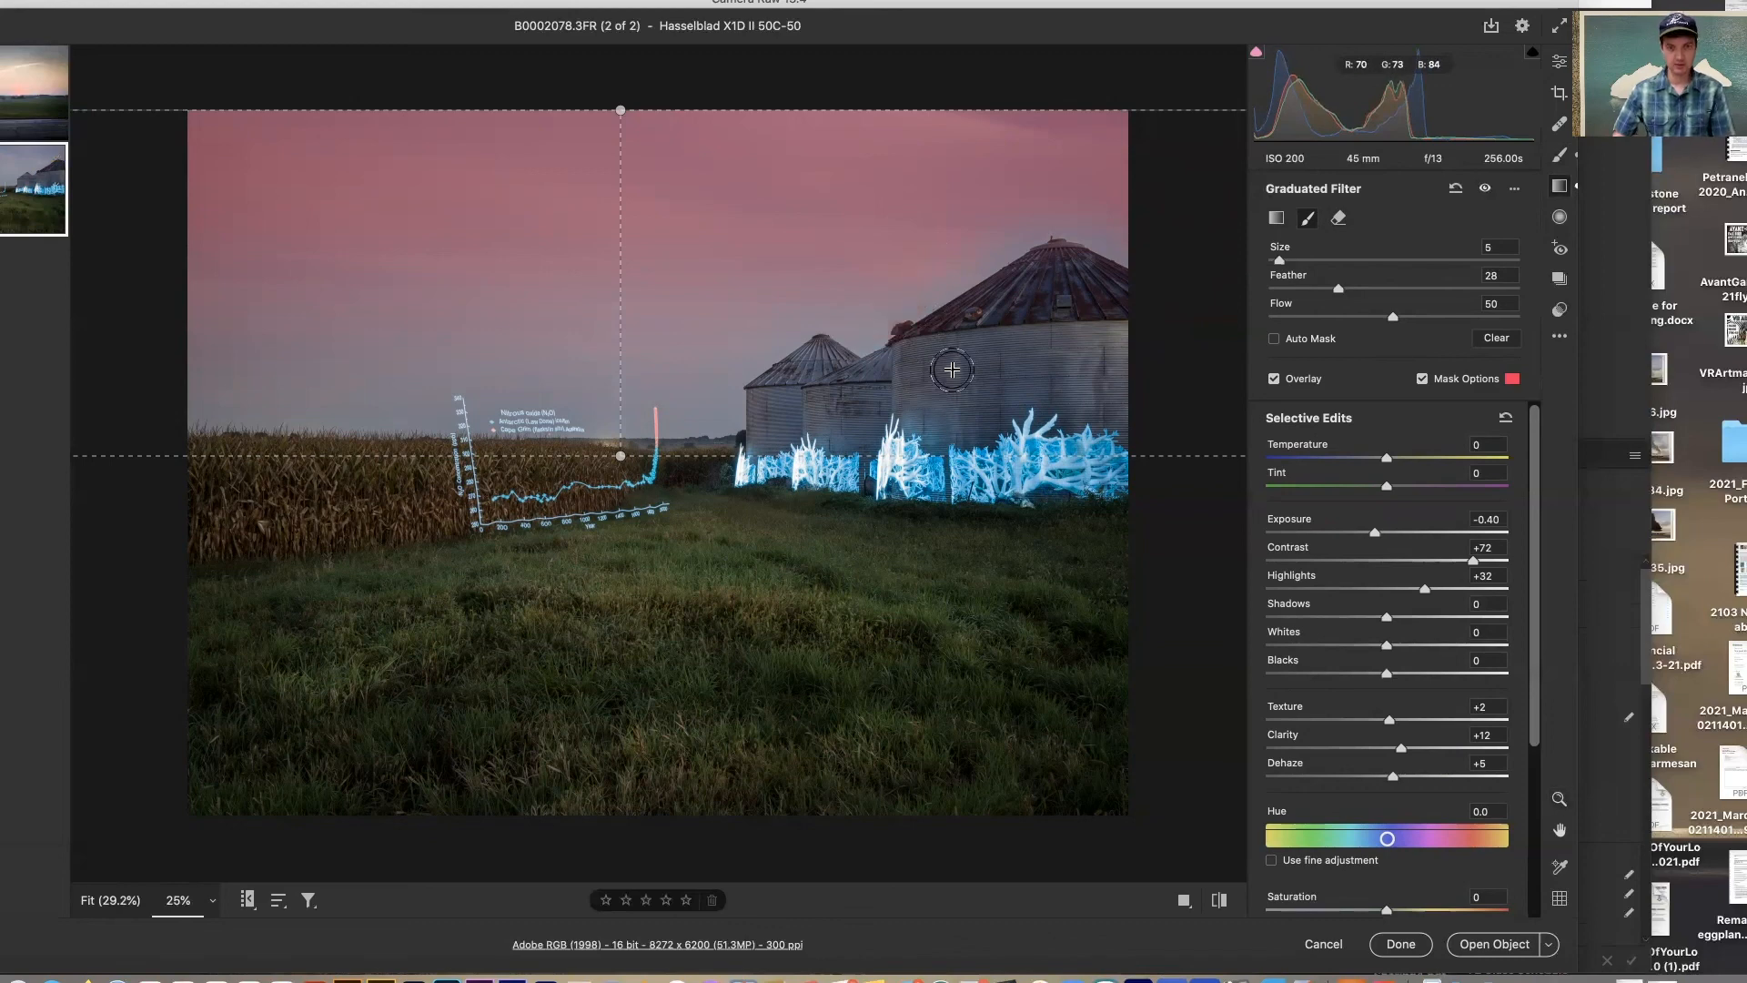
- Set the brush feather to 50, try a size 10 stroke across the sky beside the silos, and undo it
click(1393, 290)
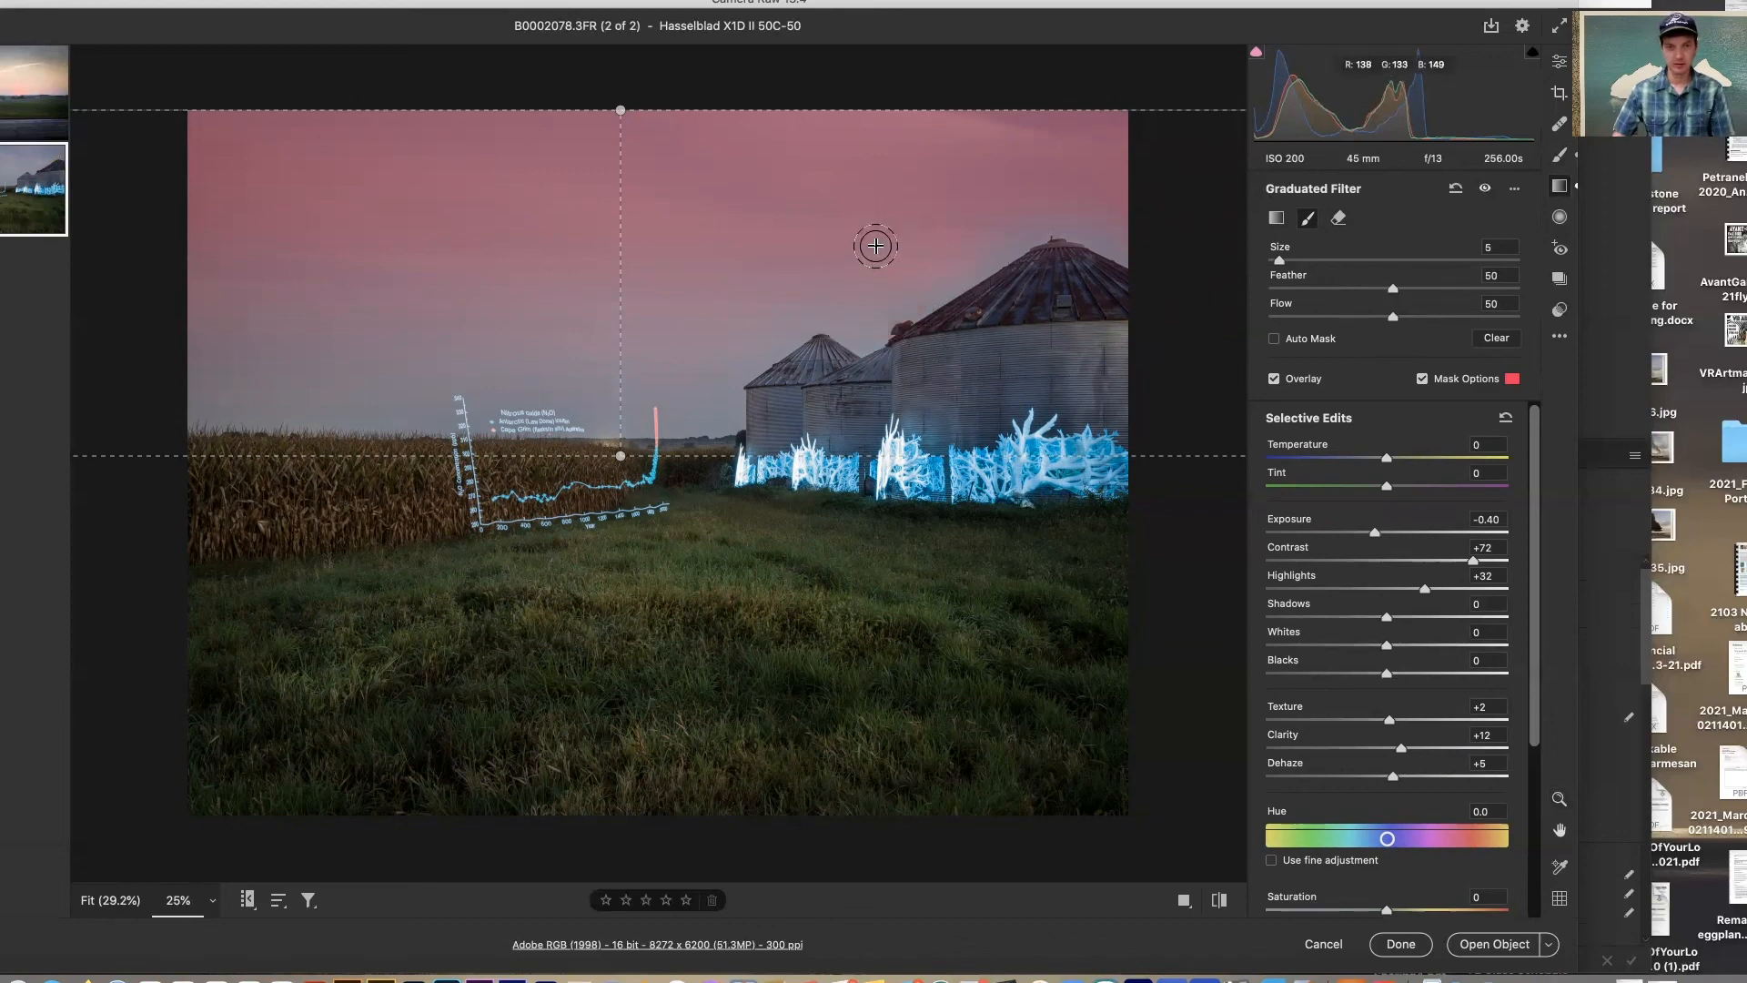
key(bracketright)
key(bracketright)
key(bracketright)
key(bracketright)
key(bracketright)
drag(793, 289, 692, 337)
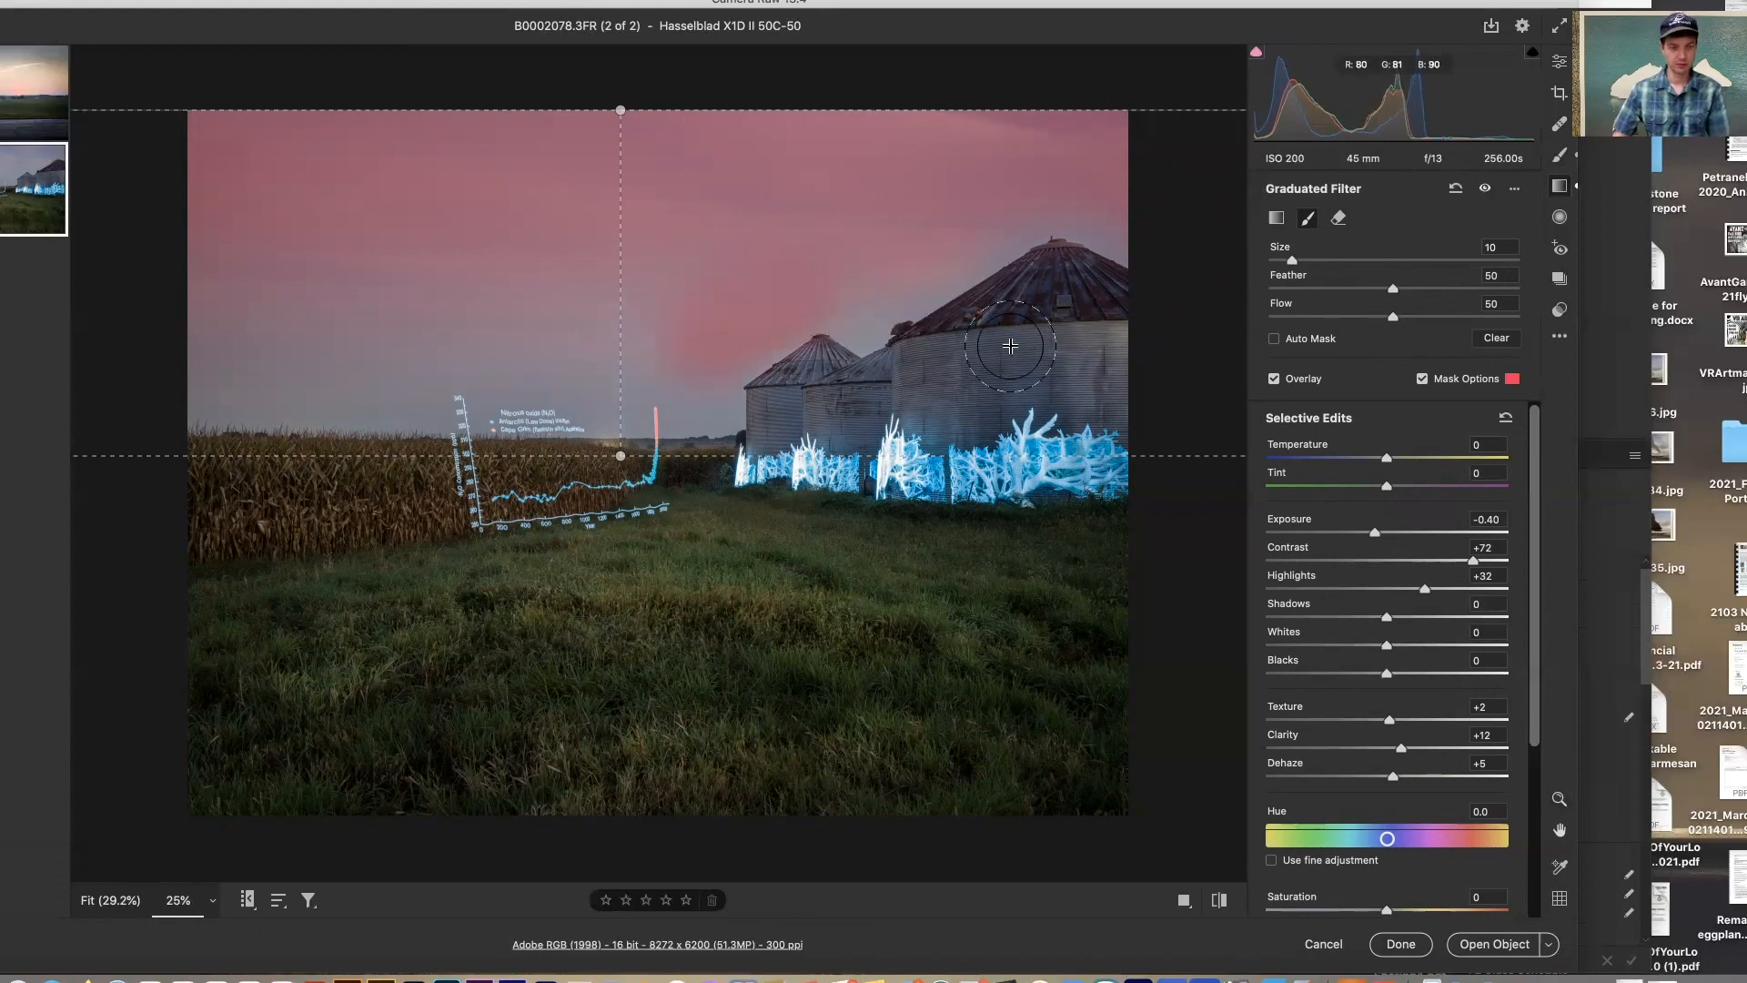
key(super+z)
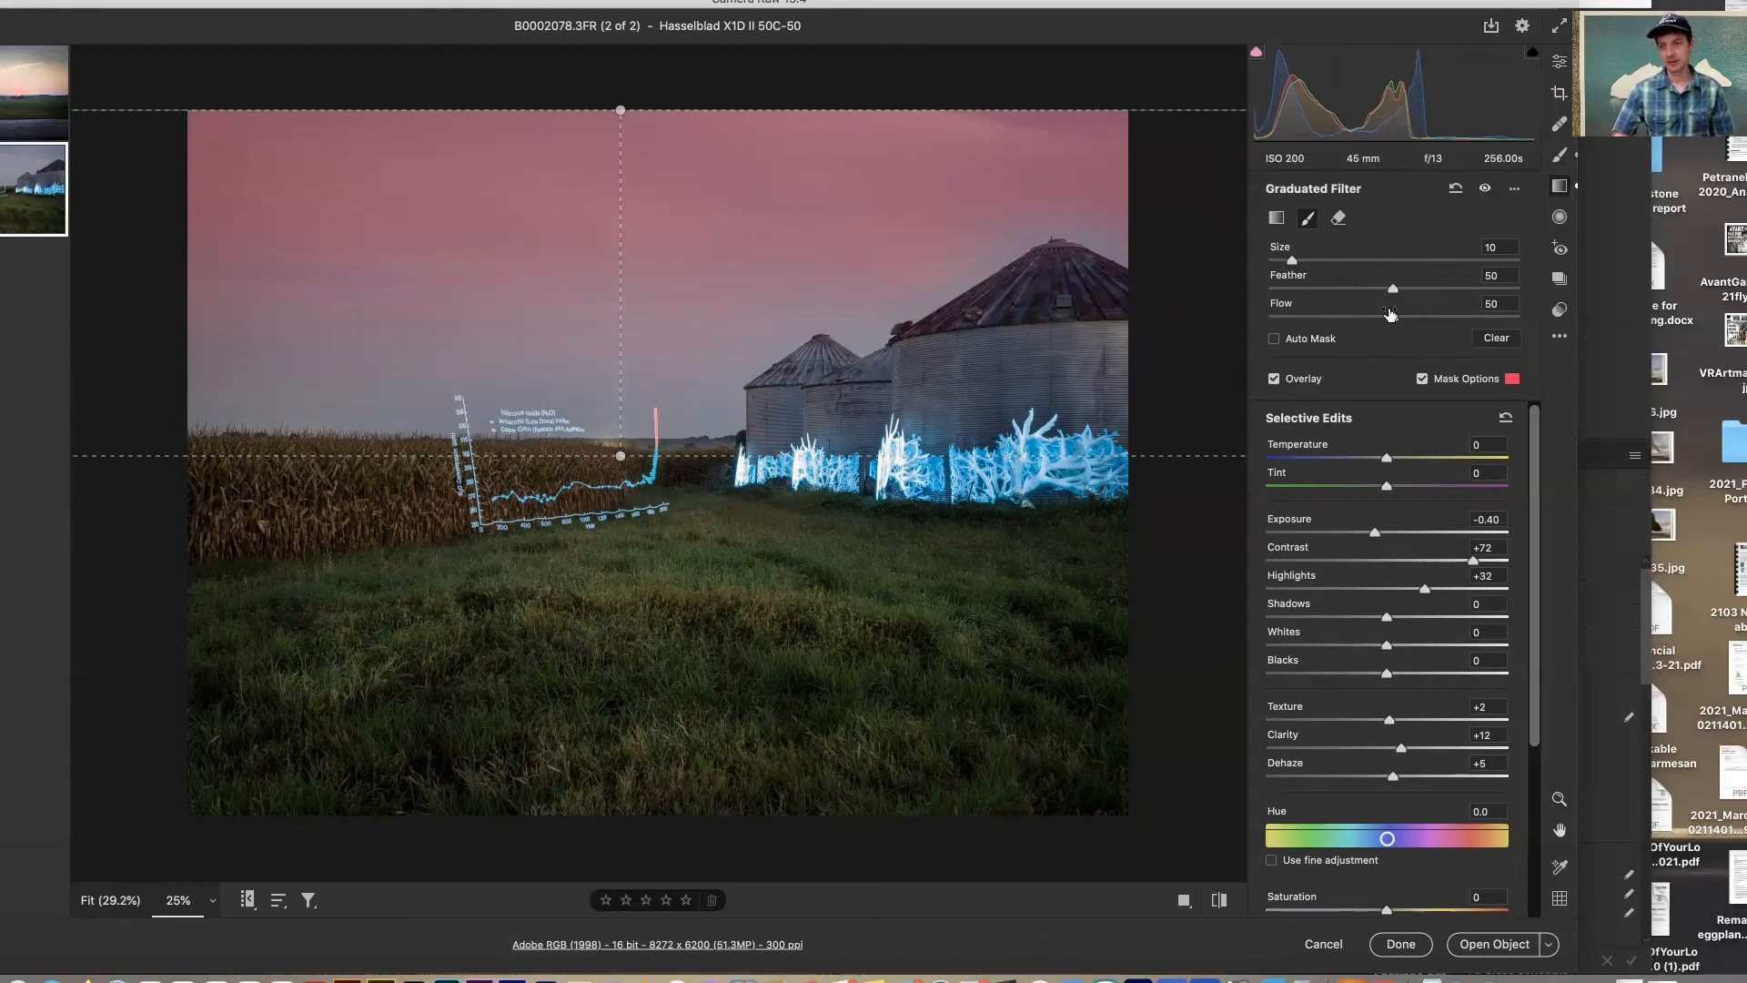
- Set the brush to flow 2 and size 5, and paint the mask back into the sky along the silo roofs
drag(1396, 317, 1311, 326)
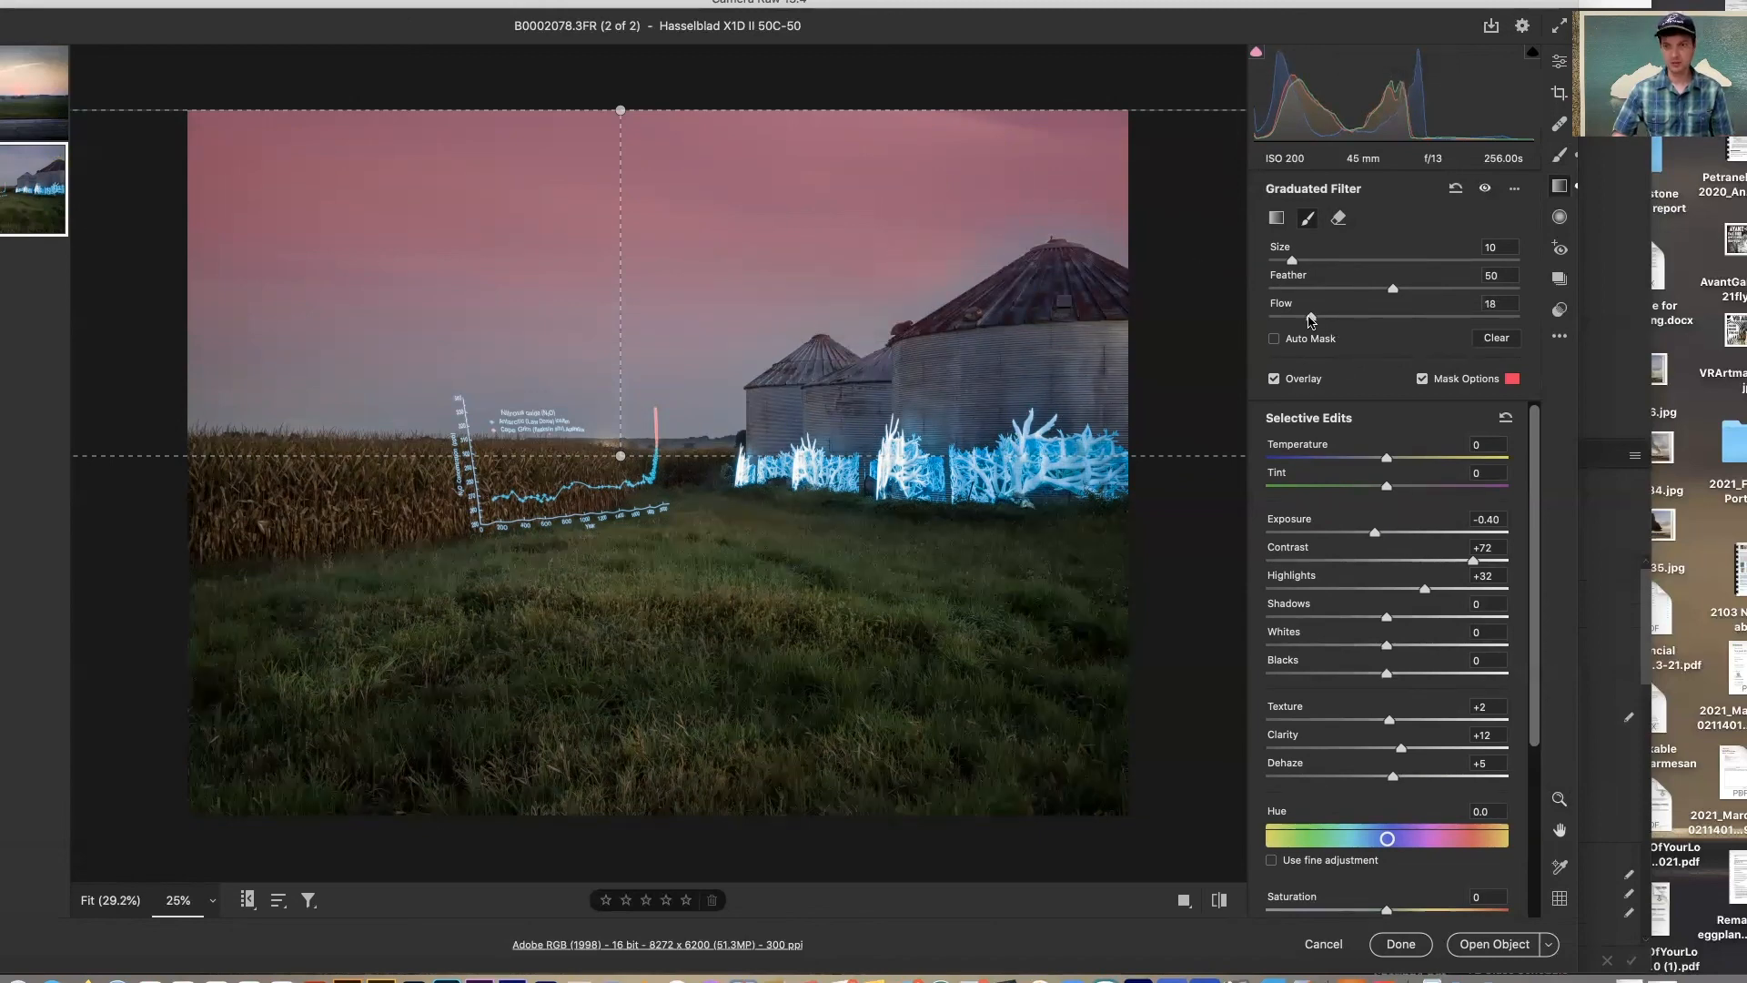
drag(1291, 322, 1286, 321)
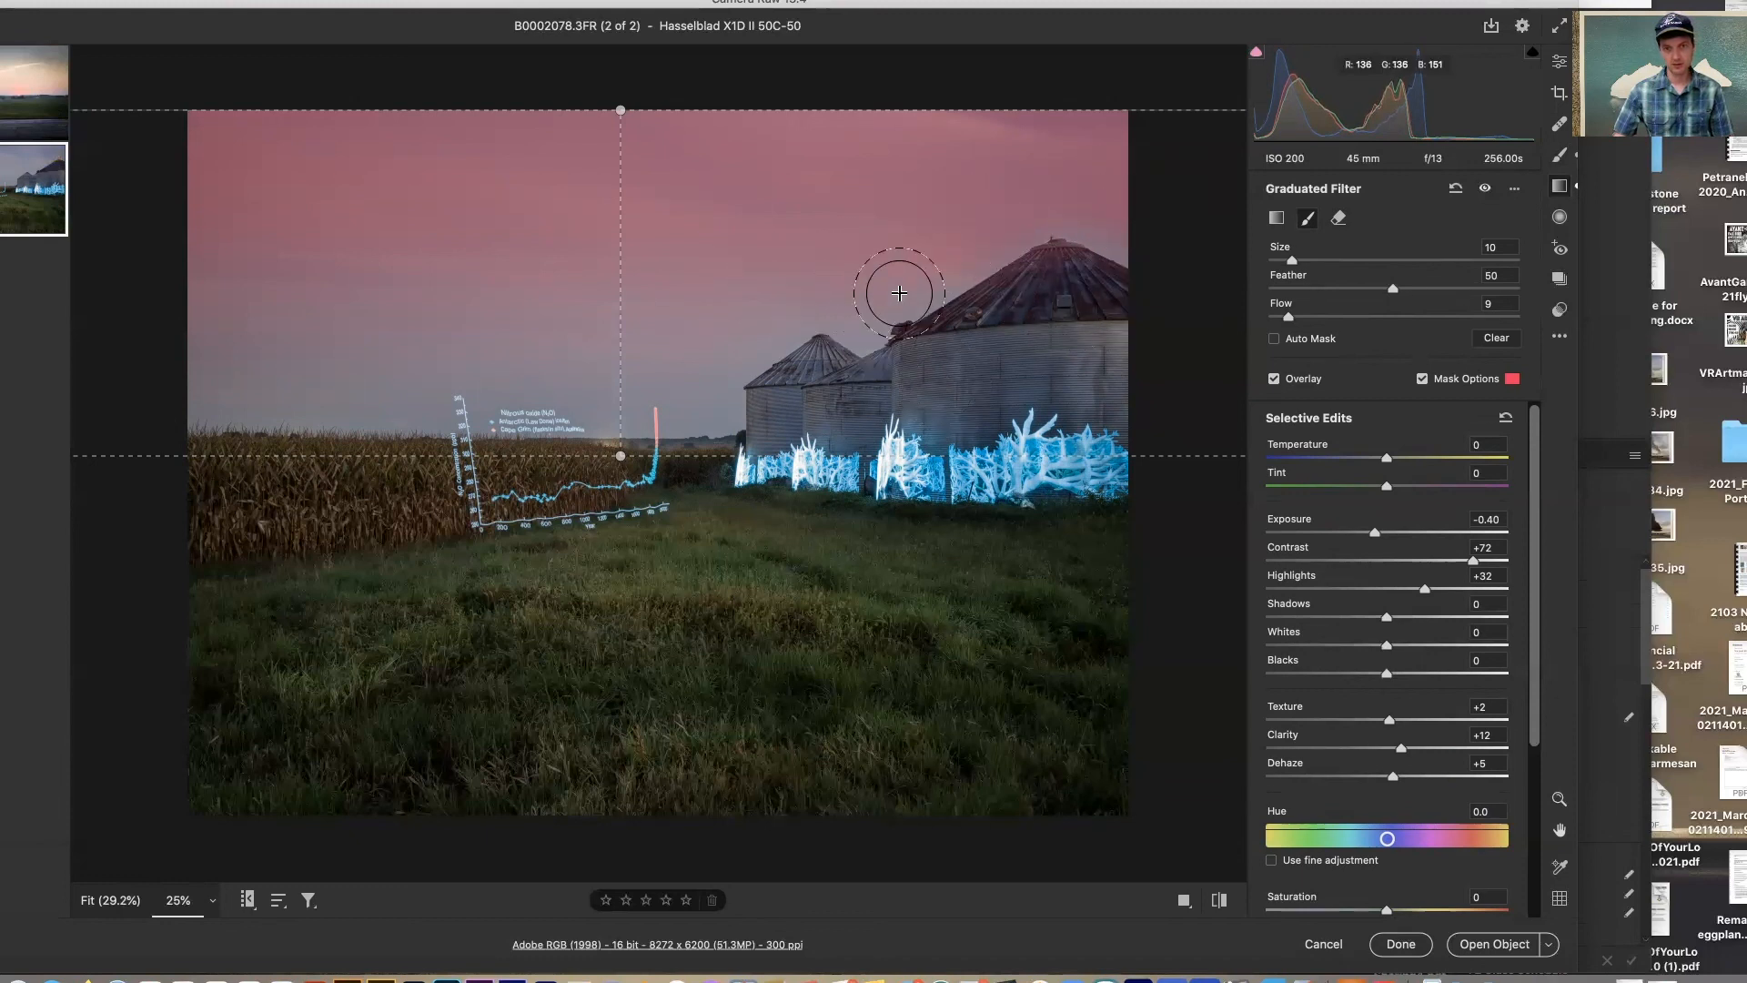
drag(1274, 320, 1271, 320)
key(bracketleft)
key(bracketleft)
key(bracketleft)
key(bracketleft)
key(bracketleft)
drag(868, 328, 964, 267)
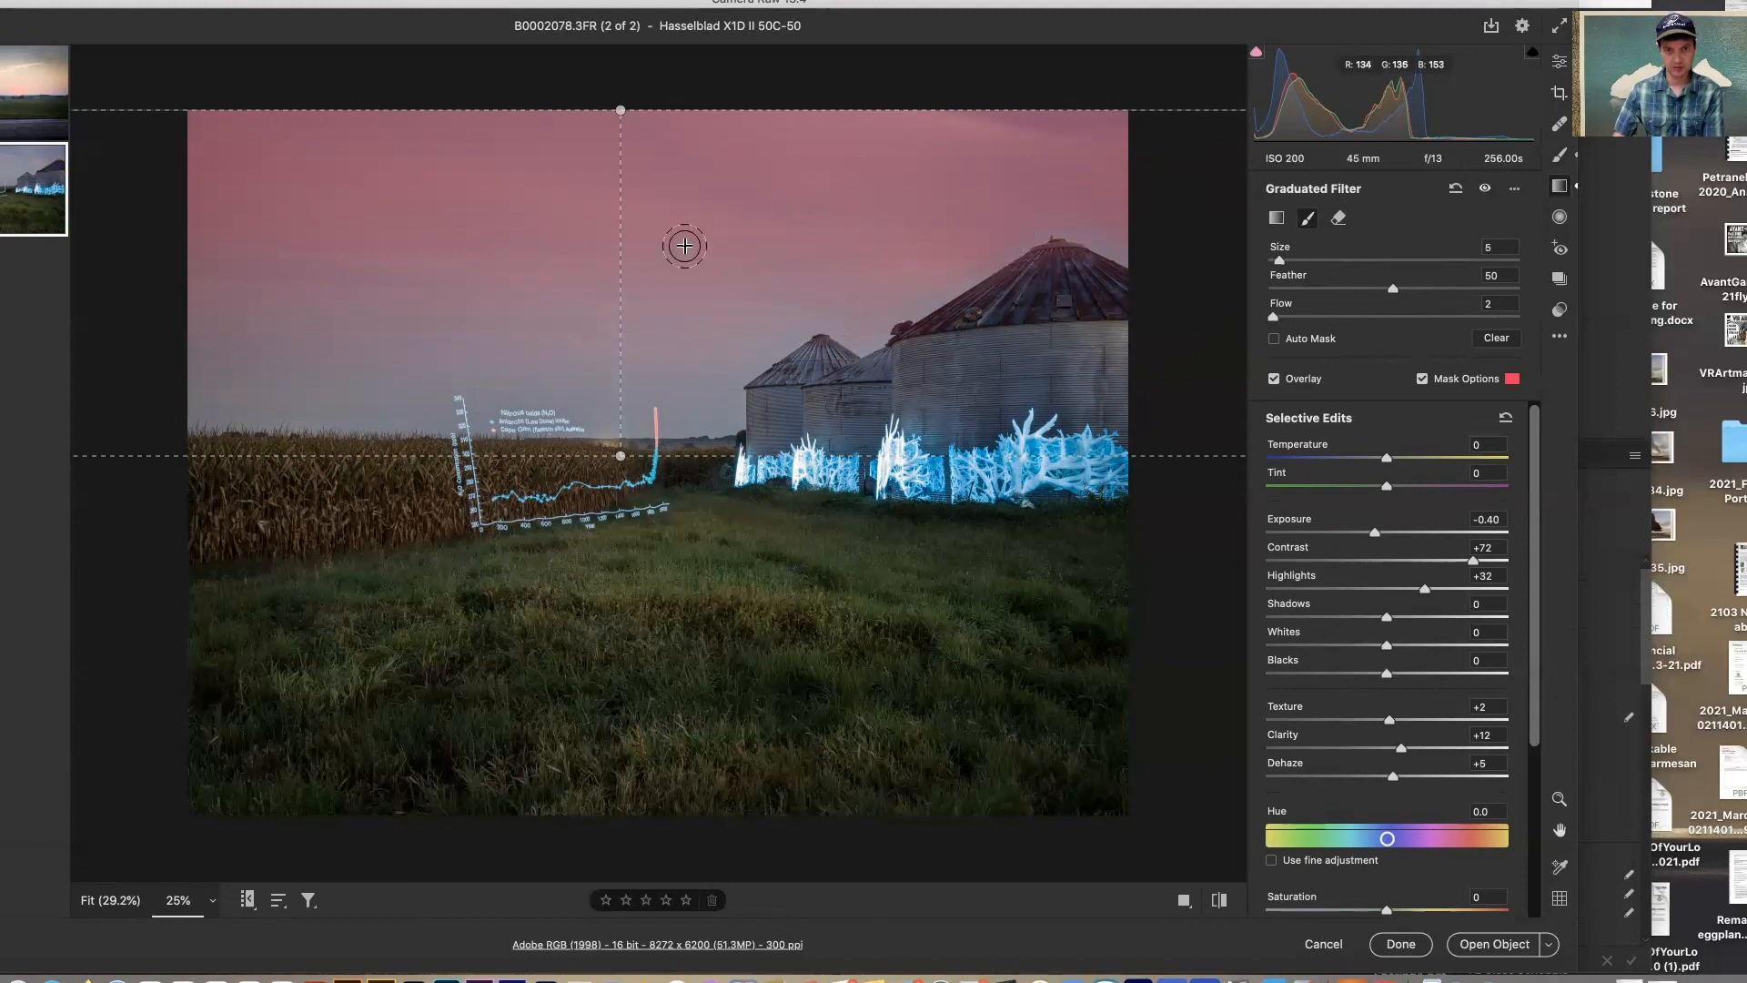
- Hide the mask overlay and compare the photo with and without the refined sky filter
click(1425, 378)
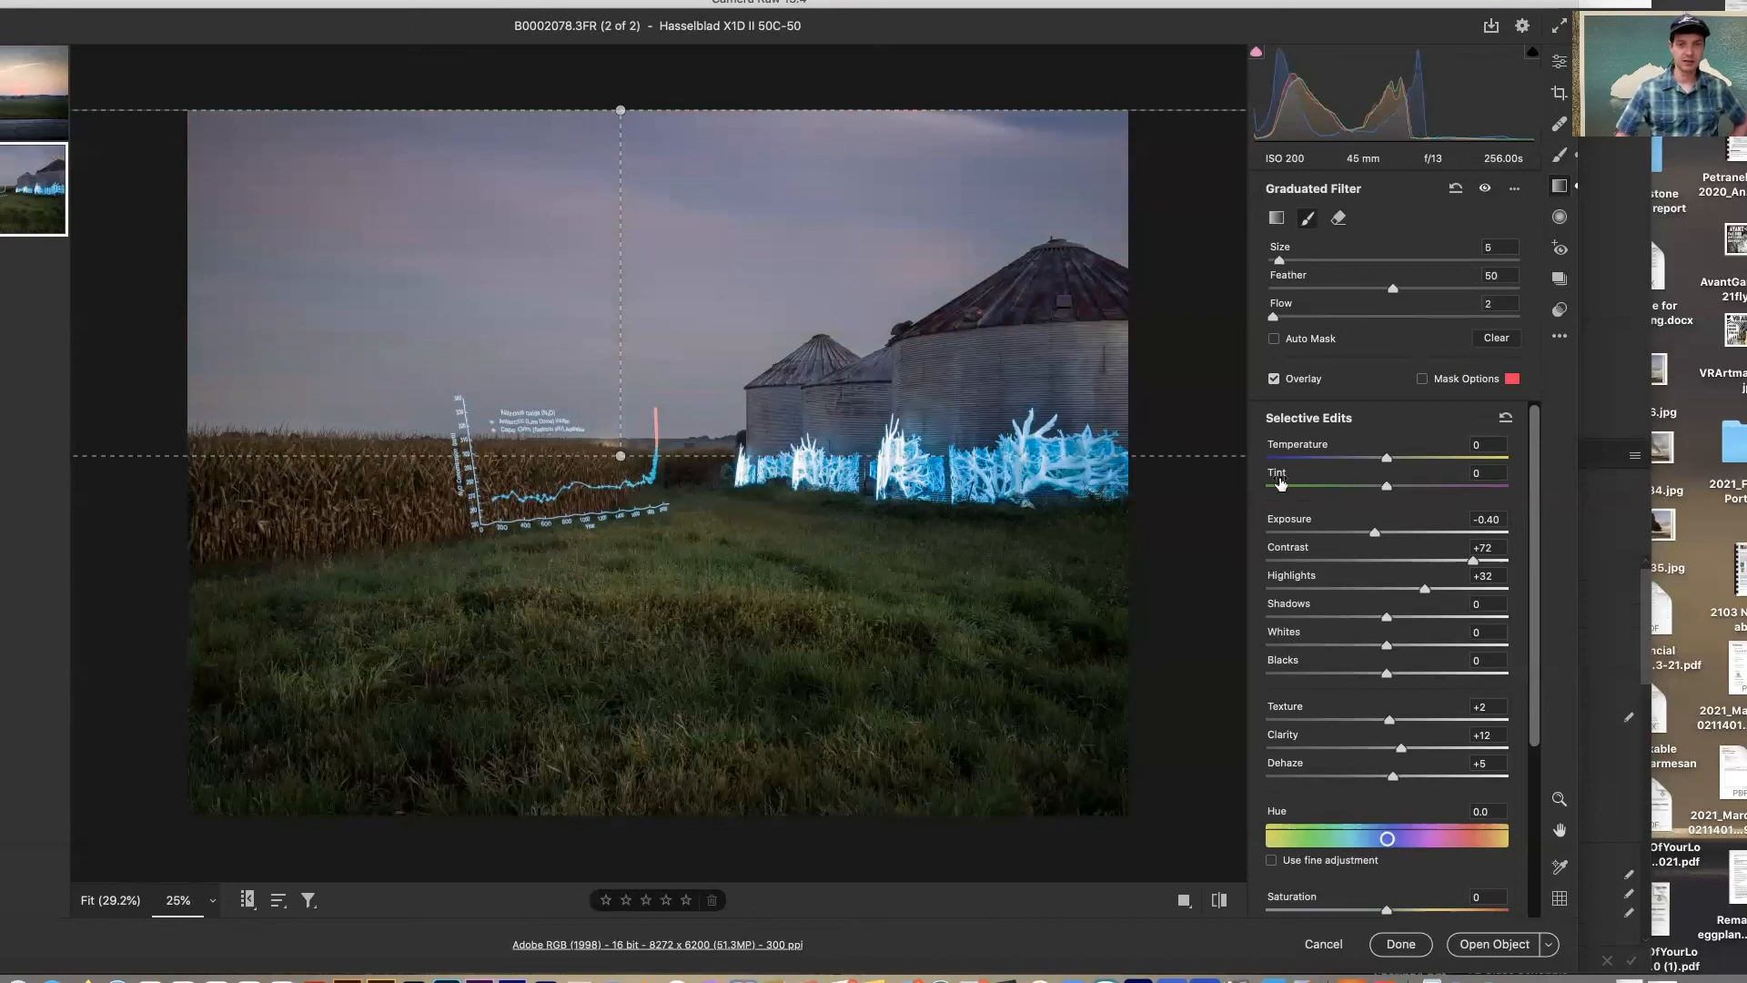
click(1485, 189)
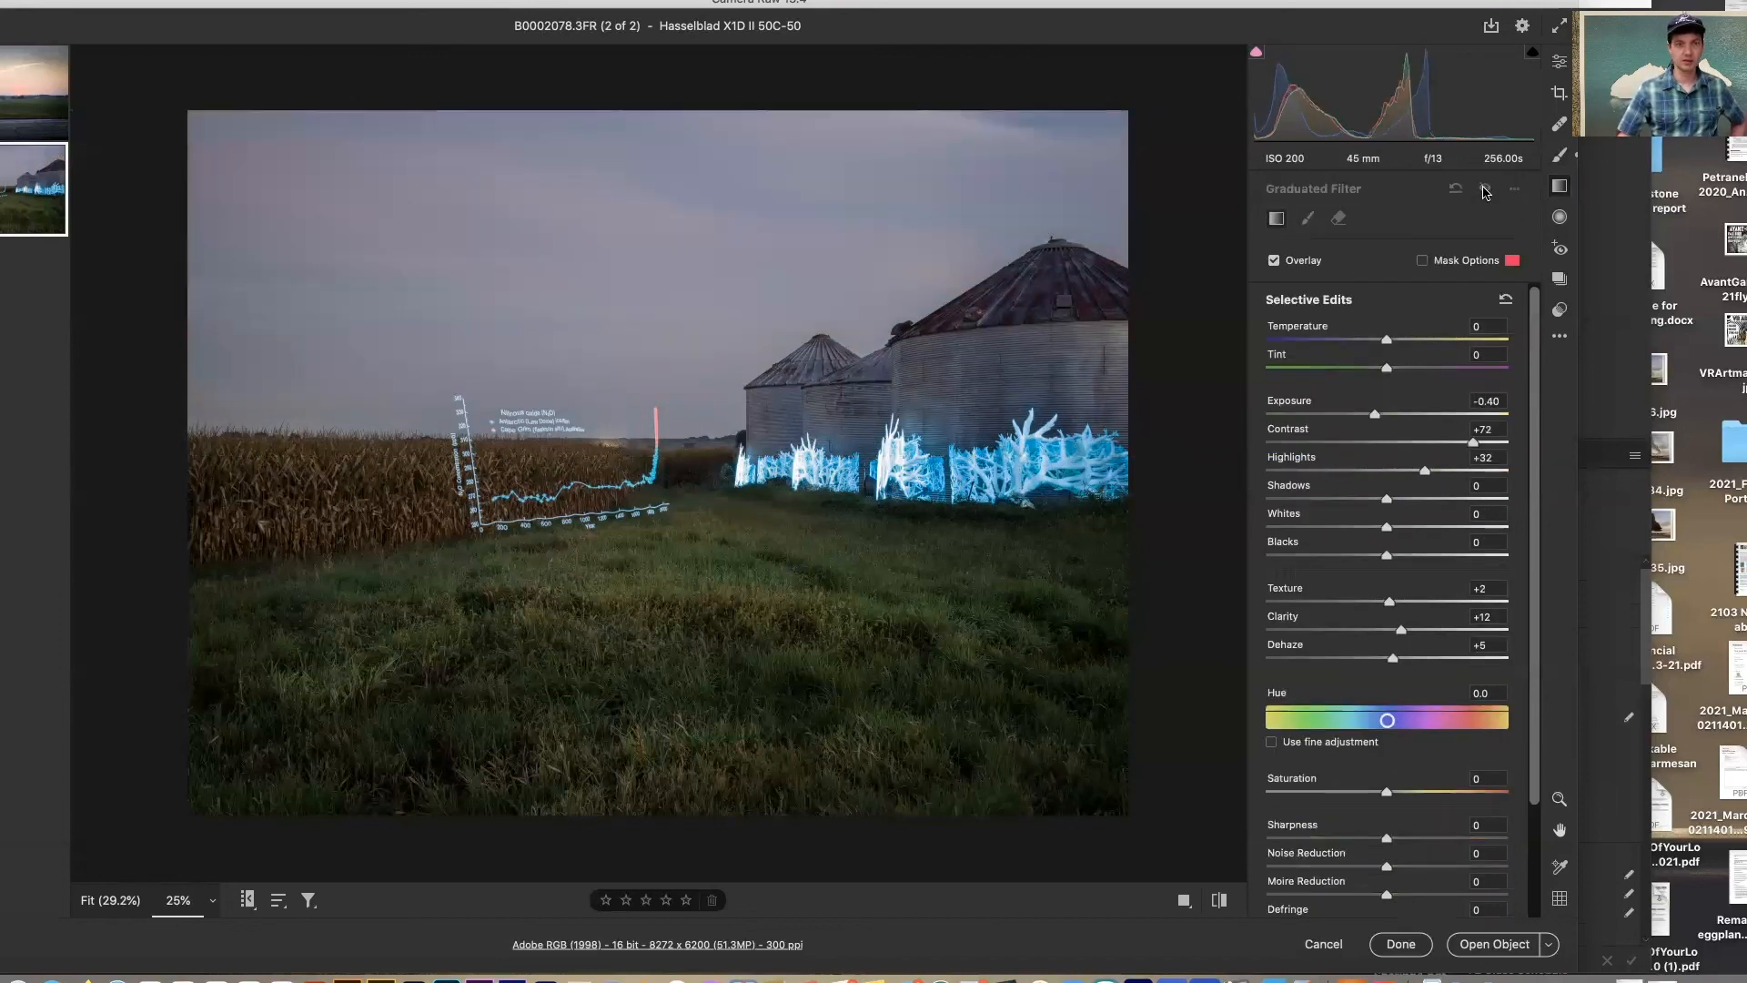
key(super+z)
click(1485, 189)
click(1485, 188)
click(1485, 189)
click(1485, 189)
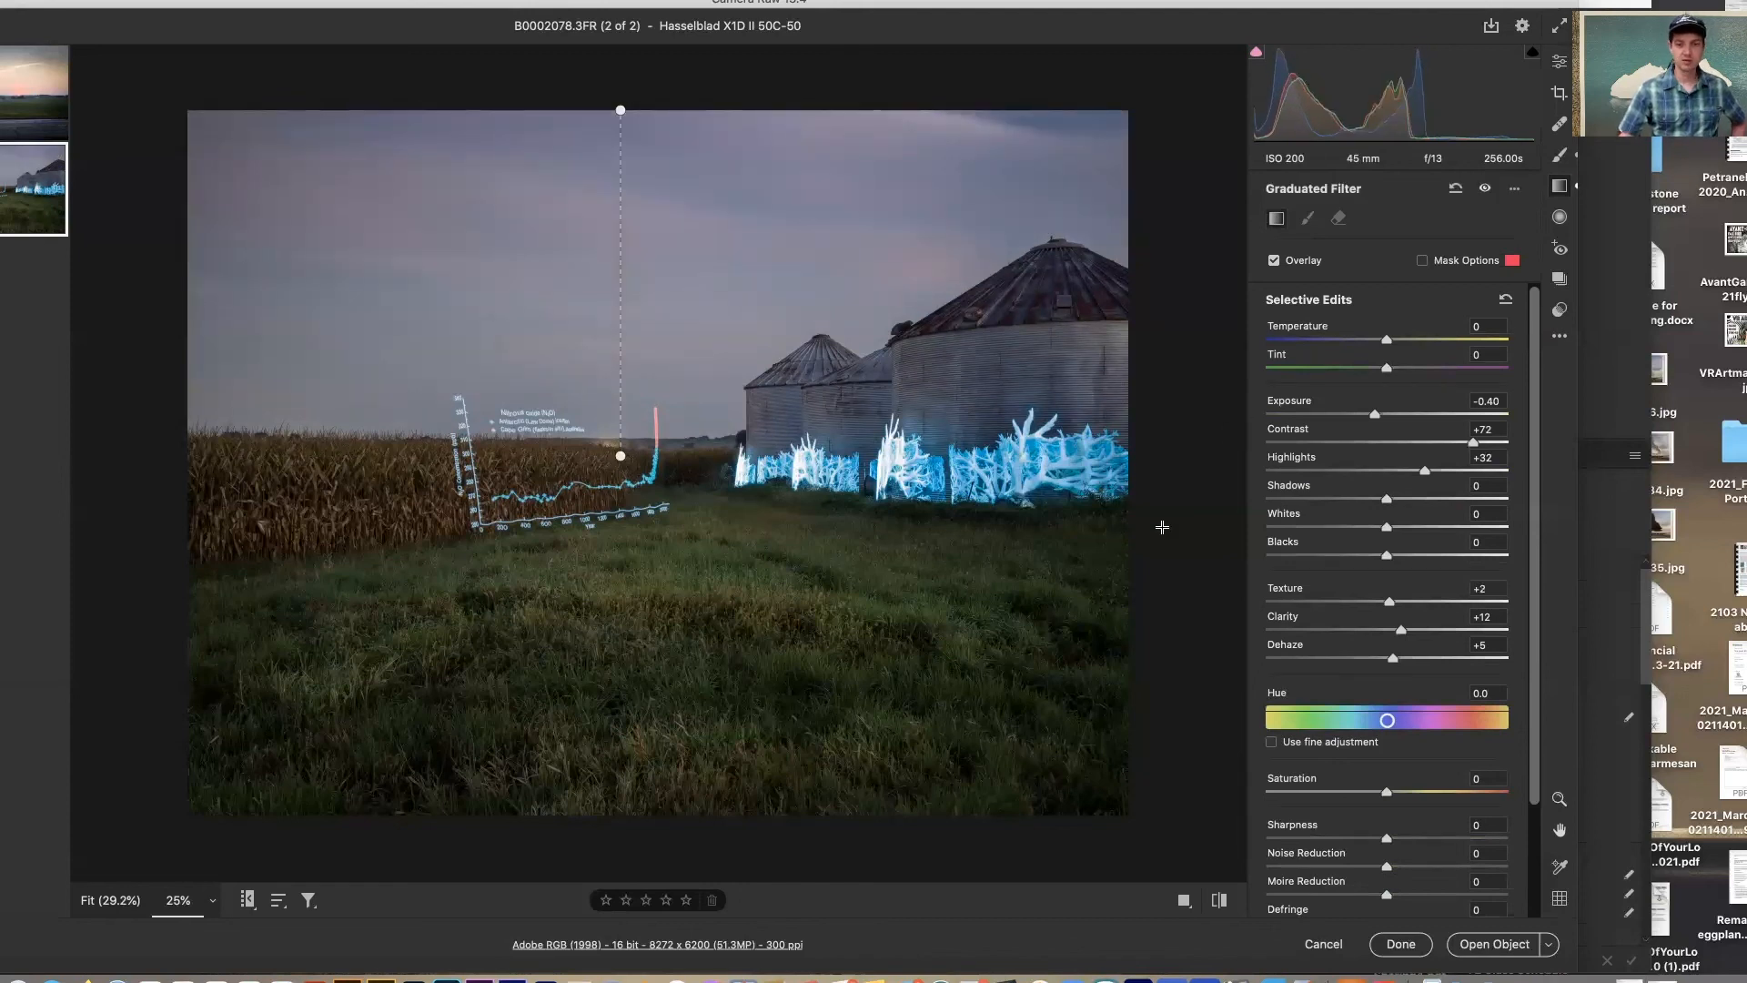